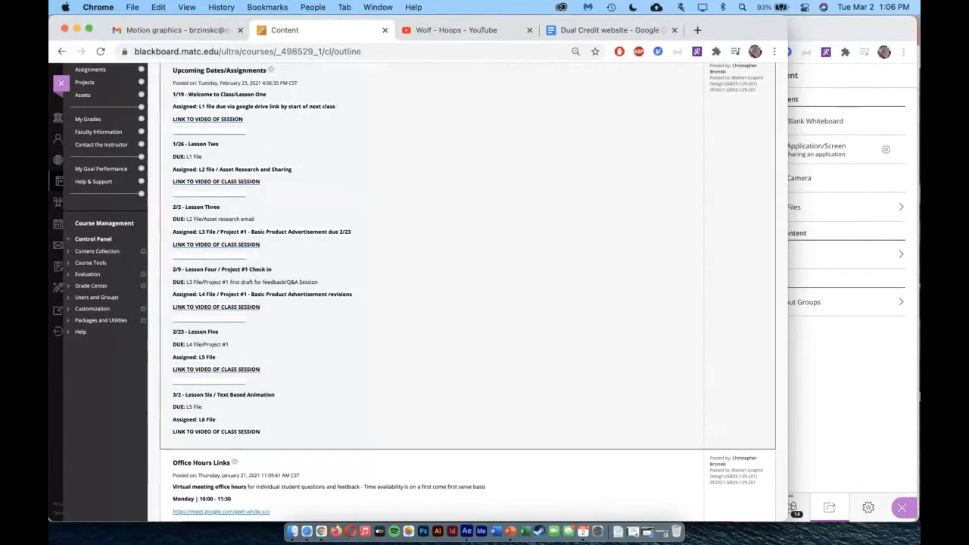
Minimize the 129 Class Opener presentation and show the Everyone chat in the Collaborate session
{"action": "left_click", "coordinate": [919, 394]}
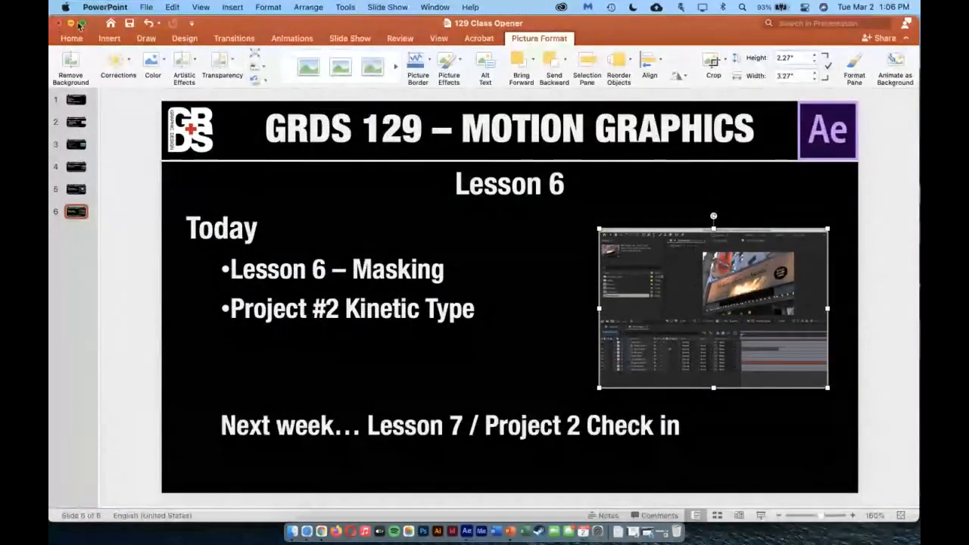
{"action": "key", "text": "super+m"}
{"action": "left_click", "coordinate": [858, 448]}
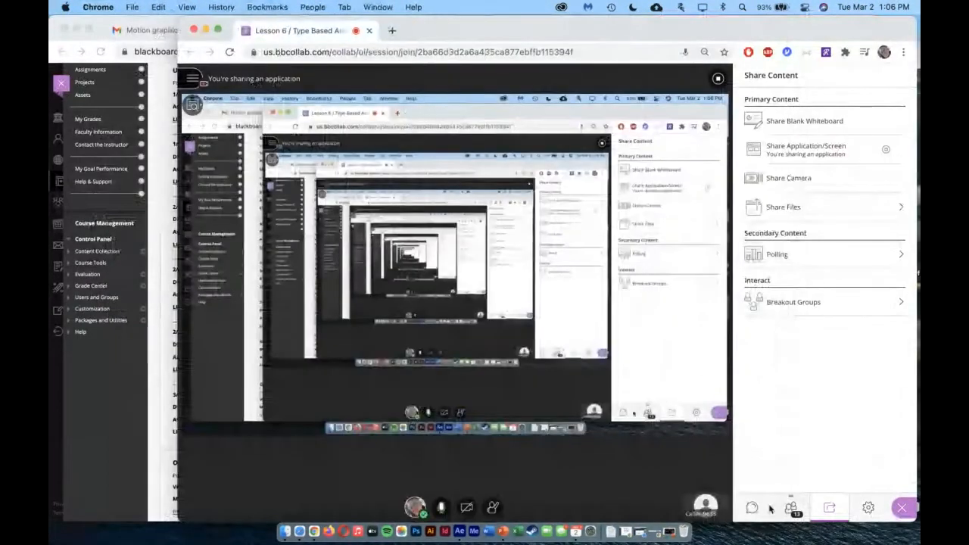
{"action": "left_click", "coordinate": [754, 508]}
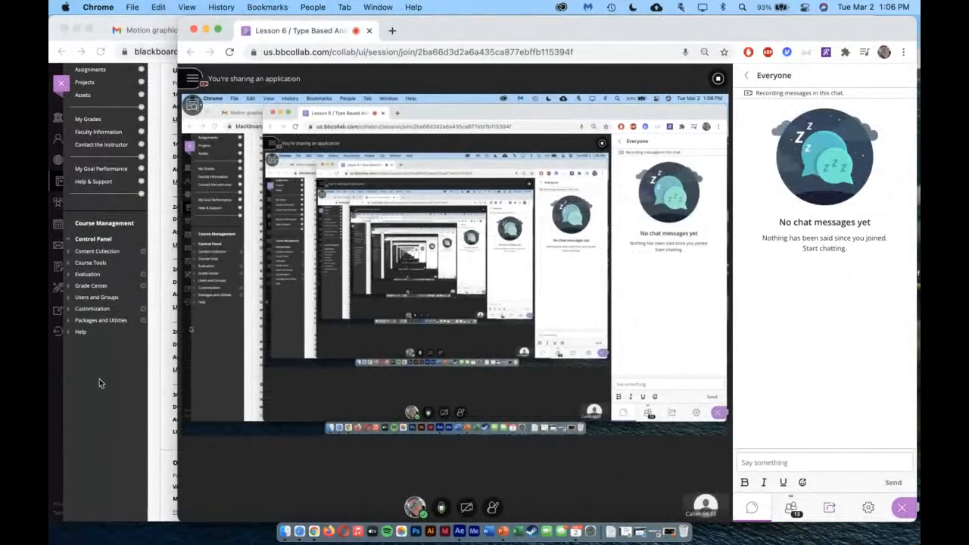
Go back to the Blackboard course and open the Lesson 6 - Animating Layers folder in its assignments
{"action": "left_click", "coordinate": [102, 405]}
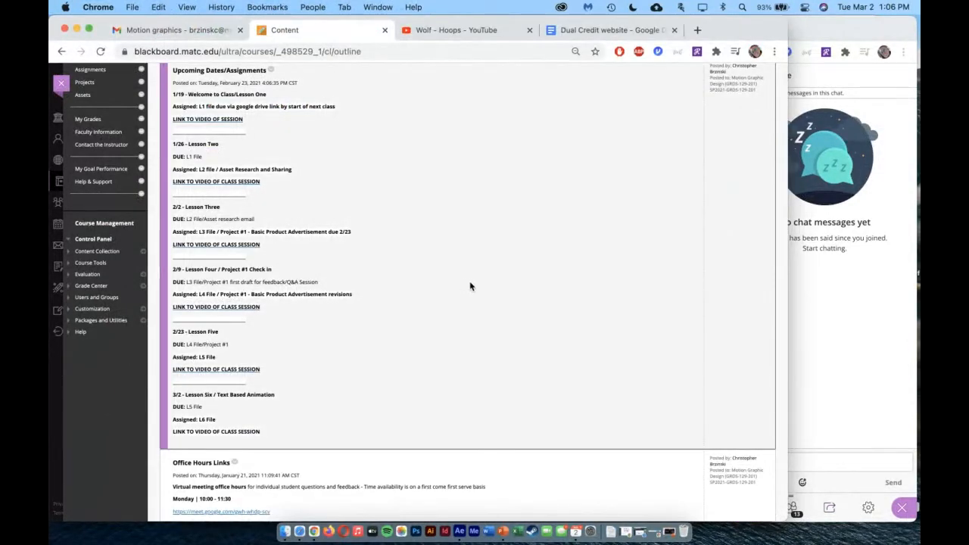
{"action": "scroll", "coordinate": [92, 240], "scroll_direction": "up", "scroll_amount": 3}
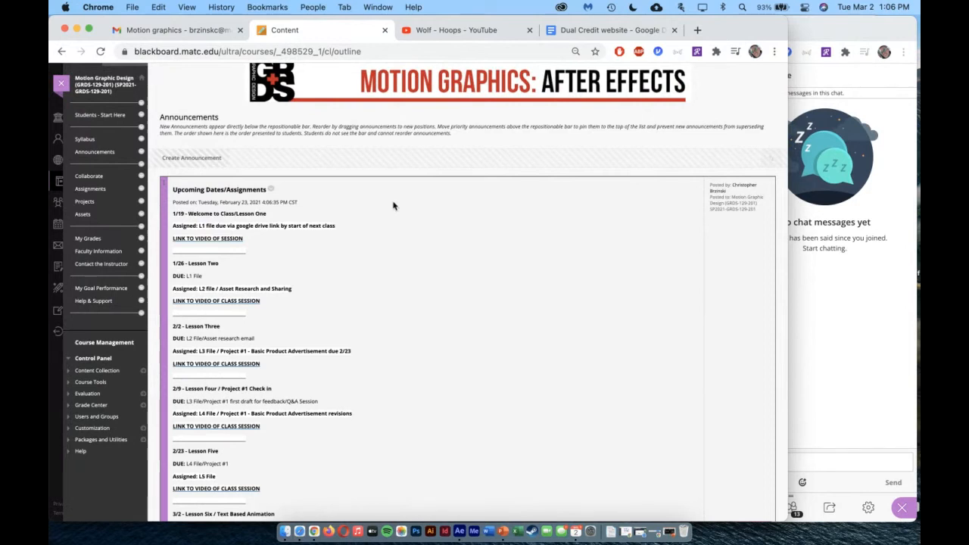
{"action": "left_click", "coordinate": [91, 189]}
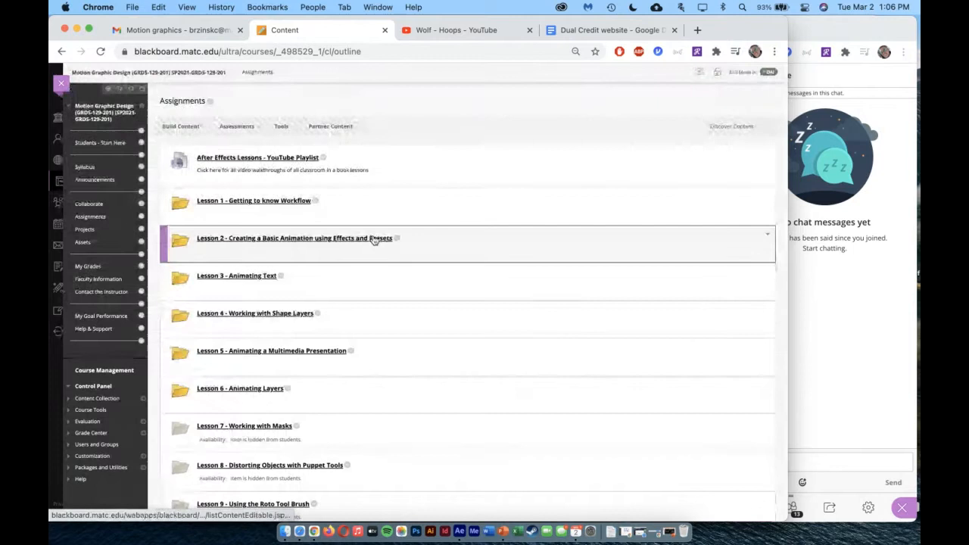
{"action": "left_click", "coordinate": [229, 389]}
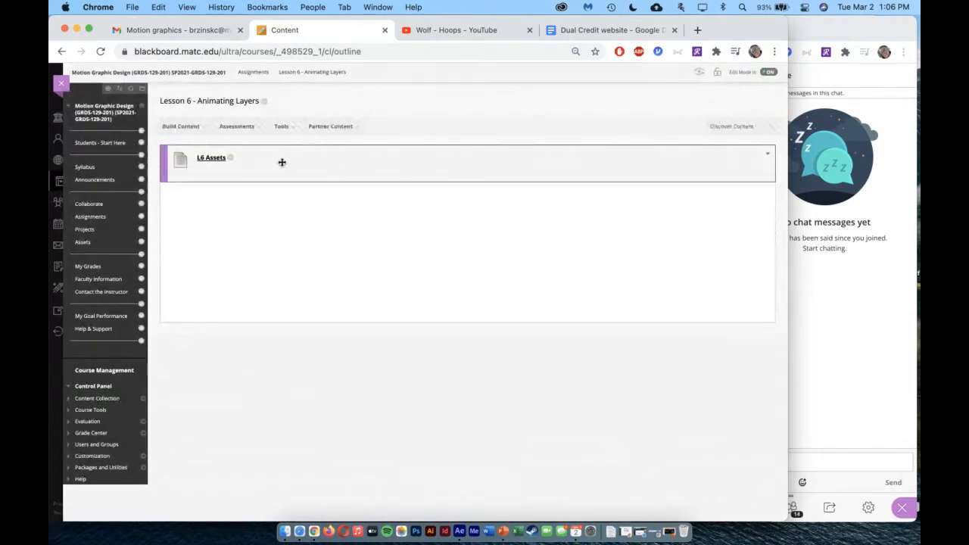
Move the Collaborate window aside, switch to After Effects and narrow its window to expose the desktop files
{"action": "left_click", "coordinate": [894, 30]}
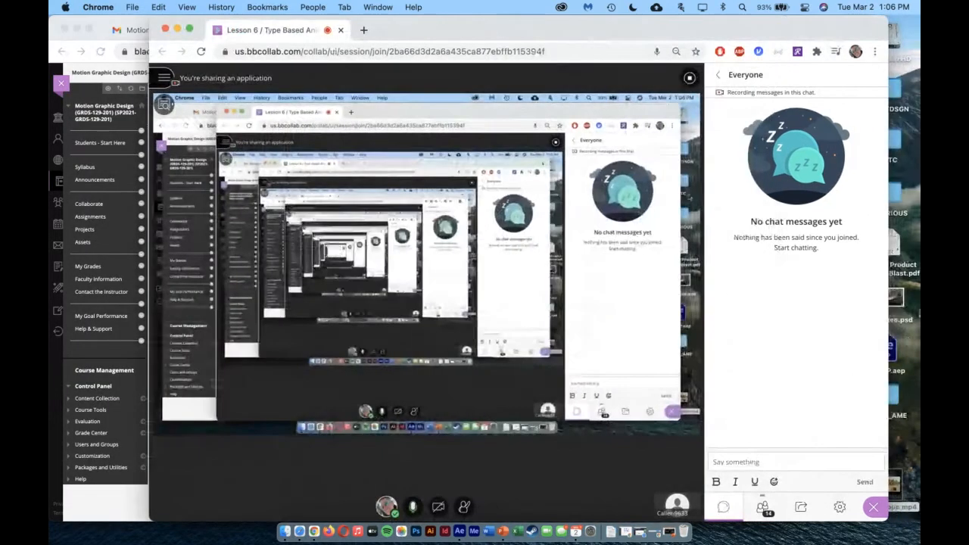
{"action": "left_click_drag", "start_coordinate": [806, 36], "coordinate": [745, 37]}
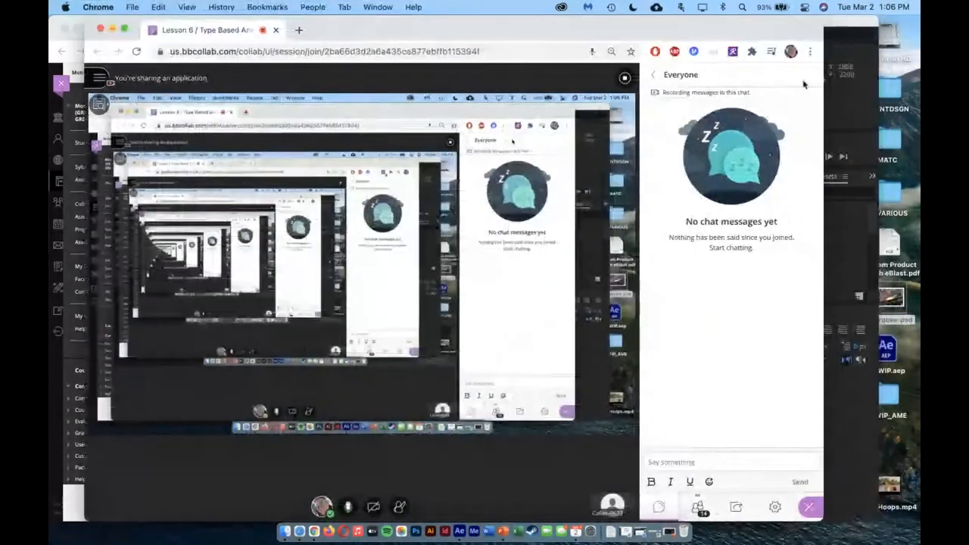
{"action": "left_click", "coordinate": [863, 116]}
{"action": "left_click_drag", "start_coordinate": [876, 300], "coordinate": [838, 300]}
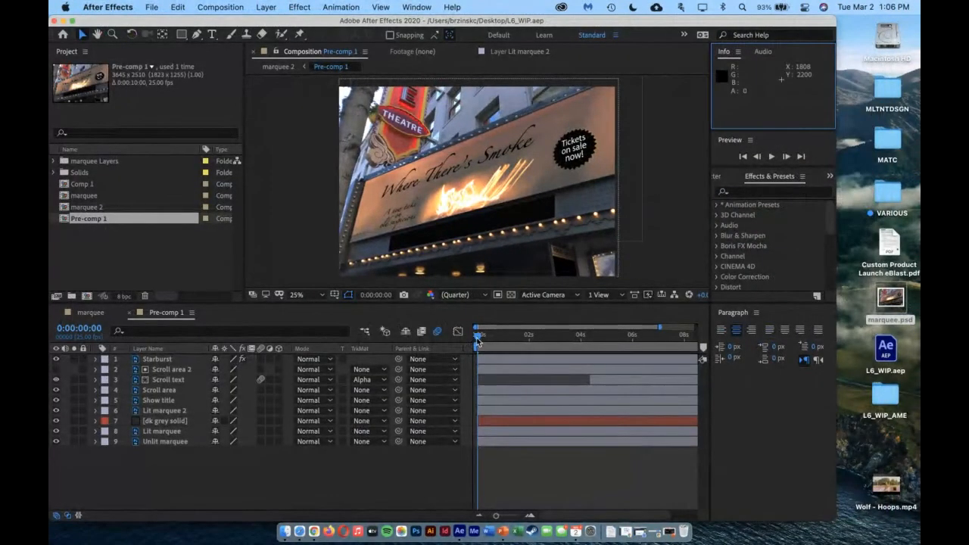
Scrub through the Pre-comp 1 timeline to preview the marquee animation, ending back at the first frame
{"action": "left_click_drag", "start_coordinate": [477, 342], "coordinate": [571, 371]}
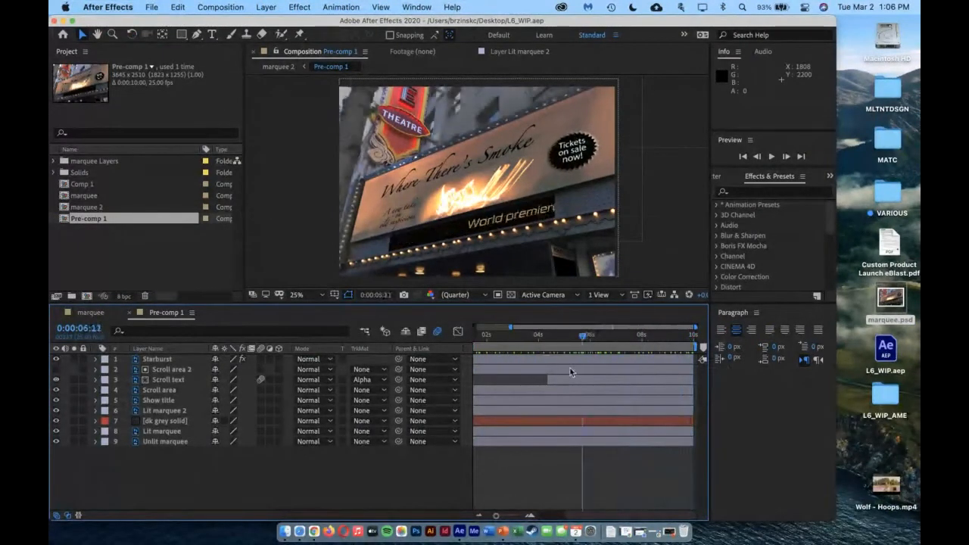
{"action": "left_click", "coordinate": [599, 338]}
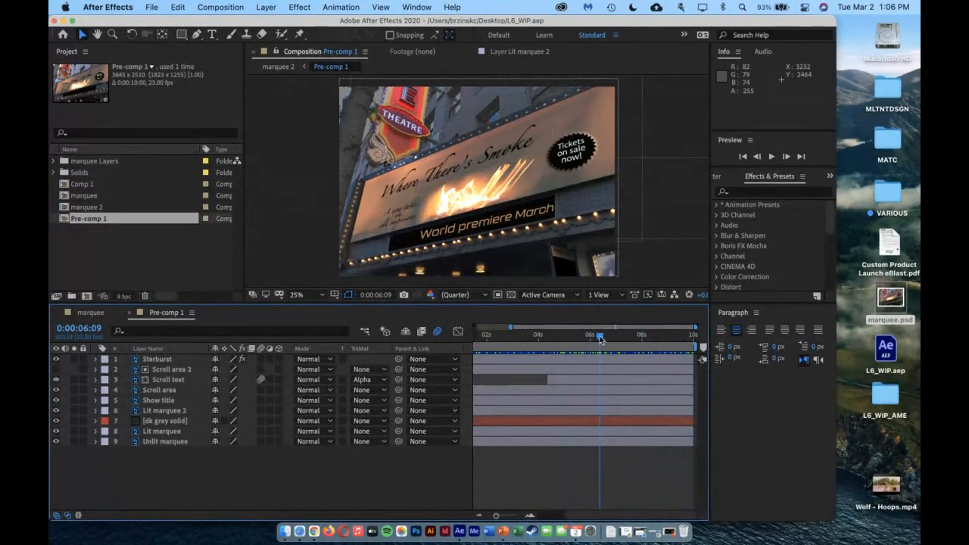
{"action": "left_click_drag", "start_coordinate": [600, 339], "coordinate": [334, 335]}
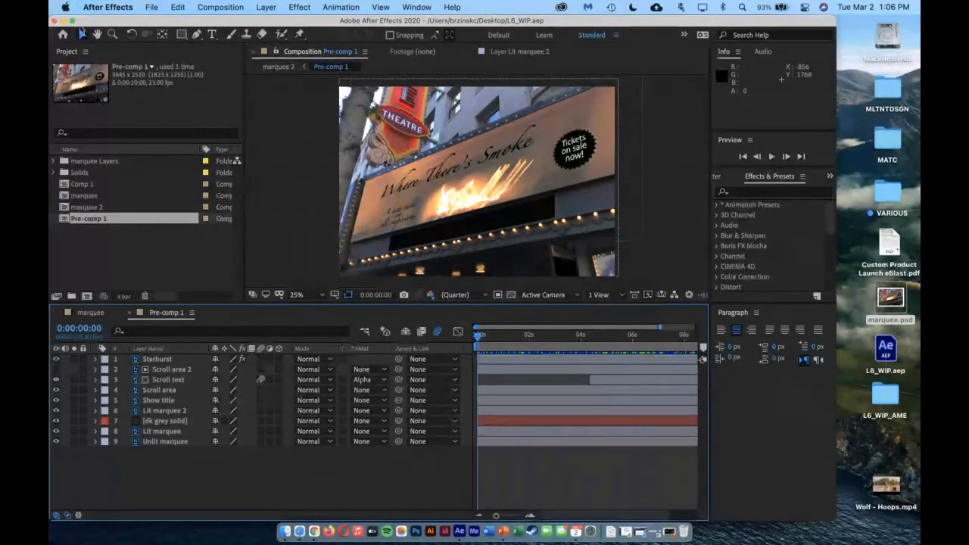
Close the open Pre-comp 1 and marquee compositions and delete all items from the project
{"action": "left_click", "coordinate": [151, 7]}
{"action": "left_click", "coordinate": [163, 98]}
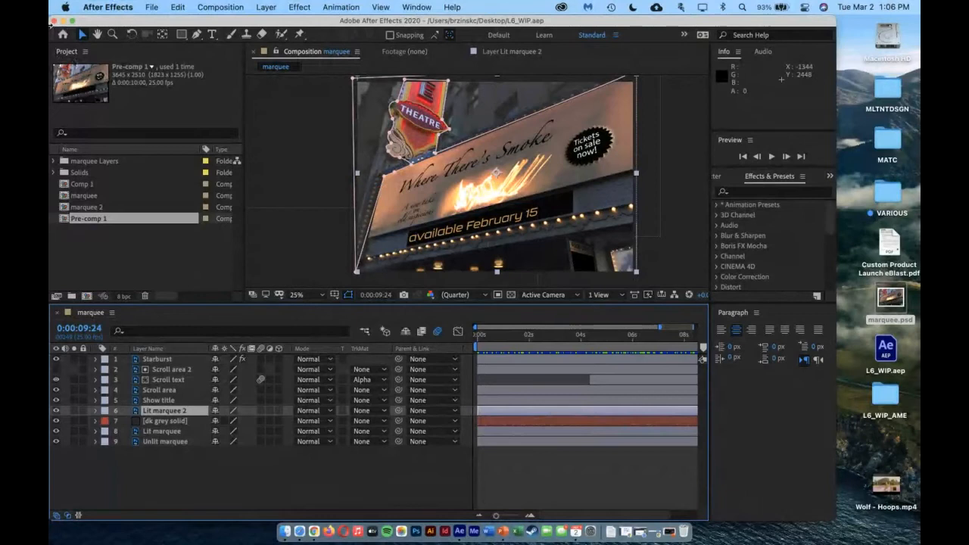
{"action": "left_click", "coordinate": [167, 6]}
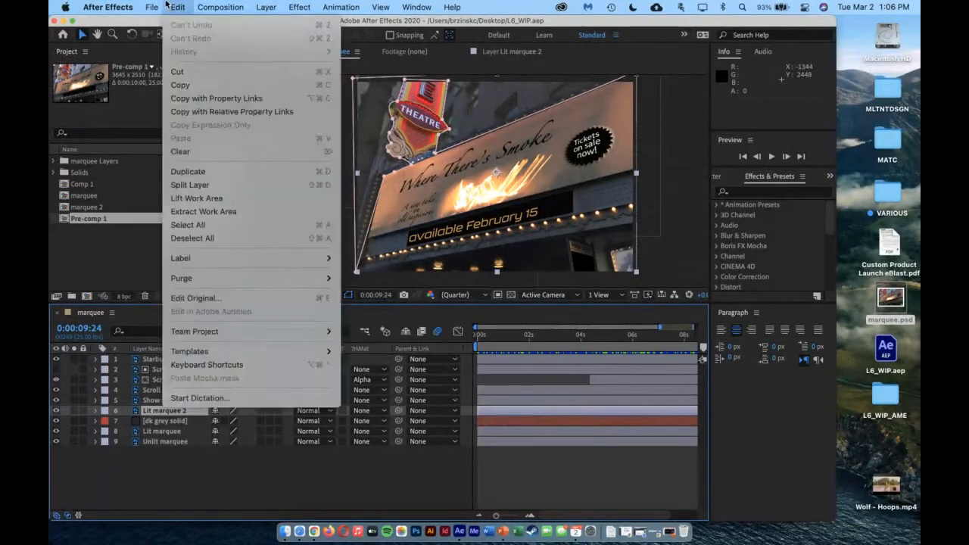
{"action": "left_click", "coordinate": [163, 98]}
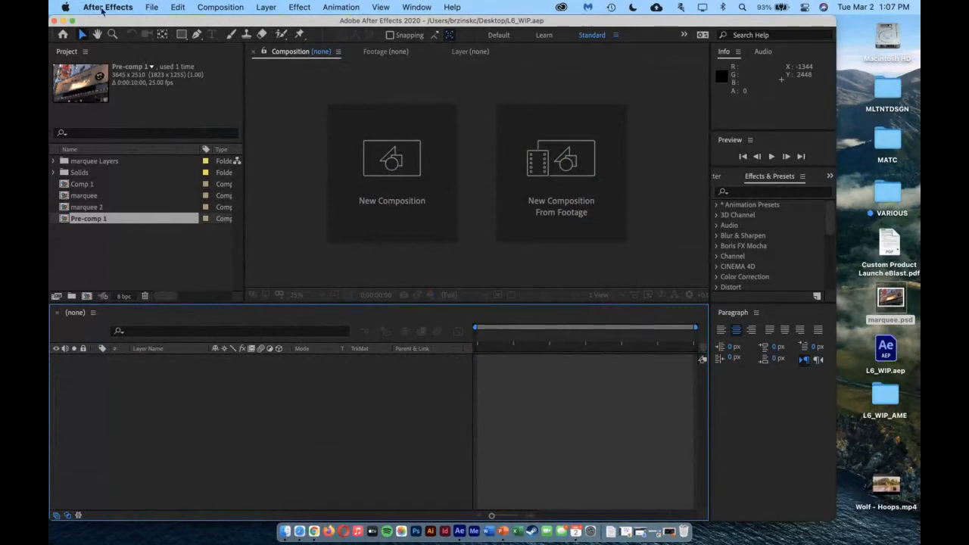
{"action": "left_click_drag", "start_coordinate": [159, 251], "coordinate": [137, 165]}
{"action": "key", "text": "Delete"}
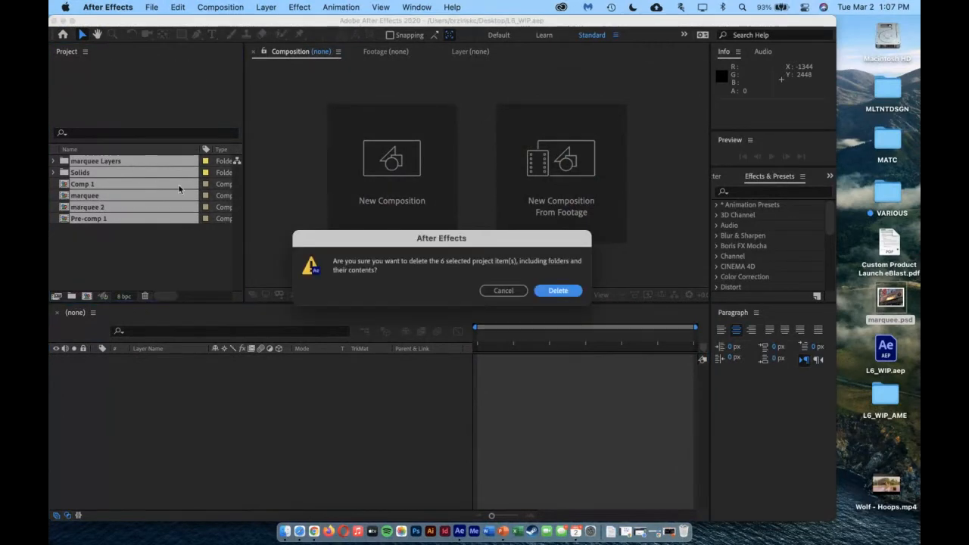
{"action": "left_click", "coordinate": [570, 293]}
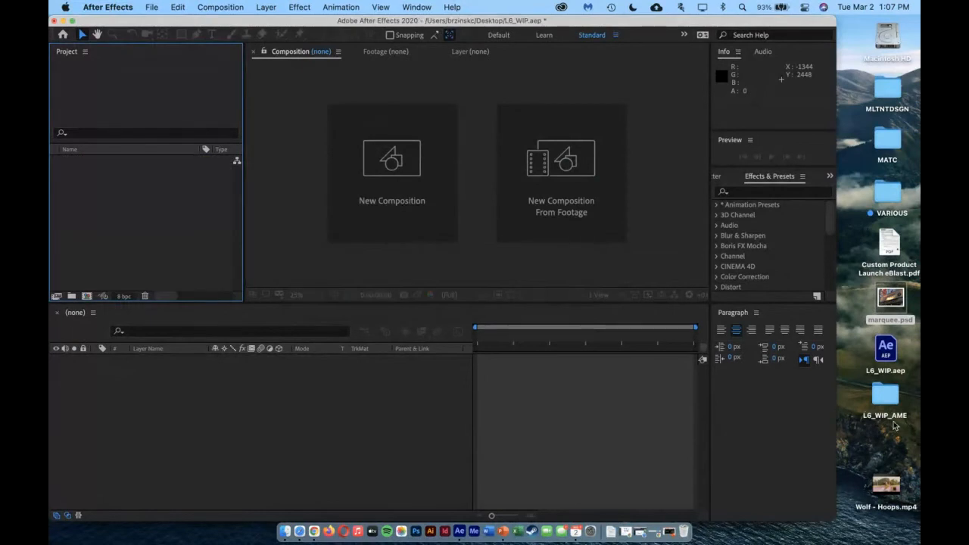
Move L6_WIP.aep and the L6_WIP_AME folder to the trash and place Wolf - Hoops.mp4 below marquee.psd on the desktop
{"action": "left_click_drag", "start_coordinate": [908, 451], "coordinate": [880, 339]}
{"action": "key", "text": "super+BackSpace"}
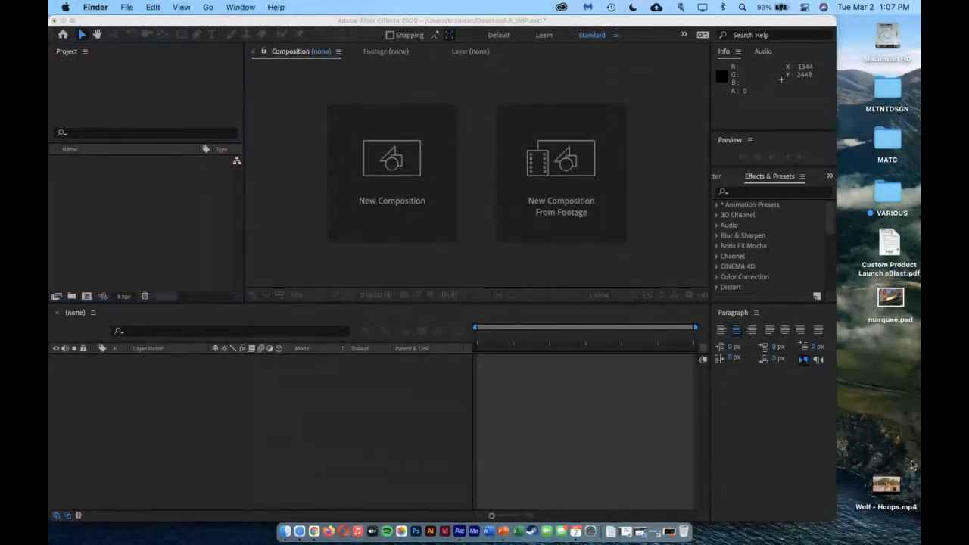
{"action": "left_click_drag", "start_coordinate": [896, 492], "coordinate": [866, 359]}
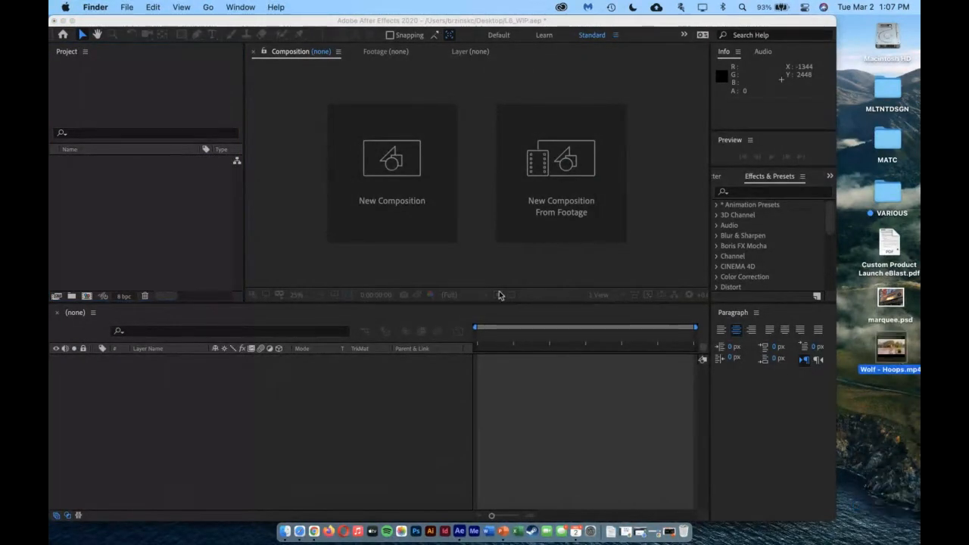
Create a new After Effects project without saving the changes to L6_WIP.aep
{"action": "left_click", "coordinate": [291, 208]}
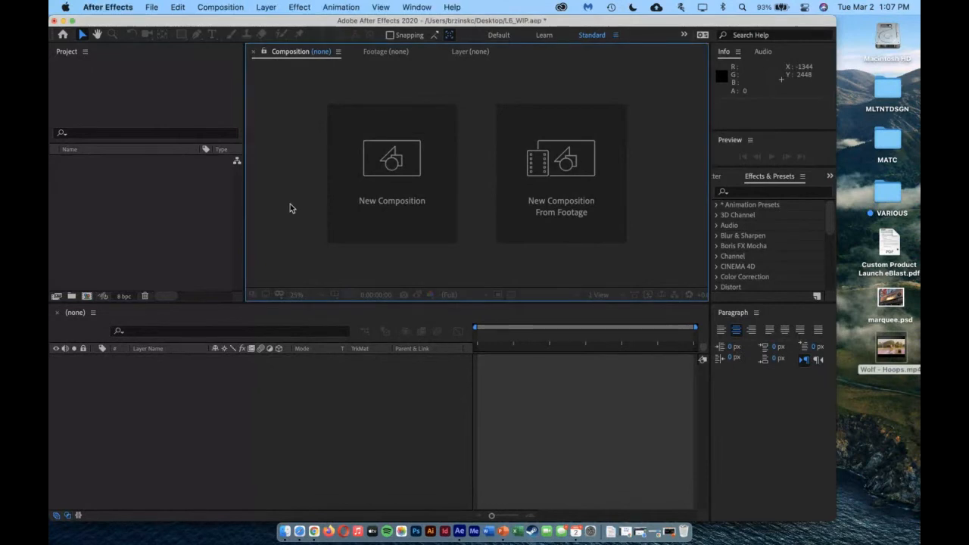
{"action": "left_click", "coordinate": [152, 7]}
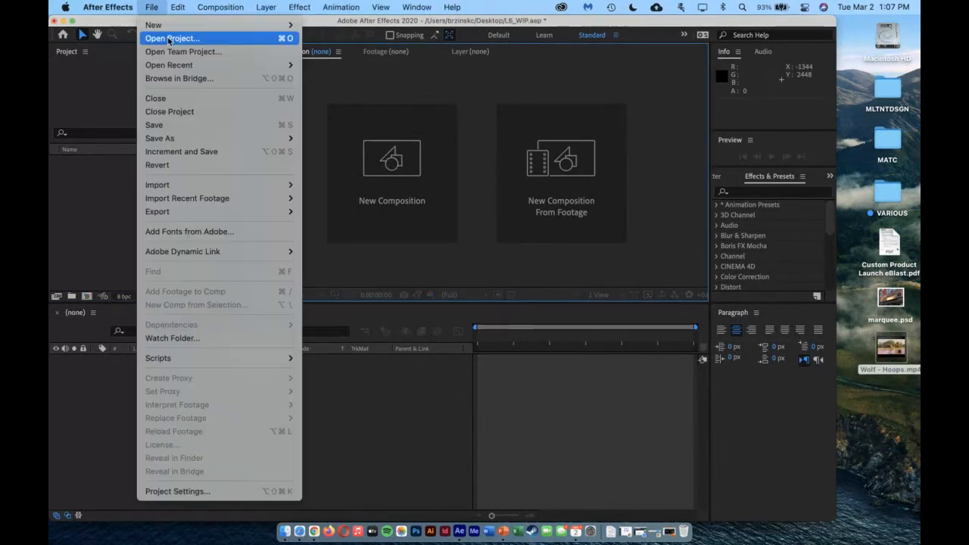
{"action": "mouse_move", "coordinate": [169, 25]}
{"action": "left_click", "coordinate": [383, 26]}
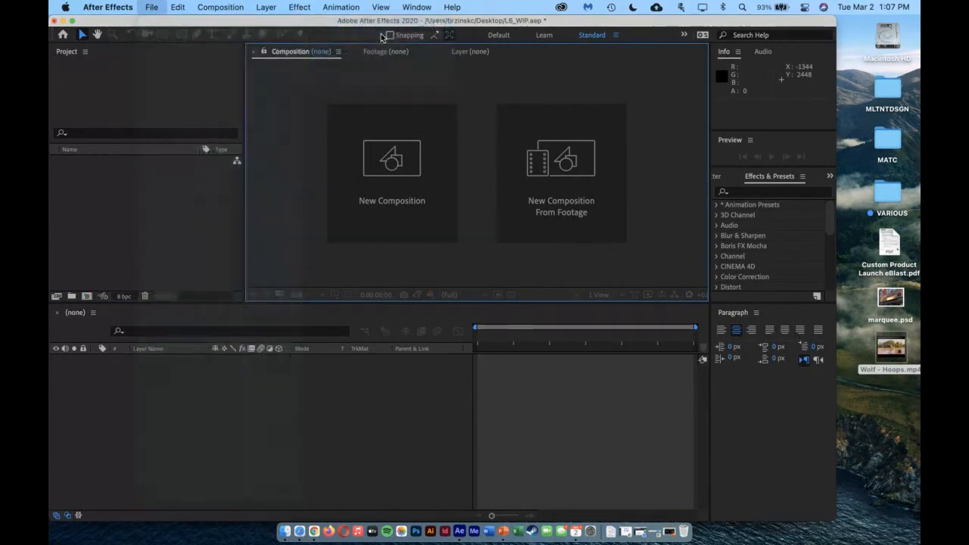
{"action": "key", "text": "super+d"}
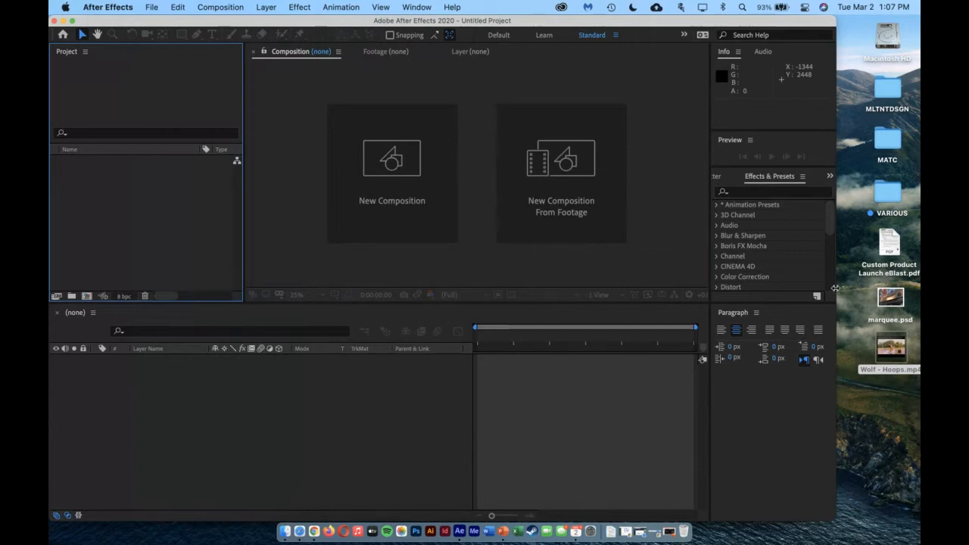
Import marquee.psd from the desktop as Composition - Retain Layer Sizes with Editable Layer Styles
{"action": "left_click", "coordinate": [893, 300]}
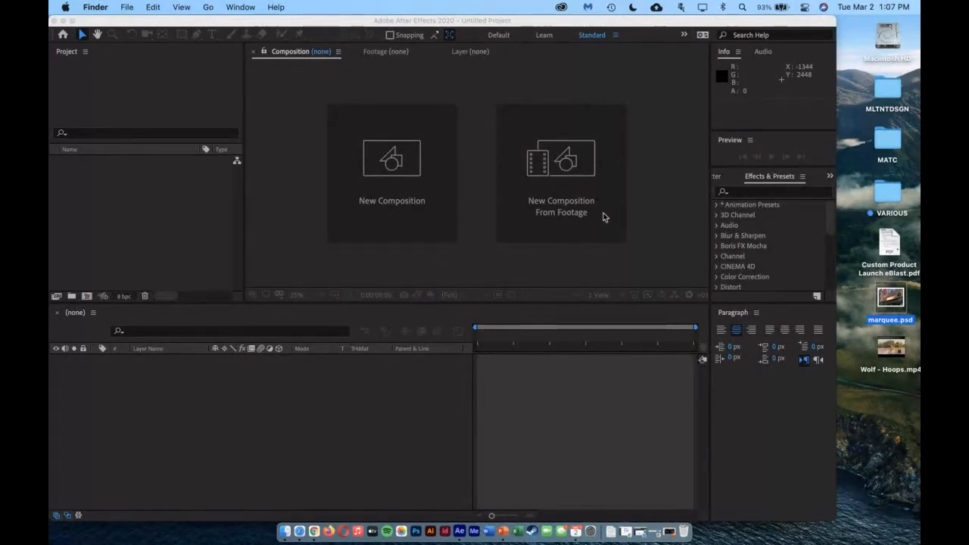
{"action": "left_click", "coordinate": [166, 194]}
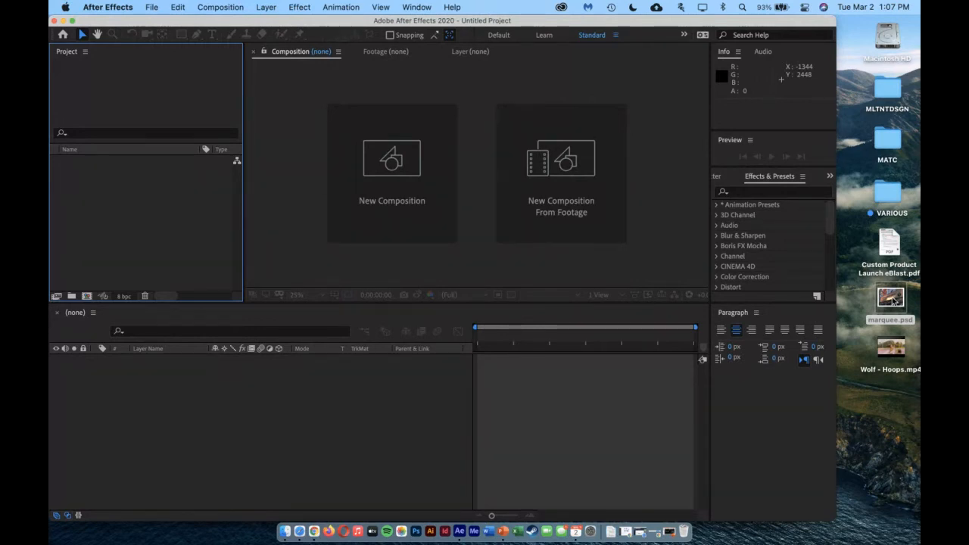
{"action": "double_click", "coordinate": [132, 205]}
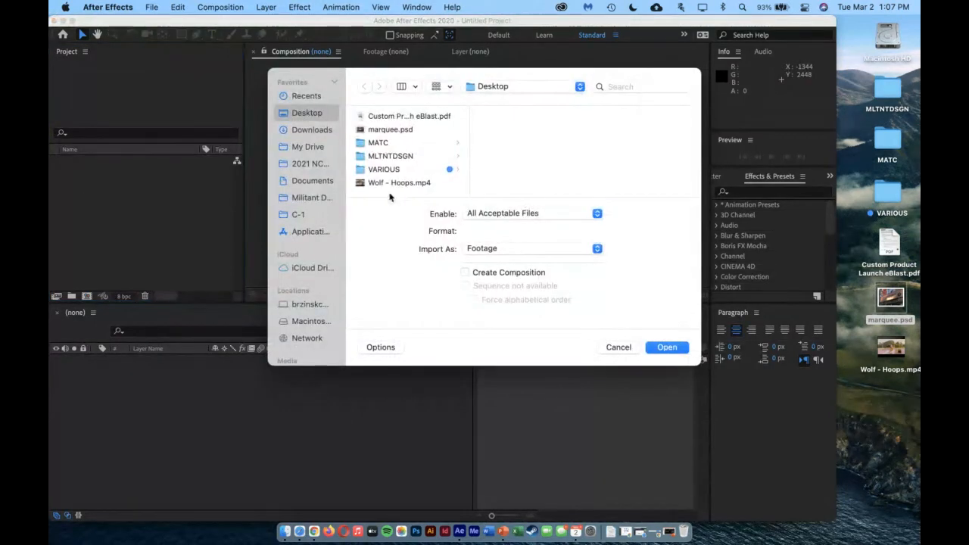
{"action": "left_click", "coordinate": [382, 130]}
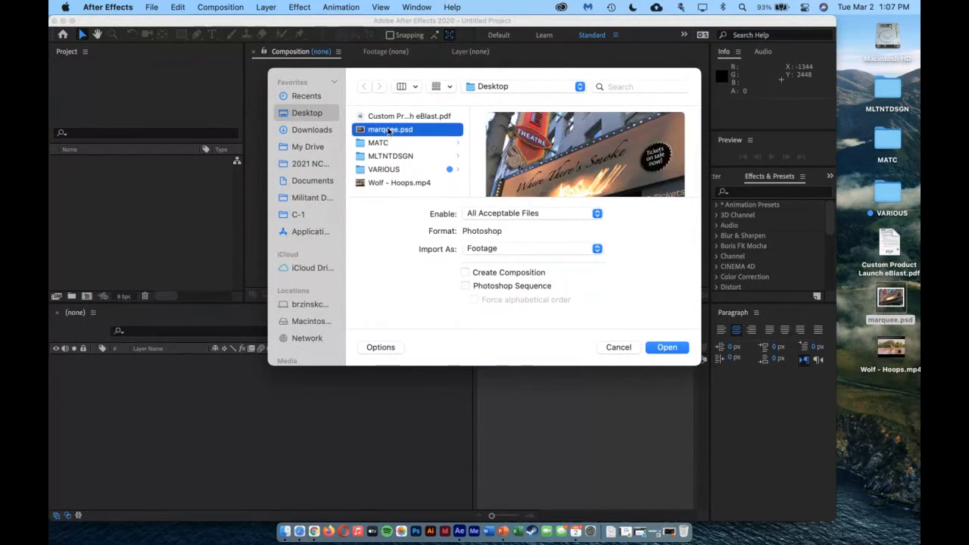
{"action": "left_click", "coordinate": [501, 251]}
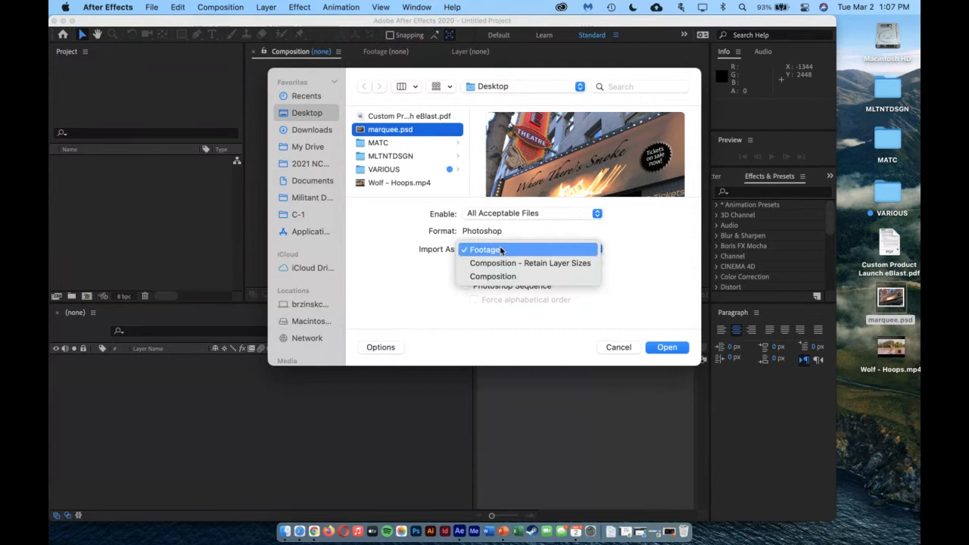
{"action": "left_click", "coordinate": [549, 264]}
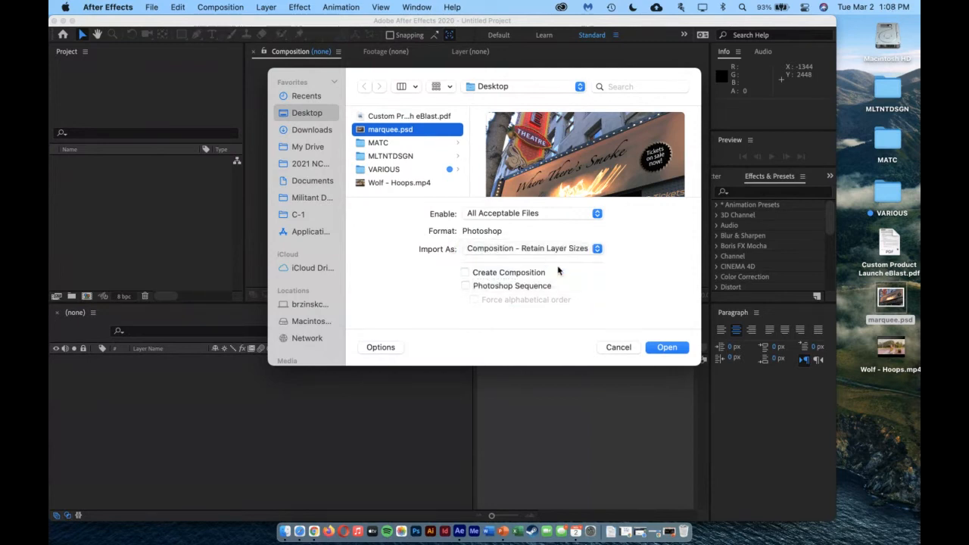
{"action": "left_click", "coordinate": [666, 348]}
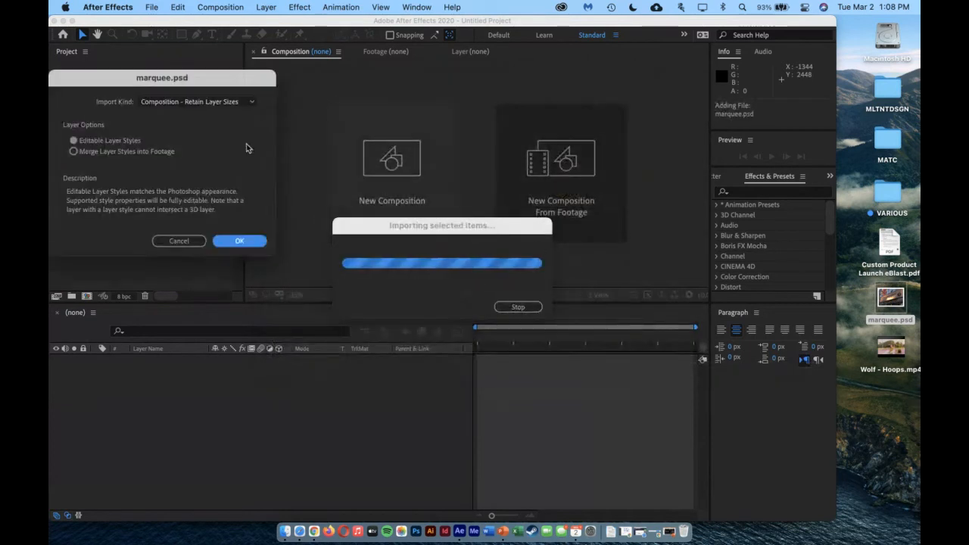
{"action": "left_click_drag", "start_coordinate": [141, 82], "coordinate": [439, 177]}
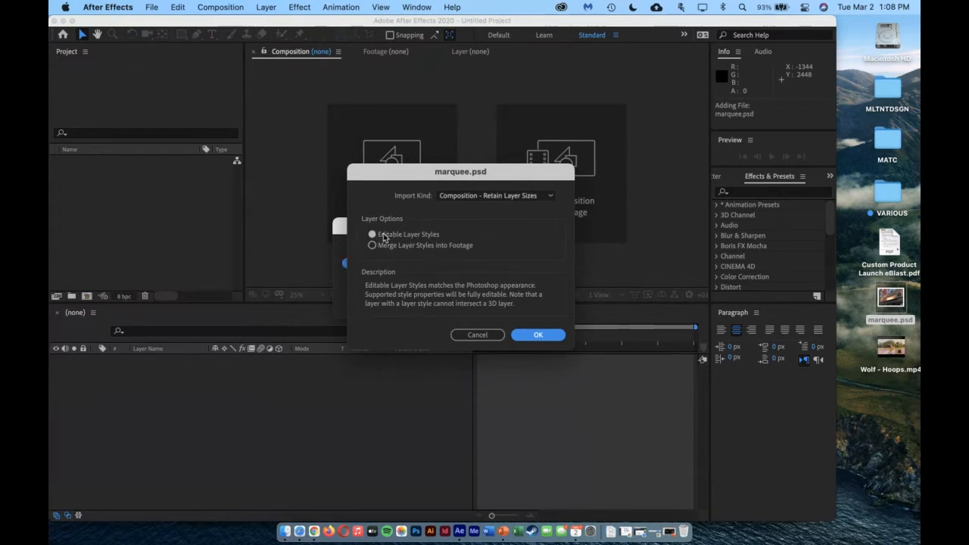
{"action": "left_click", "coordinate": [536, 334]}
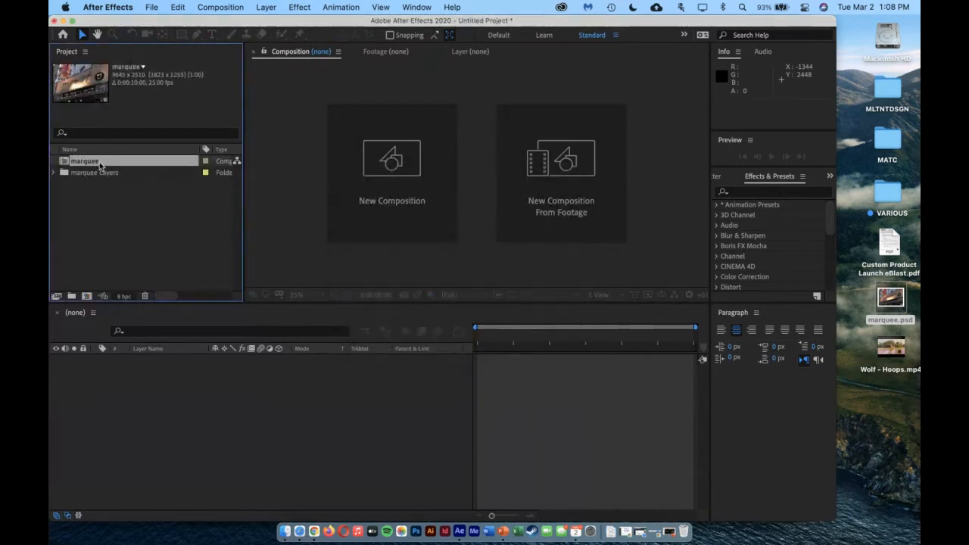
Expand the marquee Layers folder in the project and open the marquee composition in the timeline
{"action": "left_click", "coordinate": [53, 173]}
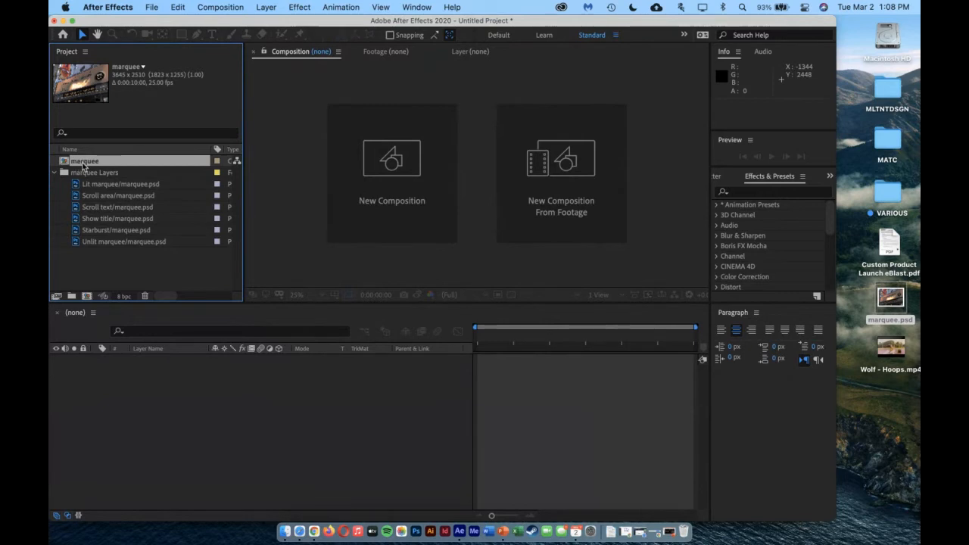
{"action": "double_click", "coordinate": [82, 167]}
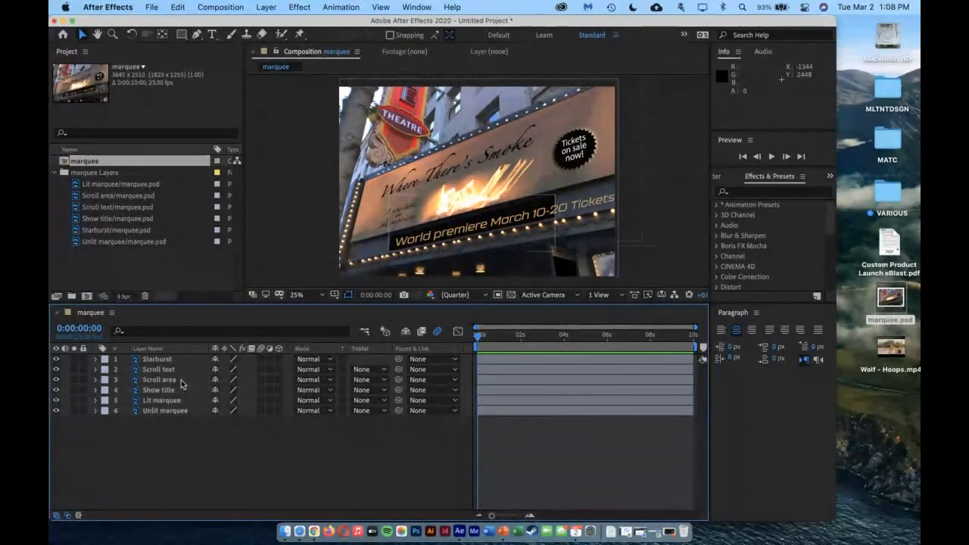
Set the marquee composition's frame rate to 29.97 frames per second and its resolution to Full
{"action": "left_click", "coordinate": [219, 7]}
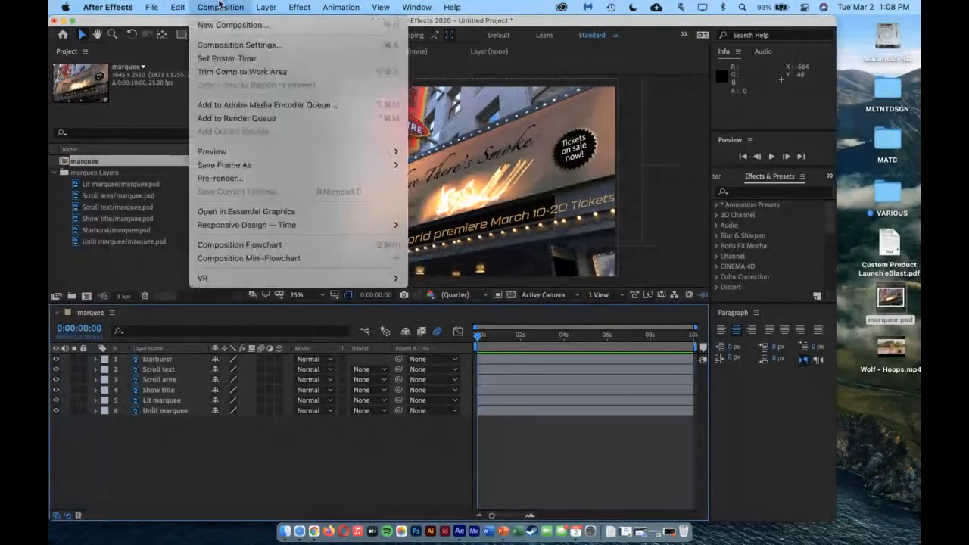
{"action": "left_click", "coordinate": [216, 45]}
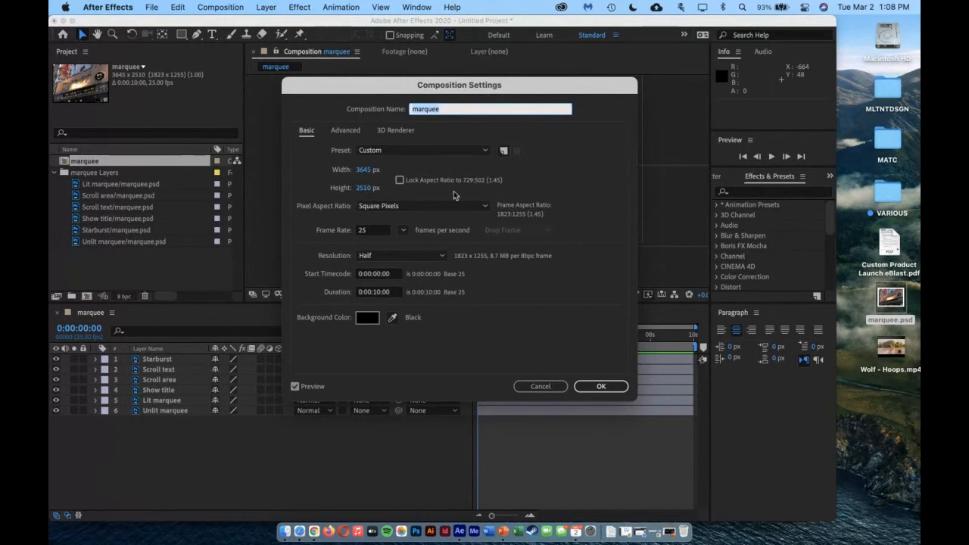
{"action": "left_click", "coordinate": [403, 230]}
{"action": "left_click", "coordinate": [429, 324]}
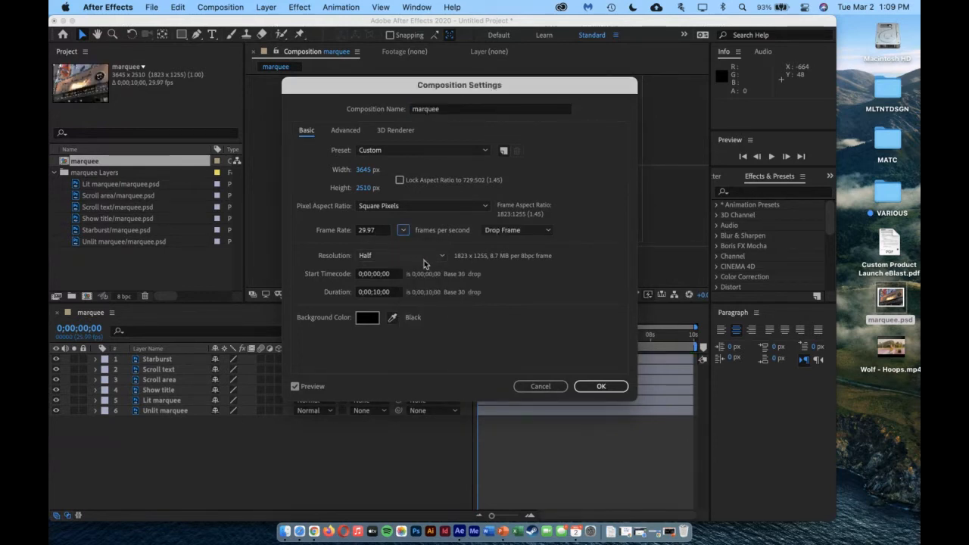
{"action": "left_click", "coordinate": [429, 261]}
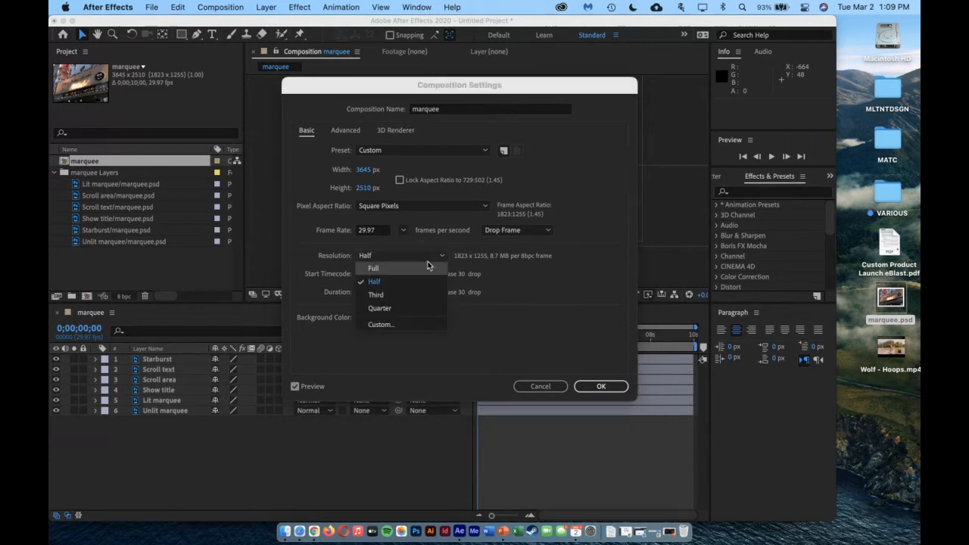
{"action": "left_click", "coordinate": [420, 277]}
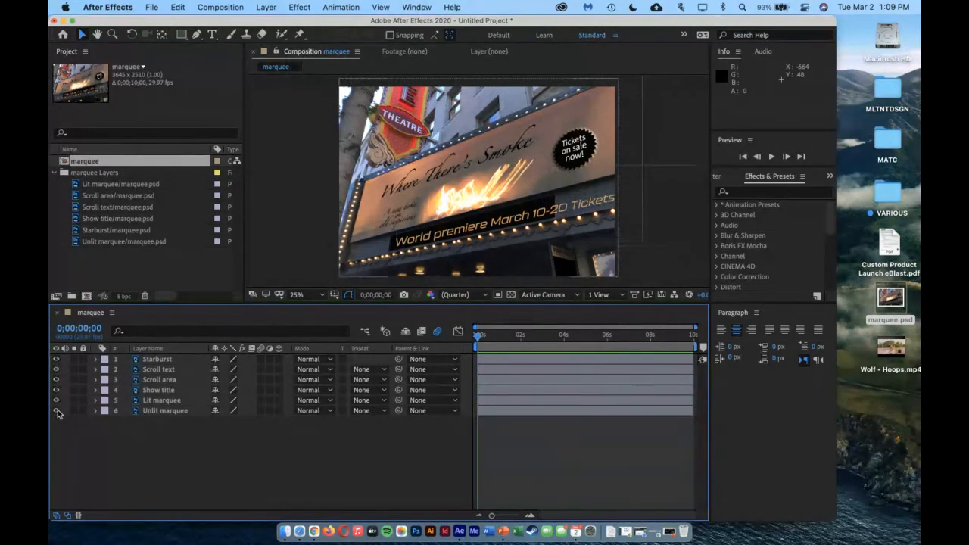
Toggle the Starburst and Scroll text layers off and on to identify what each contributes to the marquee
{"action": "left_click", "coordinate": [56, 358]}
{"action": "left_click", "coordinate": [56, 359]}
{"action": "left_click", "coordinate": [56, 359]}
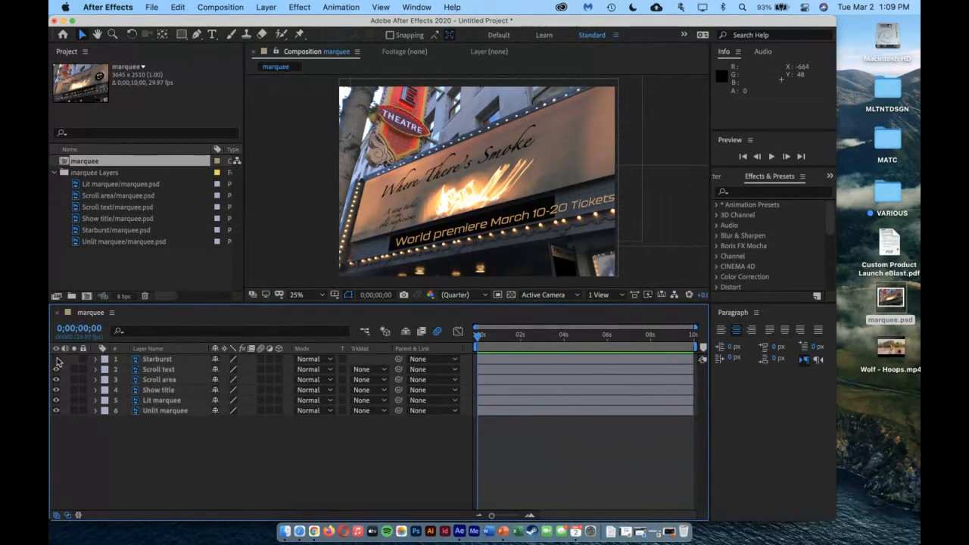
{"action": "left_click", "coordinate": [56, 359]}
{"action": "left_click", "coordinate": [56, 369]}
{"action": "left_click", "coordinate": [56, 369]}
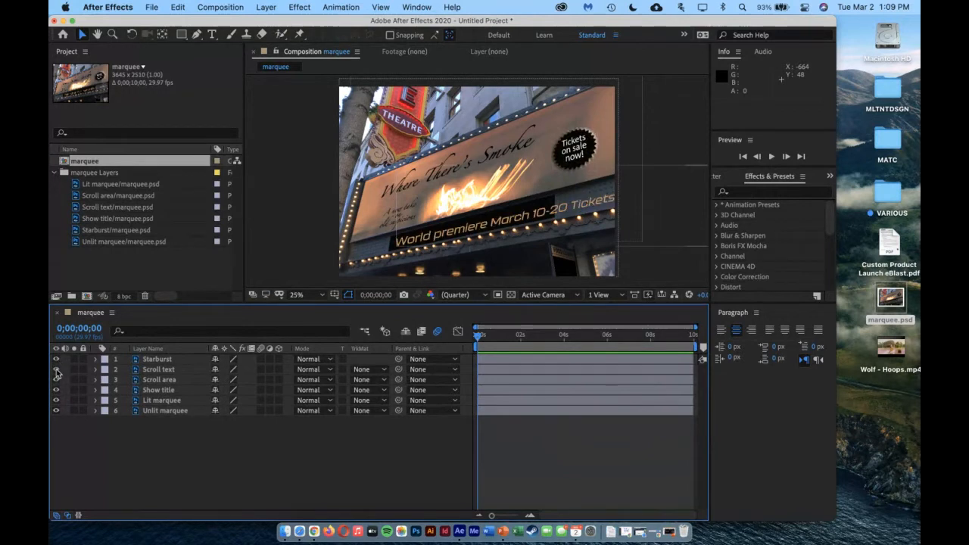
{"action": "left_click", "coordinate": [56, 369]}
{"action": "left_click", "coordinate": [56, 369]}
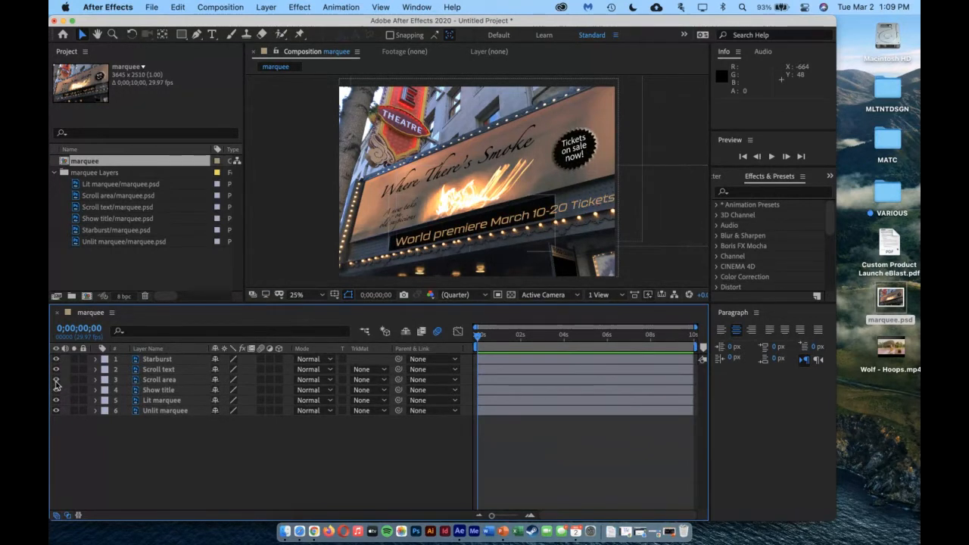
Toggle the Scroll area, Show title and Lit marquee layers off and on to identify their content
{"action": "left_click", "coordinate": [56, 380]}
{"action": "left_click", "coordinate": [56, 380]}
{"action": "left_click", "coordinate": [56, 380]}
{"action": "left_click", "coordinate": [56, 380]}
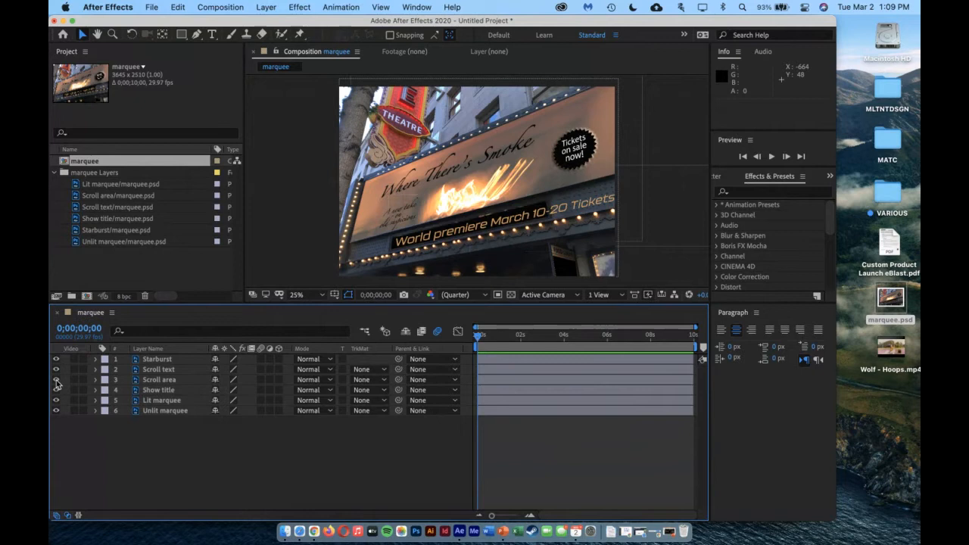
{"action": "left_click", "coordinate": [56, 380]}
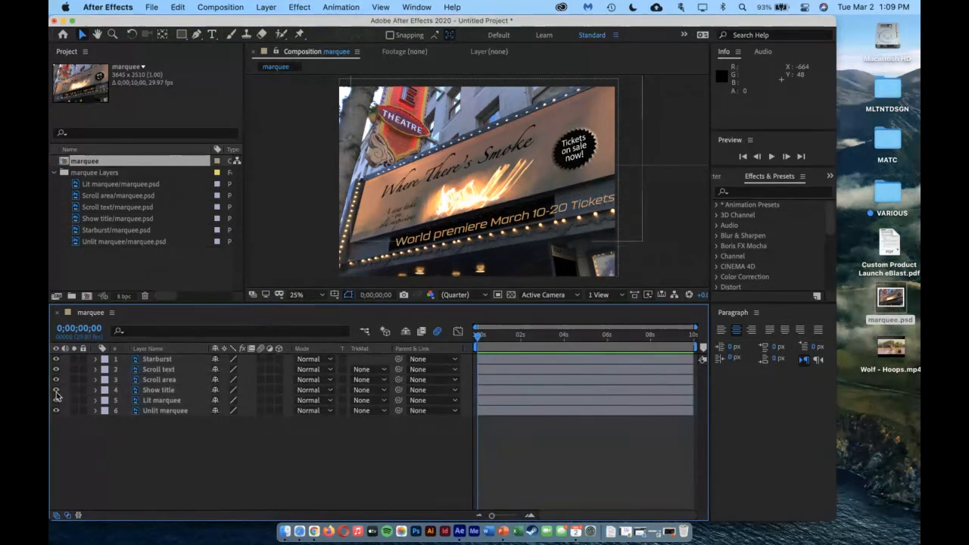
{"action": "left_click", "coordinate": [56, 390]}
{"action": "left_click", "coordinate": [56, 390]}
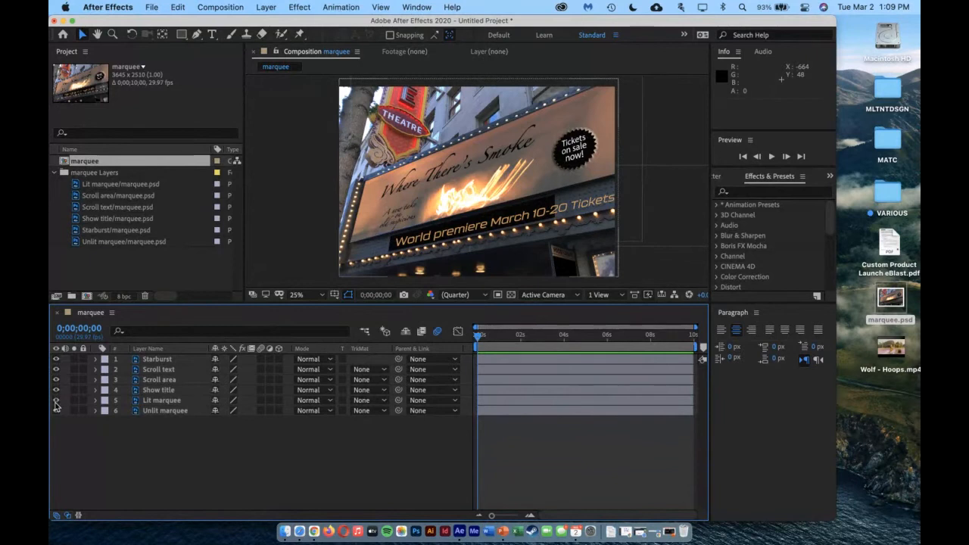
{"action": "left_click", "coordinate": [56, 399]}
{"action": "left_click", "coordinate": [56, 400]}
{"action": "left_click", "coordinate": [56, 400]}
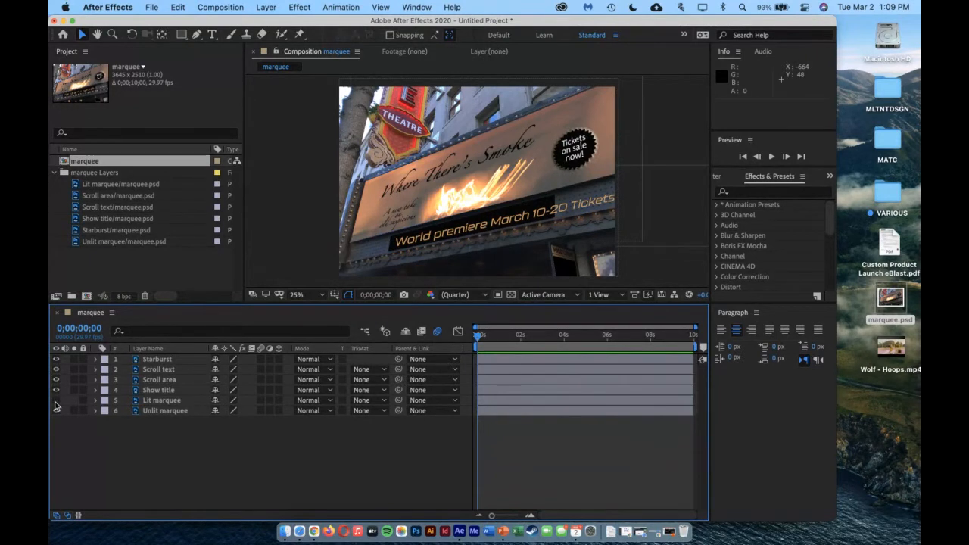
{"action": "left_click", "coordinate": [56, 400]}
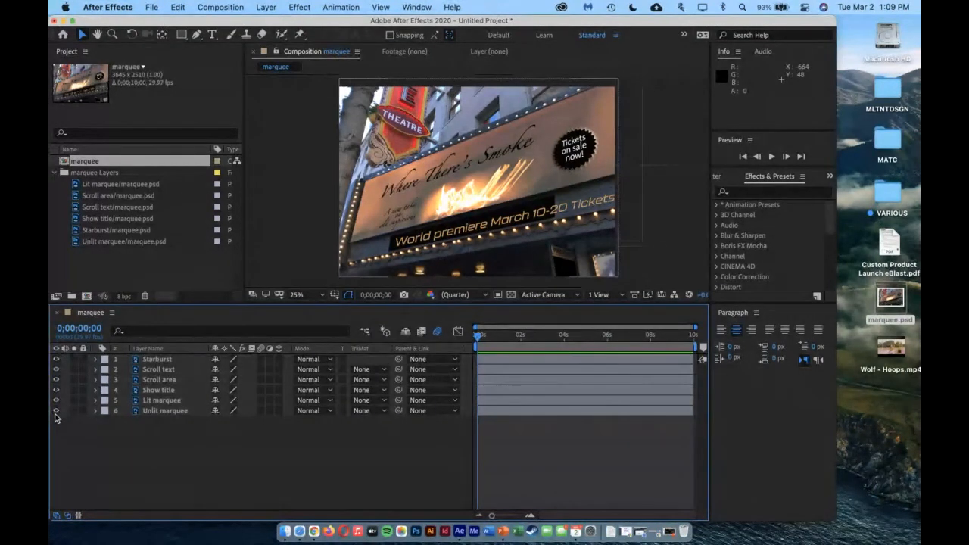
Hide all six marquee layers, then show them again one by one from Unlit marquee up to Starburst
{"action": "left_click", "coordinate": [56, 400]}
{"action": "left_click", "coordinate": [56, 390]}
{"action": "left_click", "coordinate": [56, 380]}
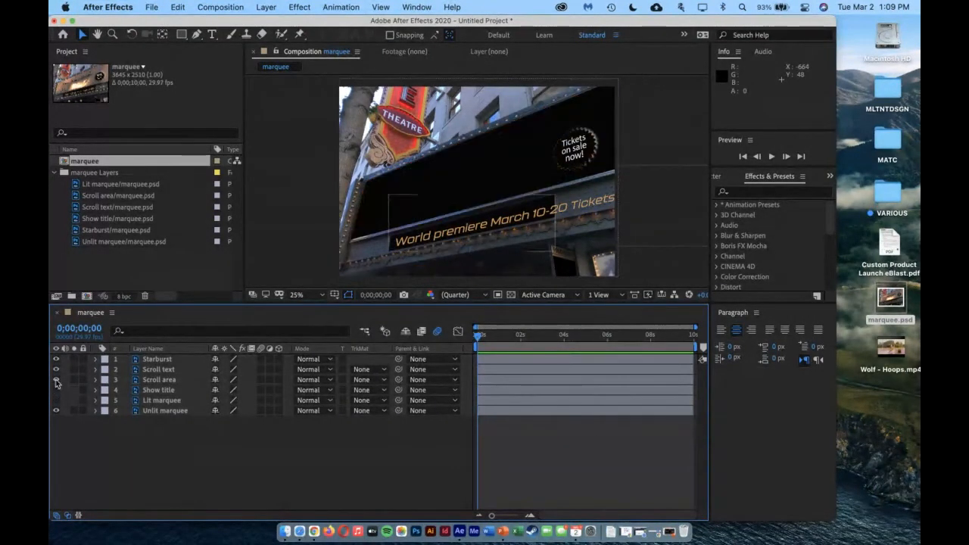
{"action": "left_click", "coordinate": [56, 369]}
{"action": "left_click", "coordinate": [56, 359]}
{"action": "left_click", "coordinate": [56, 410]}
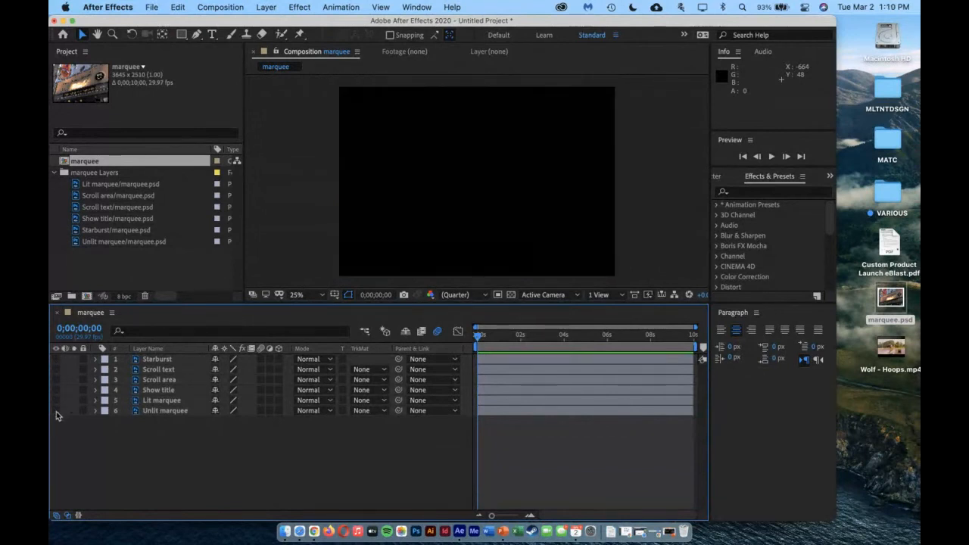
{"action": "left_click", "coordinate": [56, 411]}
{"action": "left_click", "coordinate": [56, 400]}
{"action": "left_click", "coordinate": [56, 390]}
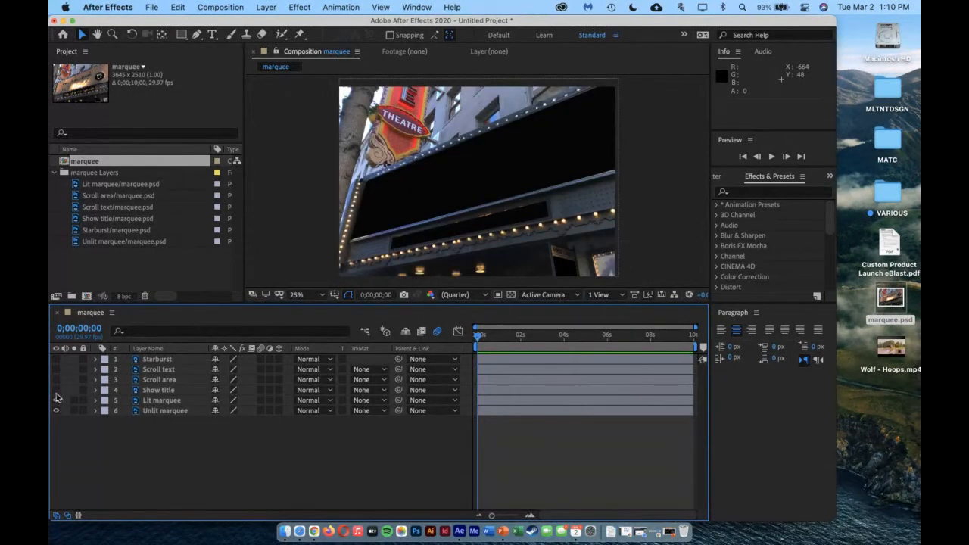
{"action": "left_click", "coordinate": [56, 380]}
{"action": "left_click", "coordinate": [56, 369]}
{"action": "left_click", "coordinate": [56, 360]}
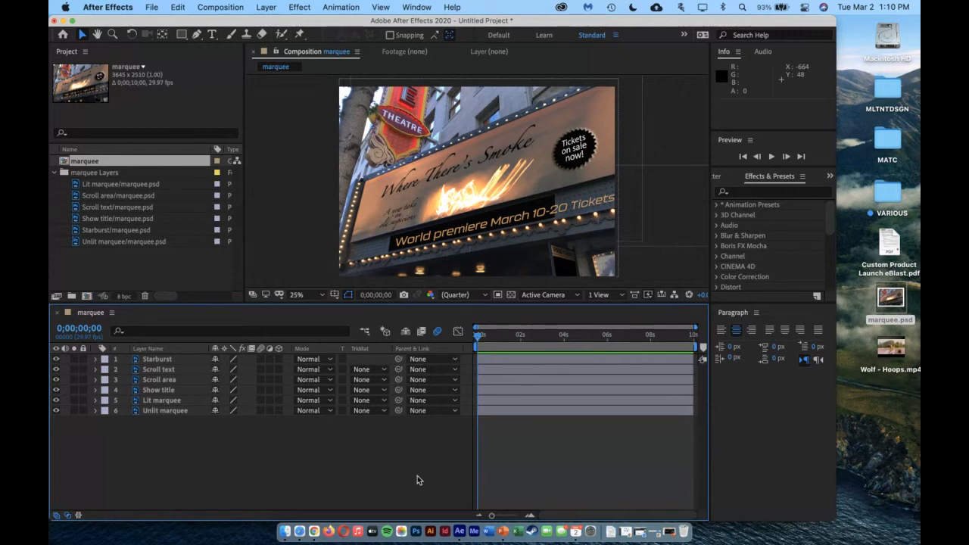
Move the current time to 0;00;04;00 and compare the marquee with the Lit marquee layer hidden and shown
{"action": "left_click_drag", "start_coordinate": [477, 339], "coordinate": [564, 337]}
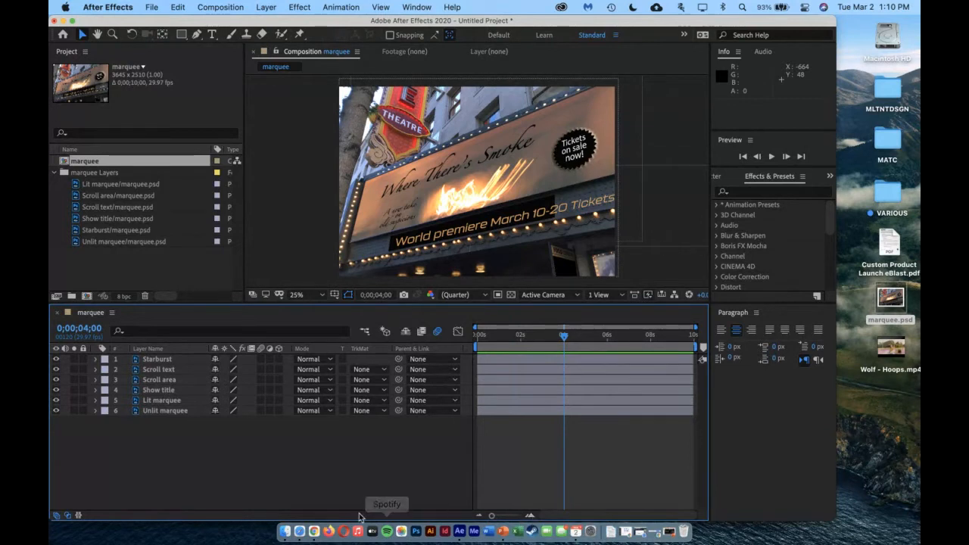
{"action": "left_click", "coordinate": [159, 400]}
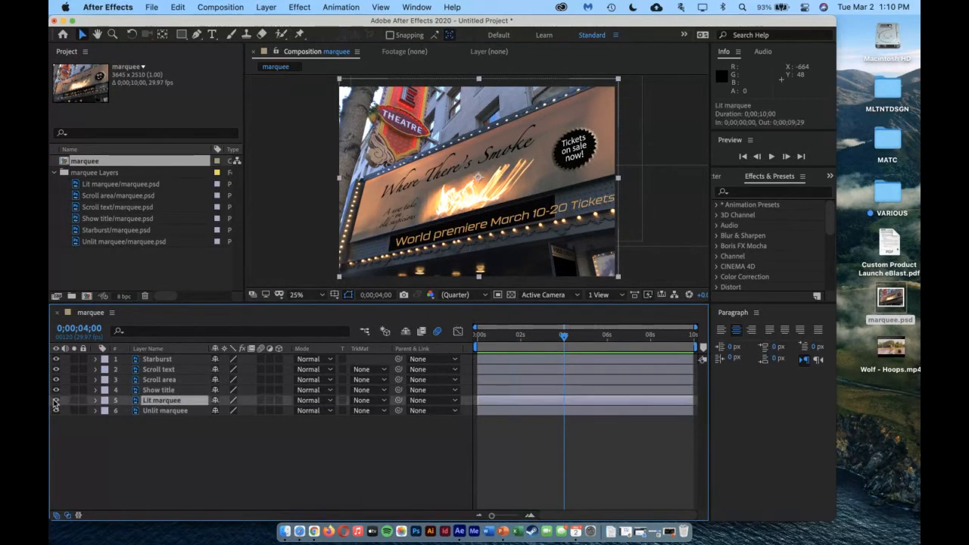
{"action": "left_click", "coordinate": [55, 400]}
{"action": "left_click", "coordinate": [55, 399]}
{"action": "left_click", "coordinate": [55, 401]}
{"action": "left_click", "coordinate": [55, 400]}
Reveal the Lit marquee layer's Opacity and set a 100% keyframe at 0;00;04;00
{"action": "key", "text": "t"}
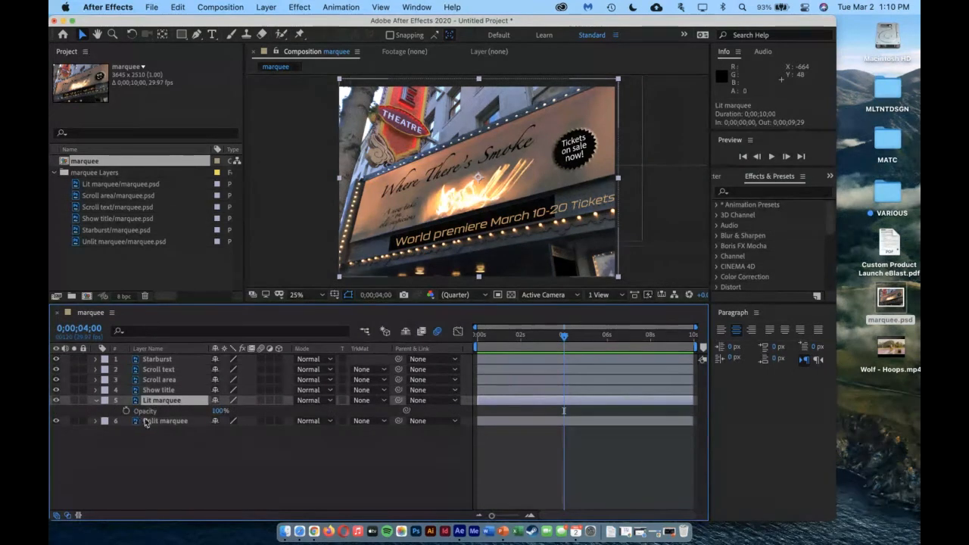
{"action": "left_click", "coordinate": [96, 401]}
{"action": "left_click", "coordinate": [96, 400]}
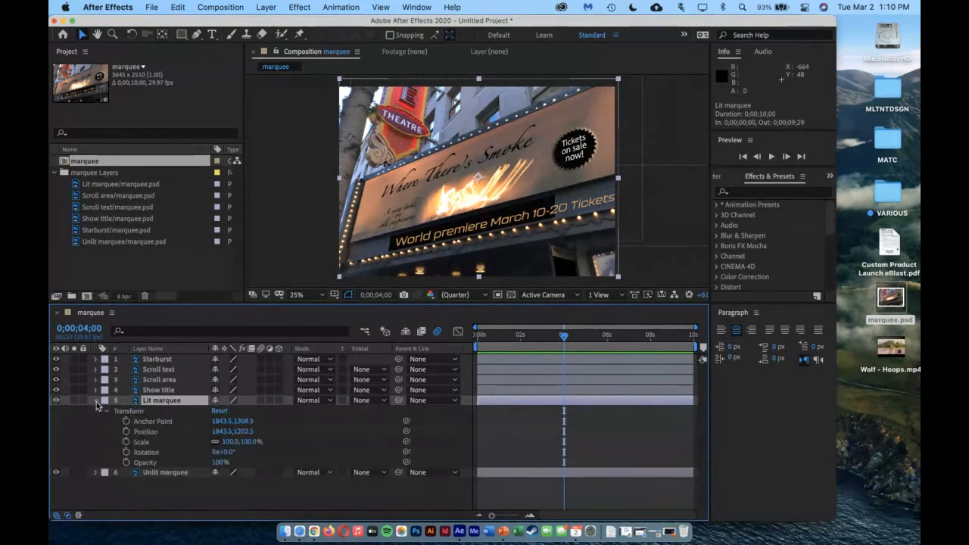
{"action": "left_click", "coordinate": [96, 400]}
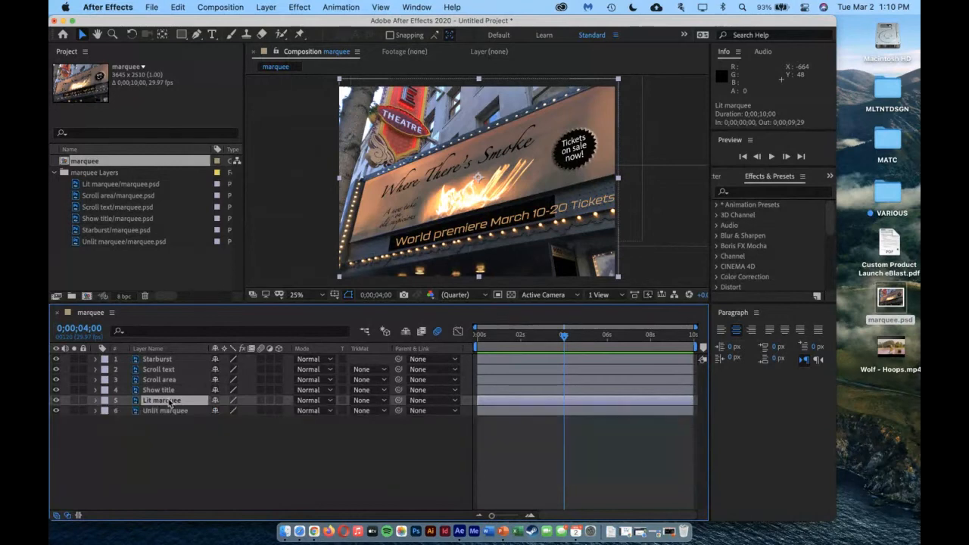
{"action": "key", "text": "t"}
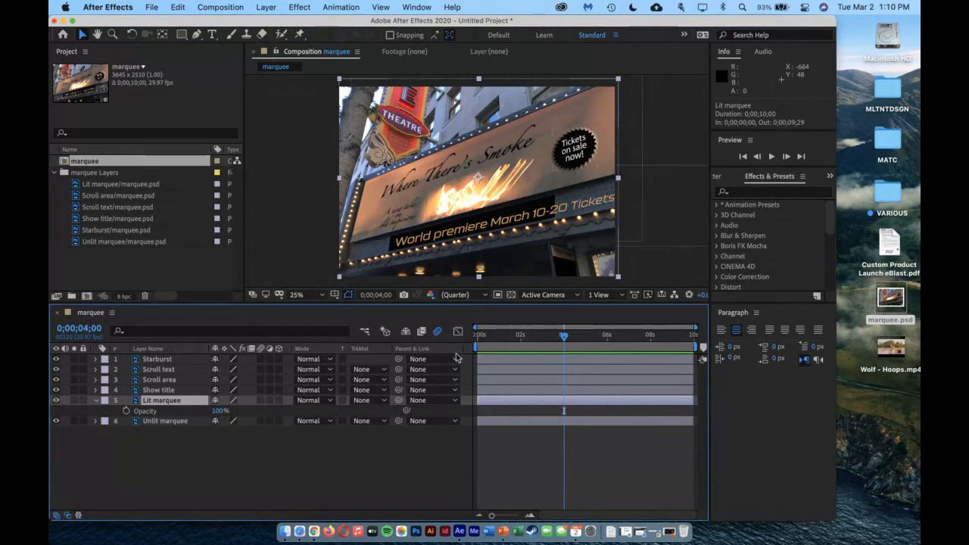
{"action": "left_click", "coordinate": [126, 411]}
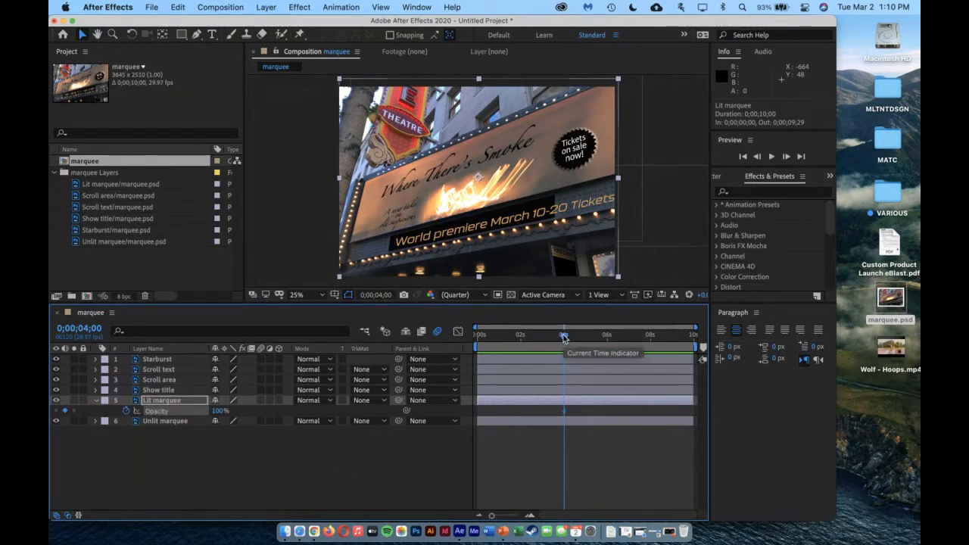
Set the Lit marquee layer's Opacity to 0% at 0;00;00;00, and scrub through the fade to four seconds and back to the start
{"action": "left_click_drag", "start_coordinate": [564, 338], "coordinate": [477, 337]}
{"action": "left_click", "coordinate": [217, 411]}
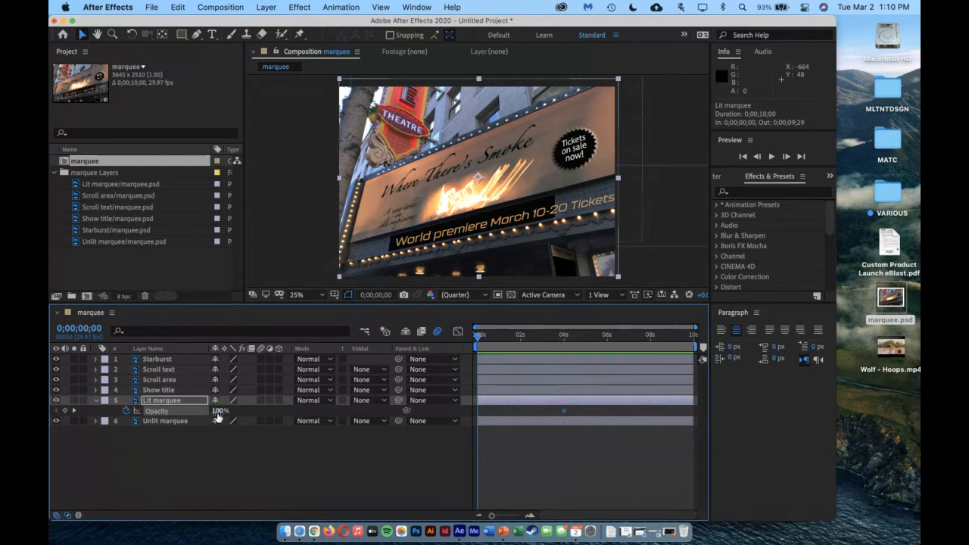
{"action": "type", "text": "0"}
{"action": "key", "text": "Return"}
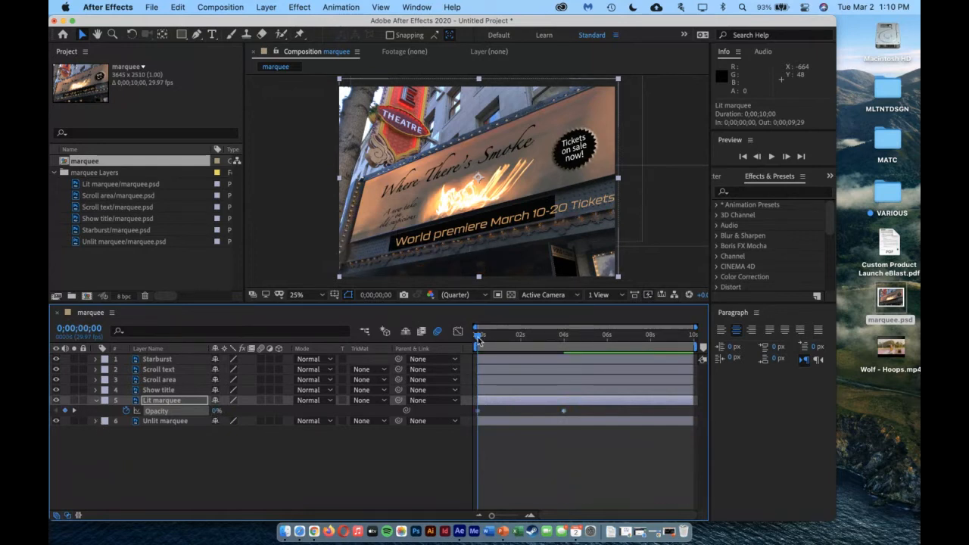
{"action": "left_click_drag", "start_coordinate": [478, 337], "coordinate": [564, 345]}
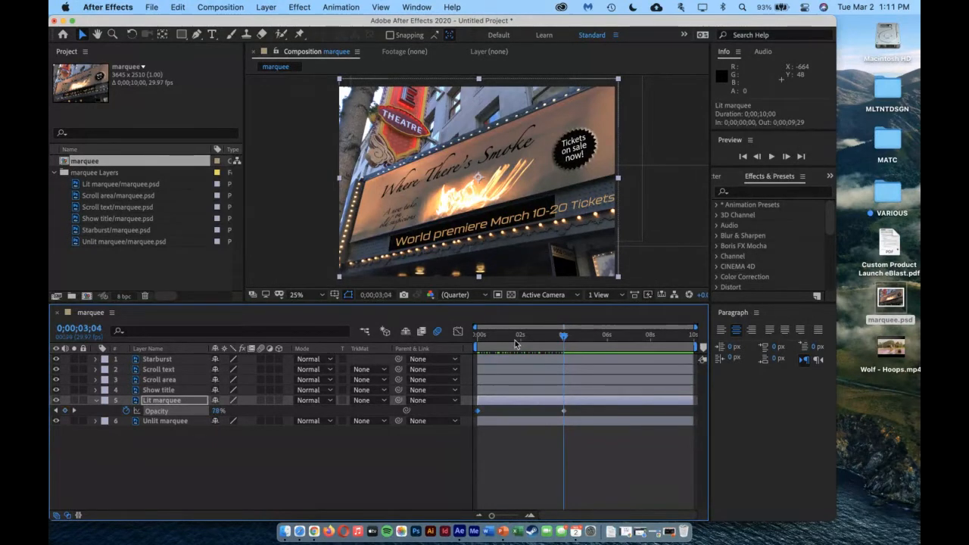
{"action": "key", "text": "Home"}
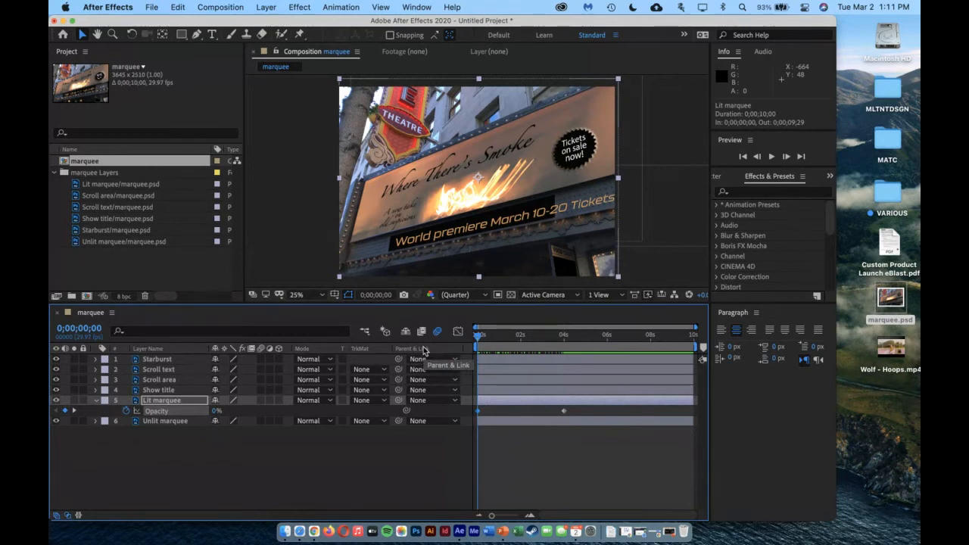
Expand the Starburst layer's Bevel and Emboss style in an enlarged timeline and link its Depth to the Lit marquee layer's Opacity
{"action": "left_click", "coordinate": [95, 360]}
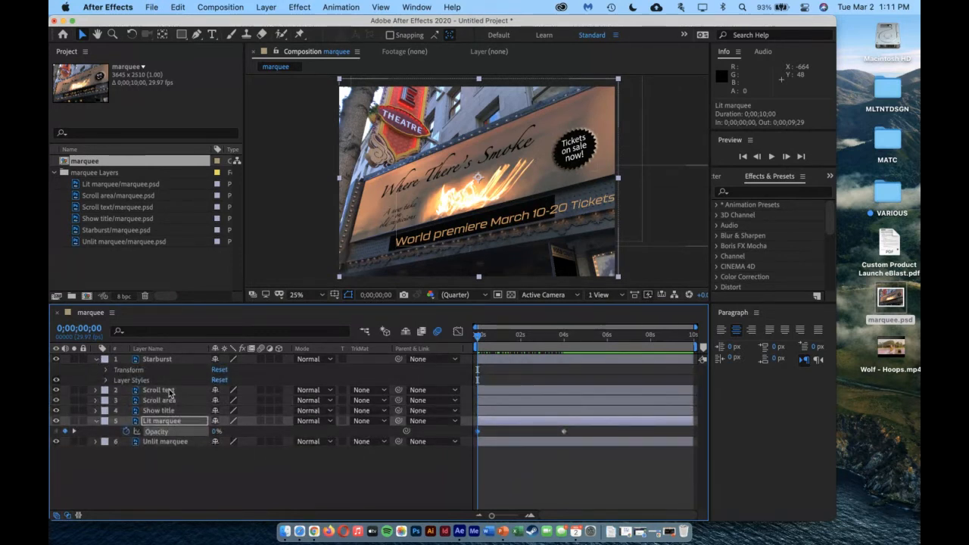
{"action": "left_click", "coordinate": [106, 380]}
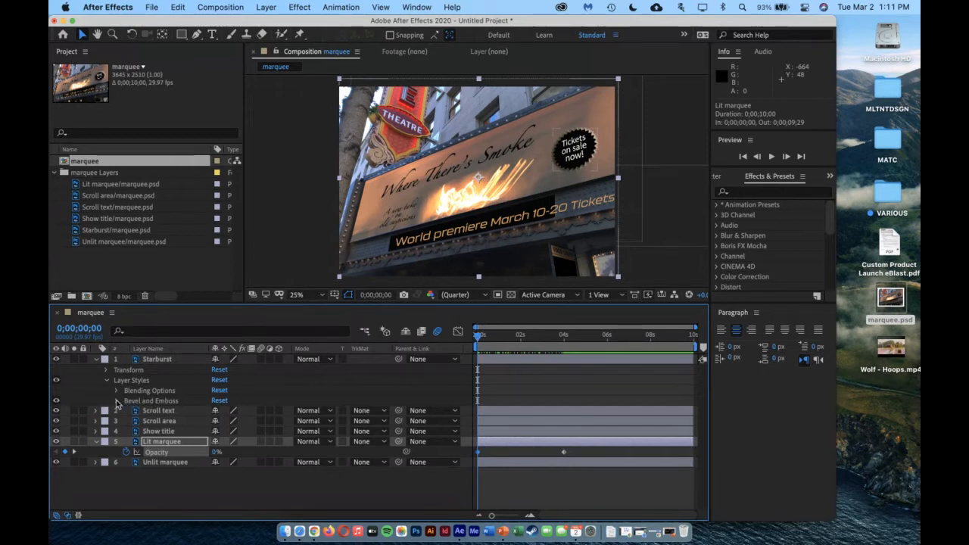
{"action": "left_click", "coordinate": [117, 401]}
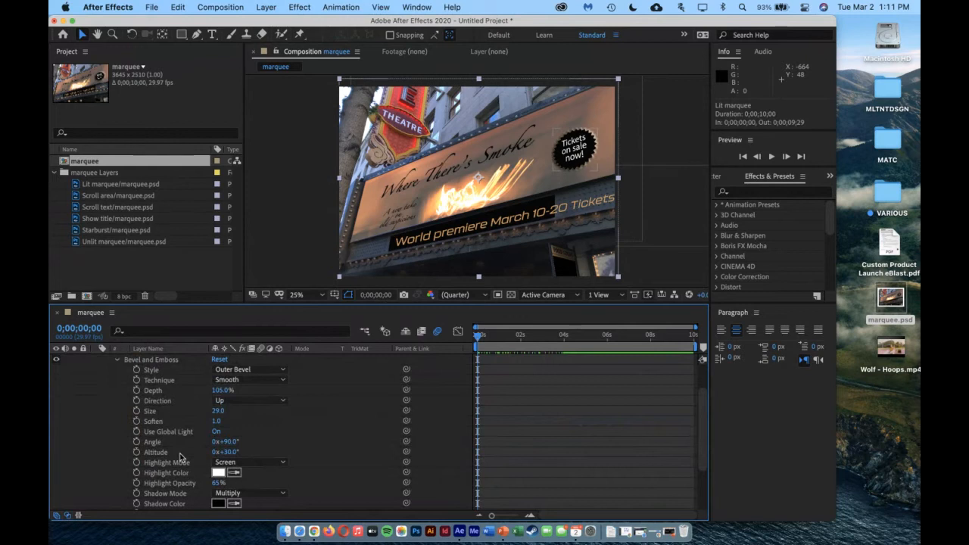
{"action": "scroll", "coordinate": [189, 439], "scroll_direction": "down", "scroll_amount": 1}
{"action": "scroll", "coordinate": [189, 439], "scroll_direction": "down", "scroll_amount": 1}
{"action": "scroll", "coordinate": [182, 478], "scroll_direction": "up", "scroll_amount": 1}
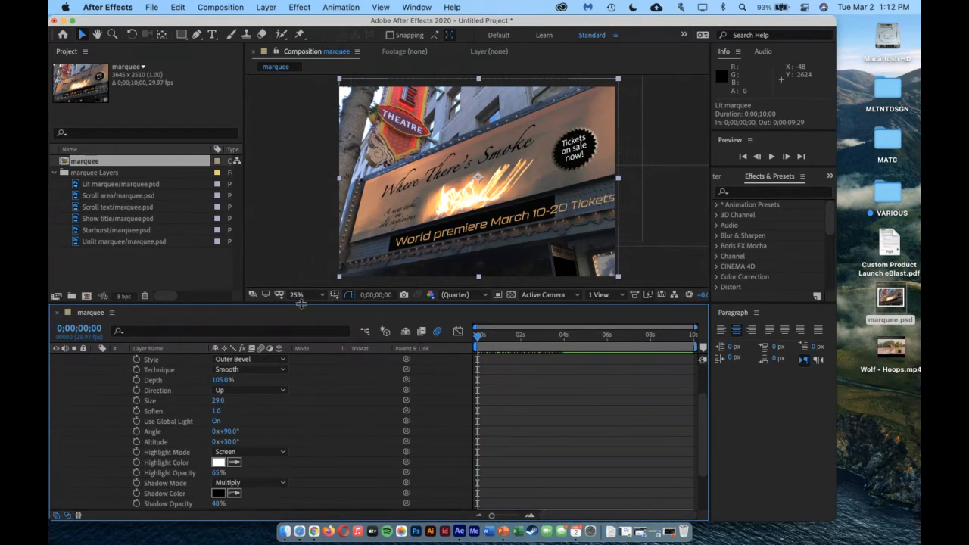
{"action": "left_click_drag", "start_coordinate": [300, 303], "coordinate": [298, 187]}
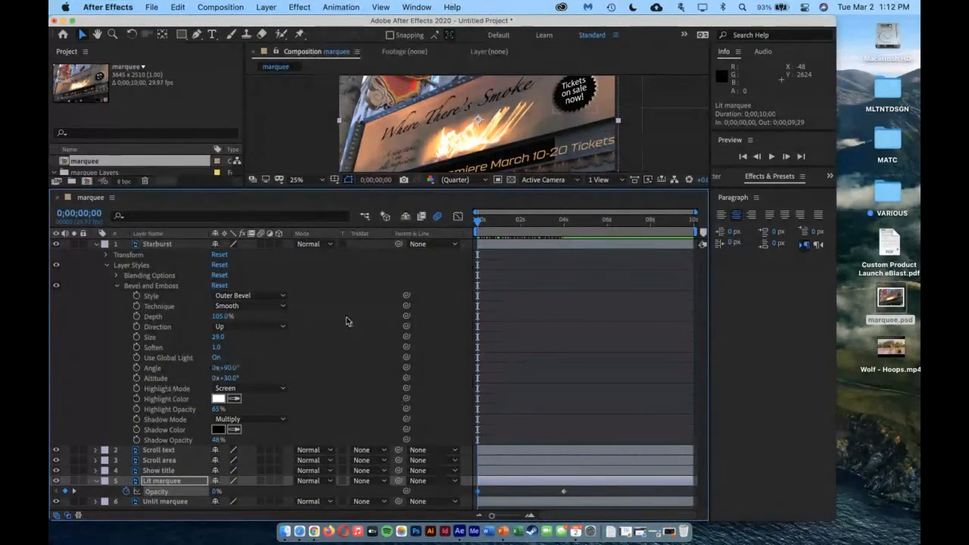
{"action": "mouse_move", "coordinate": [407, 318]}
{"action": "left_mouse_down"}
{"action": "mouse_move", "coordinate": [228, 447]}
{"action": "mouse_move", "coordinate": [127, 494]}
{"action": "mouse_move", "coordinate": [162, 496]}
{"action": "left_mouse_up"}
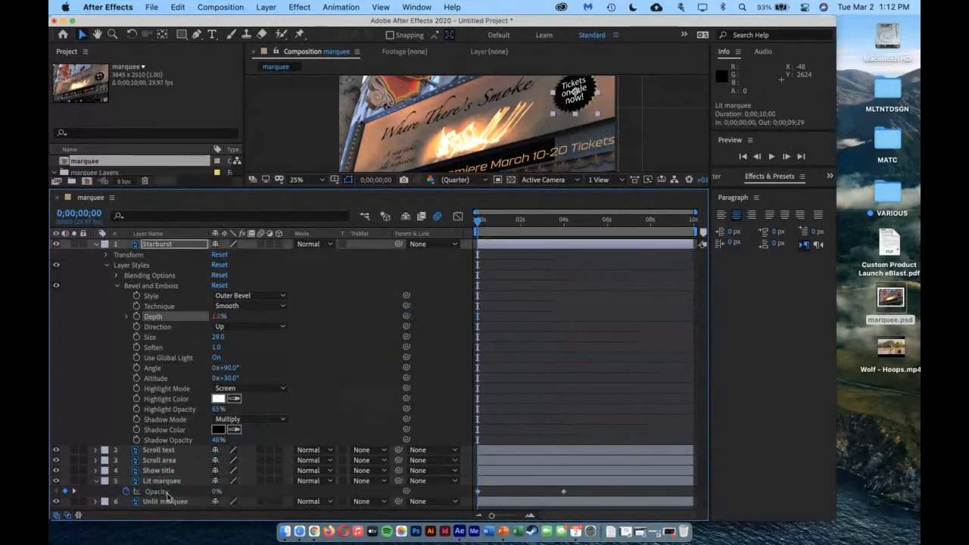
{"action": "left_click", "coordinate": [240, 318]}
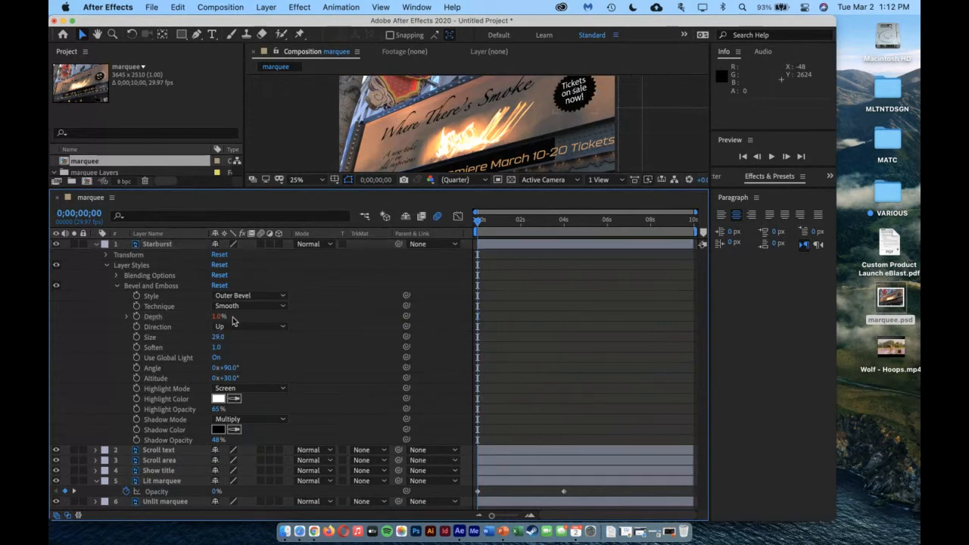
Inspect the expression on the Starburst layer's bevel Depth, restore the smaller timeline and collapse the Starburst layer's properties
{"action": "left_click", "coordinate": [127, 316]}
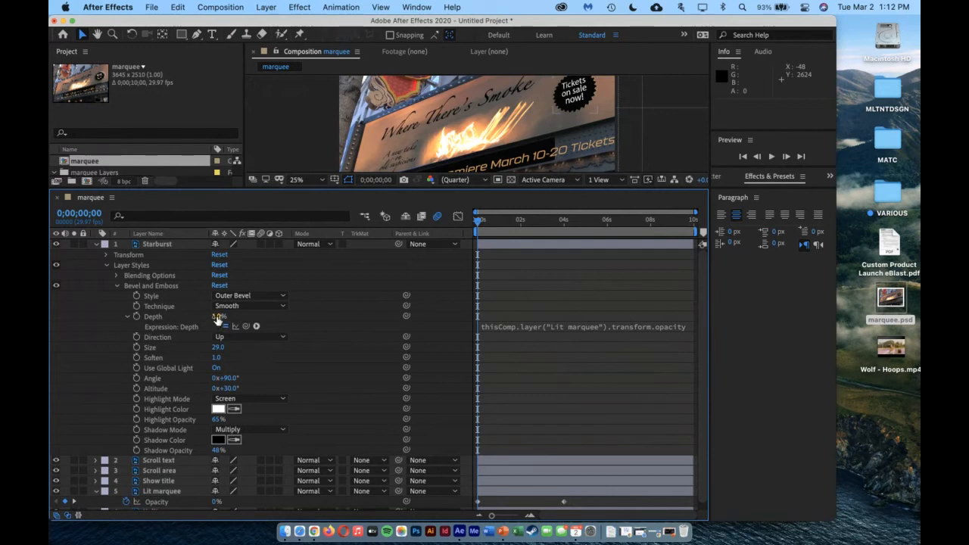
{"action": "left_click", "coordinate": [218, 317]}
{"action": "key", "text": "Tab"}
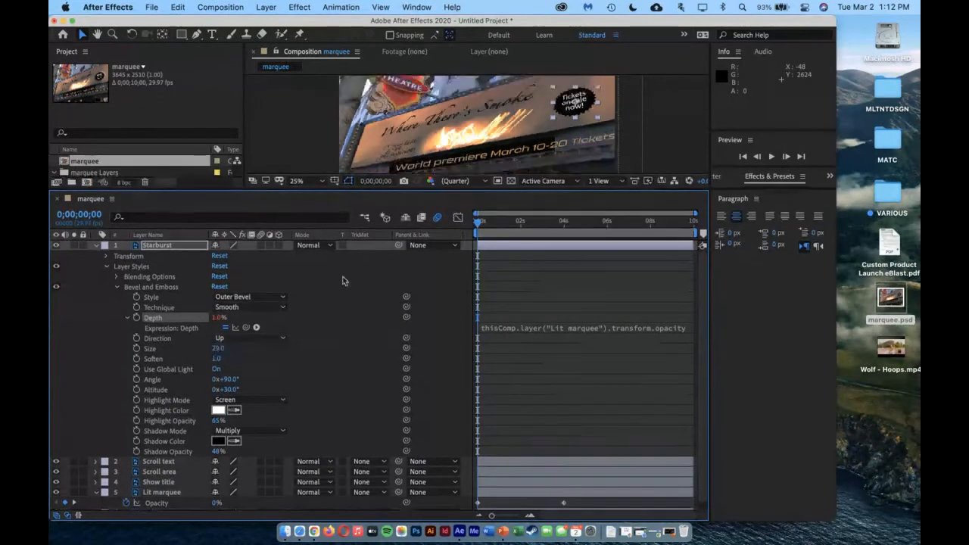
{"action": "left_click_drag", "start_coordinate": [345, 188], "coordinate": [344, 376]}
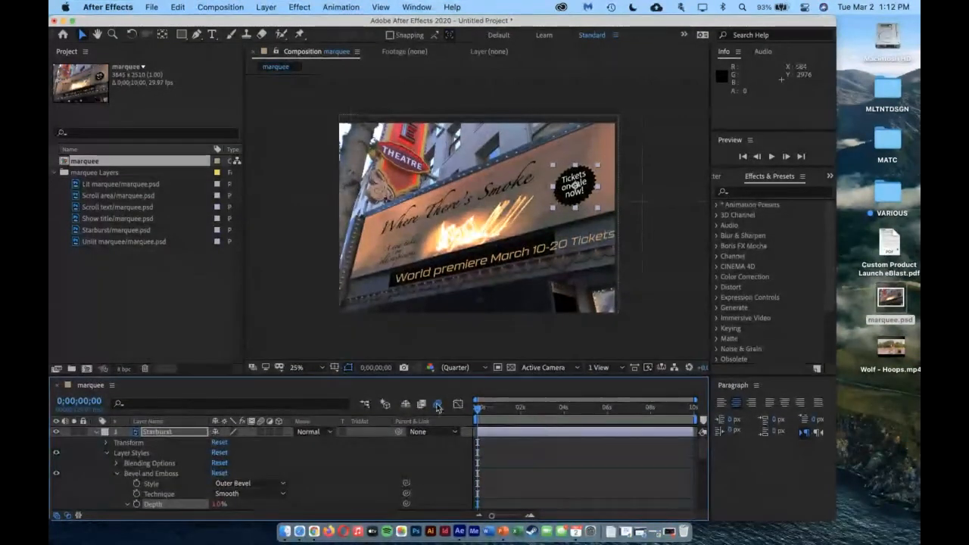
{"action": "left_click", "coordinate": [117, 473]}
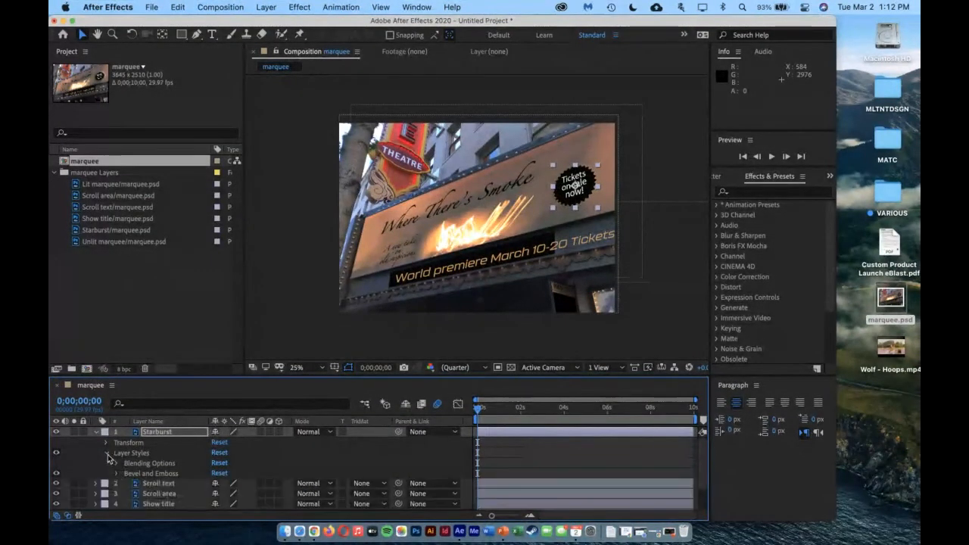
{"action": "left_click", "coordinate": [107, 452]}
{"action": "left_click", "coordinate": [95, 431]}
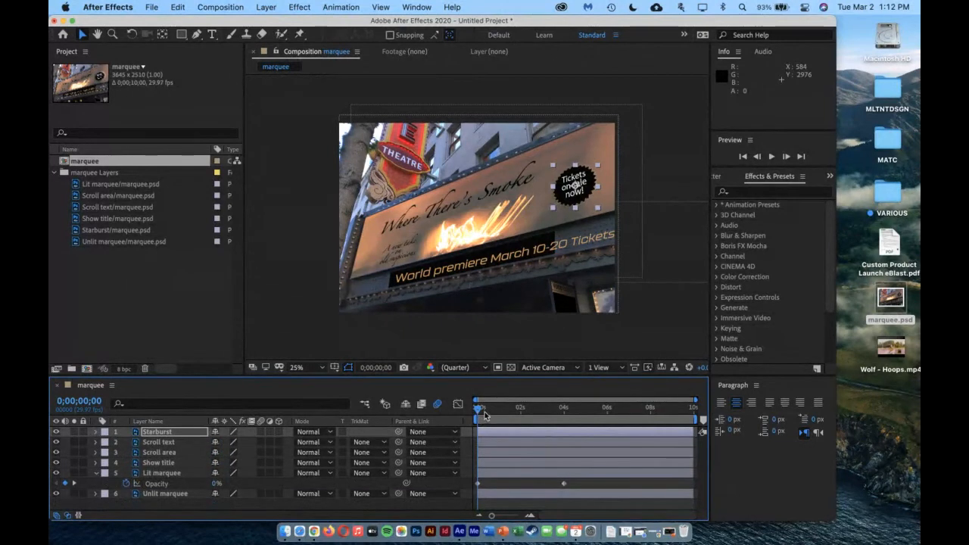
Scrub the composition from the start to 0;00;03;28 to check the light fade, and collapse the Lit marquee layer
{"action": "left_click_drag", "start_coordinate": [478, 411], "coordinate": [560, 417]}
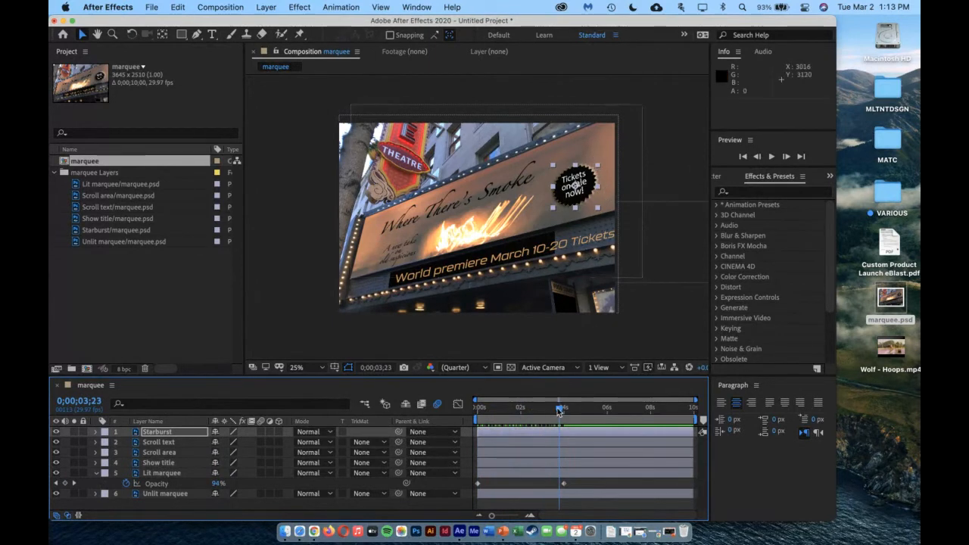
{"action": "mouse_move", "coordinate": [562, 412]}
{"action": "left_mouse_down"}
{"action": "mouse_move", "coordinate": [477, 416]}
{"action": "mouse_move", "coordinate": [573, 415]}
{"action": "mouse_move", "coordinate": [481, 416]}
{"action": "mouse_move", "coordinate": [563, 421]}
{"action": "left_mouse_up"}
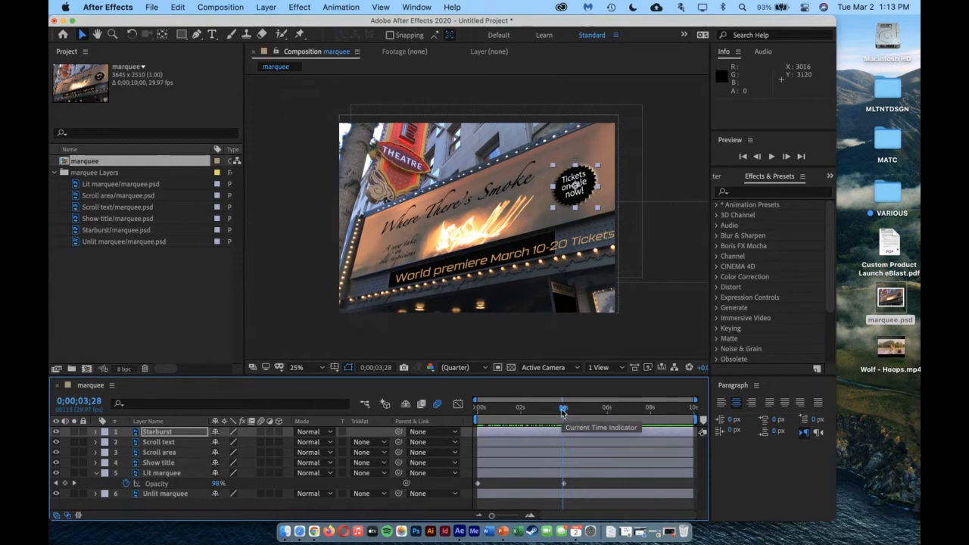
{"action": "left_click", "coordinate": [96, 473]}
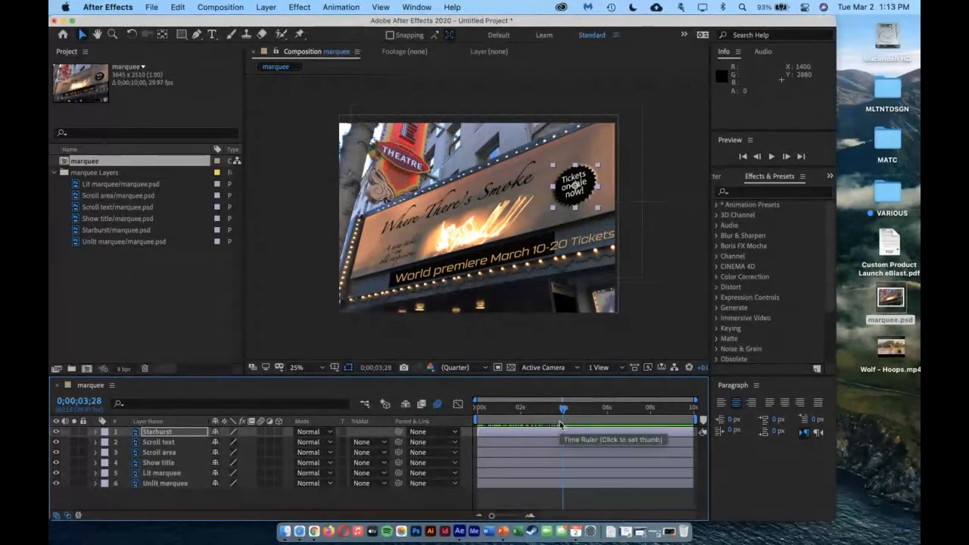
Identify the Scroll text layer by toggling its visibility, trim its In point to 0;00;04;10, and check the frames around that time
{"action": "left_click", "coordinate": [168, 443]}
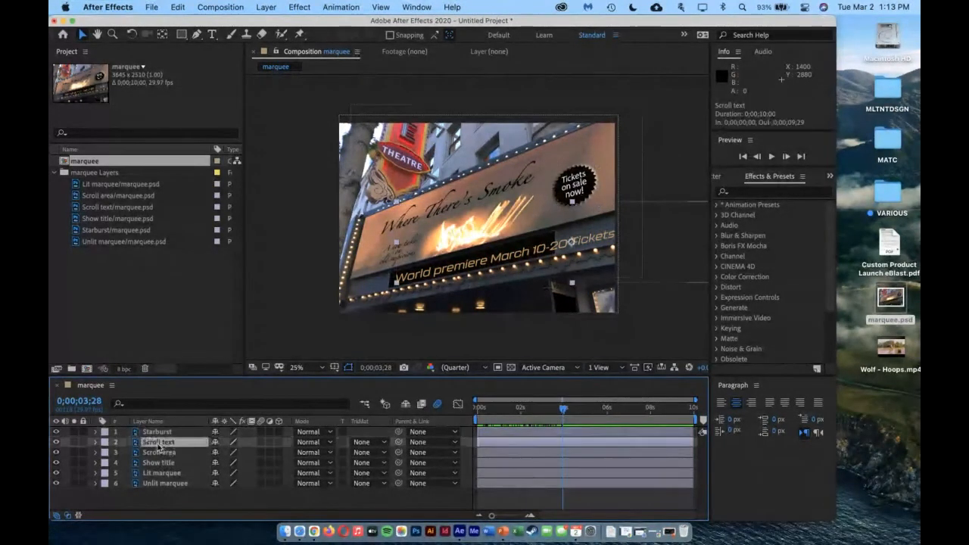
{"action": "left_click", "coordinate": [56, 442]}
{"action": "left_click", "coordinate": [56, 442]}
{"action": "left_click_drag", "start_coordinate": [567, 411], "coordinate": [572, 411]}
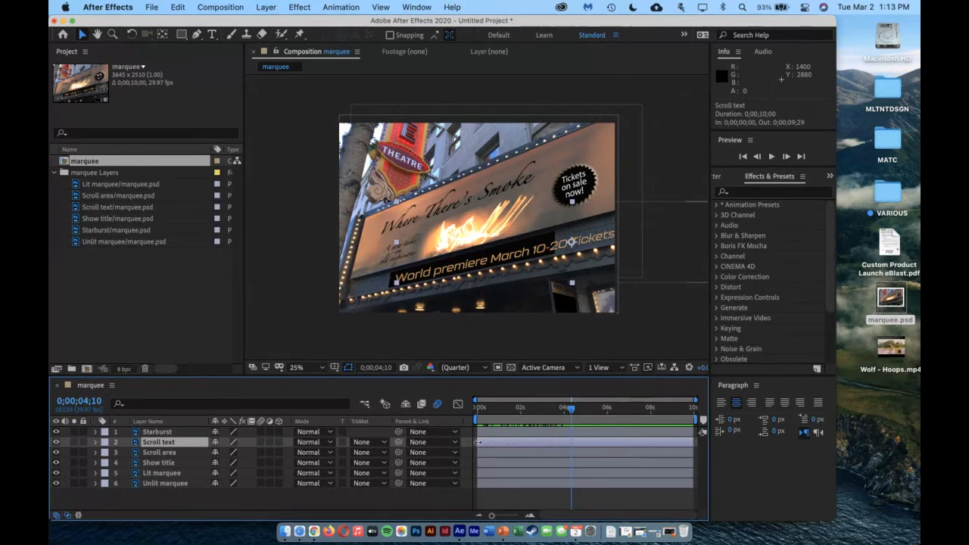
{"action": "key", "text": "cmd+z"}
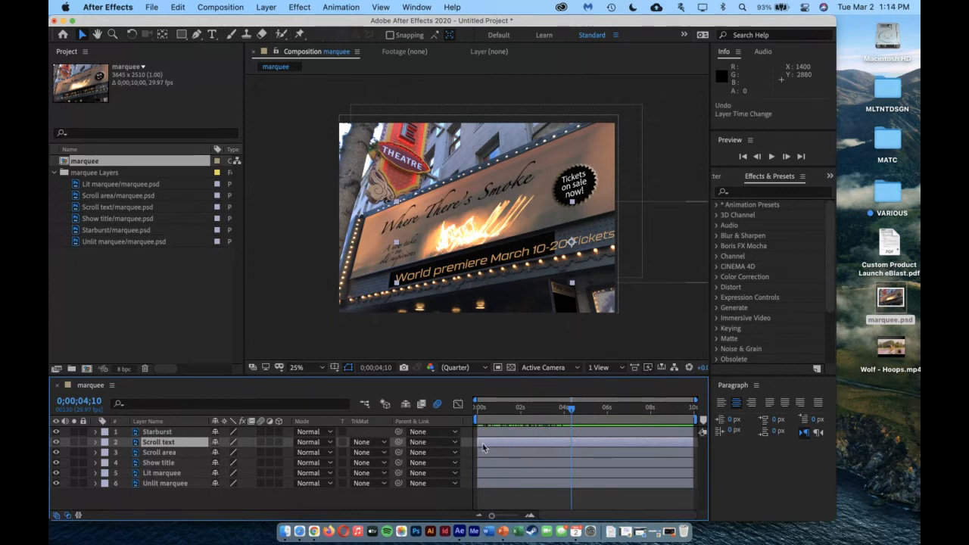
{"action": "left_click_drag", "start_coordinate": [477, 442], "coordinate": [571, 454]}
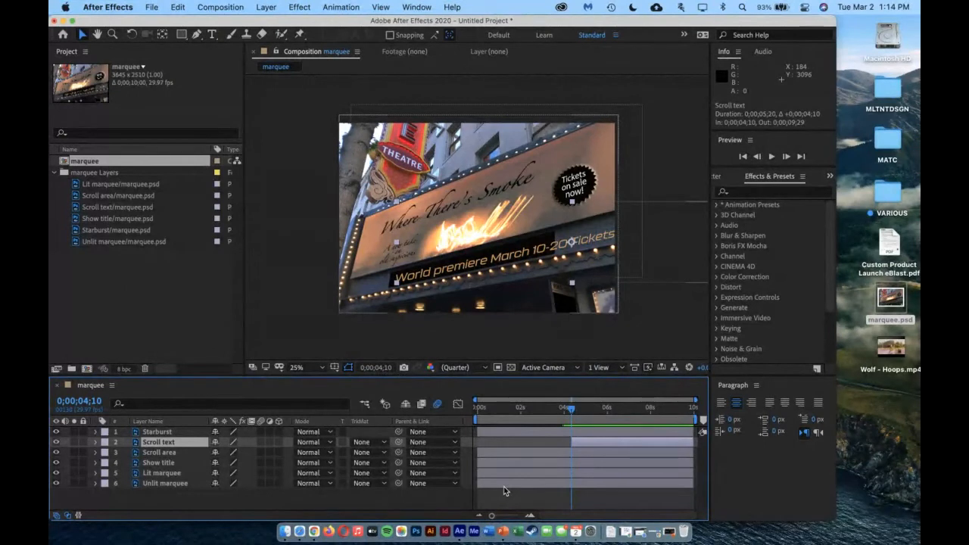
{"action": "mouse_move", "coordinate": [570, 413]}
{"action": "left_mouse_down"}
{"action": "mouse_move", "coordinate": [478, 417]}
{"action": "mouse_move", "coordinate": [582, 425]}
{"action": "mouse_move", "coordinate": [573, 427]}
{"action": "left_mouse_up"}
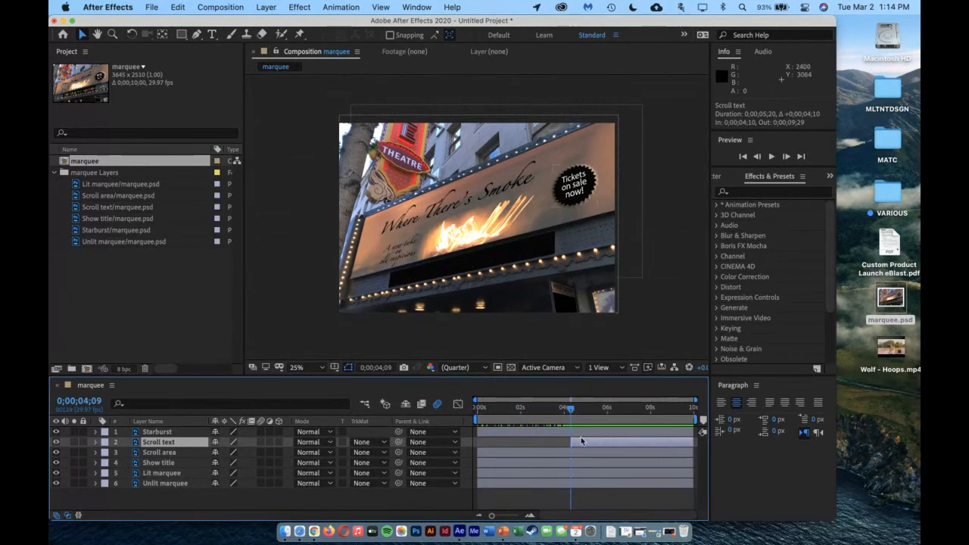
{"action": "left_click", "coordinate": [570, 409]}
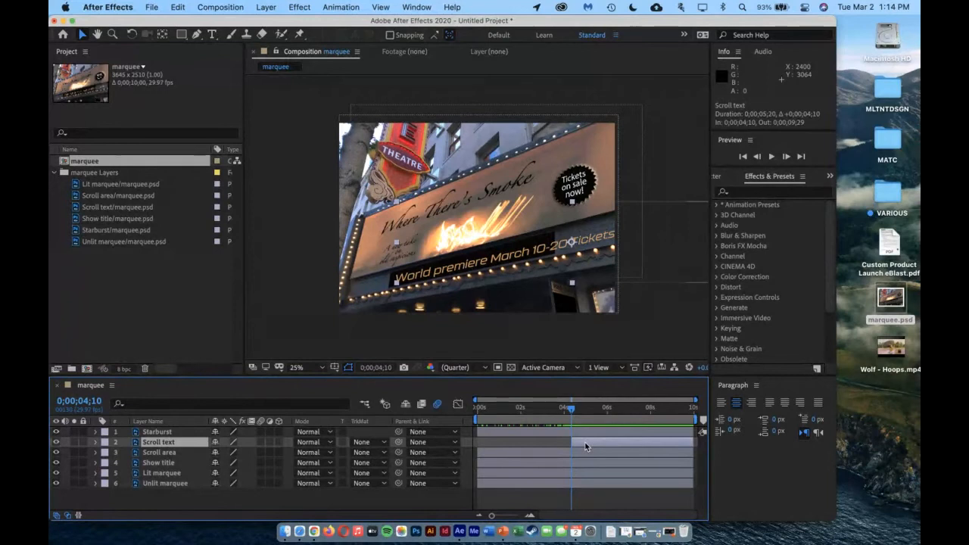
Move the Scroll text layer to 5194.0, 1094.5, just past the black scroll area's right end, and set a Position keyframe at 0;00;04;10
{"action": "key", "text": "p"}
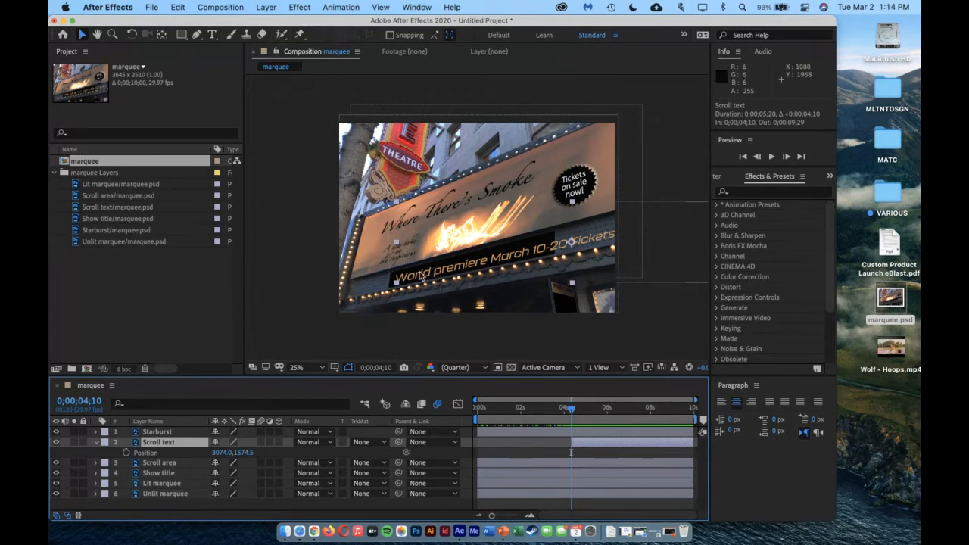
{"action": "left_click_drag", "start_coordinate": [422, 277], "coordinate": [581, 237]}
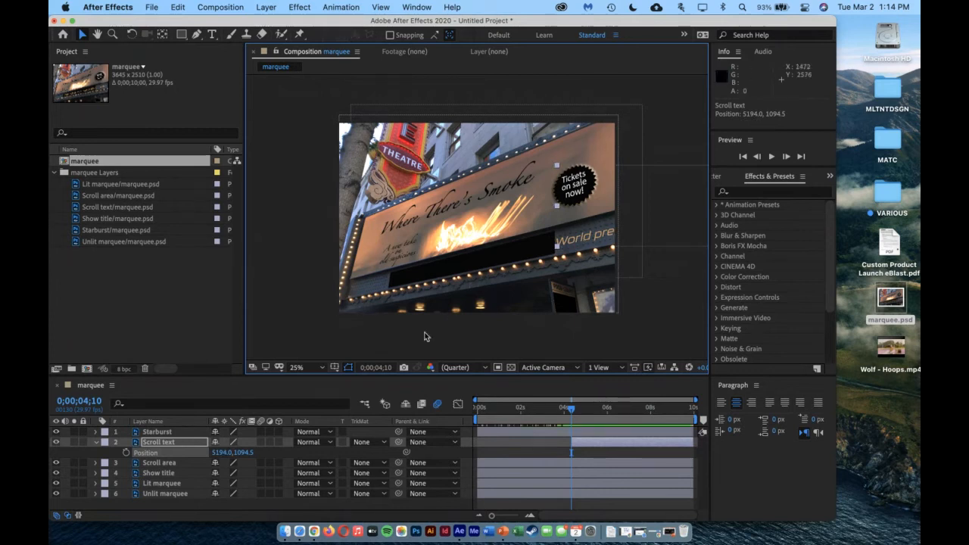
{"action": "left_click", "coordinate": [126, 452]}
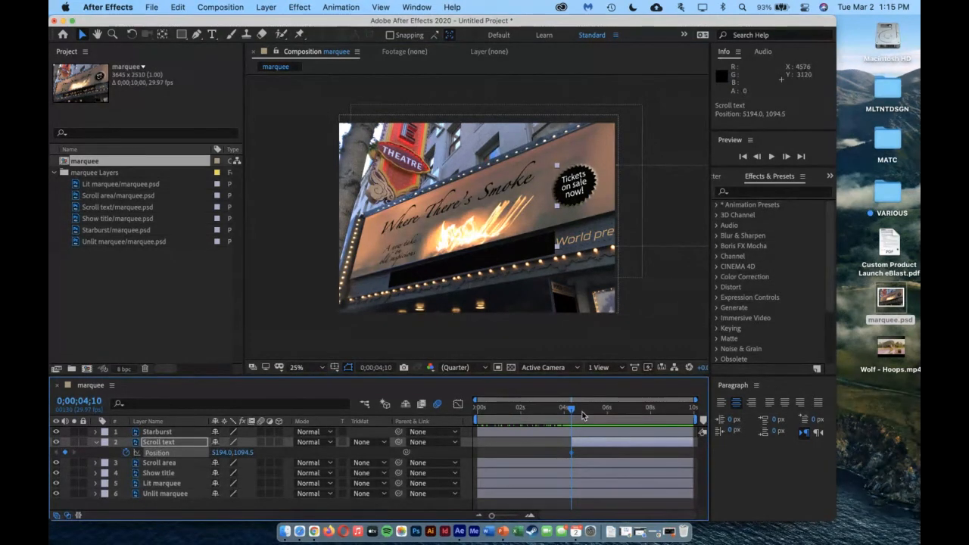
Keyframe the Scroll text layer's Position at 506.0, 2094.5 at 0;00;09;29, and scrub through the scrolling motion
{"action": "left_click_drag", "start_coordinate": [570, 409], "coordinate": [698, 415]}
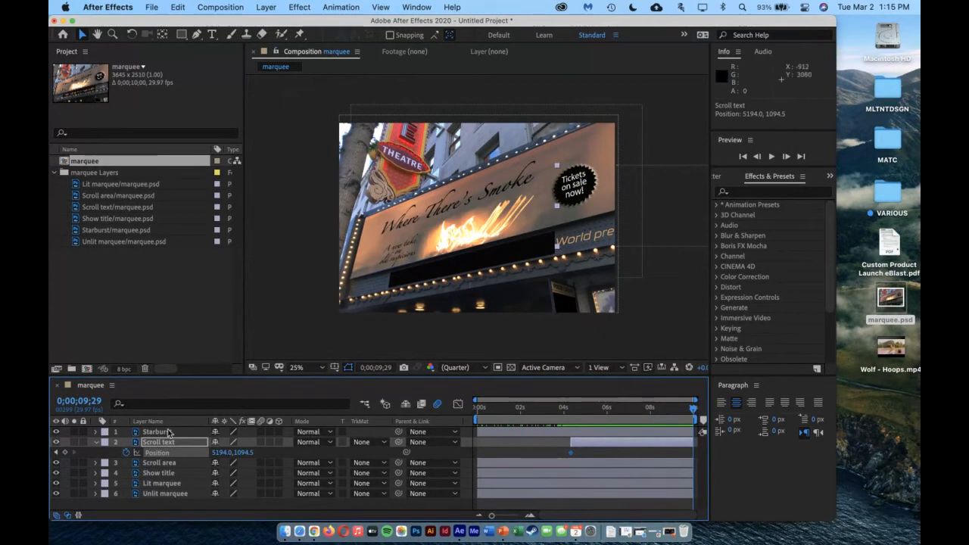
{"action": "left_click", "coordinate": [588, 239]}
{"action": "left_click_drag", "start_coordinate": [580, 238], "coordinate": [502, 261]}
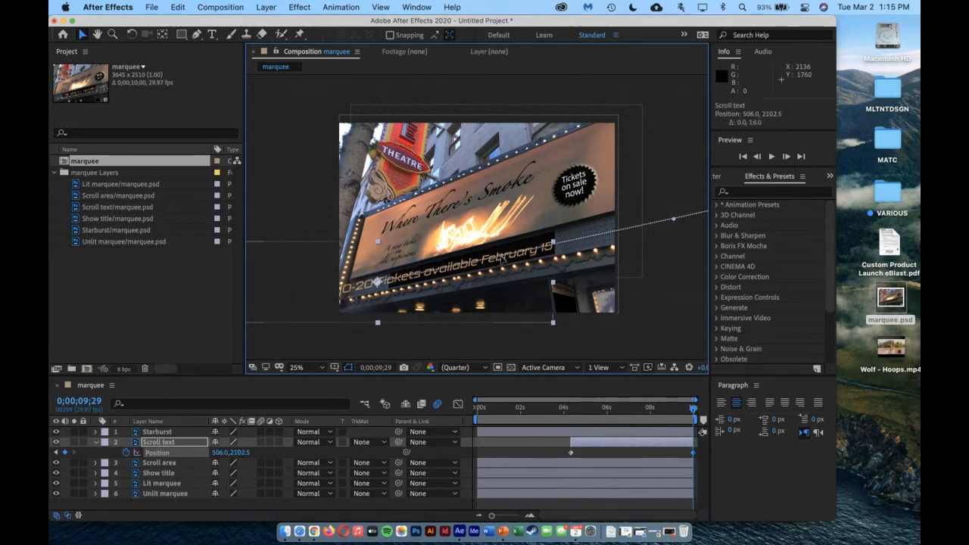
{"action": "left_click_drag", "start_coordinate": [502, 261], "coordinate": [502, 260]}
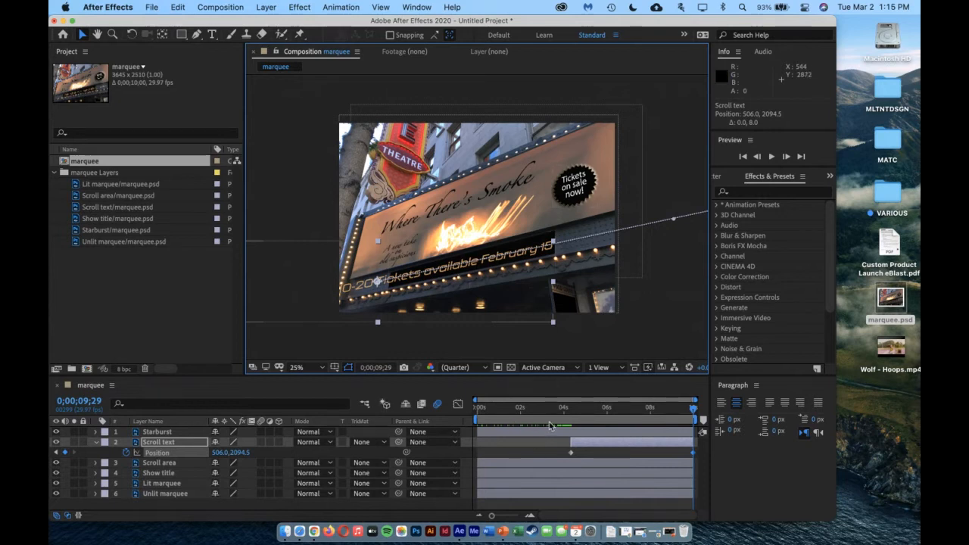
{"action": "left_click_drag", "start_coordinate": [519, 410], "coordinate": [757, 430]}
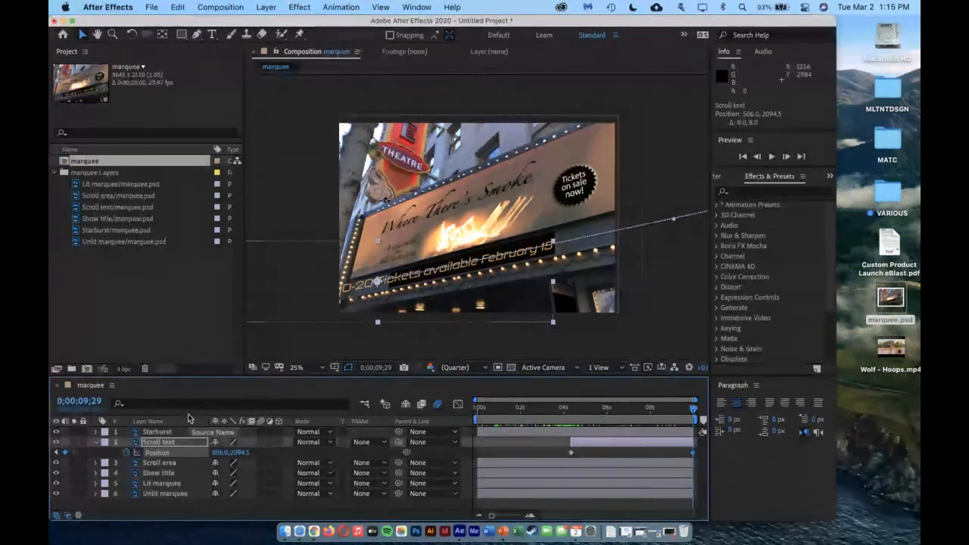
Check the Scroll area layer by toggling its visibility, duplicate it, and place the duplicate directly above the Scroll text layer
{"action": "left_click", "coordinate": [160, 462]}
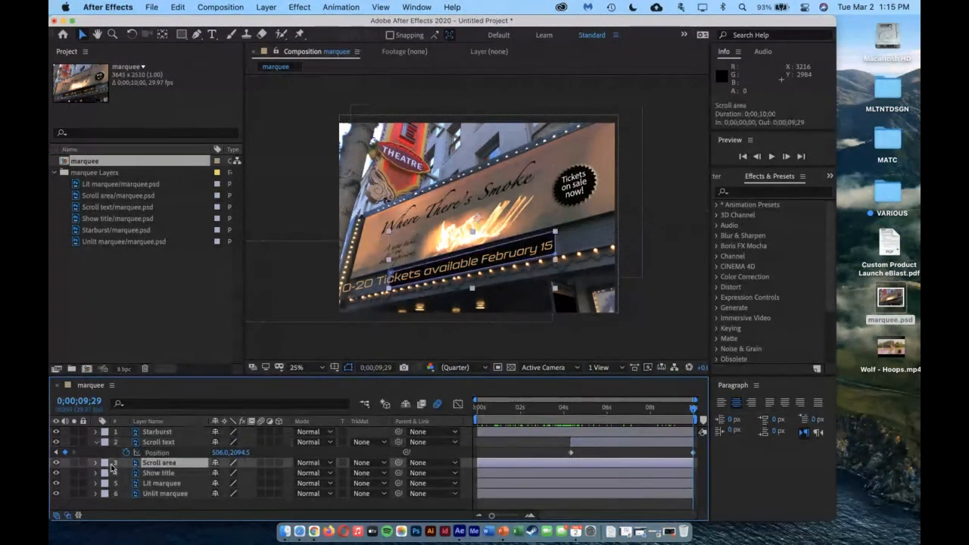
{"action": "left_click", "coordinate": [55, 463]}
{"action": "left_click", "coordinate": [55, 462]}
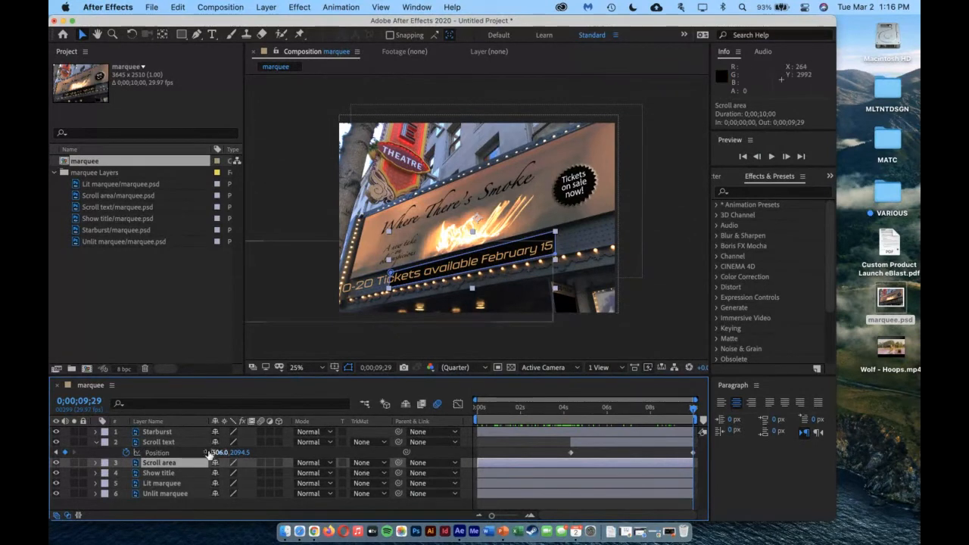
{"action": "key", "text": "ctrl+Up"}
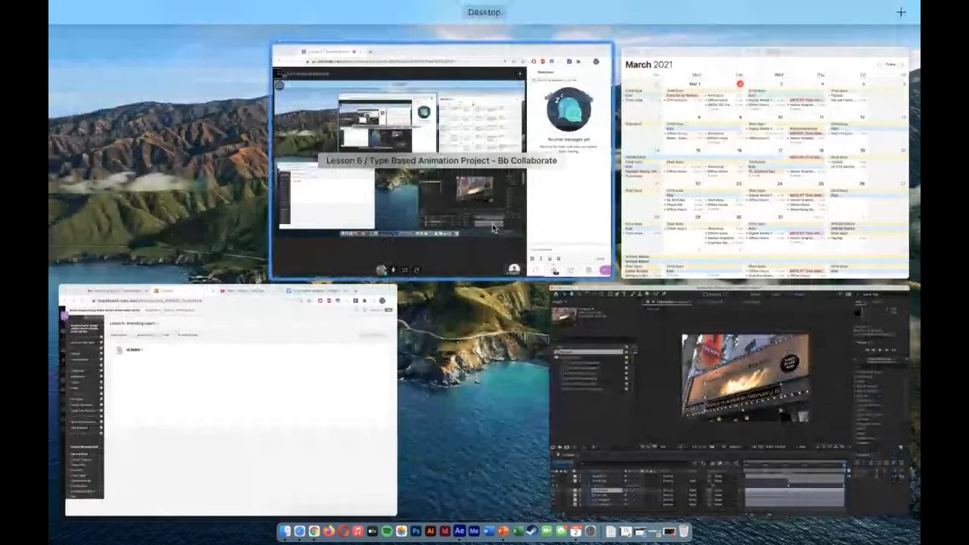
{"action": "left_click", "coordinate": [671, 396]}
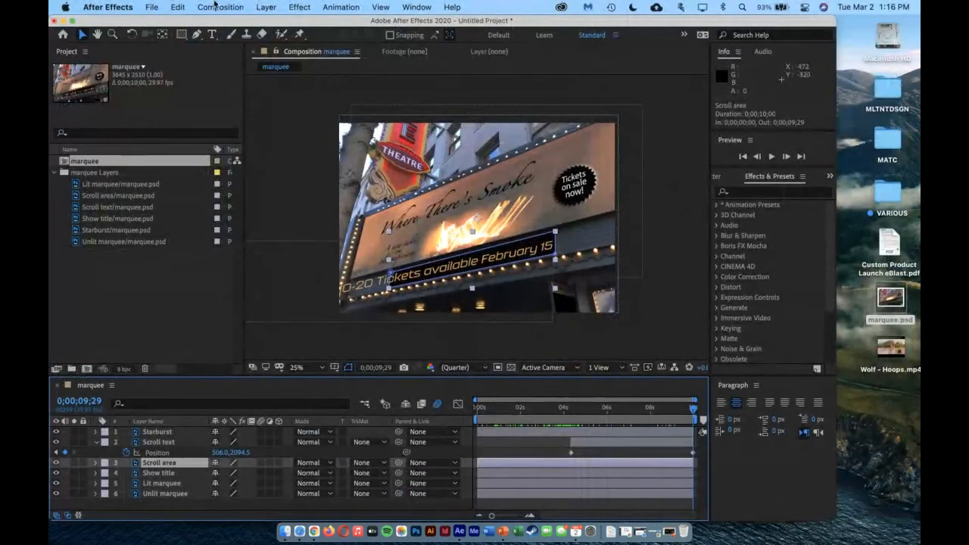
{"action": "left_click", "coordinate": [177, 7]}
{"action": "left_click", "coordinate": [215, 173]}
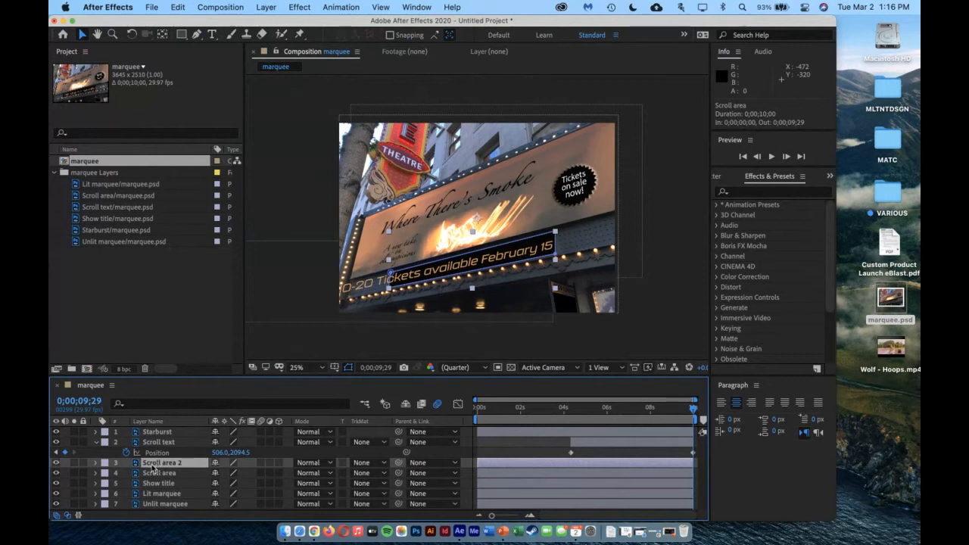
{"action": "left_click_drag", "start_coordinate": [166, 466], "coordinate": [169, 439]}
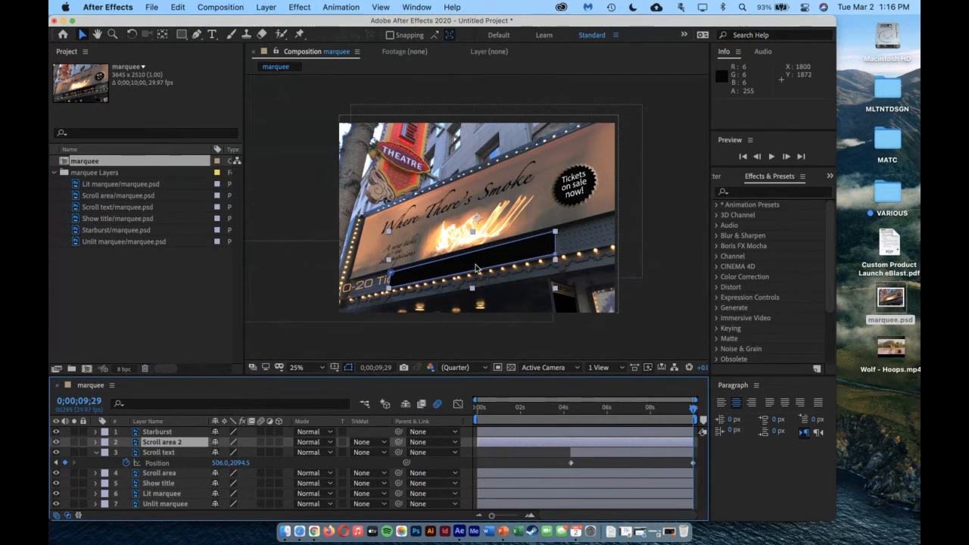
Set the Scroll text layer's track matte to Alpha Matte "Scroll area 2", and scrub through the masked scrolling text to the end
{"action": "left_click", "coordinate": [329, 452]}
{"action": "left_click", "coordinate": [326, 463]}
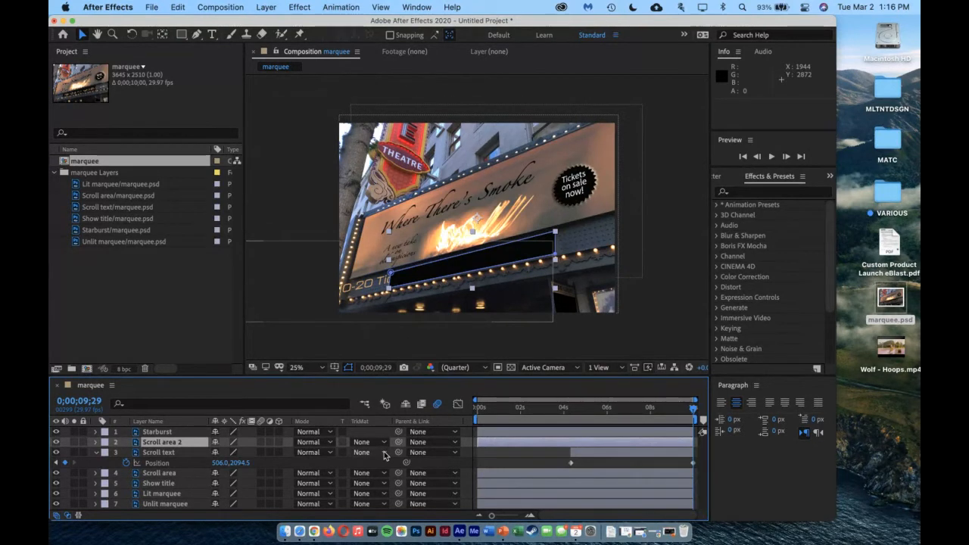
{"action": "left_click", "coordinate": [183, 452]}
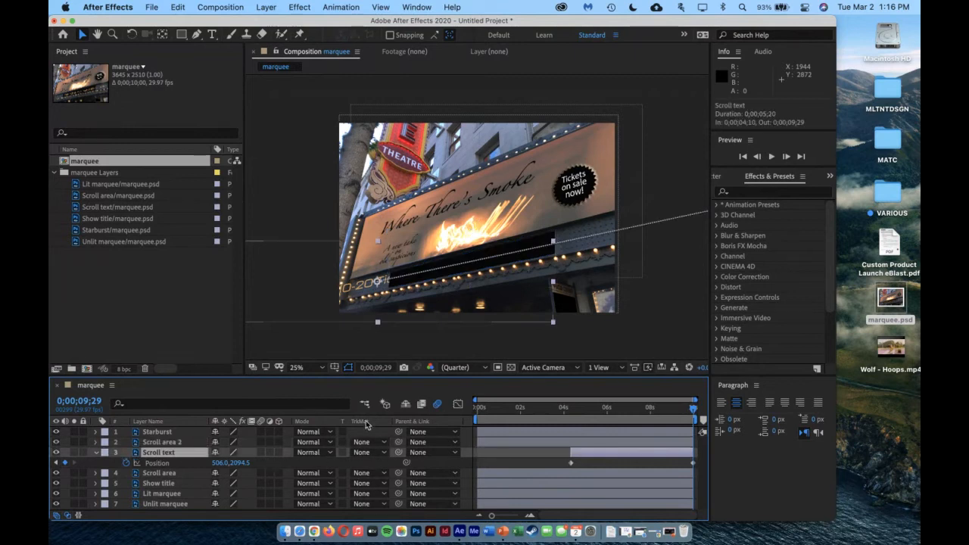
{"action": "left_click", "coordinate": [383, 452]}
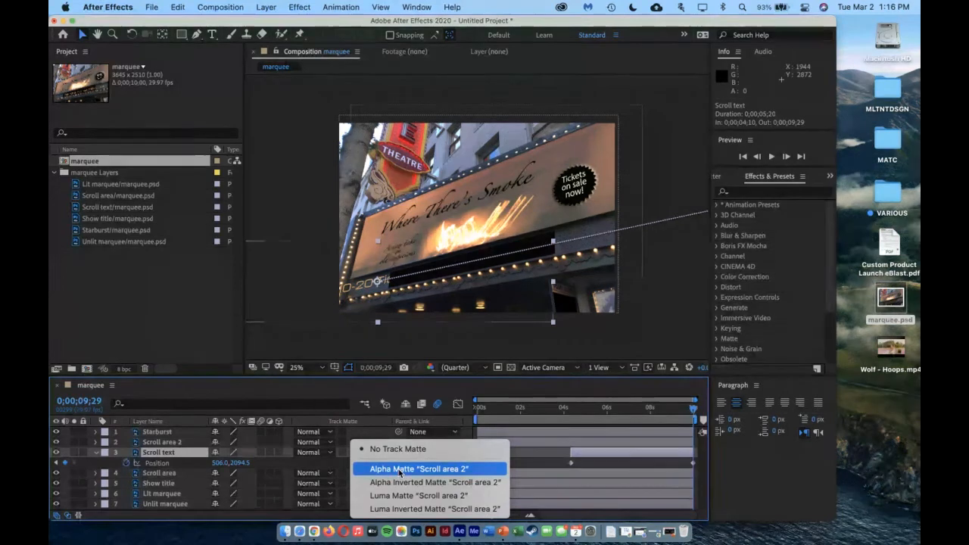
{"action": "left_click", "coordinate": [399, 470]}
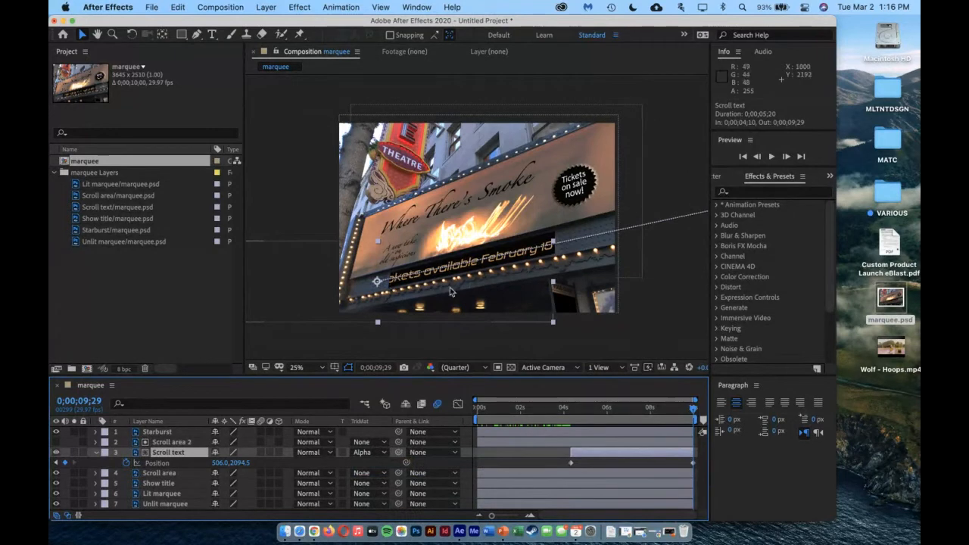
{"action": "left_click", "coordinate": [622, 407]}
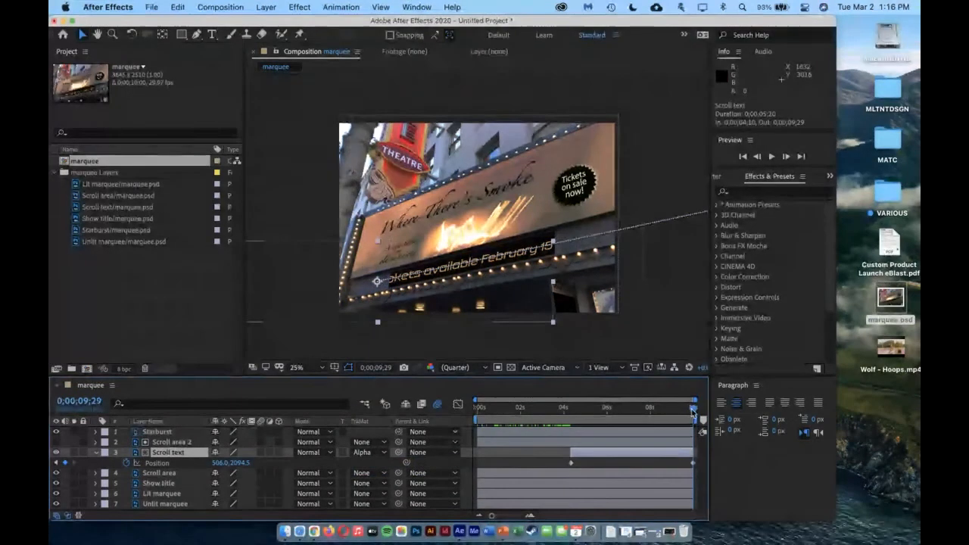
{"action": "left_click_drag", "start_coordinate": [602, 418], "coordinate": [694, 420]}
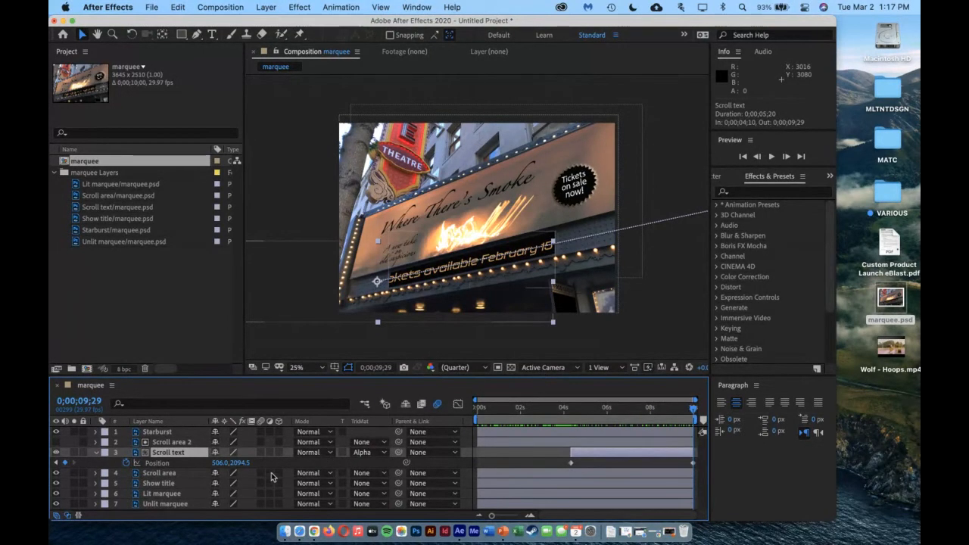
Enable motion blur for the Scroll text layer and scrub the scrolling text to 0;00;07;24 to check it
{"action": "left_click", "coordinate": [260, 452]}
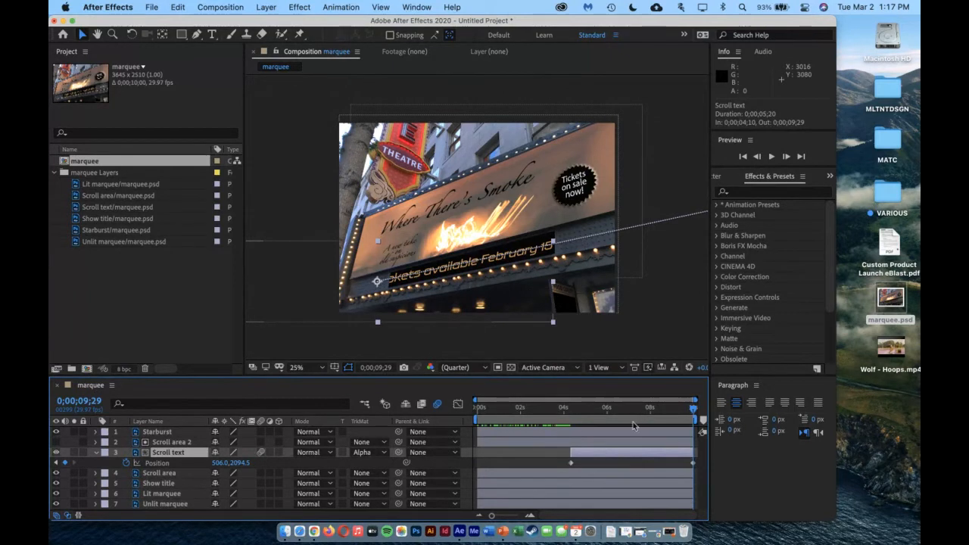
{"action": "left_click", "coordinate": [586, 421]}
{"action": "left_click_drag", "start_coordinate": [586, 422], "coordinate": [646, 419]}
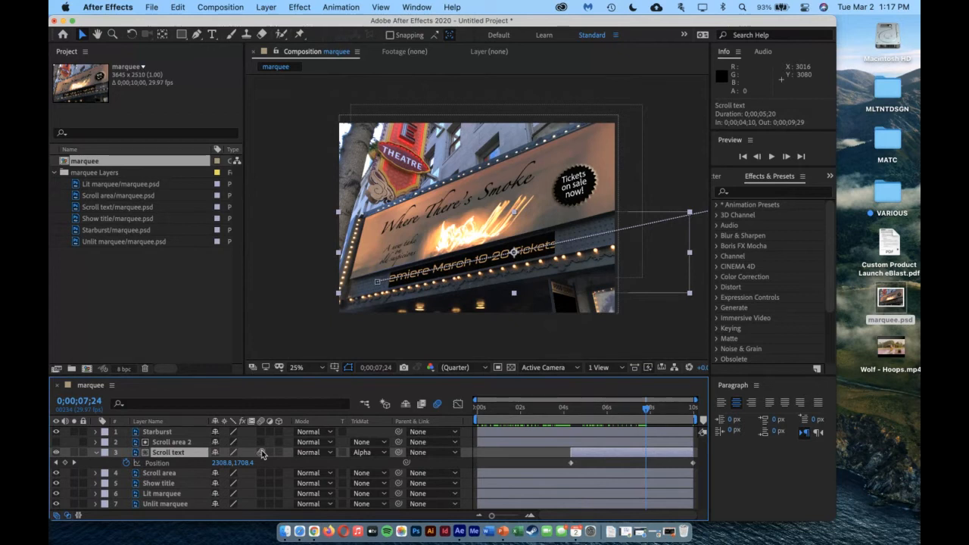
Set the motion blur Shutter Angle to 90° in the marquee composition's advanced settings
{"action": "left_click", "coordinate": [208, 7]}
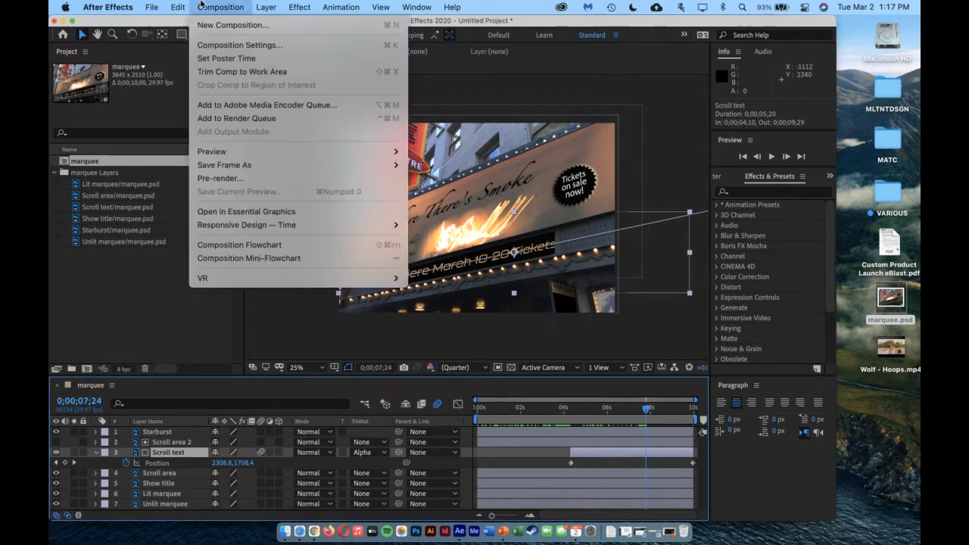
{"action": "left_click", "coordinate": [215, 46]}
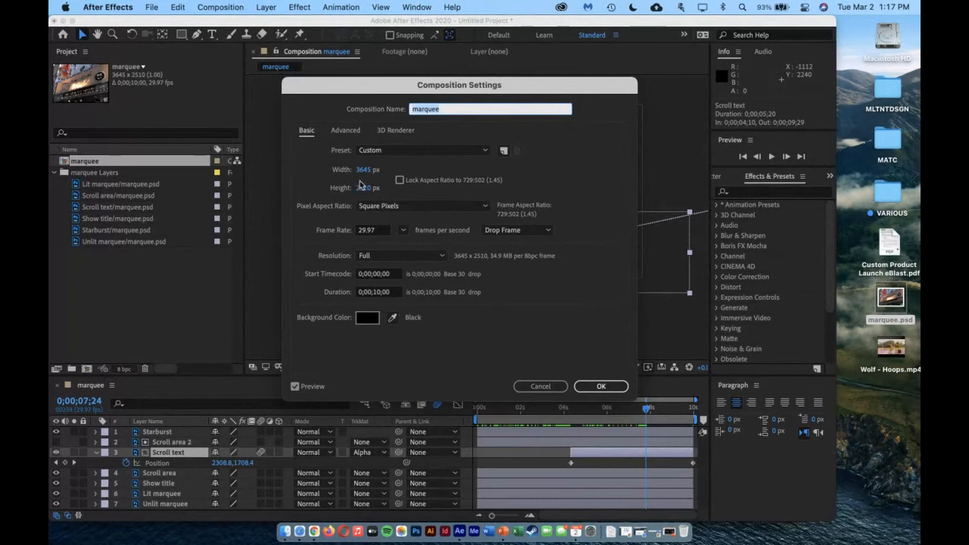
{"action": "left_click", "coordinate": [342, 132]}
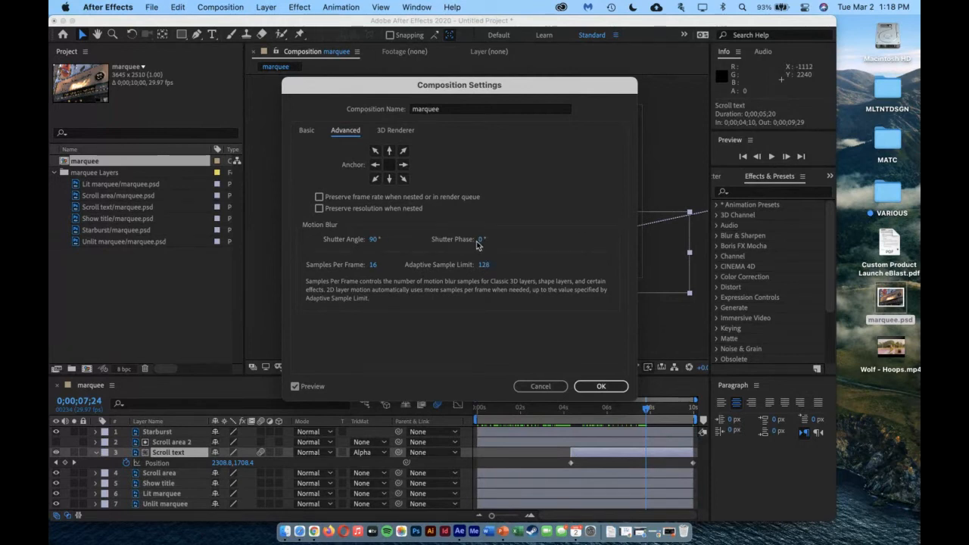
{"action": "left_click", "coordinate": [598, 387]}
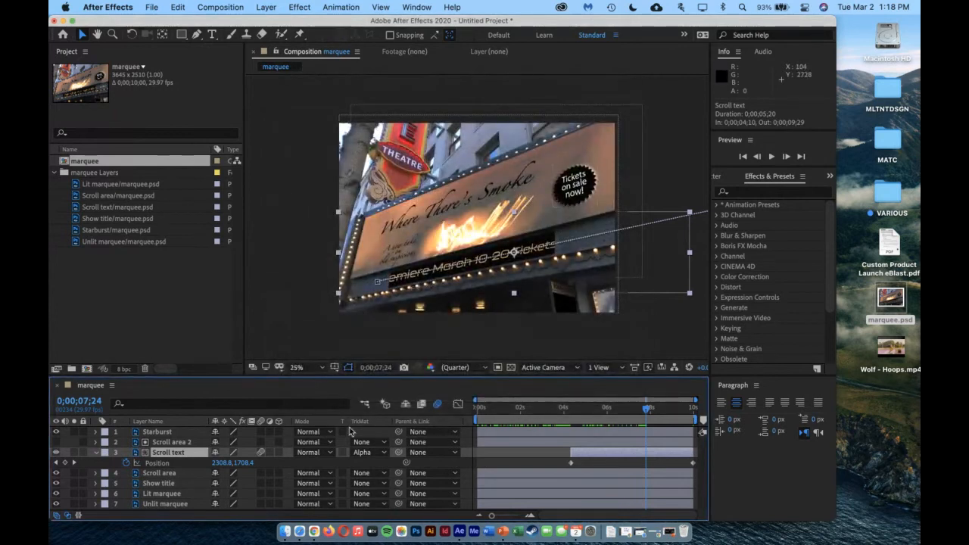
Rewind to the early part of the marquee composition, collapse the Scroll text layer's properties, and play back the animation
{"action": "left_click_drag", "start_coordinate": [646, 410], "coordinate": [499, 421]}
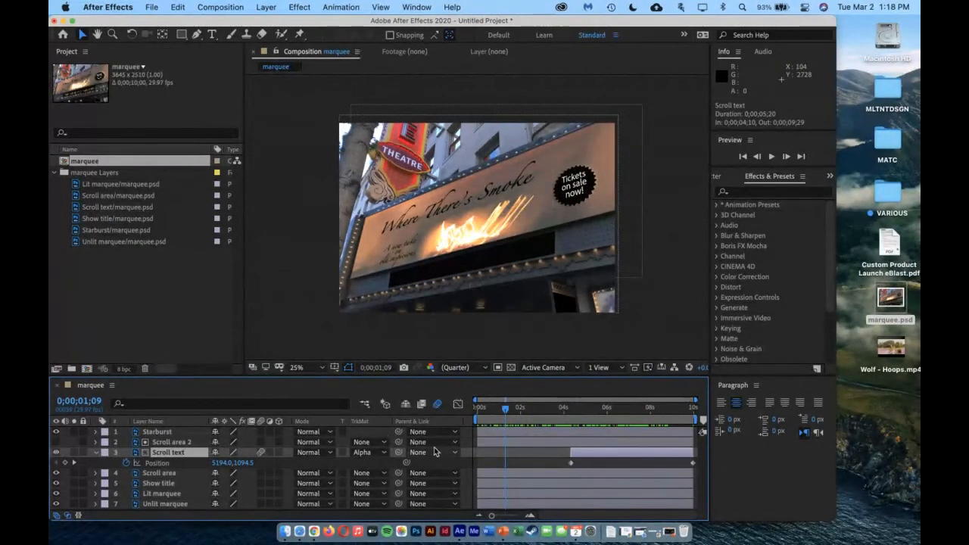
{"action": "left_click", "coordinate": [95, 452]}
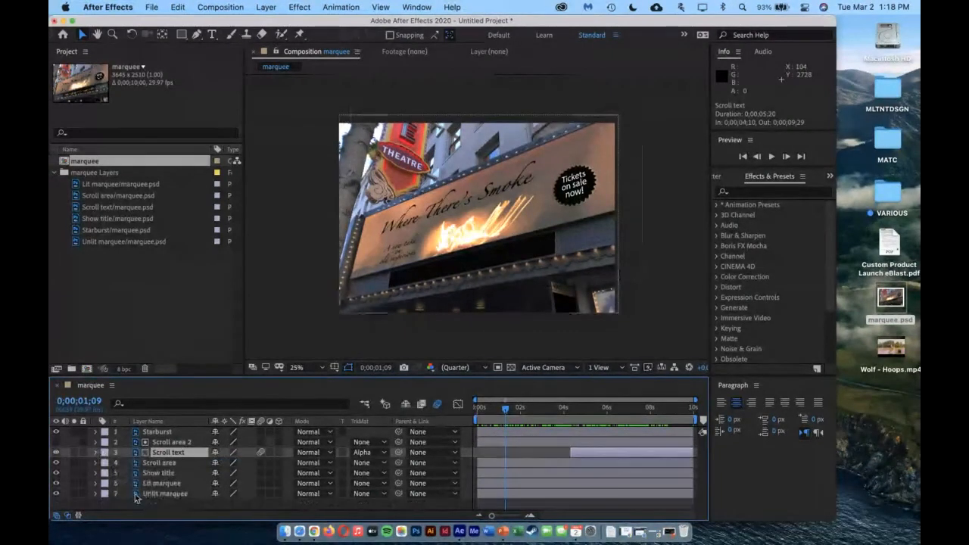
{"action": "left_click", "coordinate": [150, 507]}
{"action": "key", "text": "space"}
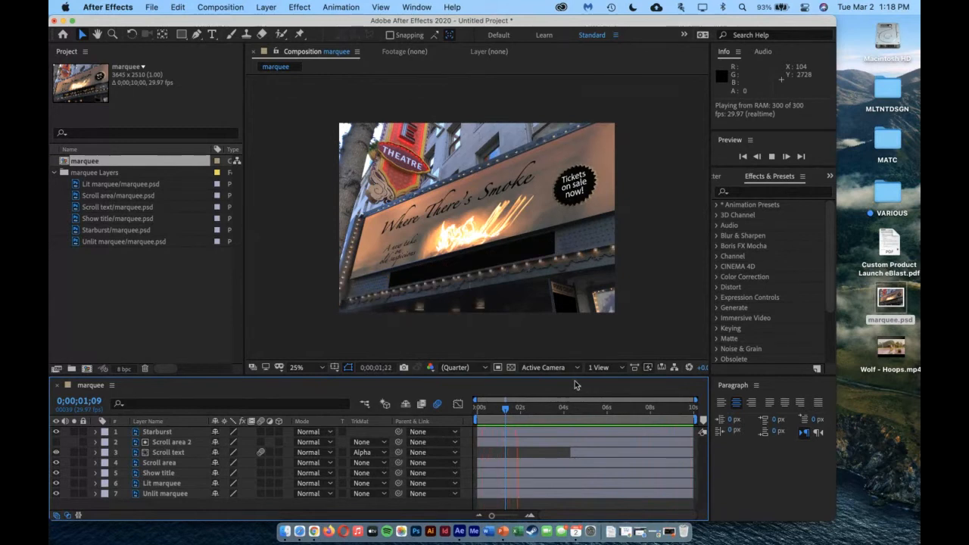
{"action": "key", "text": "space"}
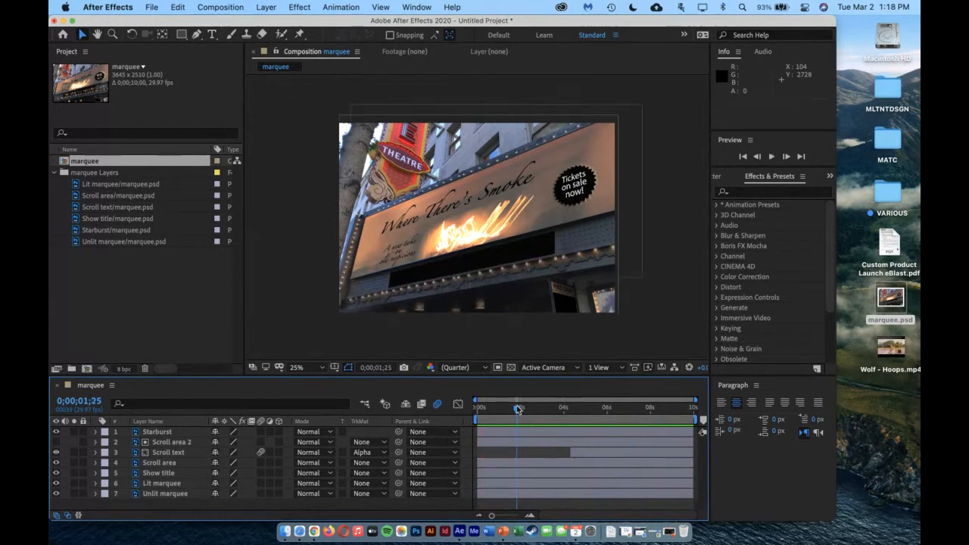
{"action": "left_click", "coordinate": [438, 404]}
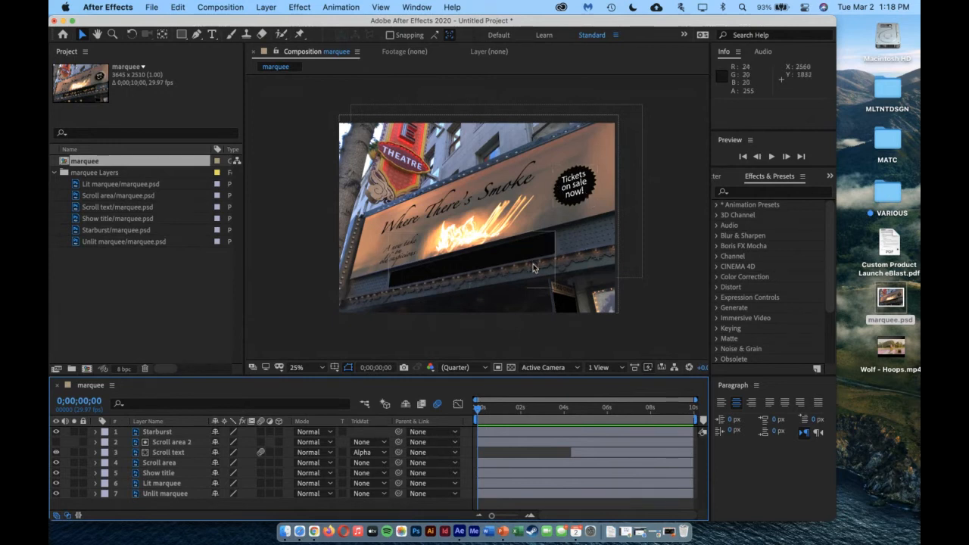
Solo the Starburst and Show title layers with the current time at 0;00;04;00
{"action": "left_click_drag", "start_coordinate": [476, 408], "coordinate": [562, 413]}
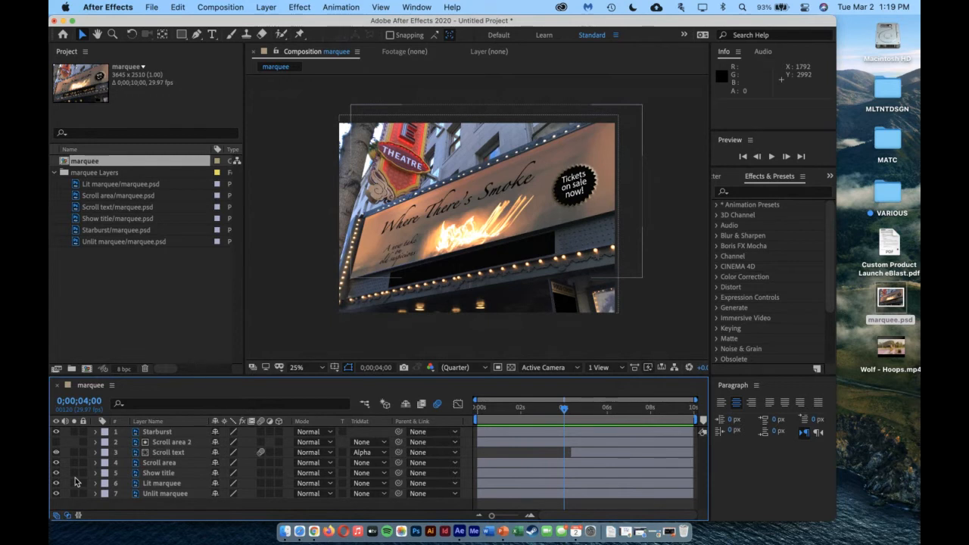
{"action": "left_click", "coordinate": [74, 431]}
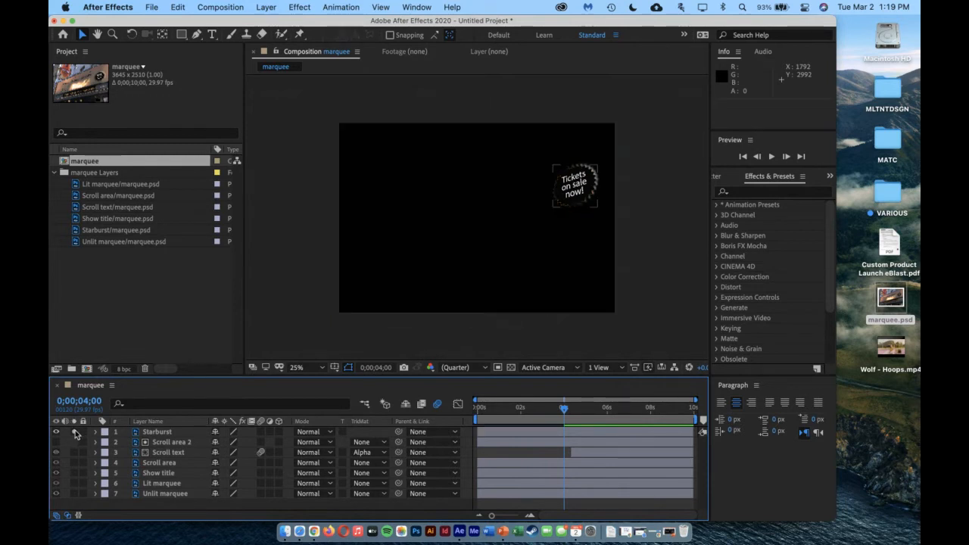
{"action": "left_click", "coordinate": [74, 472]}
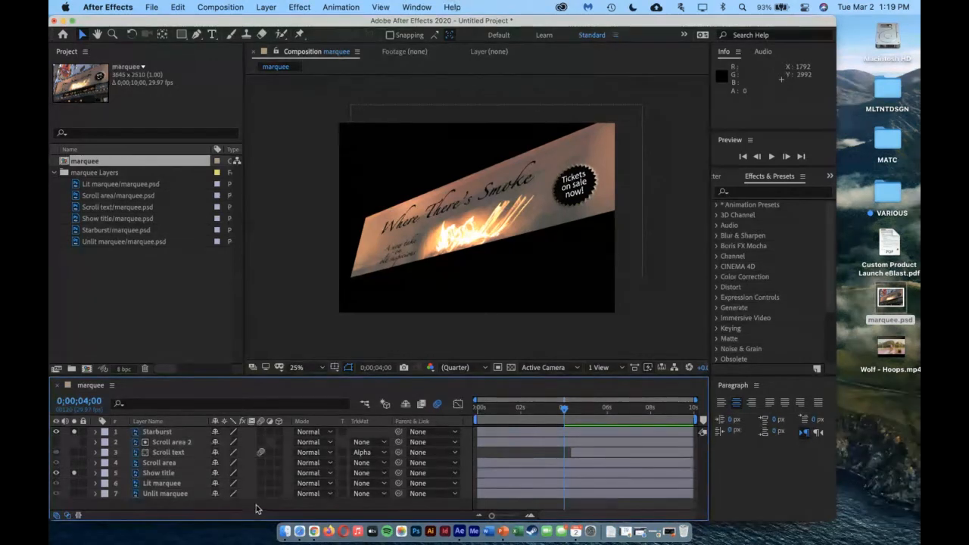
Apply the Corner Pin distort effect to the Starburst layer
{"action": "left_click", "coordinate": [163, 433]}
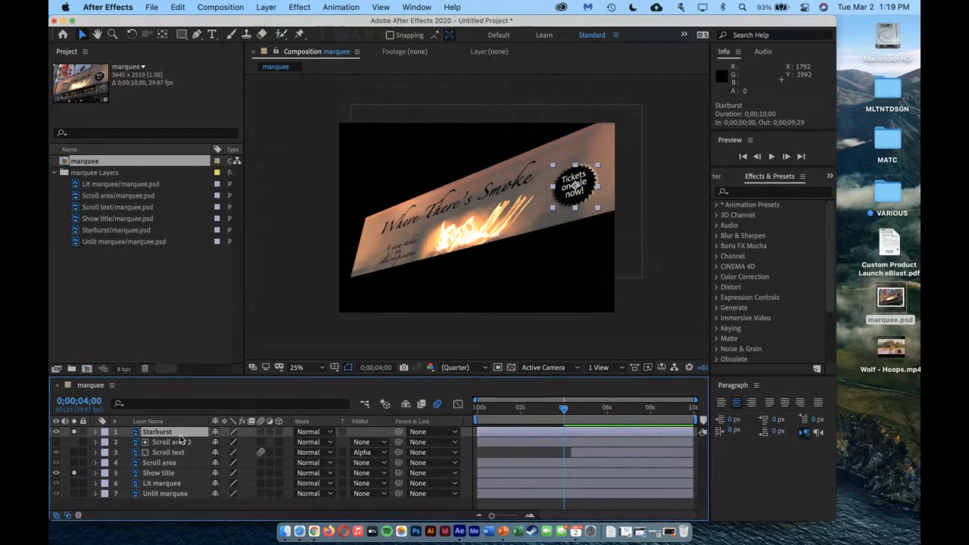
{"action": "left_click", "coordinate": [300, 7]}
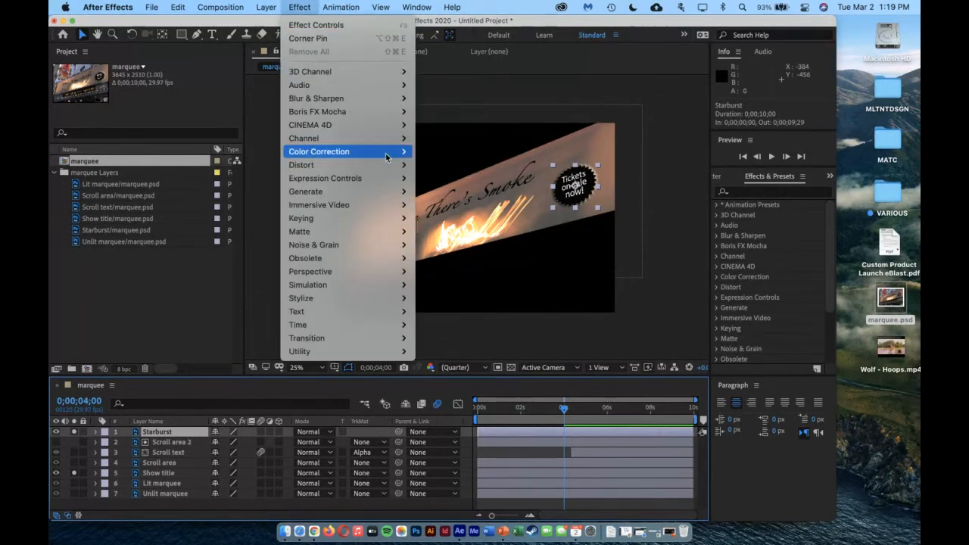
{"action": "mouse_move", "coordinate": [366, 165]}
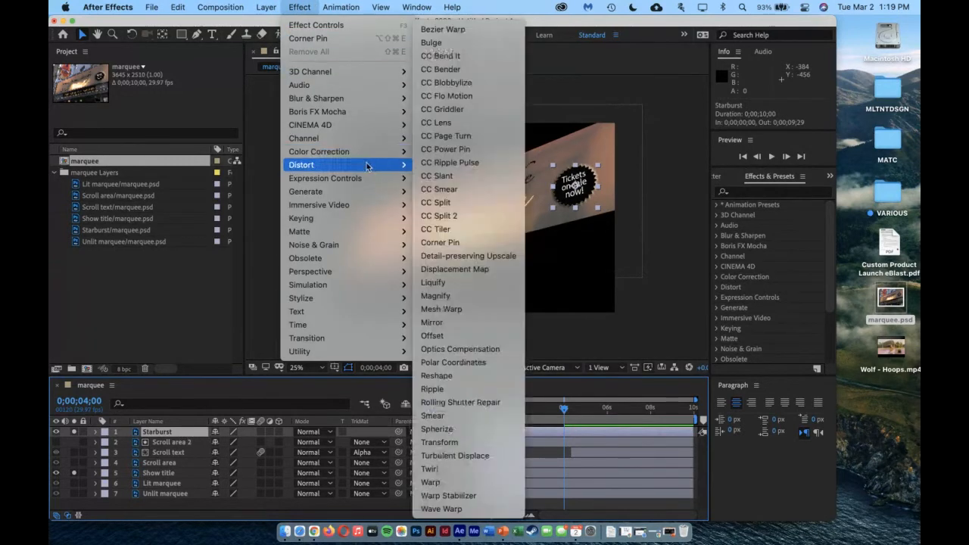
{"action": "left_click", "coordinate": [452, 243]}
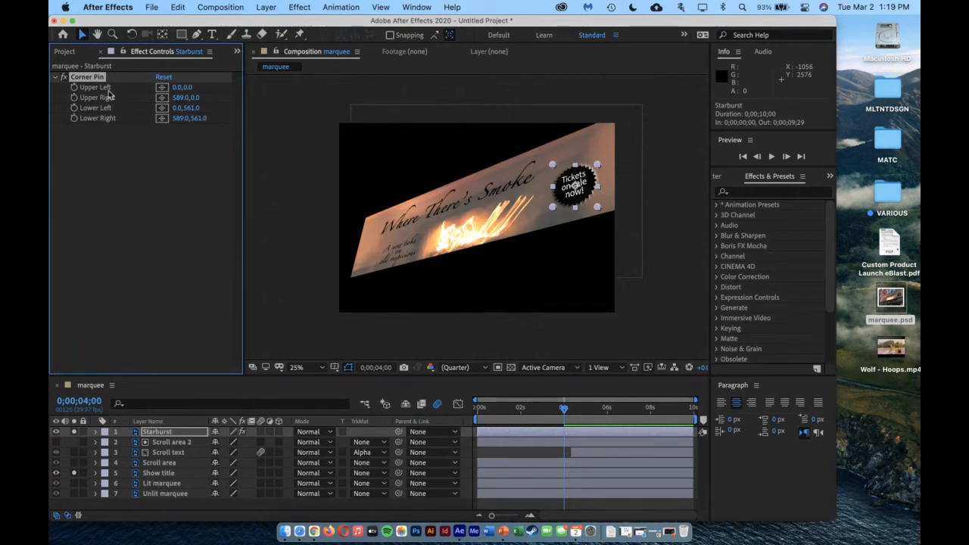
Start keyframing all four Corner Pin corners of the Starburst layer at 0;00;04;00
{"action": "left_click", "coordinate": [112, 35]}
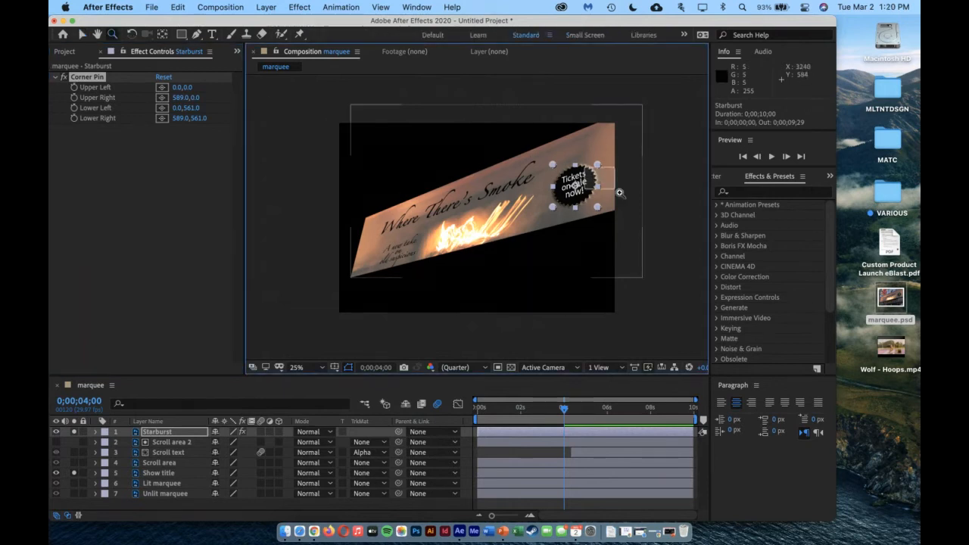
{"action": "left_click_drag", "start_coordinate": [620, 193], "coordinate": [717, 292]}
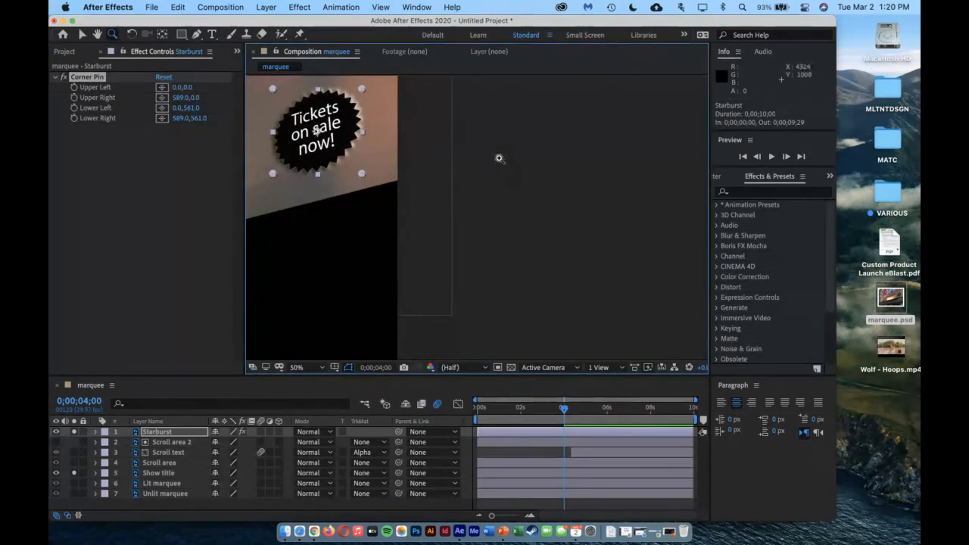
{"action": "left_click", "coordinate": [96, 35]}
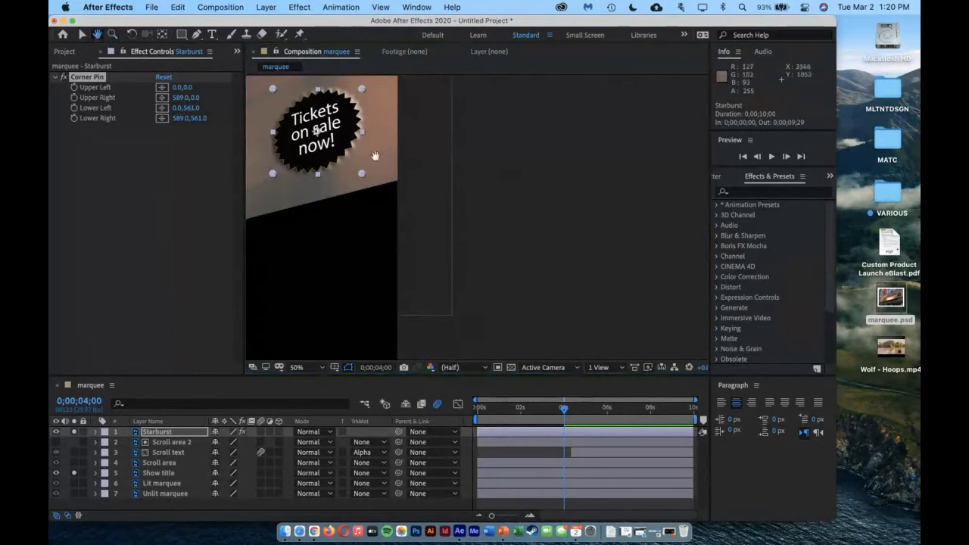
{"action": "left_click_drag", "start_coordinate": [338, 130], "coordinate": [528, 216]}
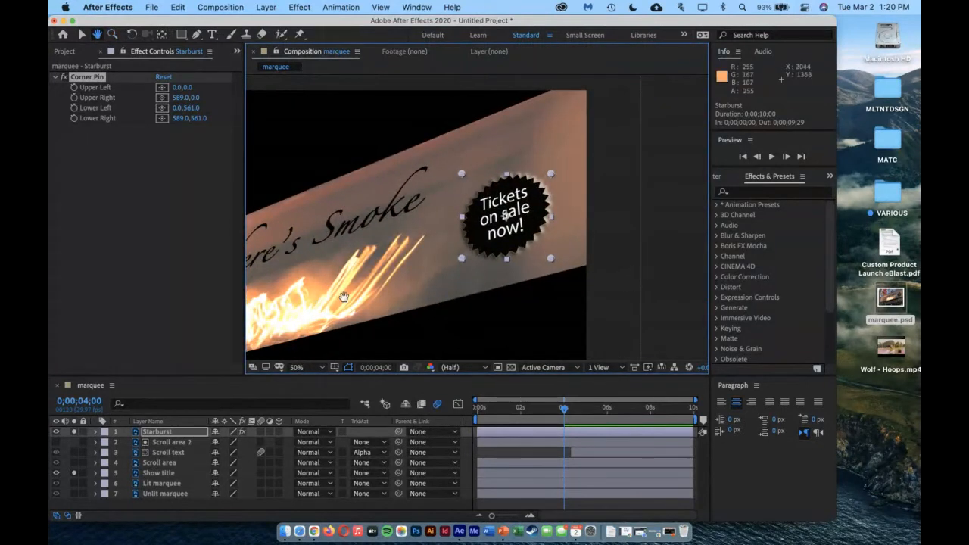
{"action": "key", "text": "v"}
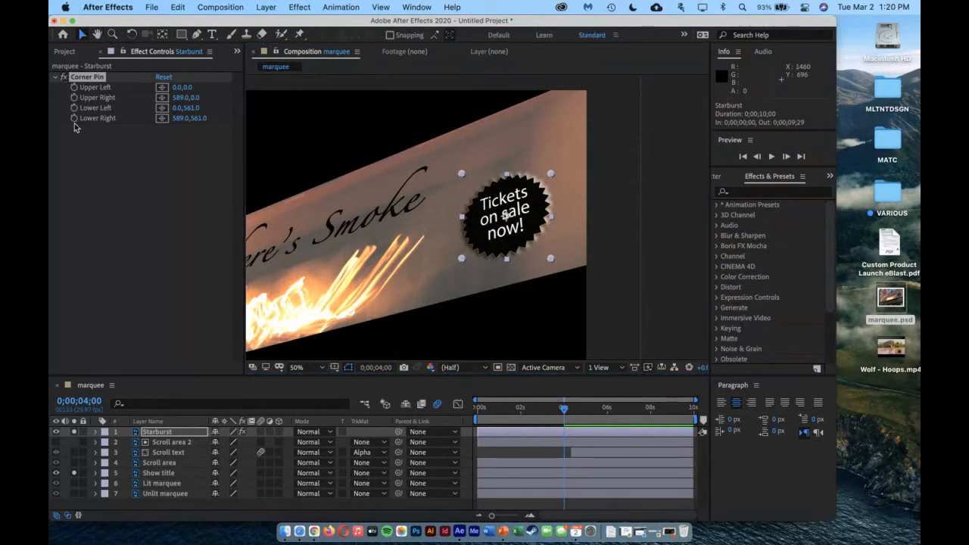
{"action": "left_click", "coordinate": [73, 87]}
{"action": "left_click", "coordinate": [73, 98]}
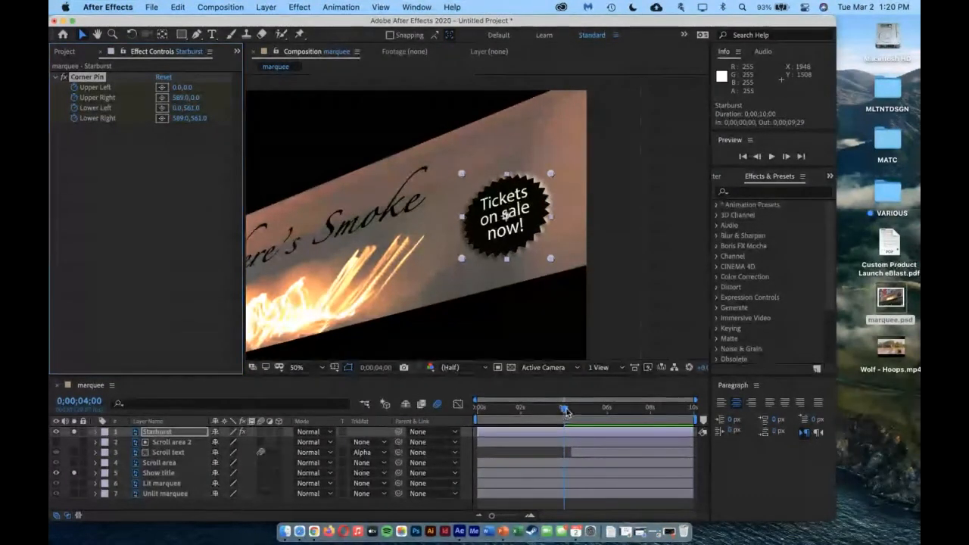
At 0;00;06;00, reshape the Starburst's Corner Pin to about Upper Left -24, 80, Upper Right 569, -104, Lower Left 44, 637 and Lower Right 565, 469
{"action": "left_click_drag", "start_coordinate": [565, 408], "coordinate": [611, 413]}
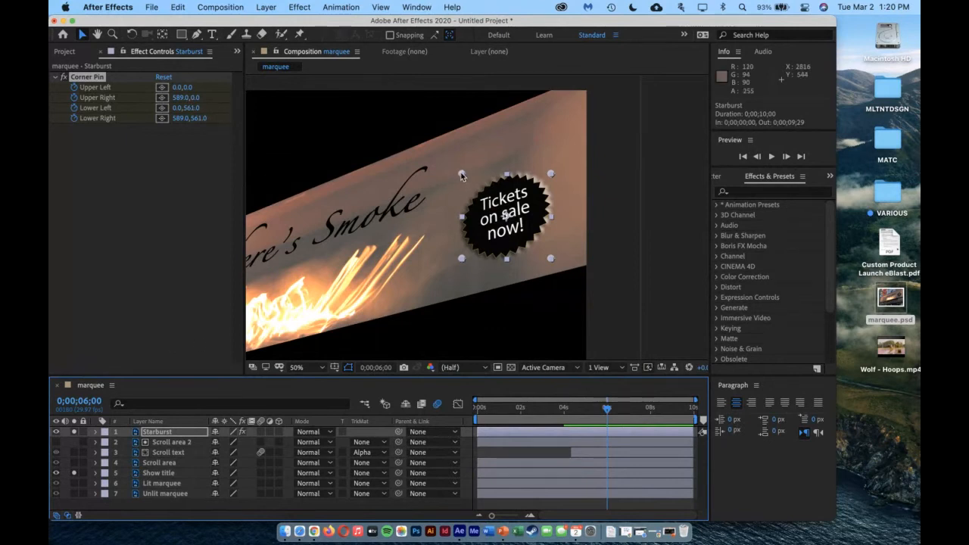
{"action": "left_click_drag", "start_coordinate": [461, 174], "coordinate": [458, 185]}
{"action": "left_click_drag", "start_coordinate": [551, 176], "coordinate": [548, 157]}
{"action": "left_click_drag", "start_coordinate": [551, 258], "coordinate": [547, 247]}
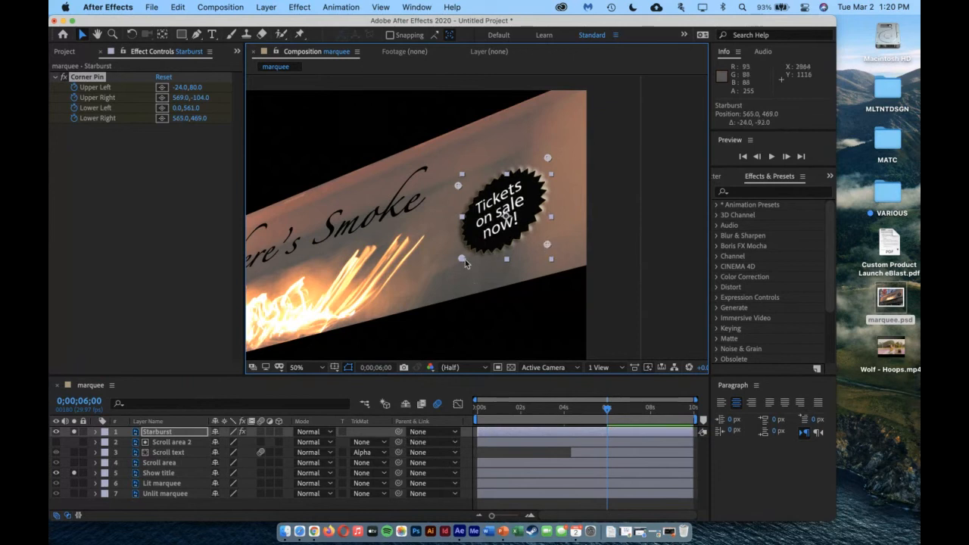
{"action": "left_click_drag", "start_coordinate": [461, 258], "coordinate": [468, 270]}
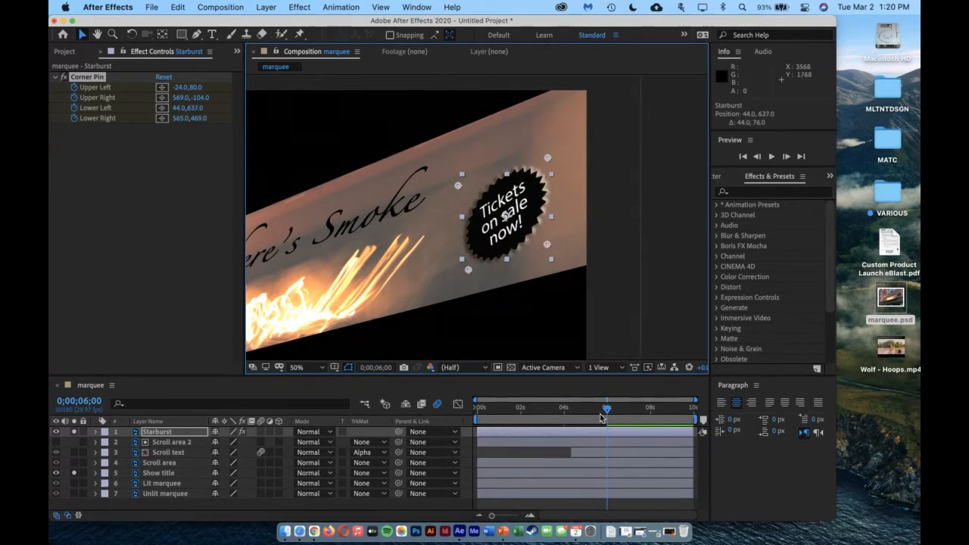
At 0;00;07;29, reshape the Starburst's Corner Pin to about Upper Left -55, -7, Upper Right 557, -6, Lower Left -20, 565 and Lower Right 561, 414
{"action": "left_click_drag", "start_coordinate": [607, 409], "coordinate": [651, 412]}
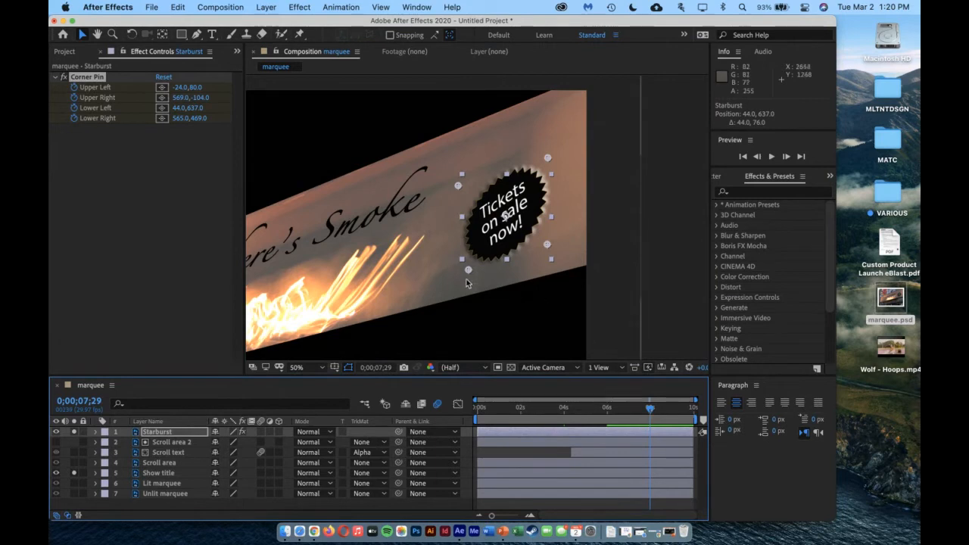
{"action": "left_click_drag", "start_coordinate": [468, 270], "coordinate": [459, 262]}
{"action": "left_click_drag", "start_coordinate": [458, 185], "coordinate": [452, 168]}
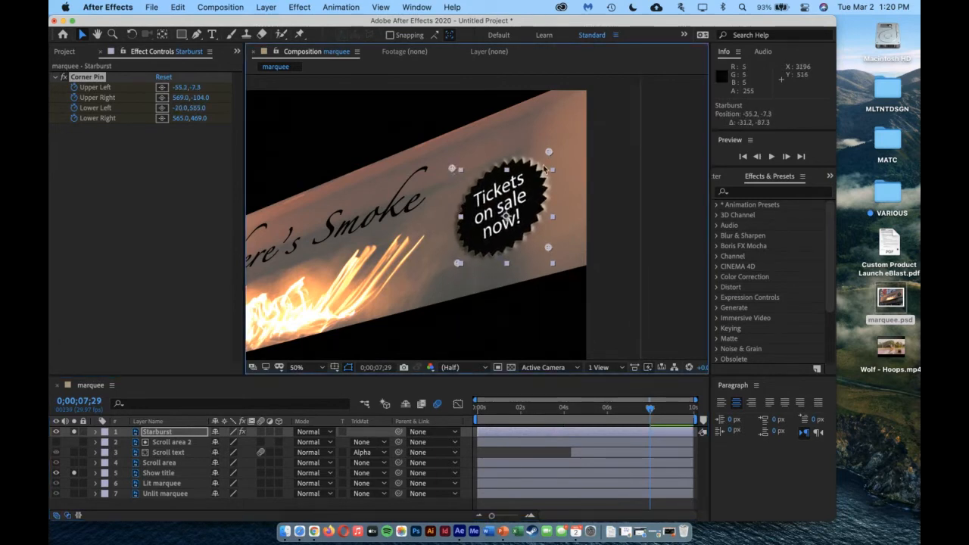
{"action": "left_click_drag", "start_coordinate": [549, 151], "coordinate": [548, 169]}
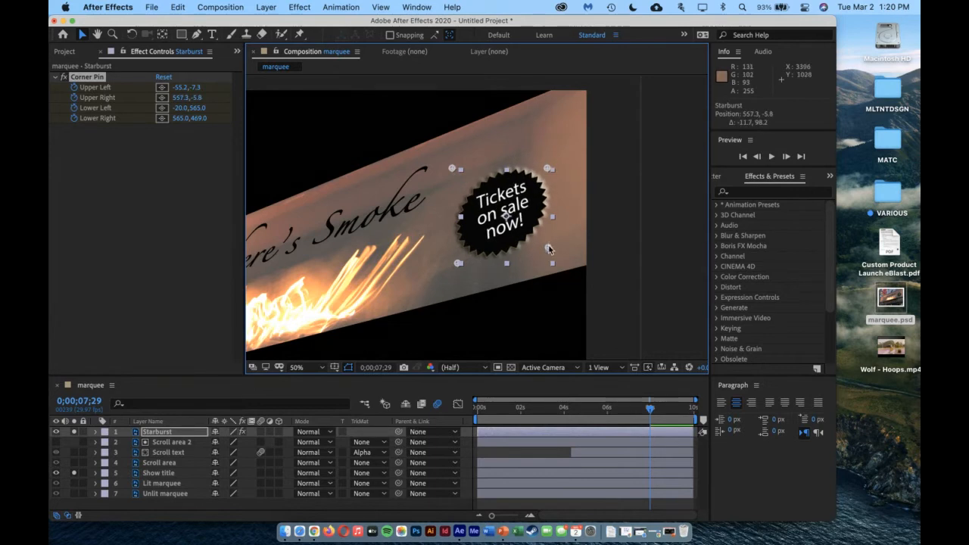
{"action": "left_click_drag", "start_coordinate": [548, 247], "coordinate": [548, 240]}
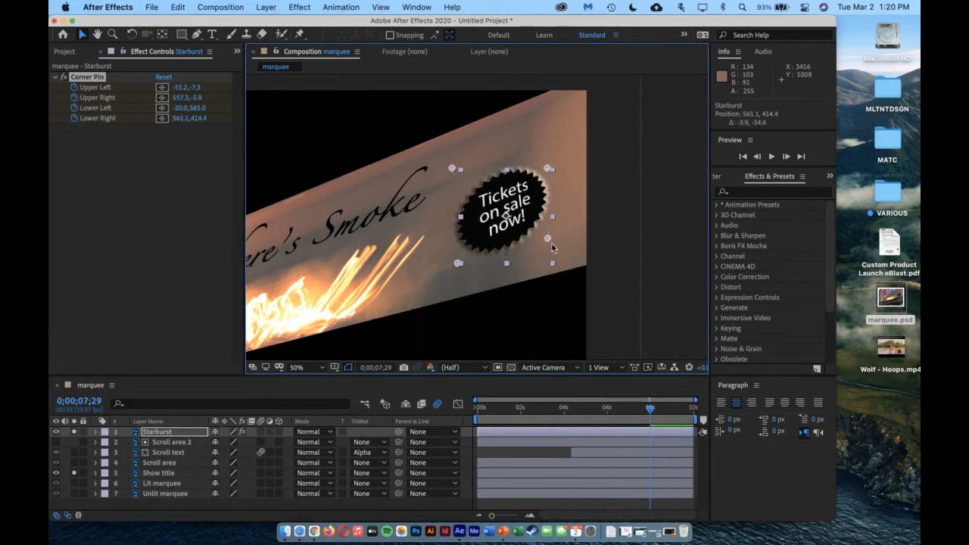
Move to 0;00;08;28, turn off solo for the Starburst and Show title layers, and fit the whole composition in the viewer
{"action": "left_click_drag", "start_coordinate": [651, 415], "coordinate": [671, 428]}
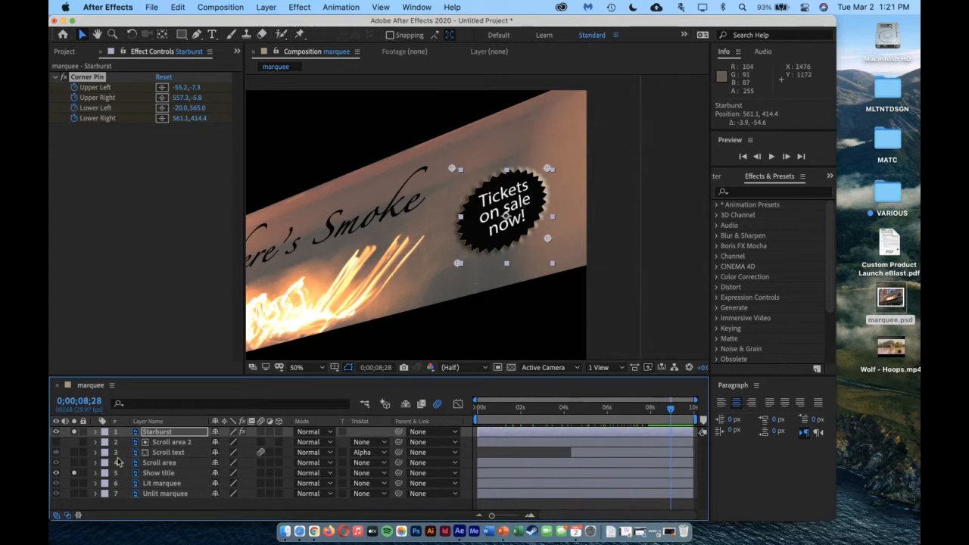
{"action": "left_click", "coordinate": [74, 433]}
{"action": "left_click", "coordinate": [74, 473]}
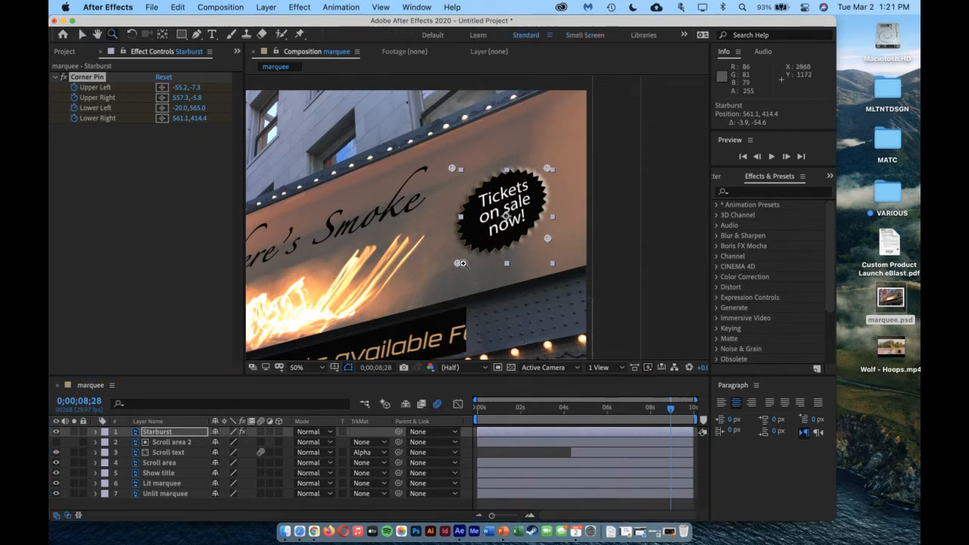
{"action": "left_click", "coordinate": [100, 36]}
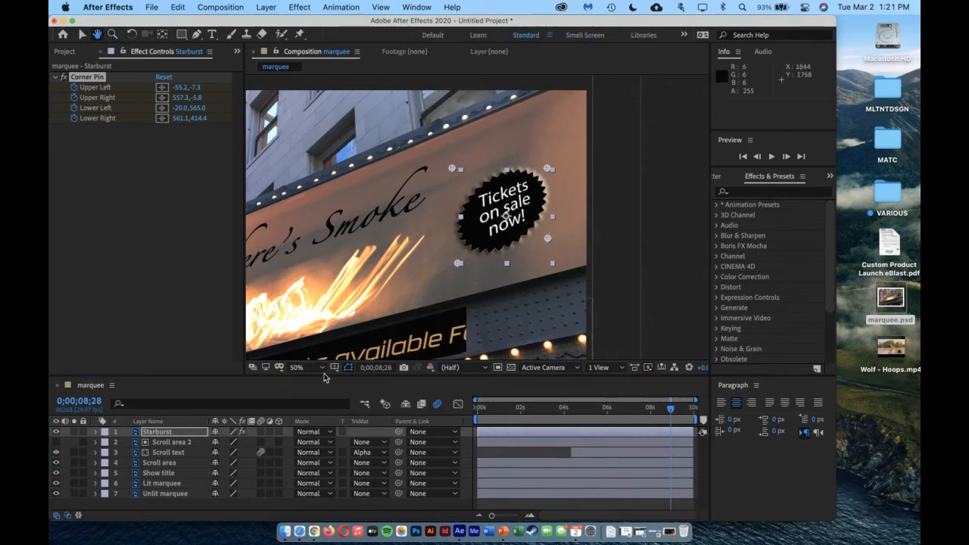
{"action": "left_click", "coordinate": [301, 367]}
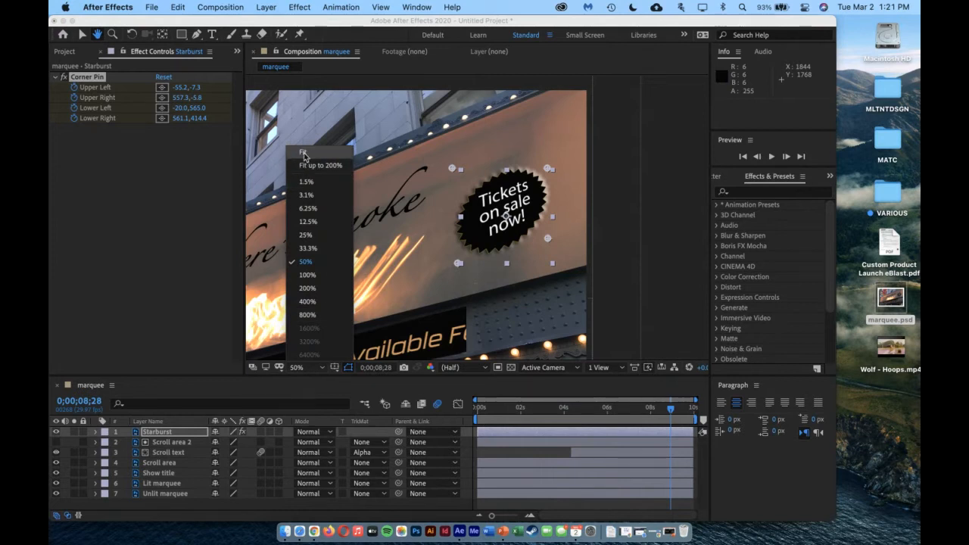
{"action": "left_click", "coordinate": [304, 154]}
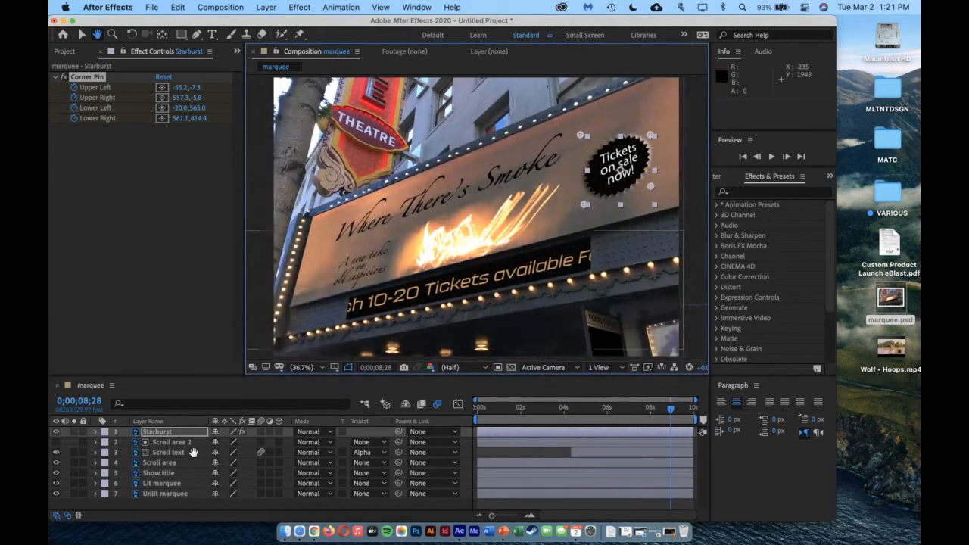
{"action": "left_click", "coordinate": [159, 505]}
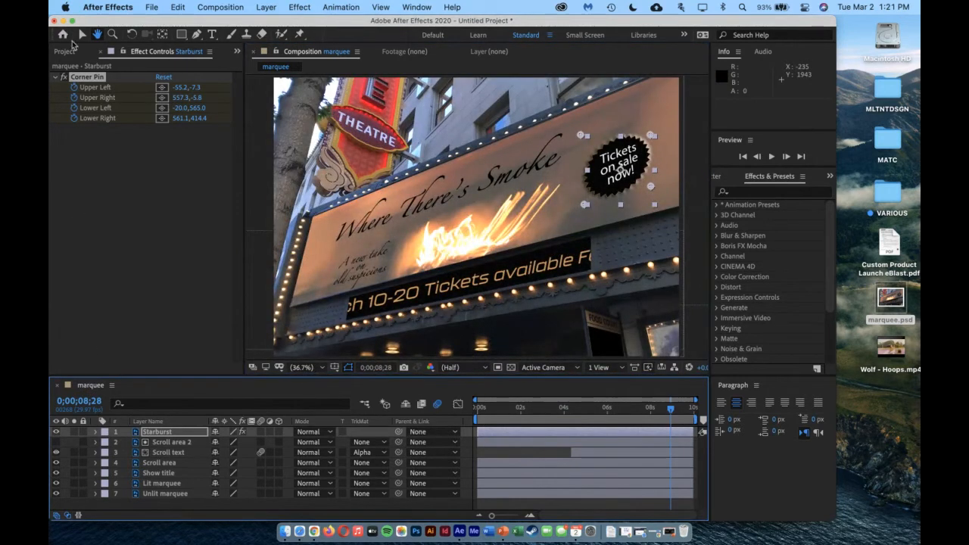
Preview the marquee composition from the beginning, including the Starburst's Corner Pin animation, and scrub through to 0;00;09;13
{"action": "key", "text": "v"}
{"action": "left_click", "coordinate": [144, 509]}
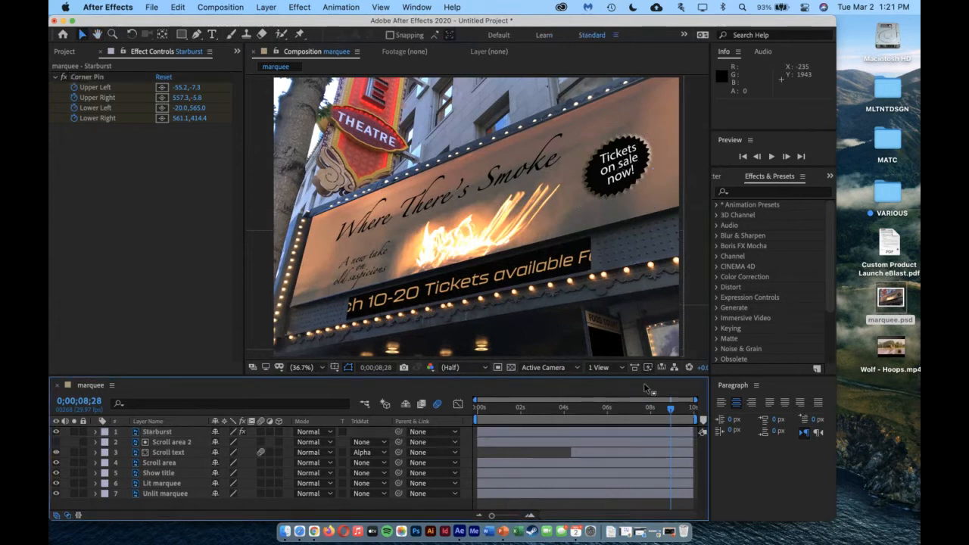
{"action": "left_click_drag", "start_coordinate": [671, 411], "coordinate": [462, 418]}
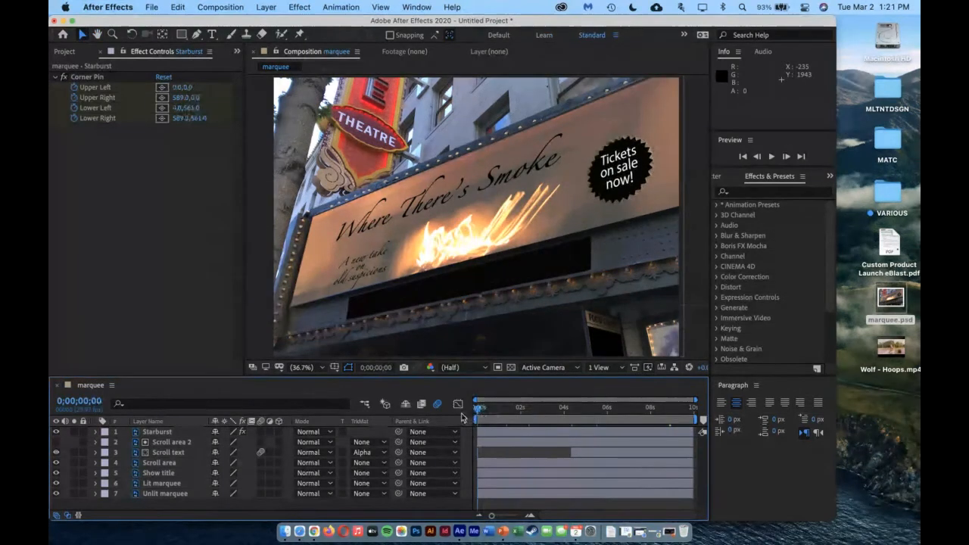
{"action": "key", "text": "space"}
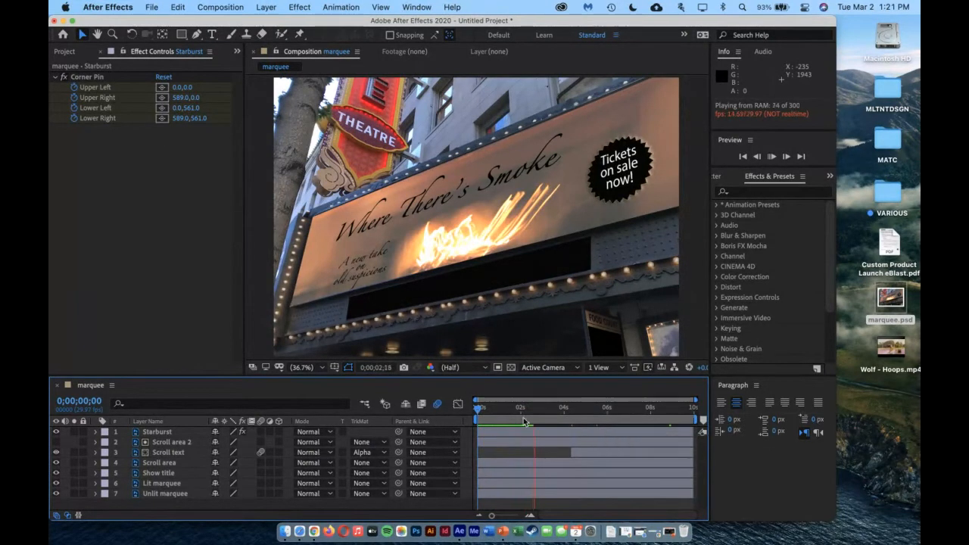
{"action": "left_click_drag", "start_coordinate": [539, 418], "coordinate": [679, 431]}
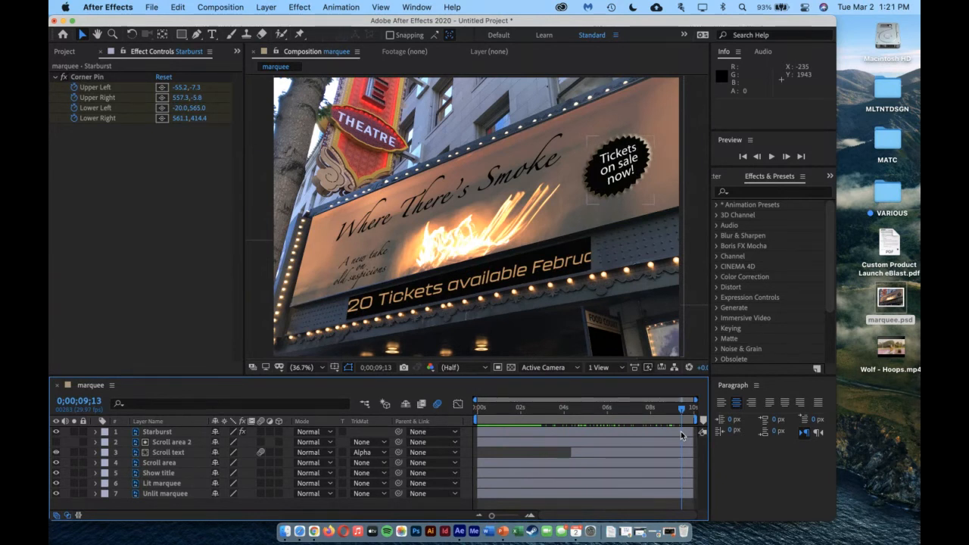
Switch to Chrome, minimize the course page to check the Lesson 6 session chat, and return to After Effects
{"action": "left_click", "coordinate": [624, 534]}
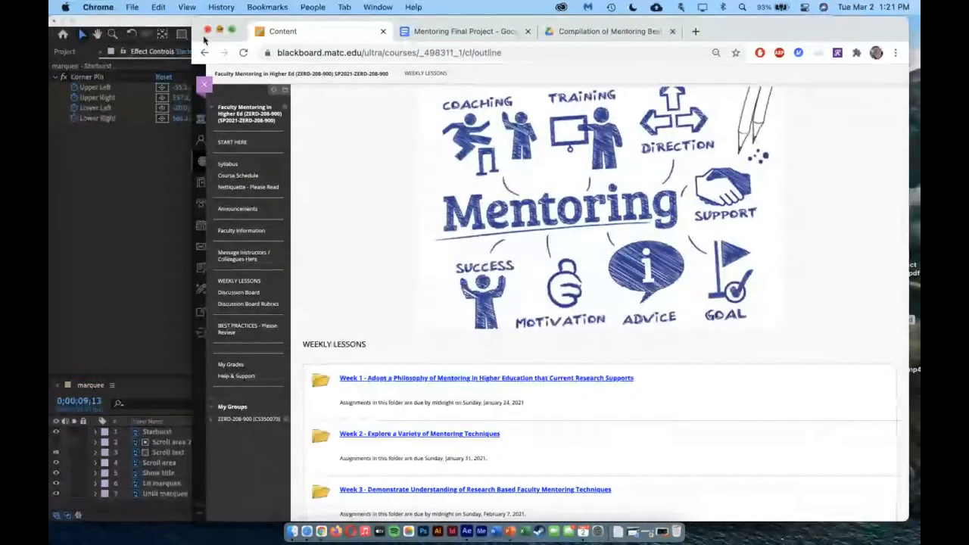
{"action": "left_click", "coordinate": [219, 31]}
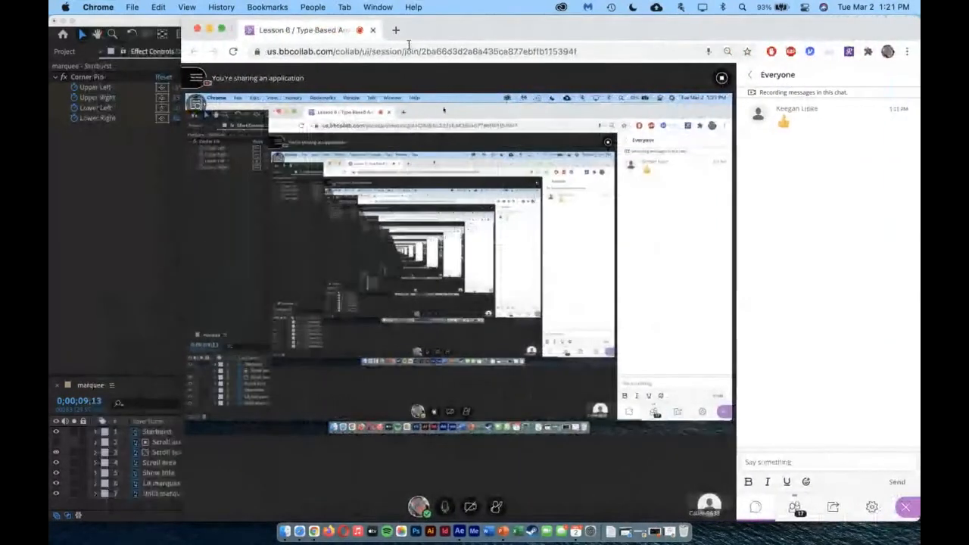
{"action": "left_click", "coordinate": [63, 217]}
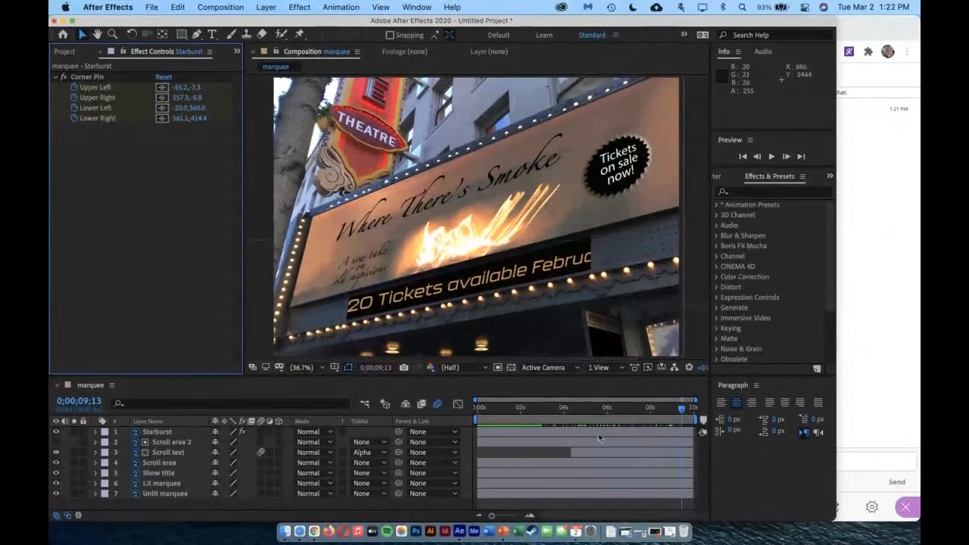
Return to 0;00;00;00 and duplicate the Lit marquee layer
{"action": "left_click_drag", "start_coordinate": [682, 409], "coordinate": [388, 423]}
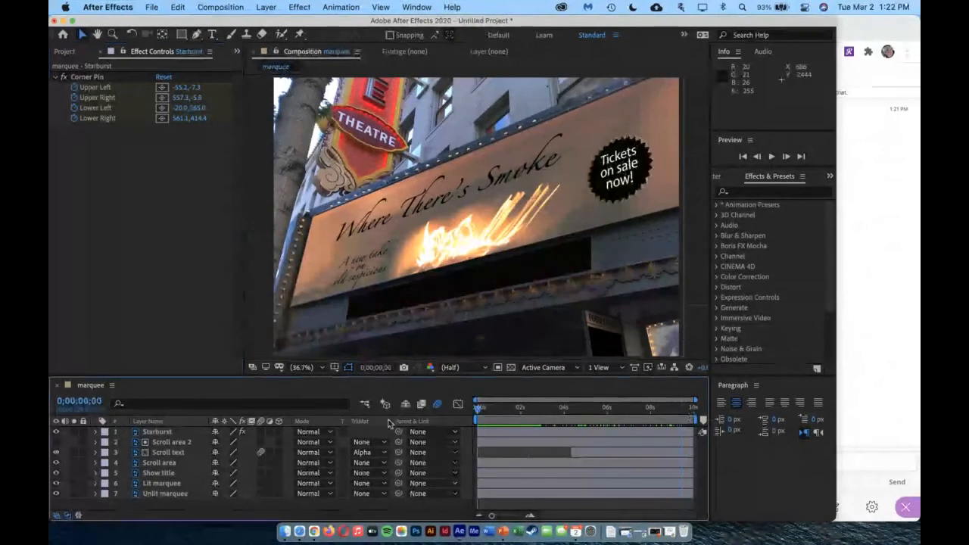
{"action": "left_click", "coordinate": [165, 483]}
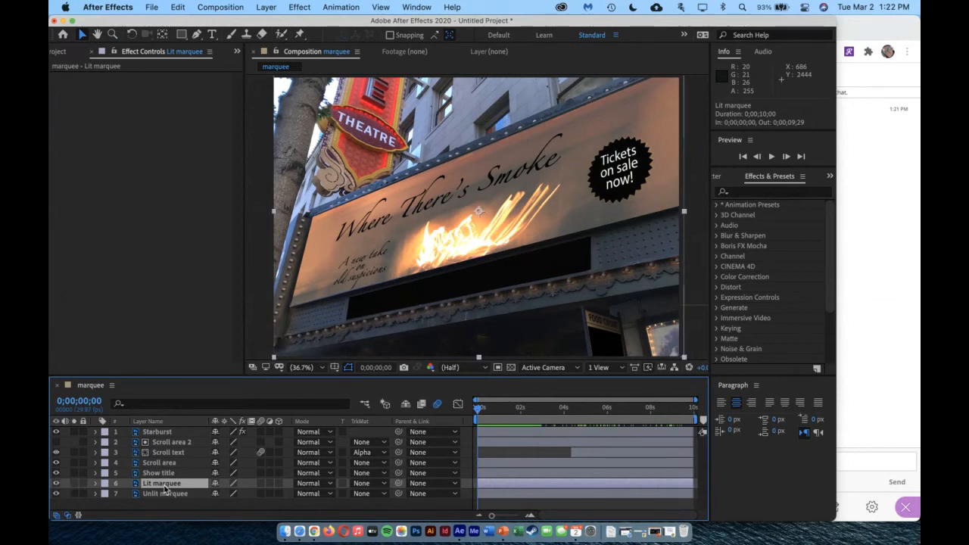
{"action": "left_click", "coordinate": [178, 7]}
{"action": "left_click", "coordinate": [233, 171]}
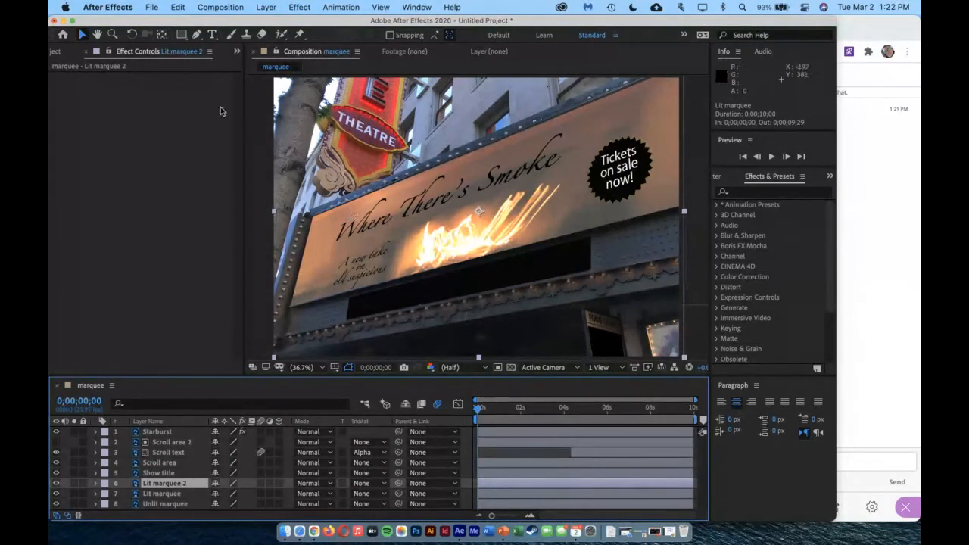
Start a Pen tool mask on Lit marquee 2, running from outside the image up the marquee's left side to the base of the Theatre sign
{"action": "left_click", "coordinate": [196, 35]}
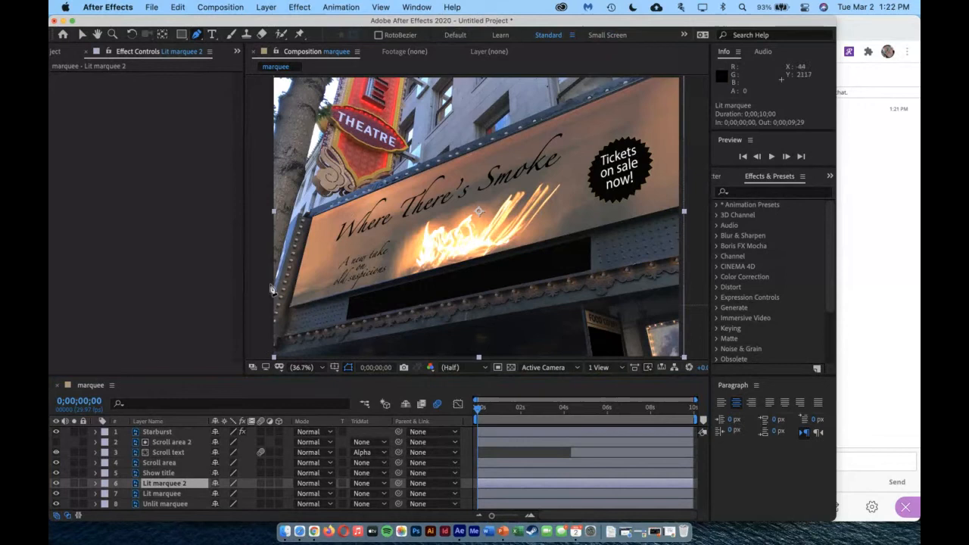
{"action": "left_click", "coordinate": [265, 316]}
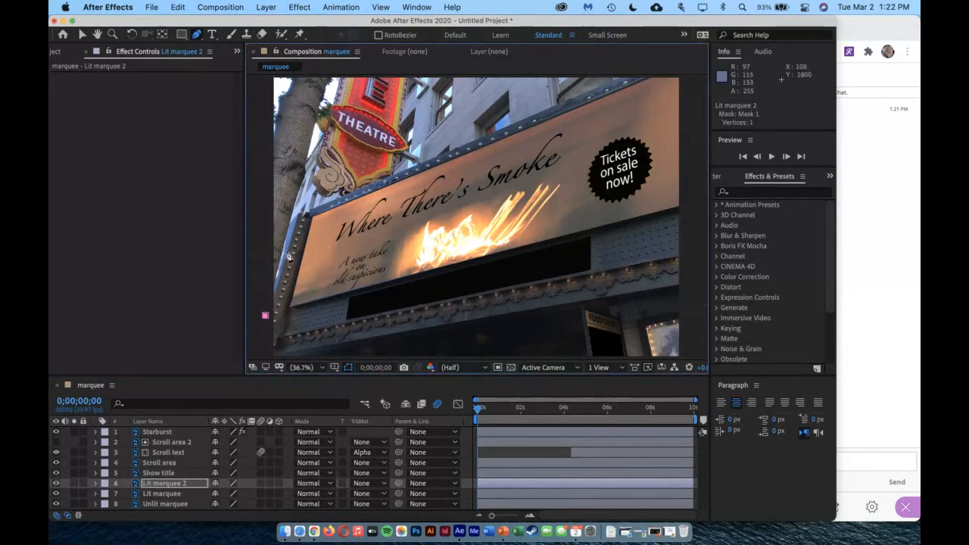
{"action": "left_click", "coordinate": [301, 216]}
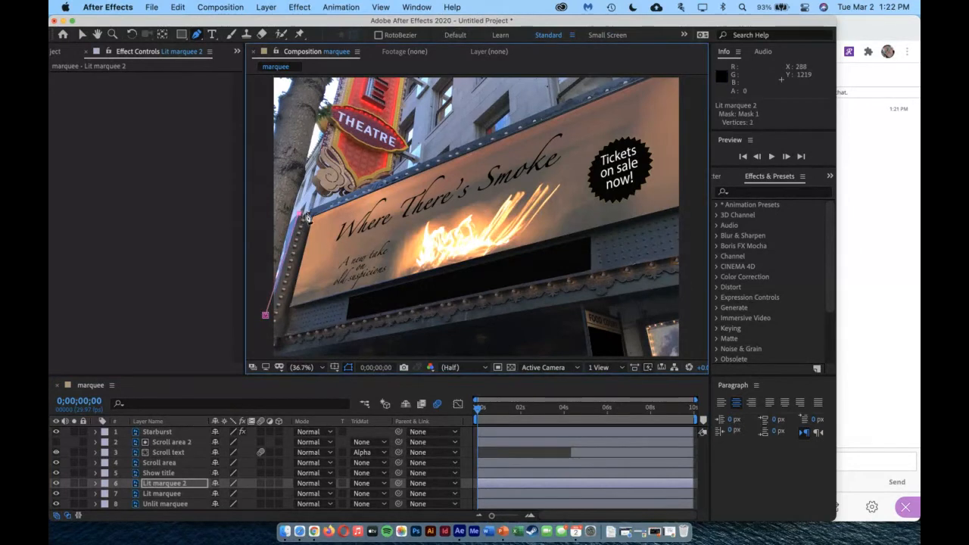
{"action": "left_click", "coordinate": [306, 213]}
{"action": "left_click", "coordinate": [312, 208]}
{"action": "left_click", "coordinate": [340, 187]}
{"action": "left_click", "coordinate": [346, 183]}
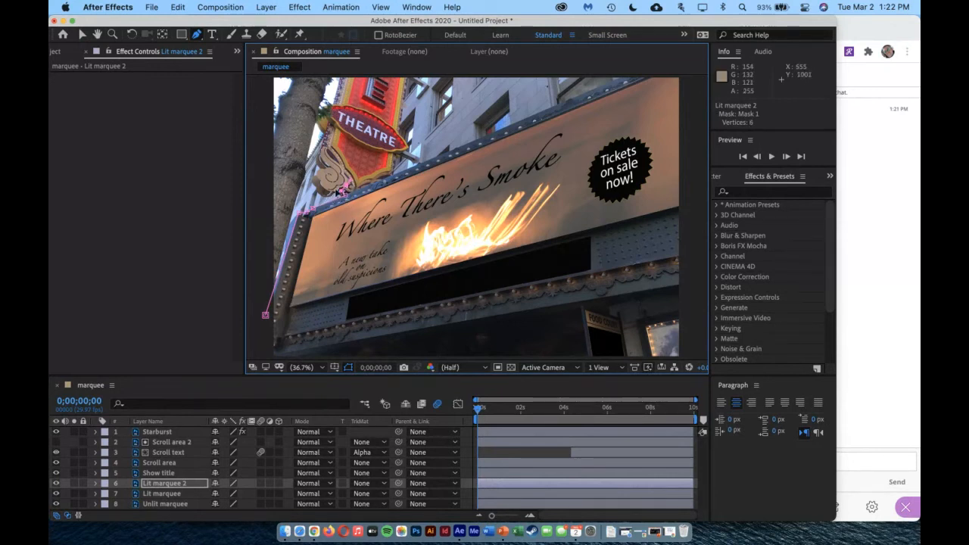
Continue the Lit marquee 2 mask around the scroll ornament and up the left edge of the Theatre sign
{"action": "left_click", "coordinate": [316, 181]}
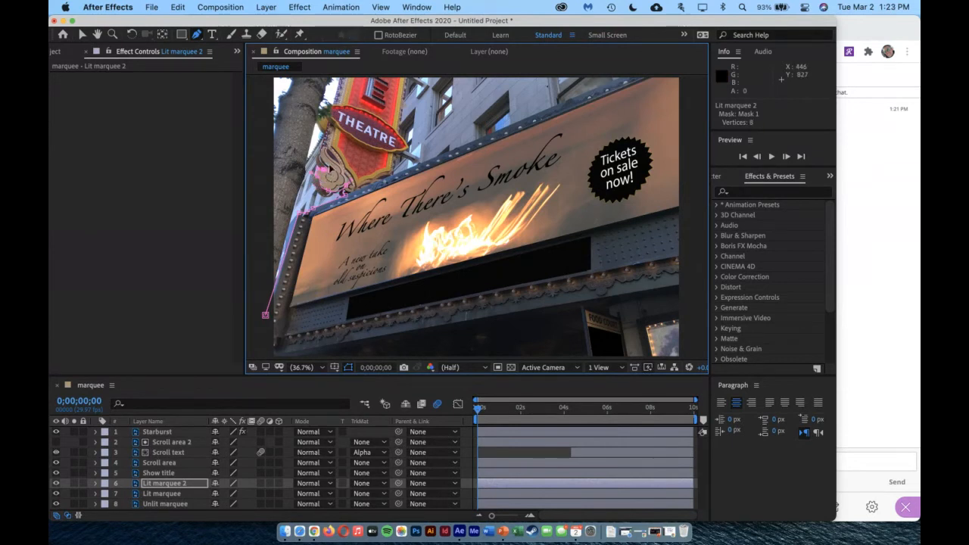
{"action": "left_click", "coordinate": [321, 150]}
{"action": "left_click", "coordinate": [329, 127]}
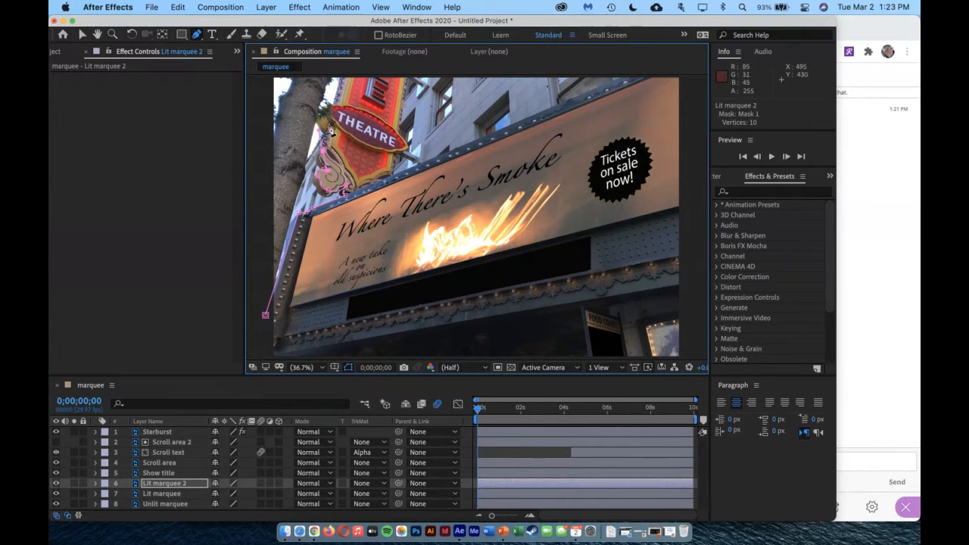
{"action": "left_click", "coordinate": [332, 110]}
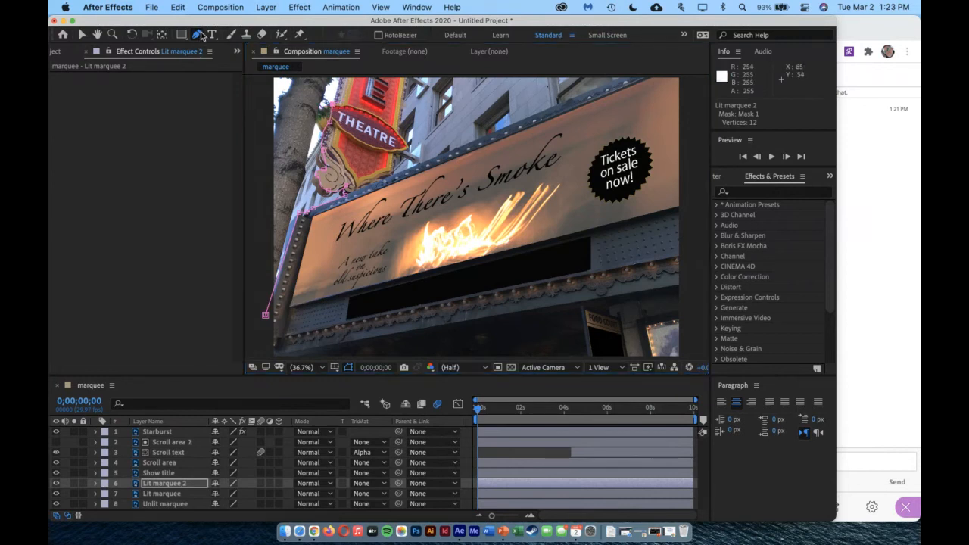
Convert the last mask vertex beside the Theatre sign to a corner with the Convert Vertex tool
{"action": "left_click_drag", "start_coordinate": [199, 36], "coordinate": [241, 73]}
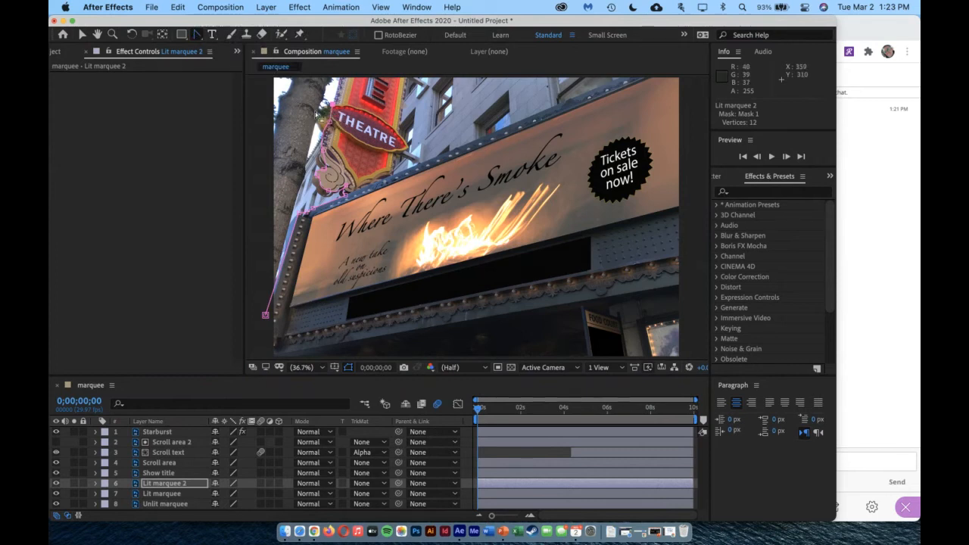
{"action": "left_click", "coordinate": [328, 114]}
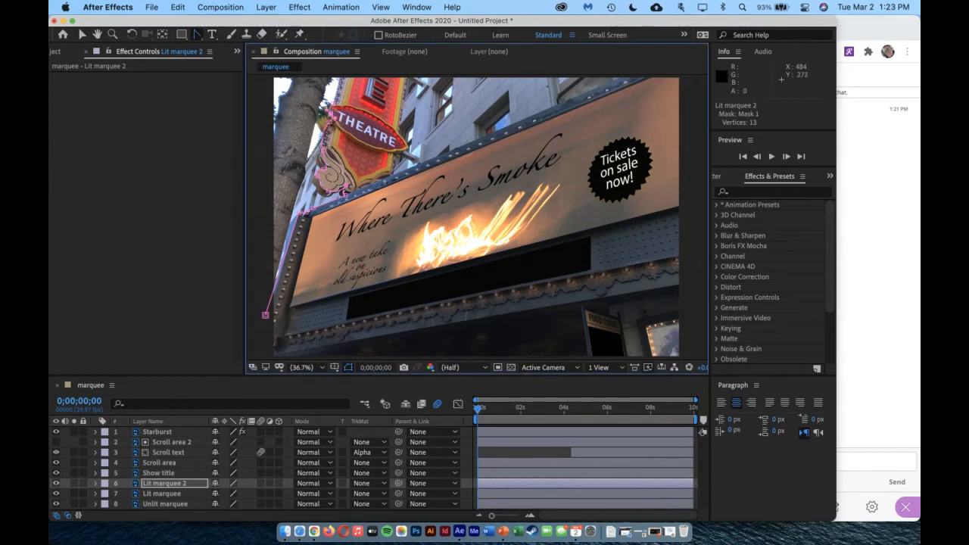
{"action": "left_click", "coordinate": [341, 79]}
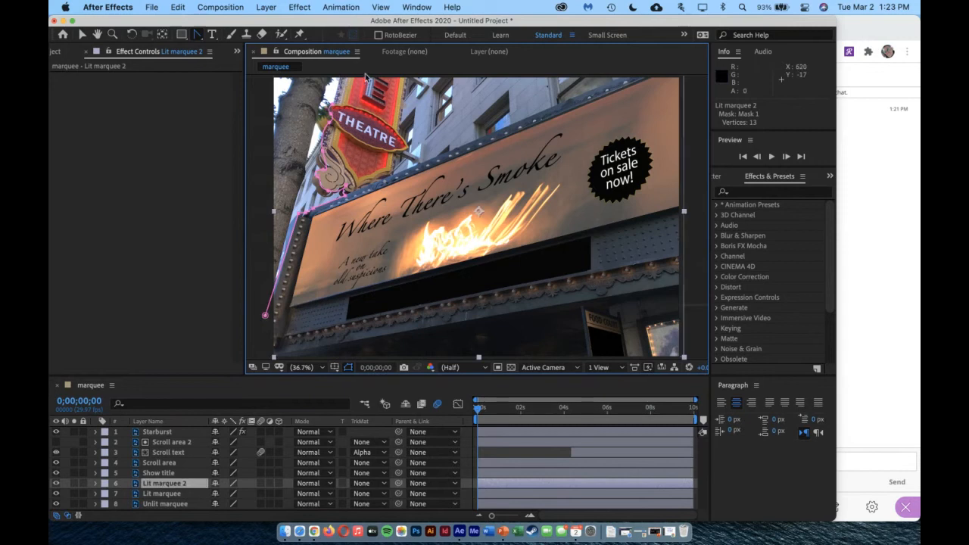
{"action": "left_click_drag", "start_coordinate": [192, 38], "coordinate": [227, 41]}
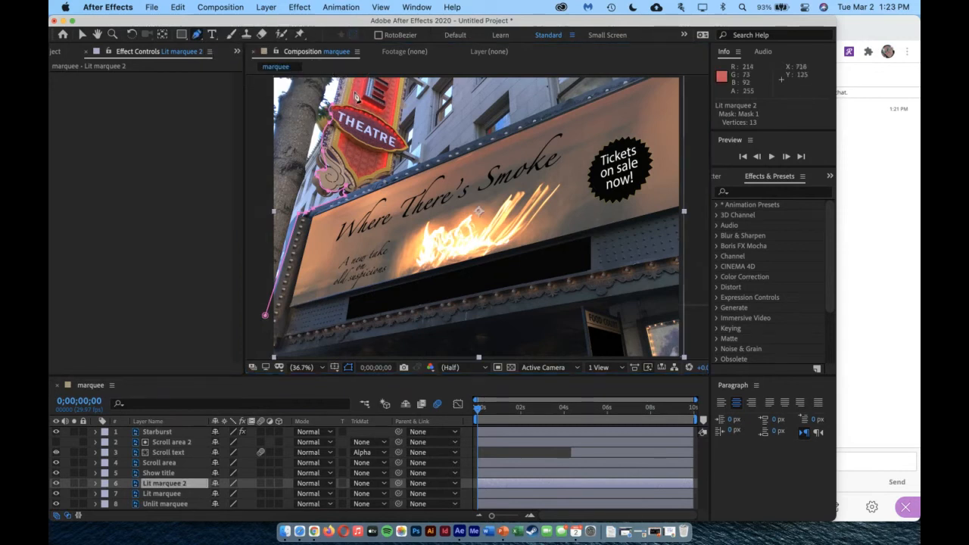
{"action": "scroll", "coordinate": [356, 97], "scroll_direction": "up", "scroll_amount": 1}
{"action": "scroll", "coordinate": [356, 97], "scroll_direction": "down", "scroll_amount": 4}
{"action": "scroll", "coordinate": [355, 95], "scroll_direction": "up", "scroll_amount": 4}
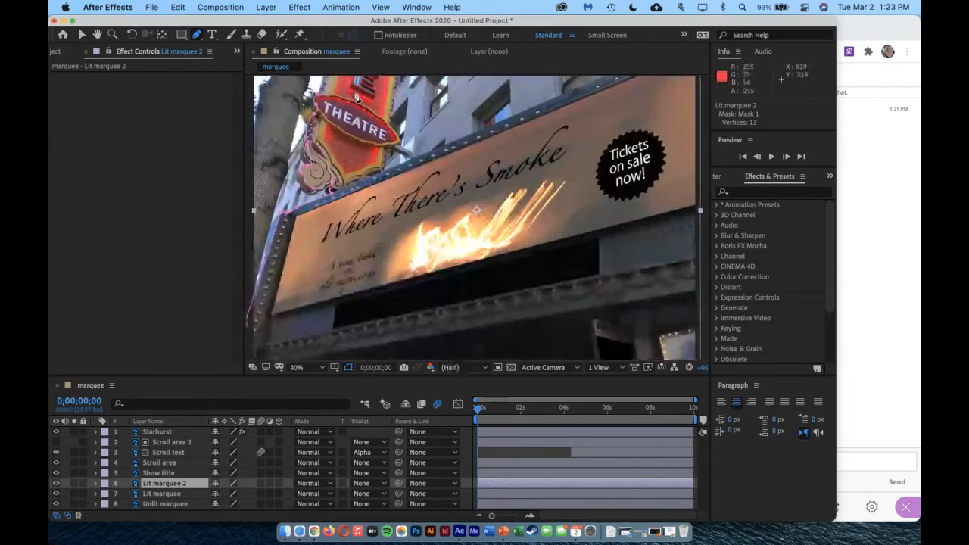
{"action": "scroll", "coordinate": [357, 96], "scroll_direction": "down", "scroll_amount": 2}
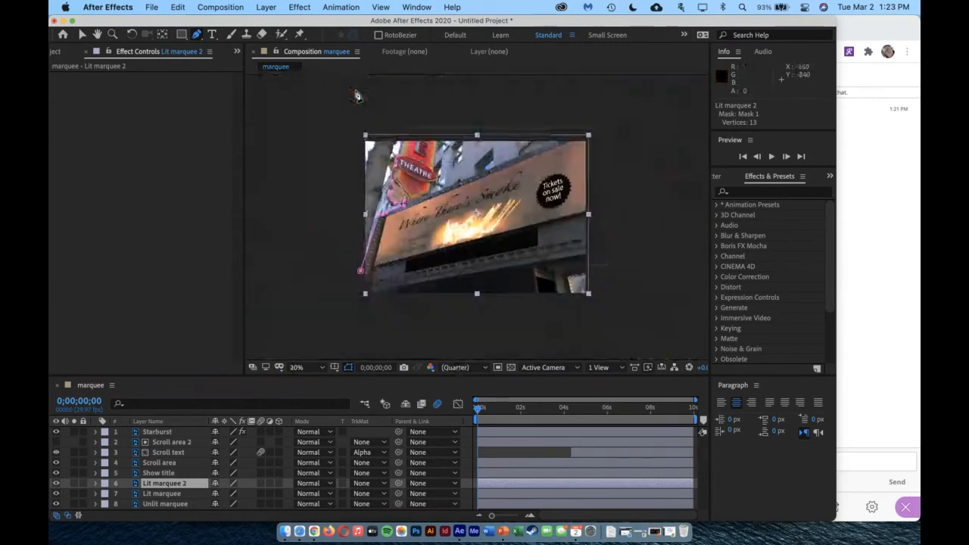
{"action": "left_click", "coordinate": [403, 134]}
{"action": "left_click", "coordinate": [401, 160]}
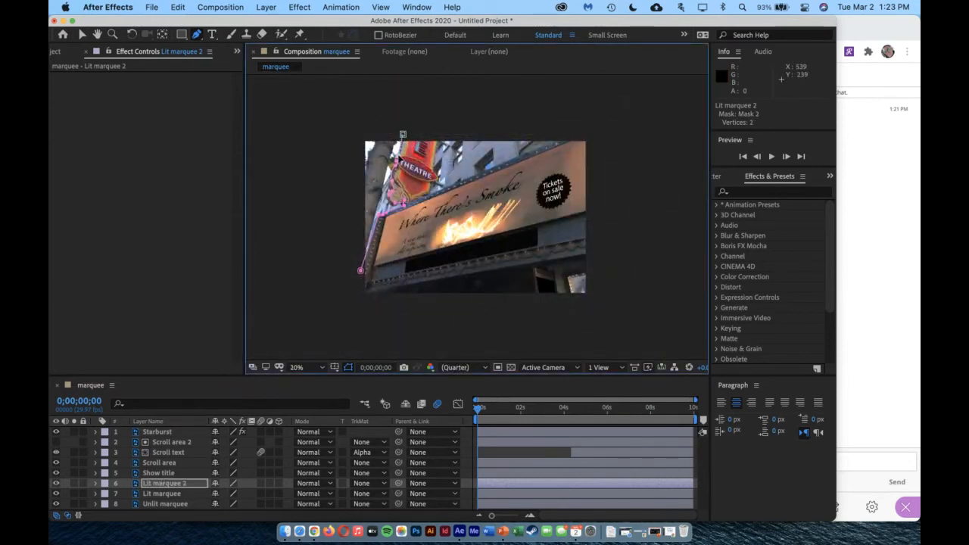
{"action": "key", "text": "super+z"}
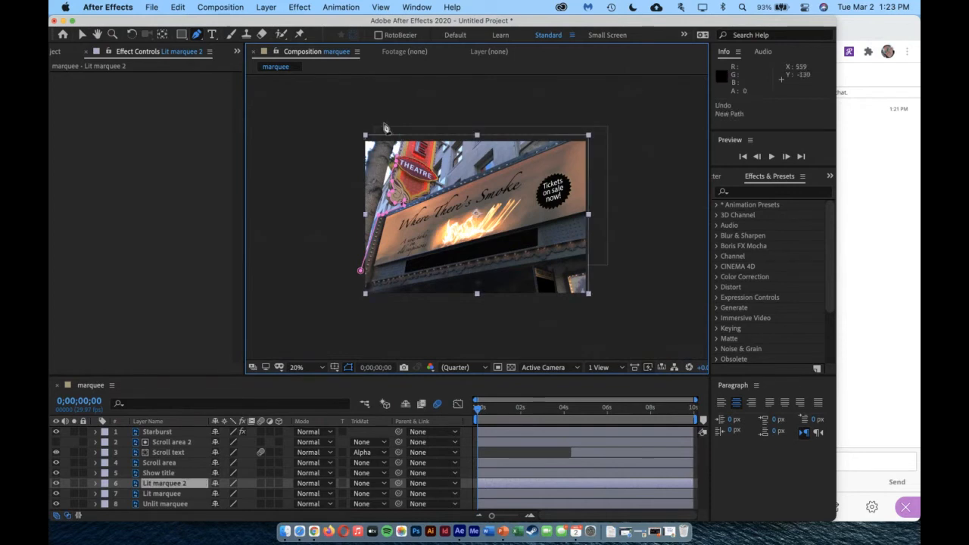
Resume the open Lit marquee 2 mask from its last vertex with the Pen tool and extend it above the image's top edge
{"action": "left_click", "coordinate": [211, 35]}
{"action": "left_click", "coordinate": [198, 36]}
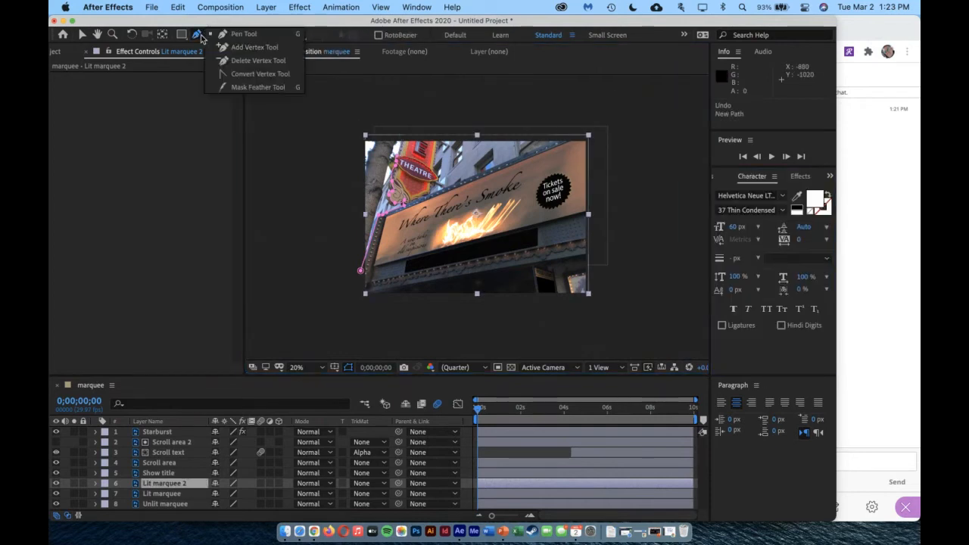
{"action": "left_click", "coordinate": [244, 34]}
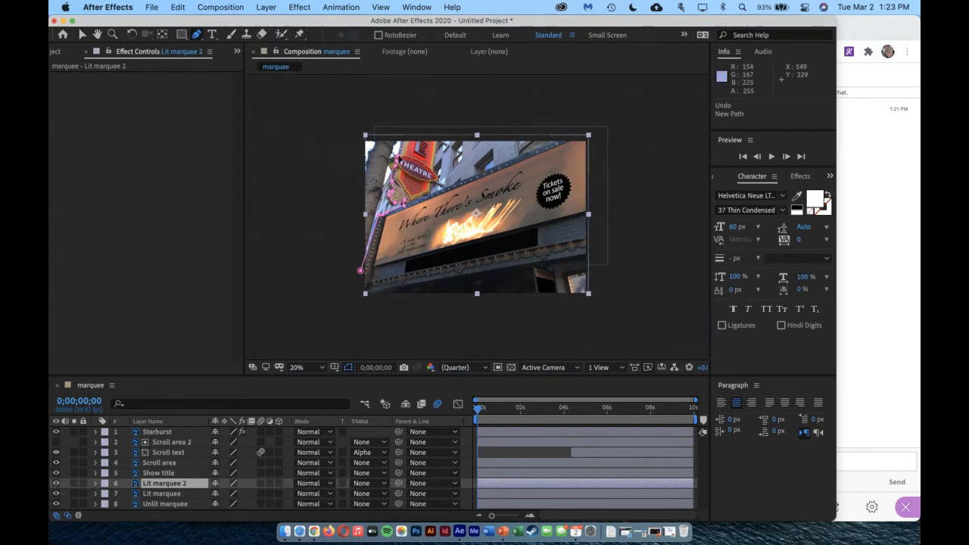
{"action": "left_click", "coordinate": [397, 158]}
{"action": "left_click", "coordinate": [402, 137]}
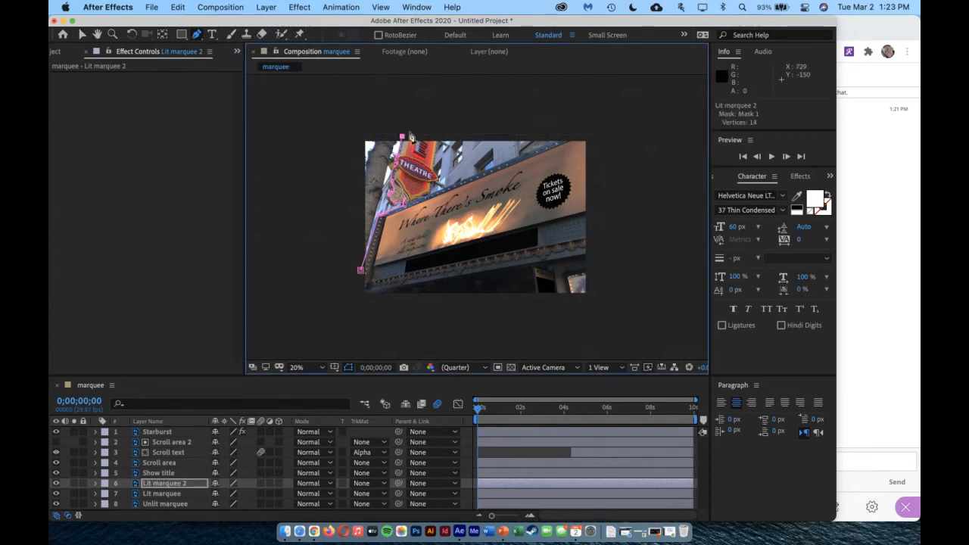
Trace the mask across the top of the Theatre sign and down its right edge to the top of the marquee
{"action": "scroll", "coordinate": [440, 142], "scroll_direction": "up", "scroll_amount": 3}
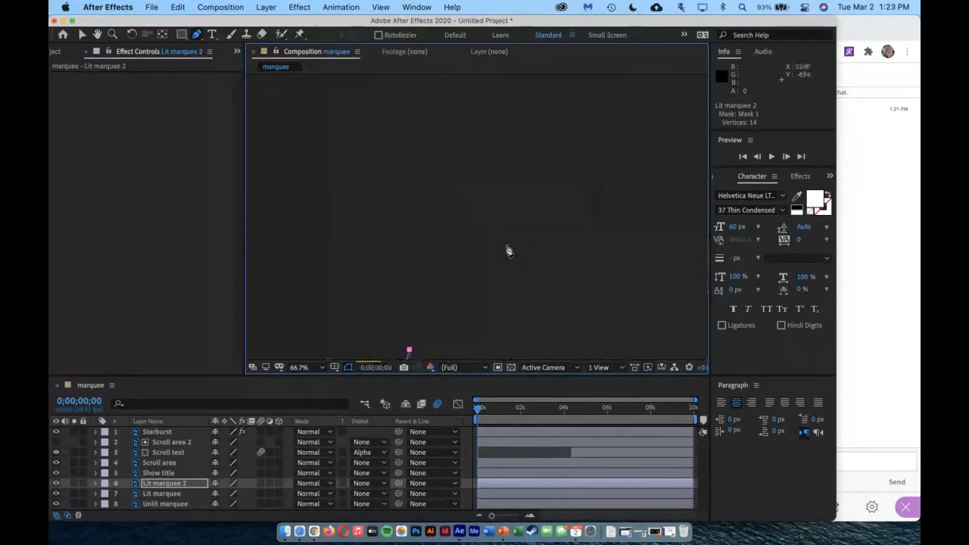
{"action": "scroll", "coordinate": [508, 253], "scroll_direction": "down", "scroll_amount": 2}
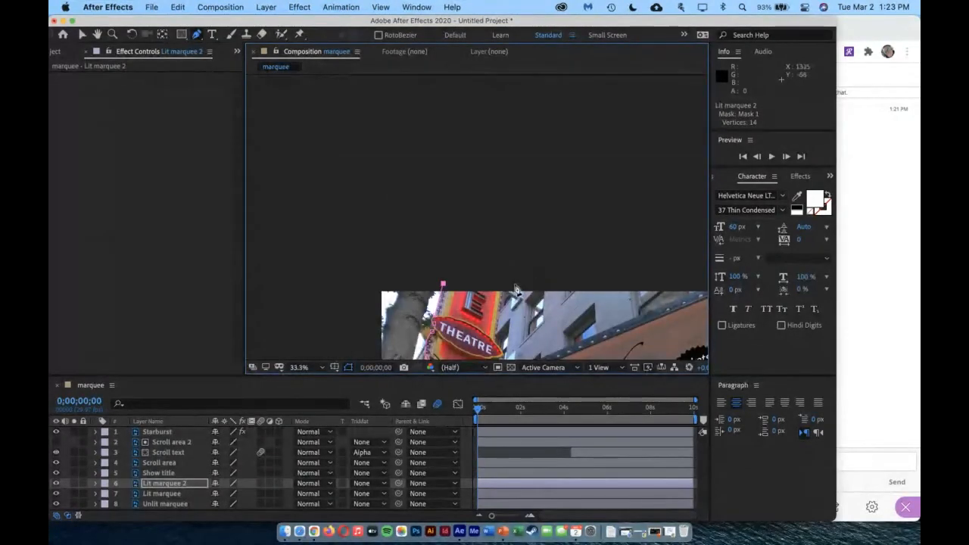
{"action": "left_click", "coordinate": [506, 290]}
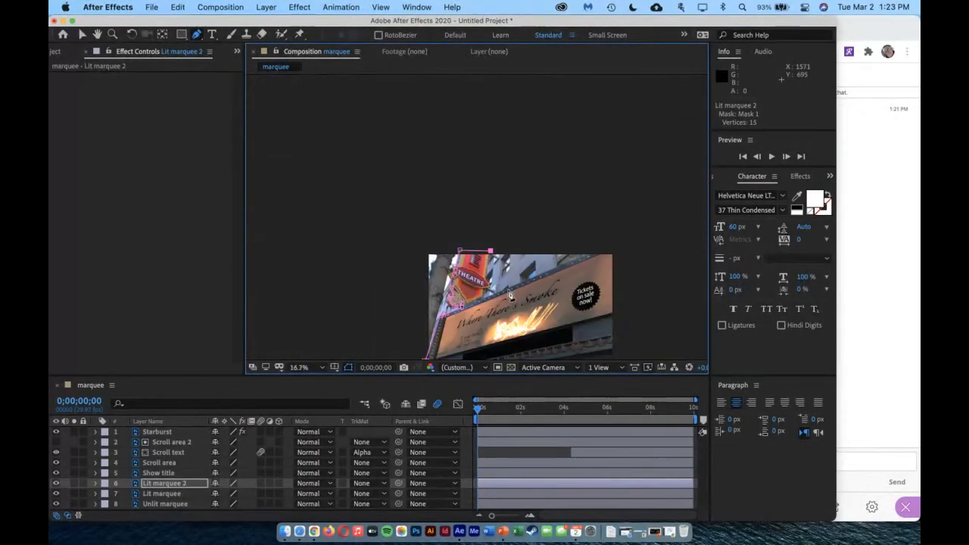
{"action": "scroll", "coordinate": [507, 292], "scroll_direction": "down", "scroll_amount": 2}
{"action": "left_click", "coordinate": [480, 293]}
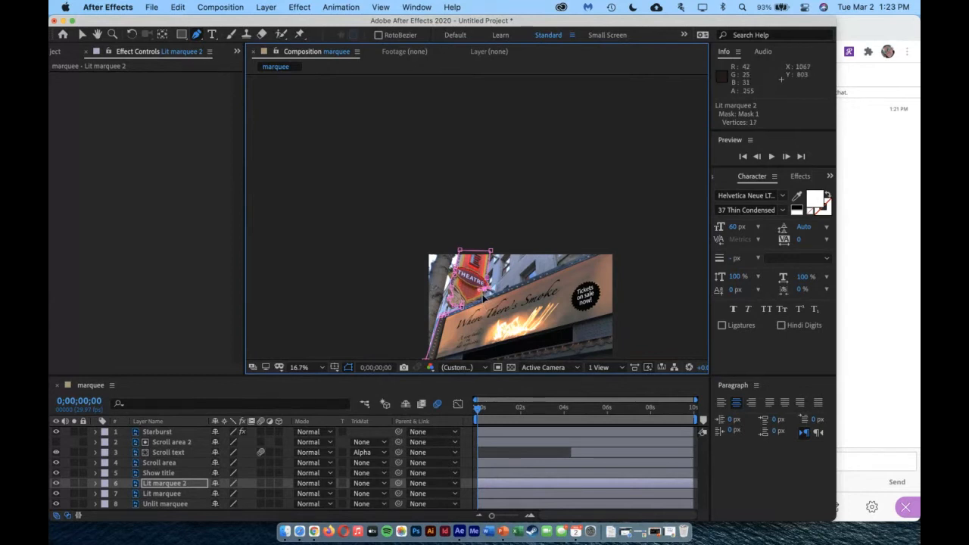
{"action": "left_click", "coordinate": [485, 294]}
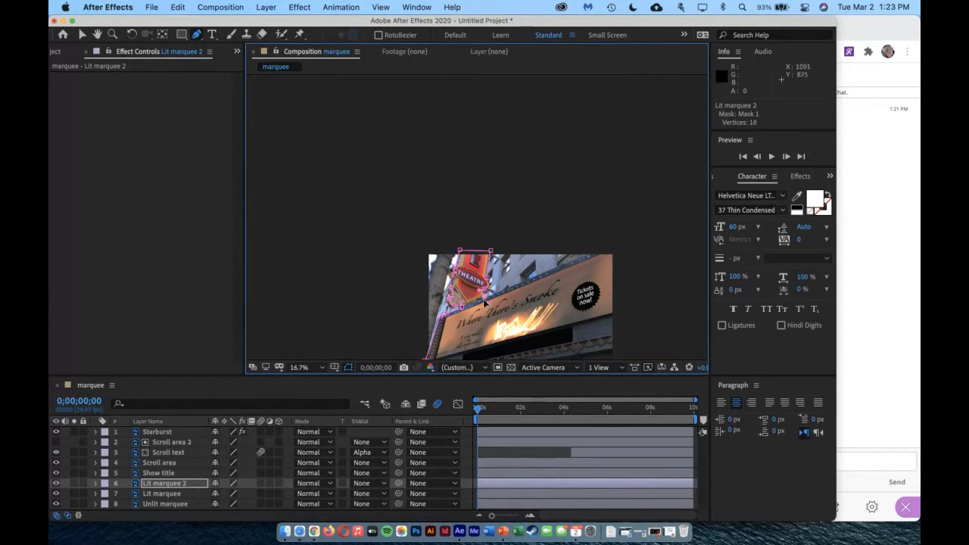
Carry the Lit marquee 2 mask past the image's top edge, run it across to the left, and close the path
{"action": "left_click", "coordinate": [591, 251]}
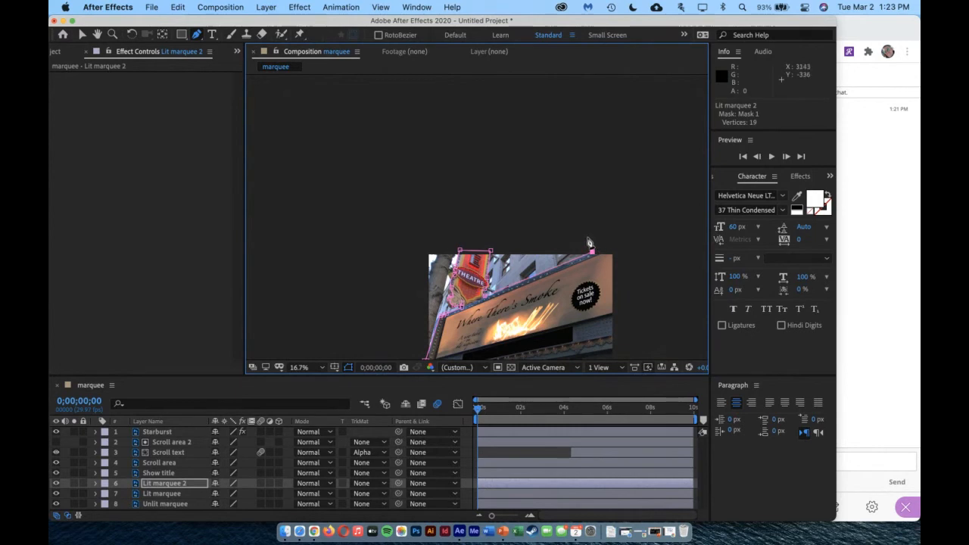
{"action": "left_click", "coordinate": [592, 237]}
{"action": "left_click", "coordinate": [415, 238]}
{"action": "key", "text": "comma"}
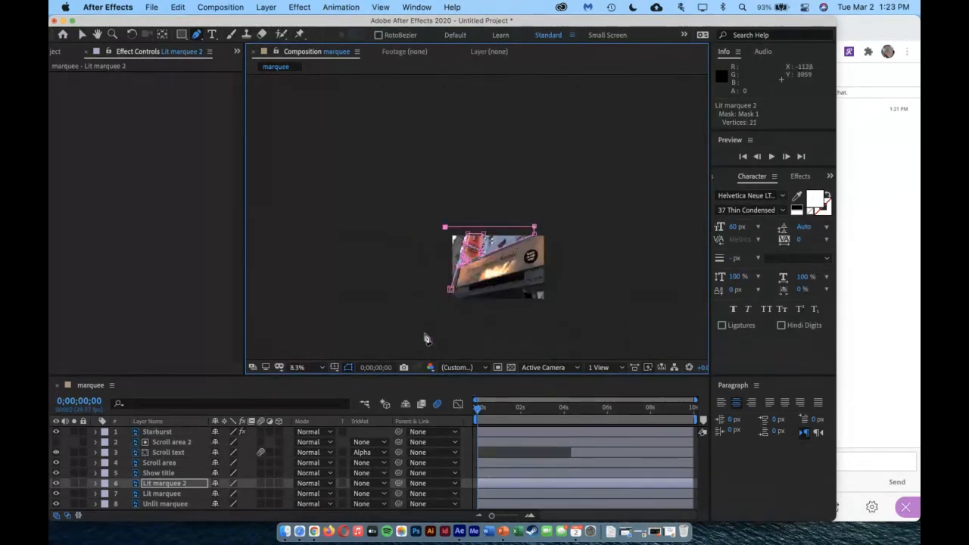
Examine the closed mask's edge along the marquee's left side and then its outline over the whole image
{"action": "key", "text": "period"}
{"action": "scroll", "coordinate": [512, 205], "scroll_direction": "up", "scroll_amount": 2}
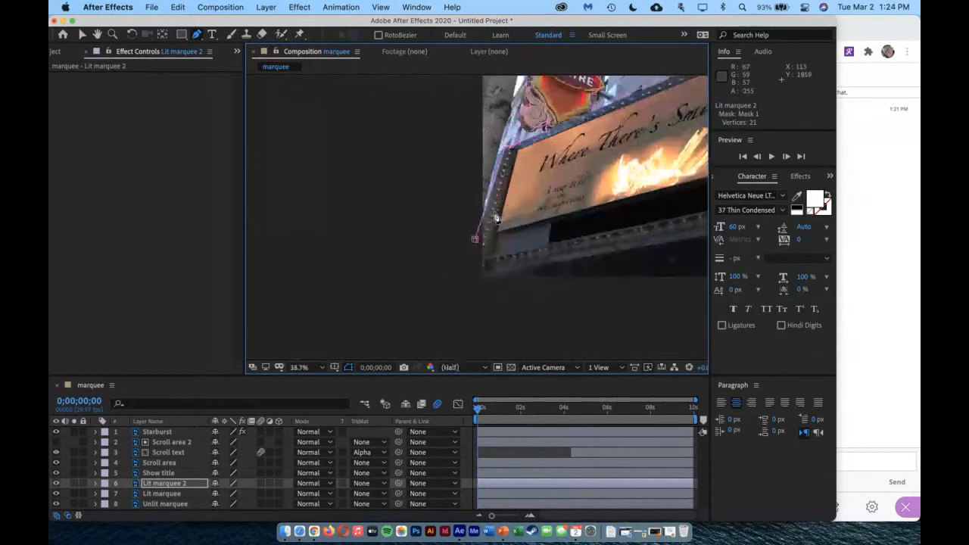
{"action": "scroll", "coordinate": [475, 240], "scroll_direction": "up", "scroll_amount": 5}
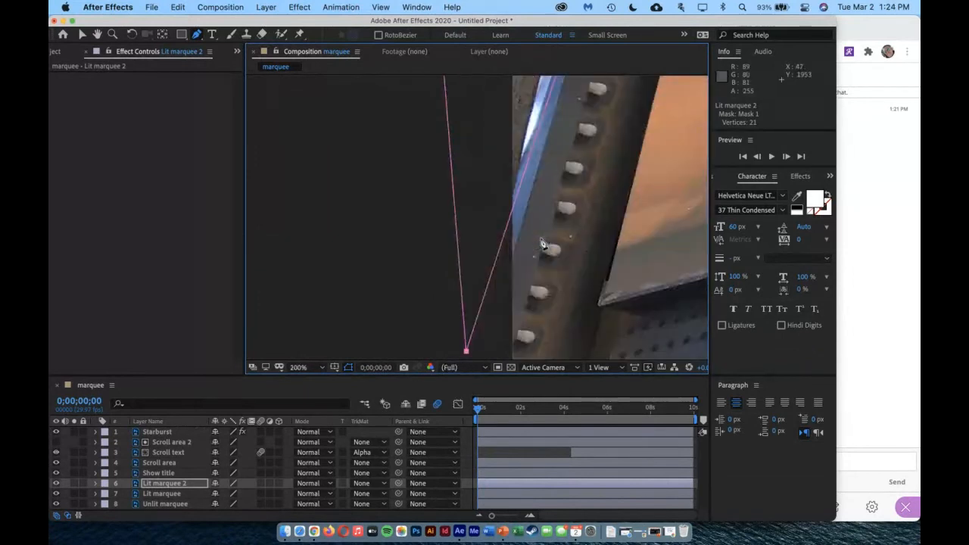
{"action": "left_click", "coordinate": [97, 35]}
{"action": "left_click_drag", "start_coordinate": [654, 179], "coordinate": [495, 250]}
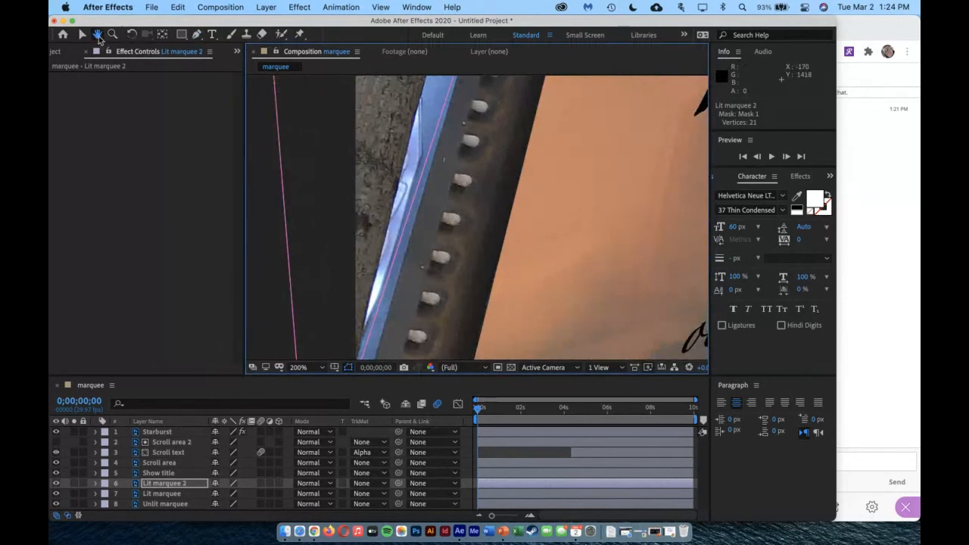
{"action": "left_click", "coordinate": [301, 368]}
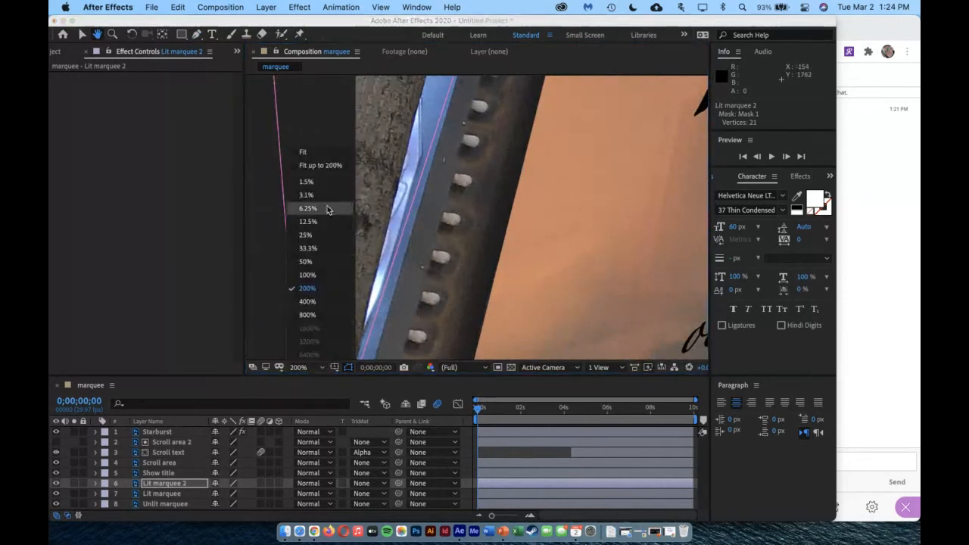
{"action": "left_click", "coordinate": [315, 155]}
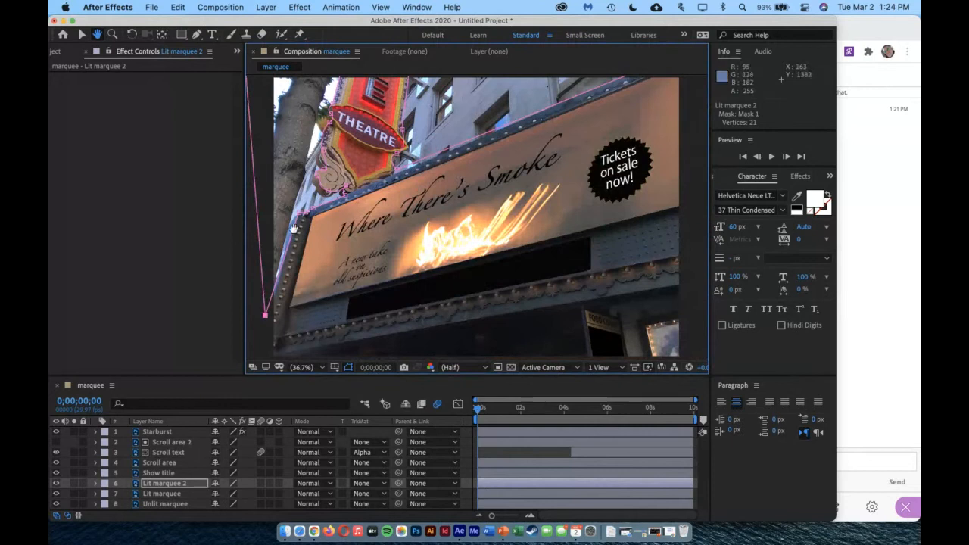
{"action": "left_click_drag", "start_coordinate": [439, 103], "coordinate": [491, 139]}
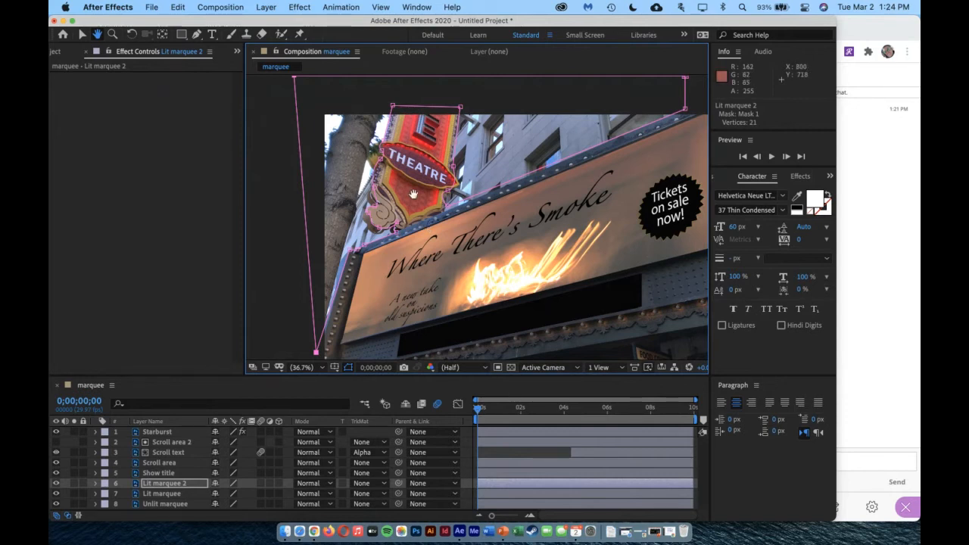
Start a new solid layer directly above the original Lit marquee layer
{"action": "left_click", "coordinate": [157, 490]}
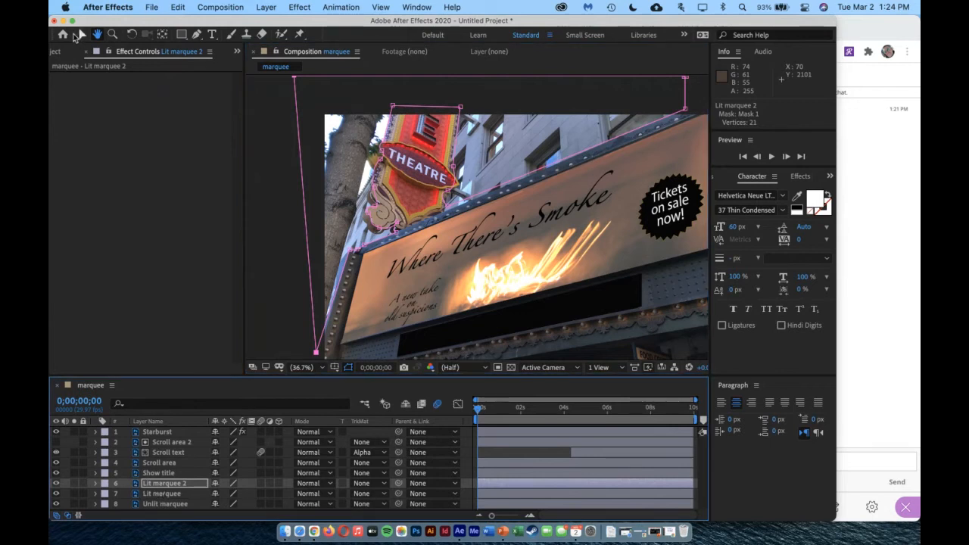
{"action": "left_click", "coordinate": [81, 35]}
{"action": "left_click", "coordinate": [155, 493]}
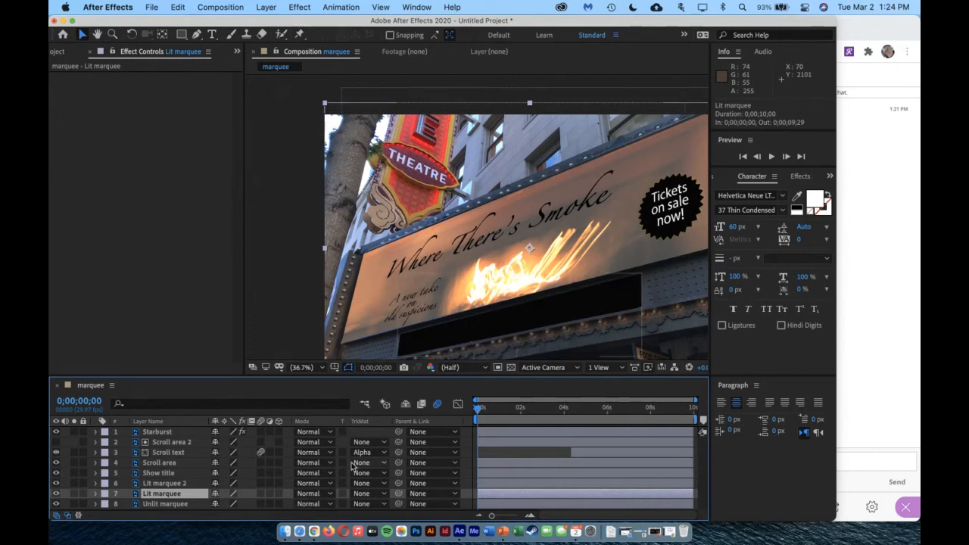
{"action": "left_click", "coordinate": [265, 7]}
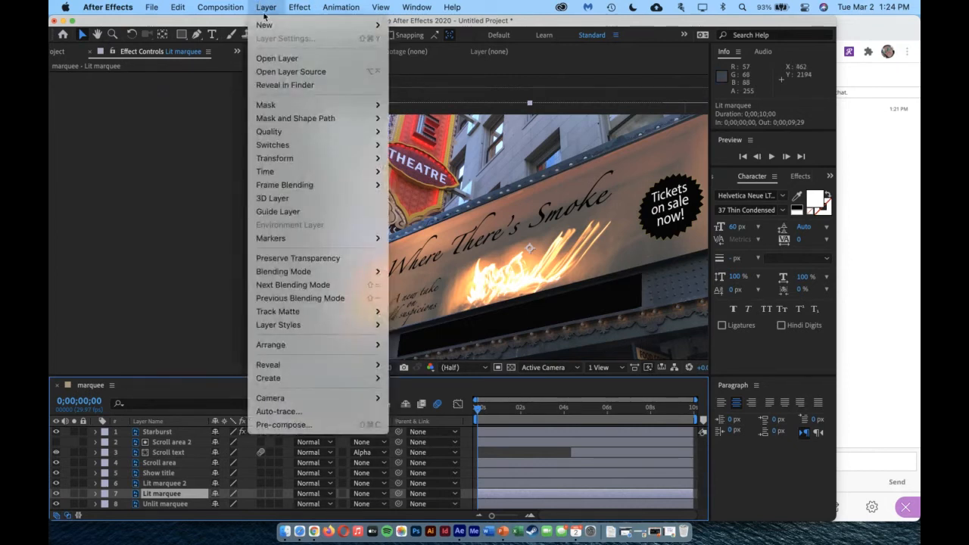
{"action": "mouse_move", "coordinate": [265, 25]}
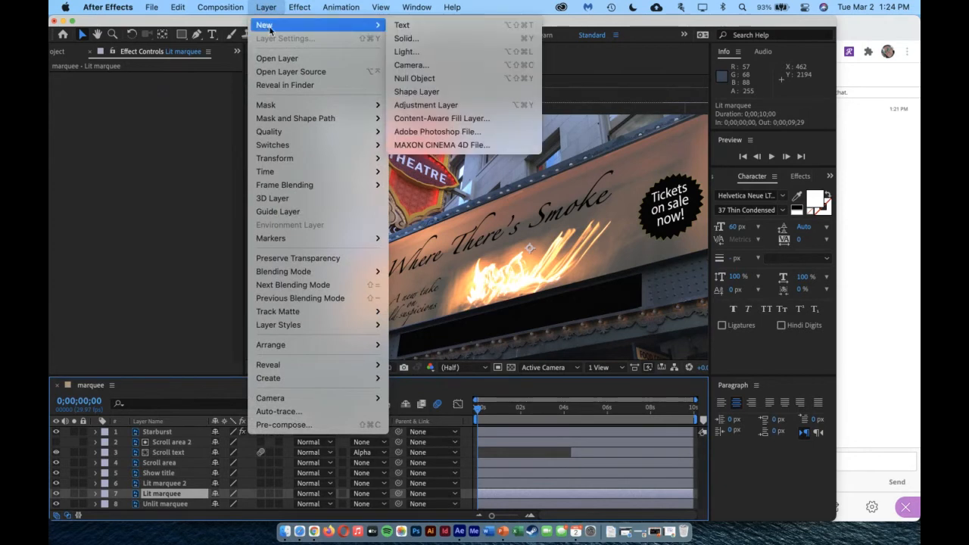
{"action": "left_click", "coordinate": [422, 39]}
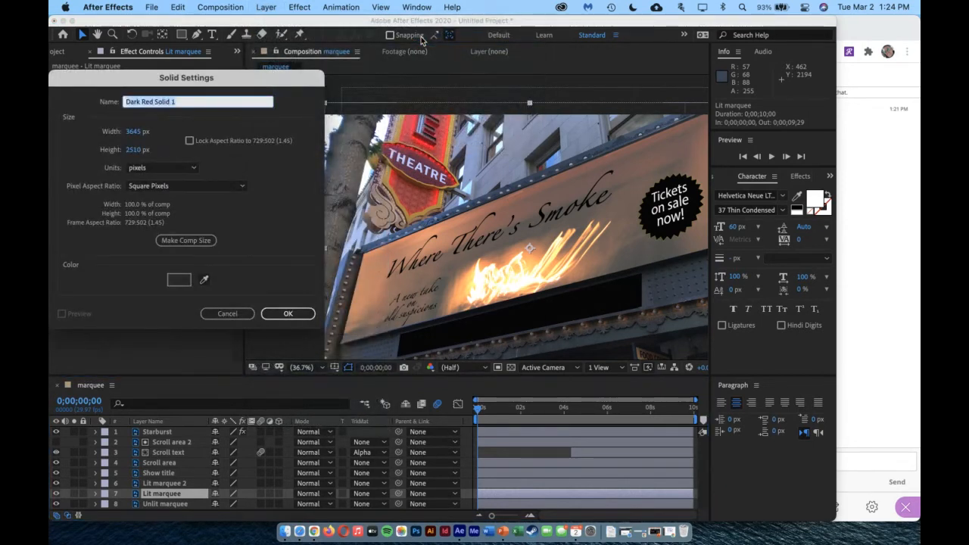
Create the solid in color 1C1C1C at composition size with the name Dark Grey
{"action": "left_click", "coordinate": [180, 280]}
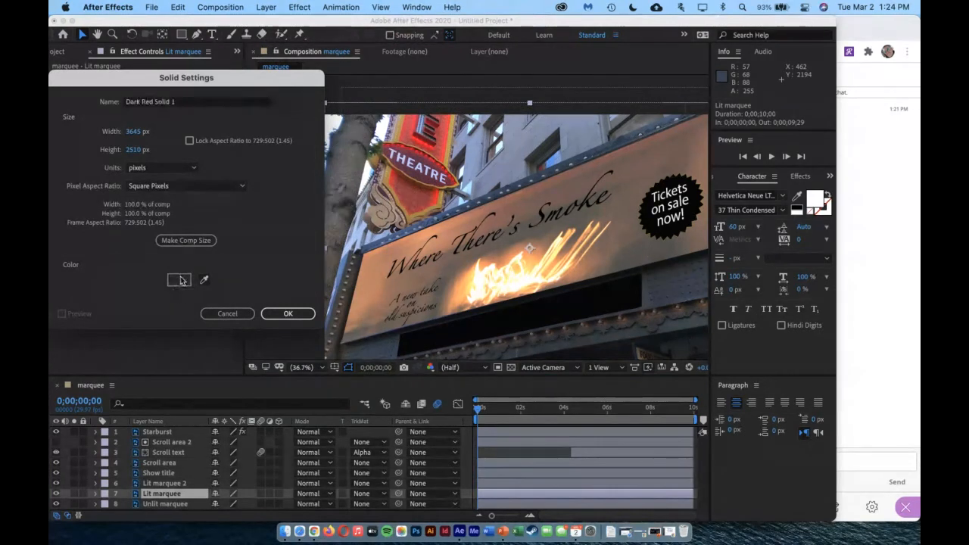
{"action": "left_click_drag", "start_coordinate": [60, 229], "coordinate": [62, 235]}
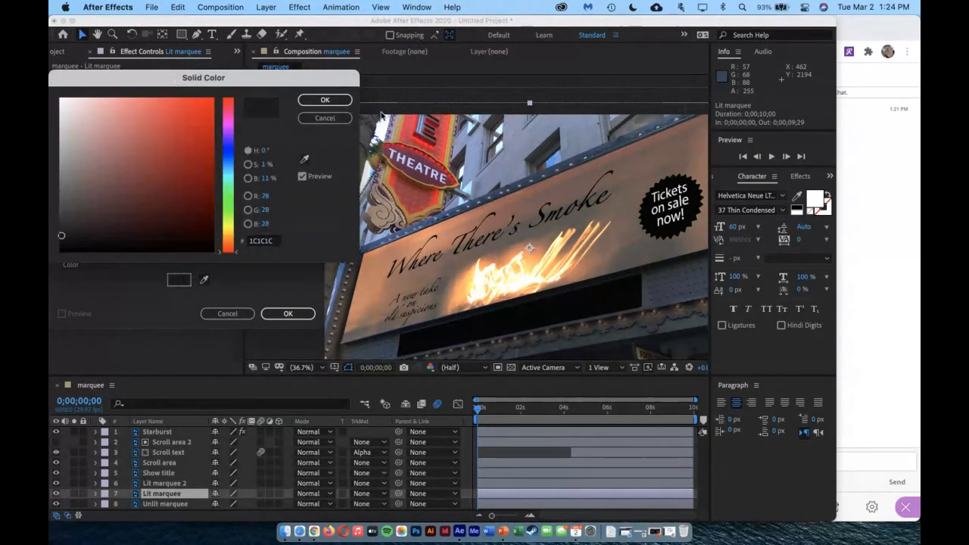
{"action": "left_click", "coordinate": [325, 99]}
{"action": "left_click", "coordinate": [190, 102]}
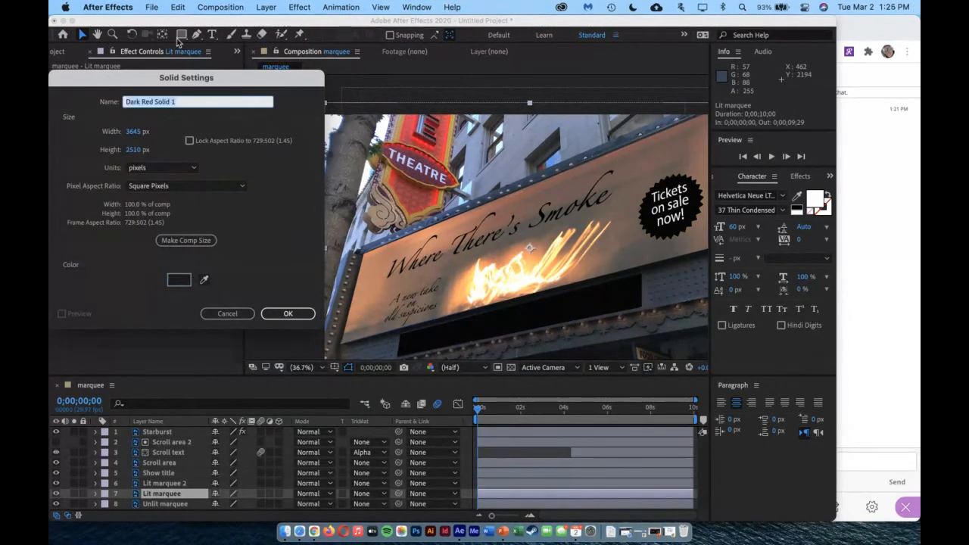
{"action": "type", "text": "Dark Grey"}
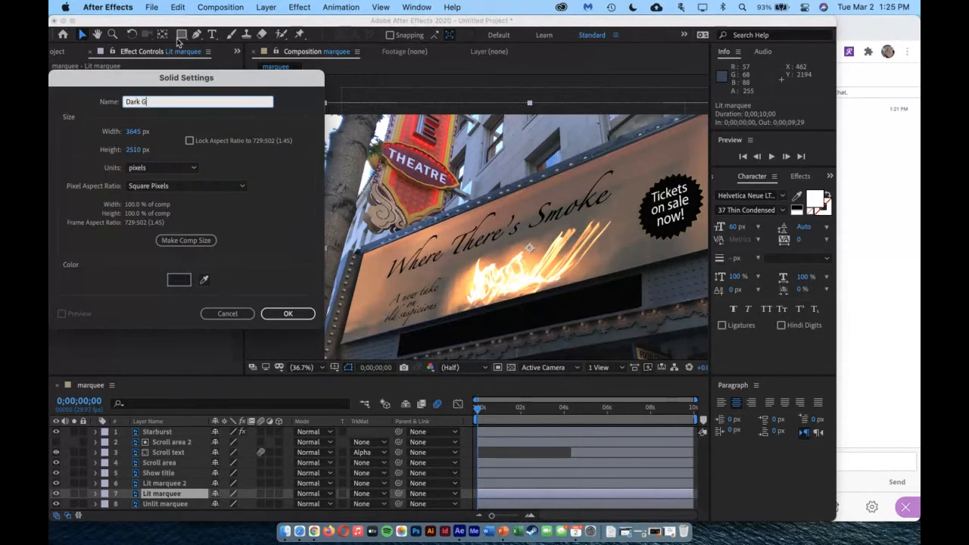
{"action": "left_click", "coordinate": [286, 313]}
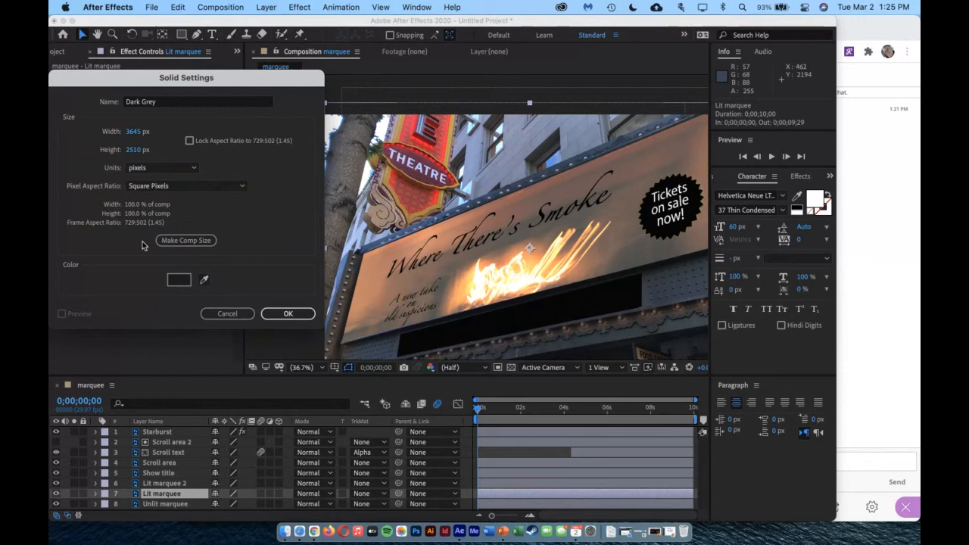
{"action": "left_click", "coordinate": [190, 239]}
{"action": "left_click", "coordinate": [190, 239]}
{"action": "left_click", "coordinate": [280, 312]}
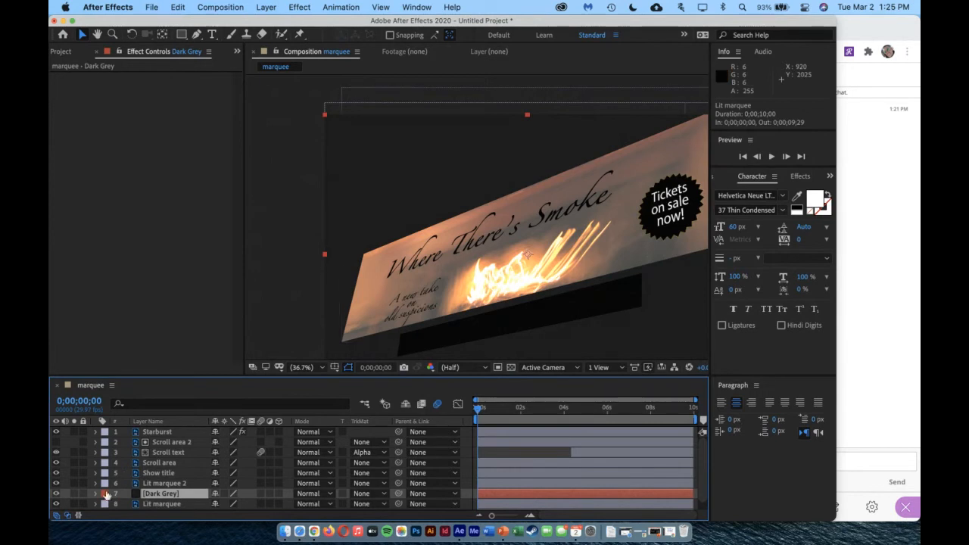
Toggle the visibility of the Dark Grey and Scroll area 2 layers to compare the image with and without them
{"action": "left_click", "coordinate": [56, 494]}
{"action": "left_click", "coordinate": [56, 493]}
{"action": "left_click", "coordinate": [56, 493]}
{"action": "left_click", "coordinate": [56, 493]}
{"action": "left_click", "coordinate": [56, 442]}
{"action": "left_click", "coordinate": [56, 441]}
Set Mask 1 of Lit marquee 2 to Darken mode and invert it
{"action": "left_click", "coordinate": [182, 484]}
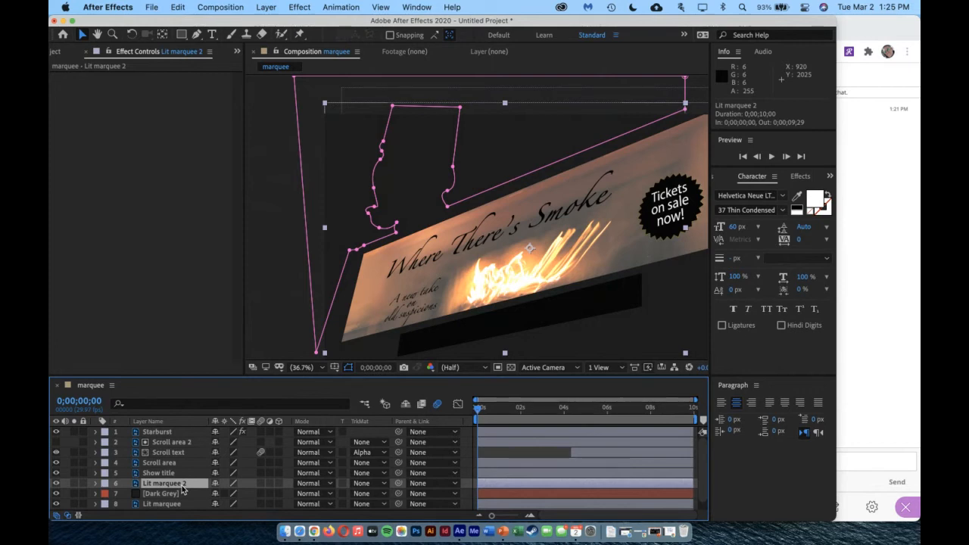
{"action": "key", "text": "m"}
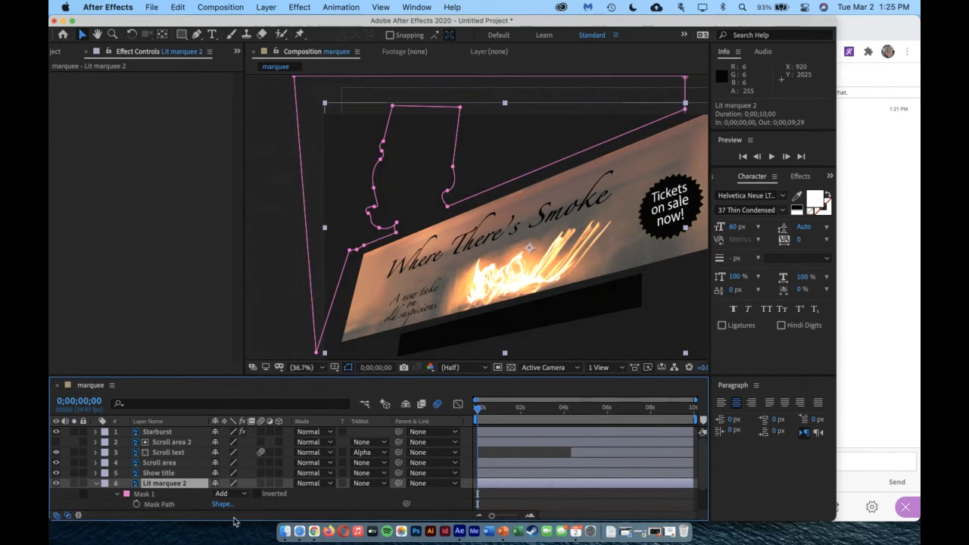
{"action": "left_click", "coordinate": [247, 495]}
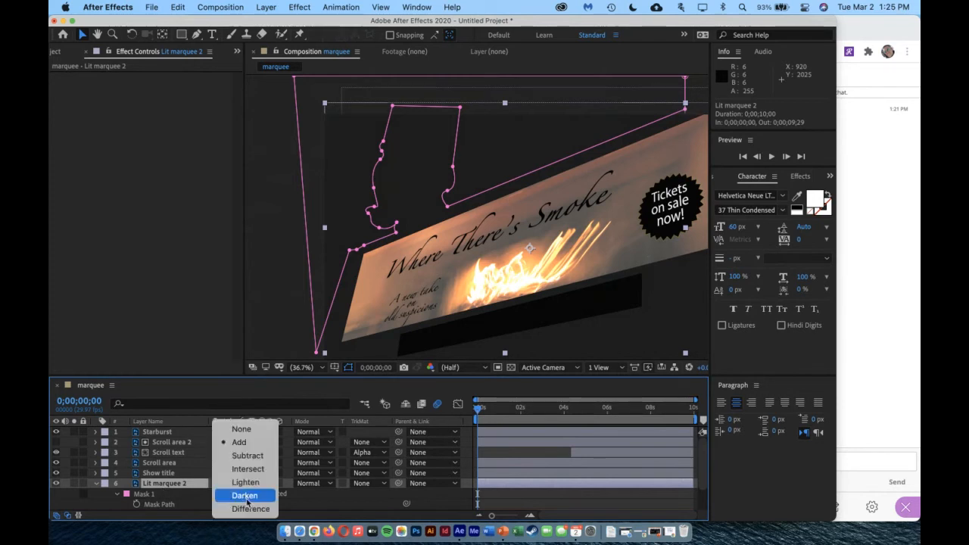
{"action": "left_click", "coordinate": [244, 496]}
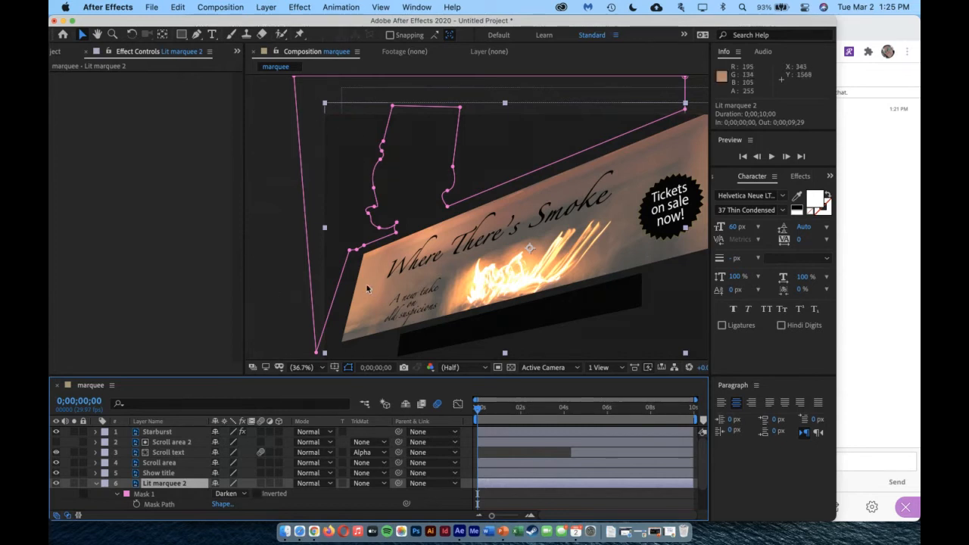
{"action": "left_click", "coordinate": [259, 493]}
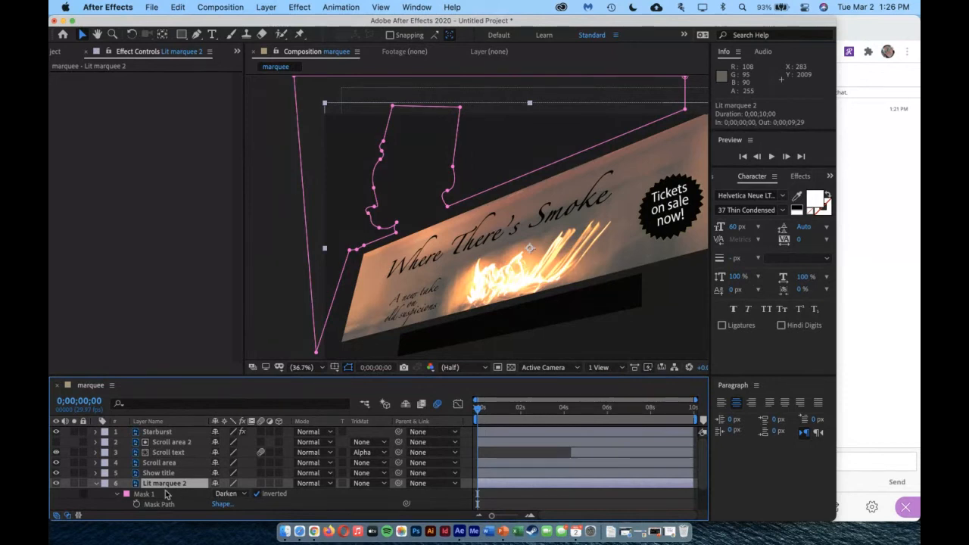
Add an opacity keyframe to the Dark Grey layer at 0;00;00;00 and set it to 0%
{"action": "scroll", "coordinate": [209, 489], "scroll_direction": "down", "scroll_amount": 1}
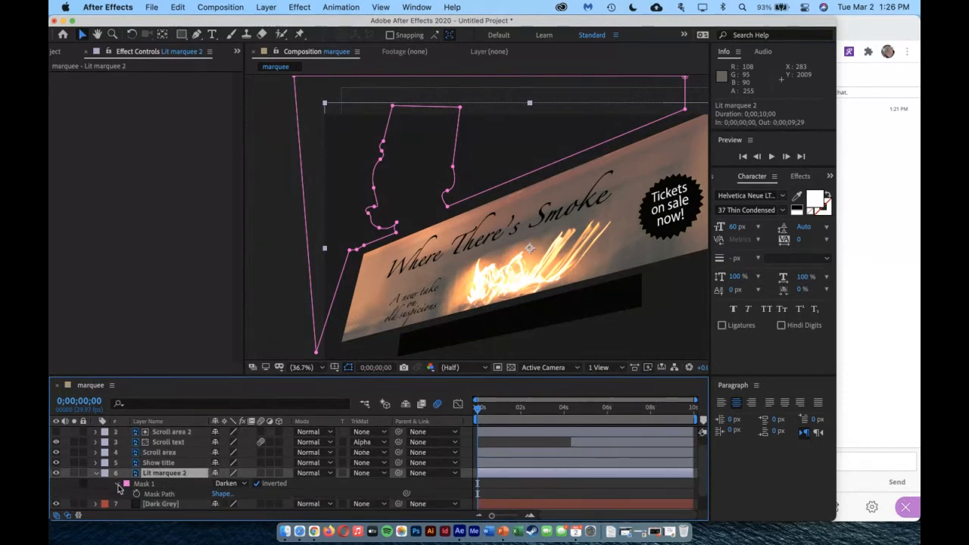
{"action": "left_click", "coordinate": [188, 505]}
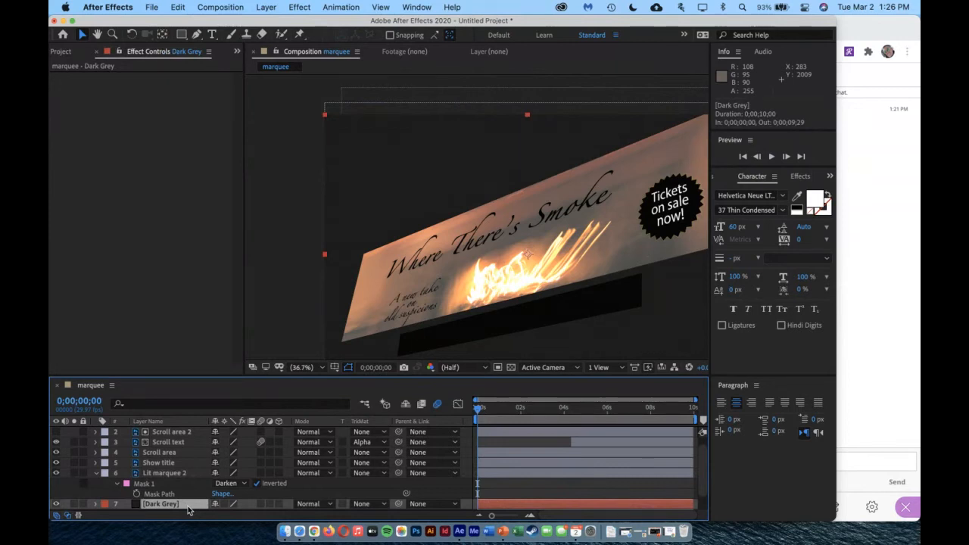
{"action": "key", "text": "t"}
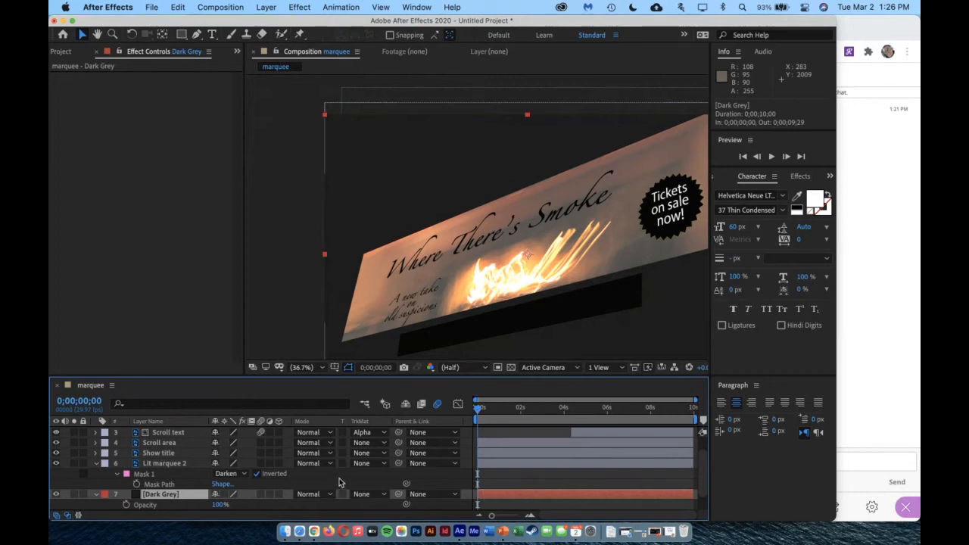
{"action": "left_click", "coordinate": [127, 505]}
{"action": "left_click", "coordinate": [220, 504]}
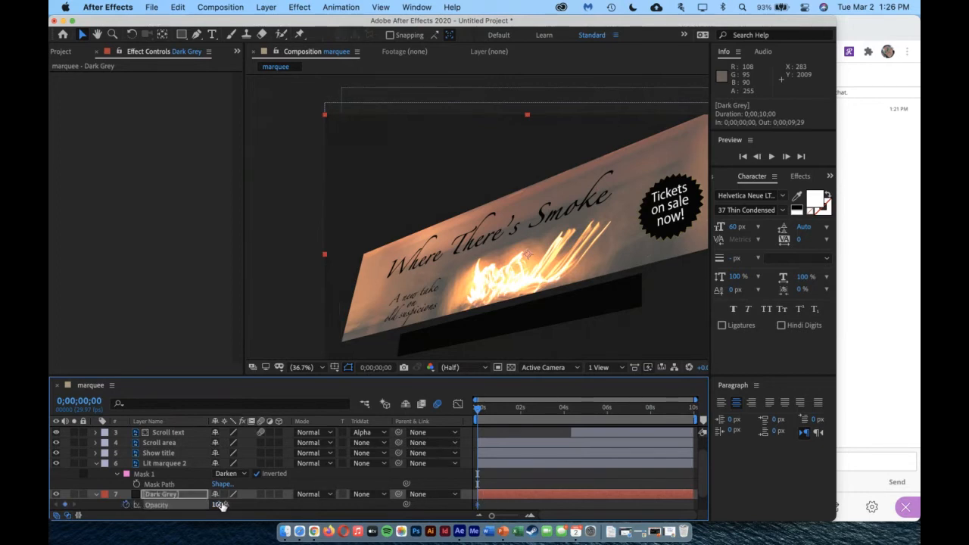
{"action": "type", "text": "1"}
{"action": "key", "text": "Return"}
{"action": "left_click_drag", "start_coordinate": [225, 503], "coordinate": [184, 507]}
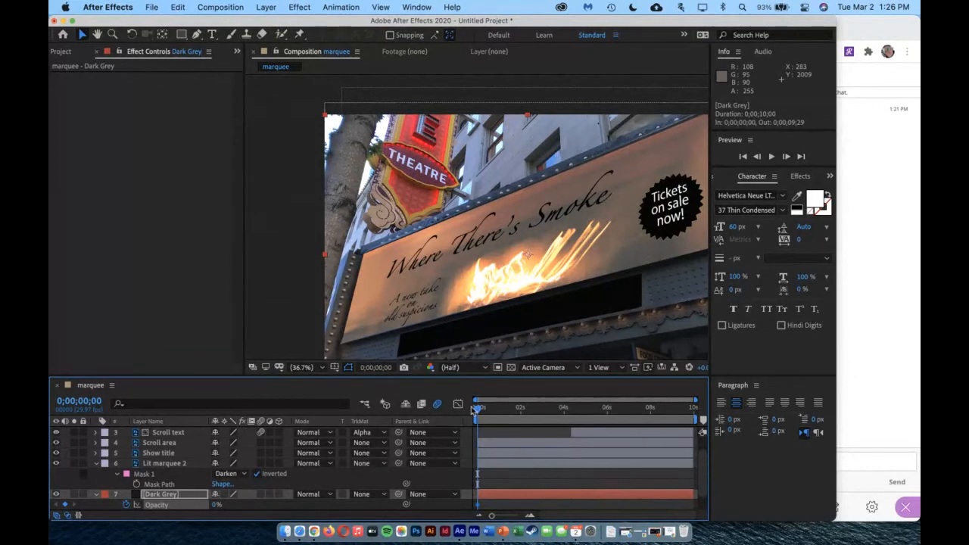
Keyframe the Dark Grey layer's opacity at 5% at 0;00;01;22 and at 77% at 0;00;04;08
{"action": "left_click_drag", "start_coordinate": [481, 411], "coordinate": [518, 415]}
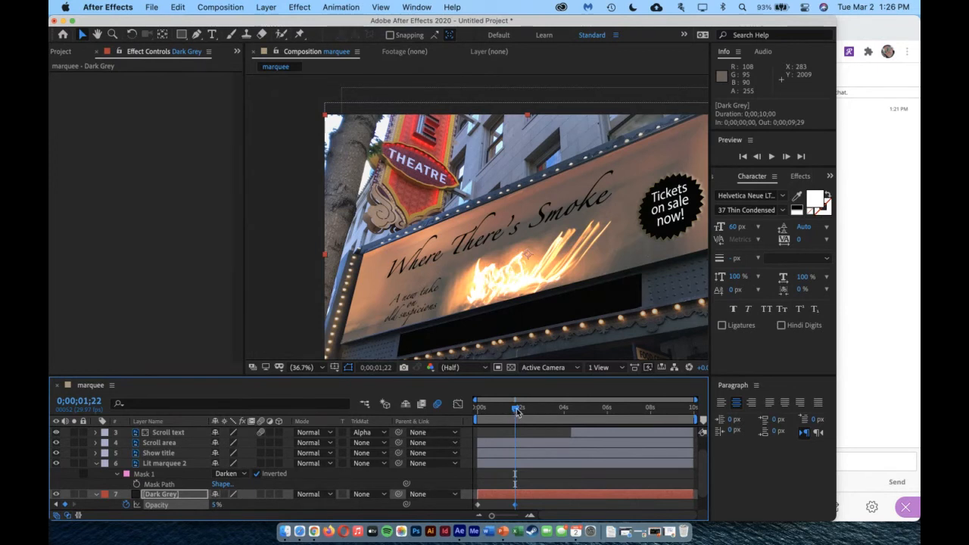
{"action": "left_click_drag", "start_coordinate": [516, 411], "coordinate": [571, 419]}
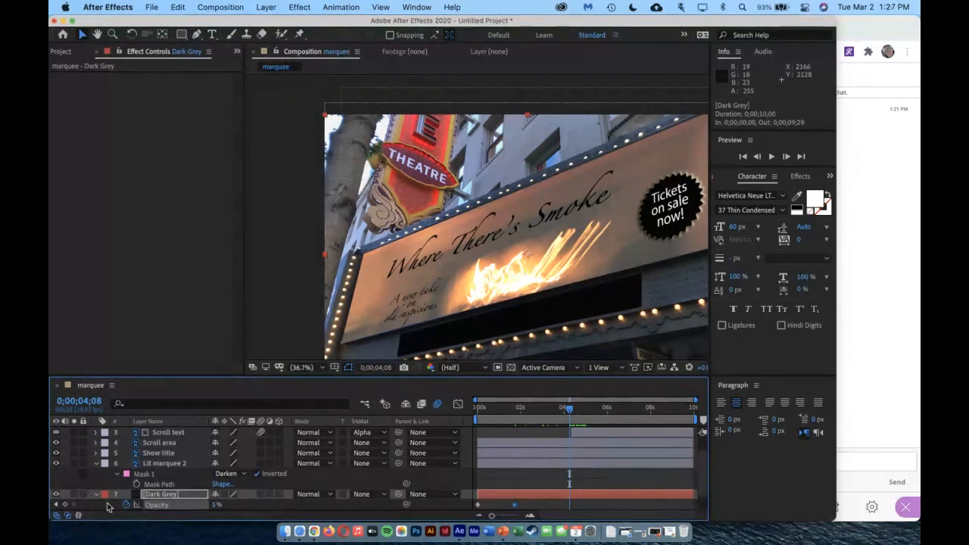
{"action": "left_click", "coordinate": [65, 505]}
{"action": "left_click_drag", "start_coordinate": [214, 506], "coordinate": [258, 506]}
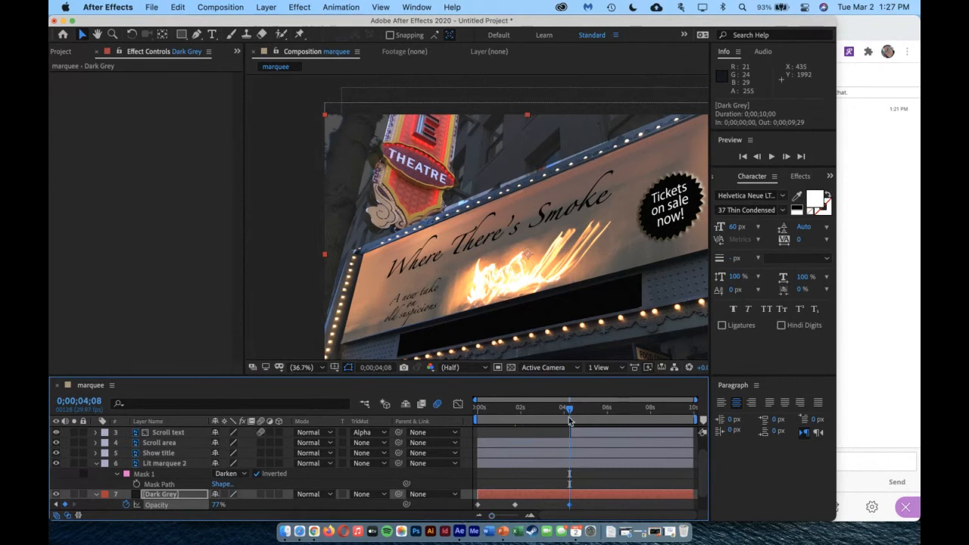
At 0;00;00;00, nudge the Mask 1 vertex of Lit marquee 2 at the lower right corner of the THEATRE sign
{"action": "left_click_drag", "start_coordinate": [570, 412], "coordinate": [469, 432]}
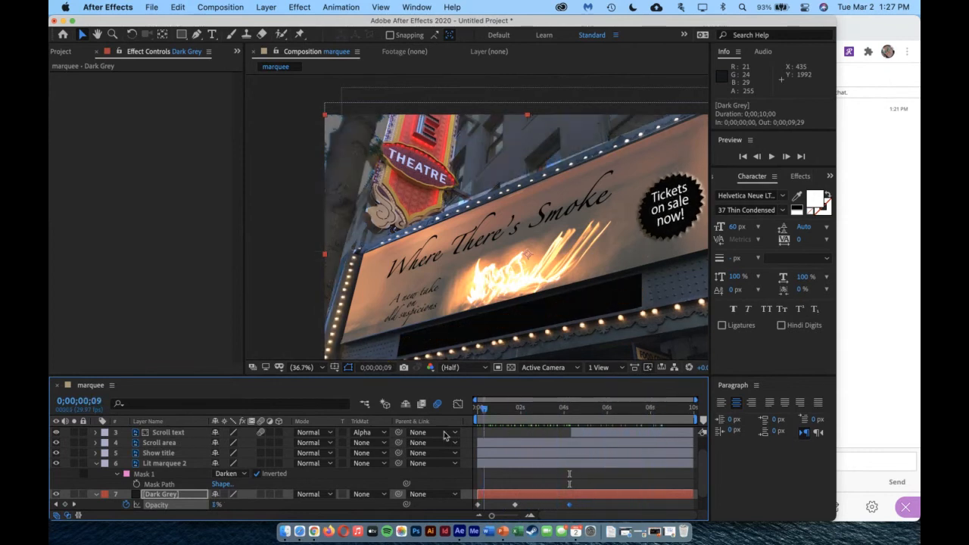
{"action": "left_click", "coordinate": [159, 464]}
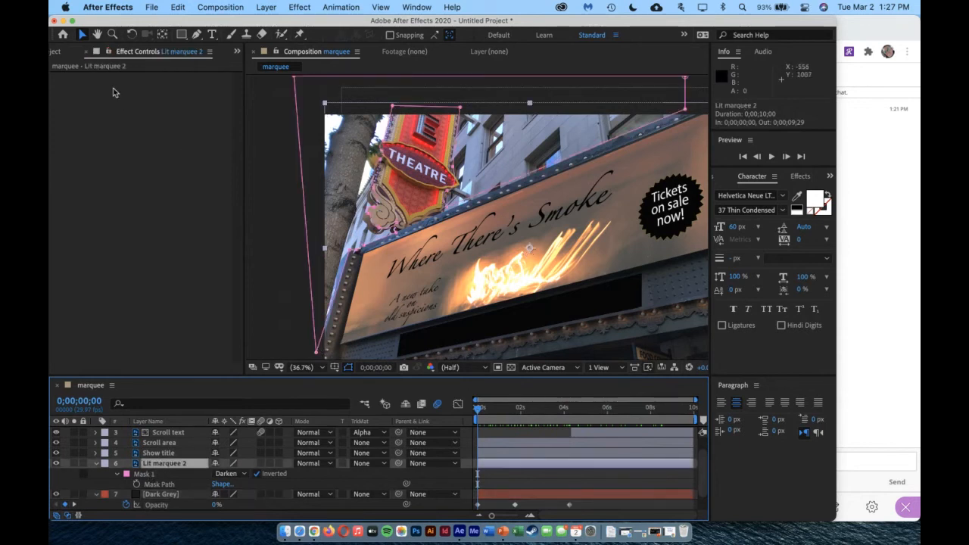
{"action": "left_click", "coordinate": [317, 351]}
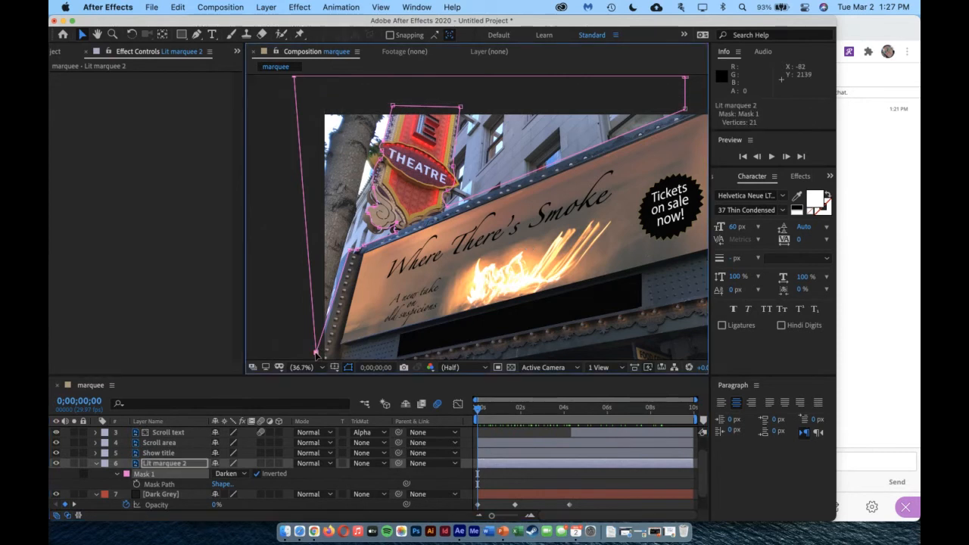
{"action": "scroll", "coordinate": [317, 354], "scroll_direction": "down", "scroll_amount": 4}
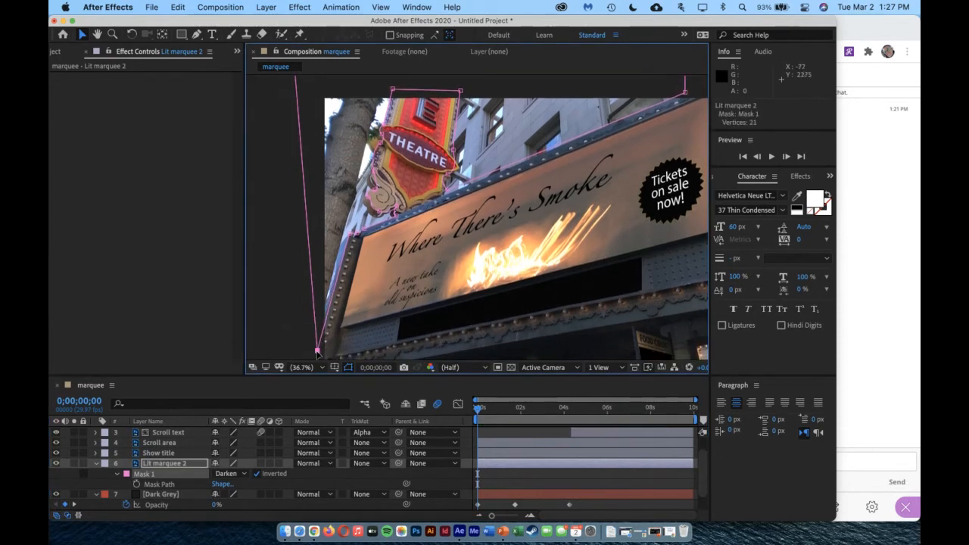
{"action": "scroll", "coordinate": [396, 301], "scroll_direction": "up", "scroll_amount": 1}
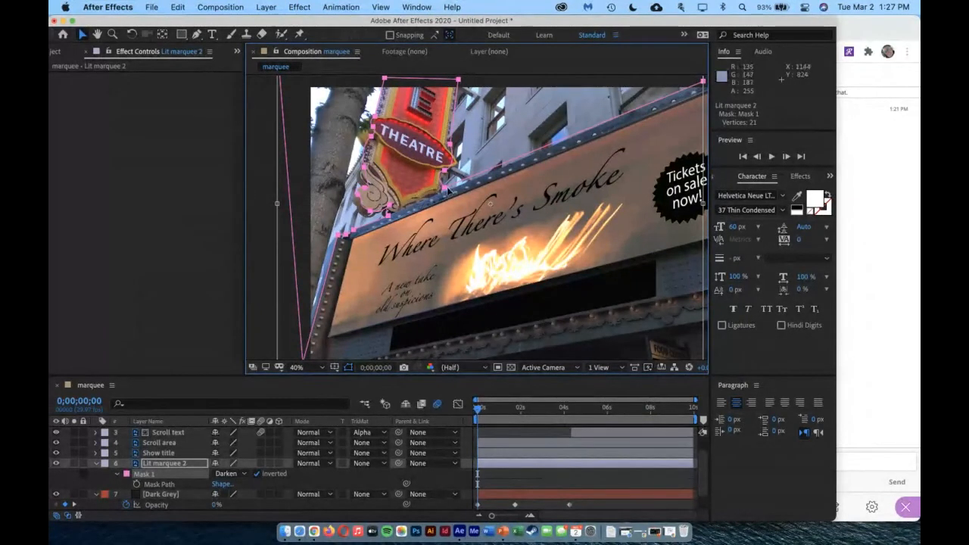
{"action": "left_click", "coordinate": [169, 454]}
{"action": "left_click", "coordinate": [170, 463]}
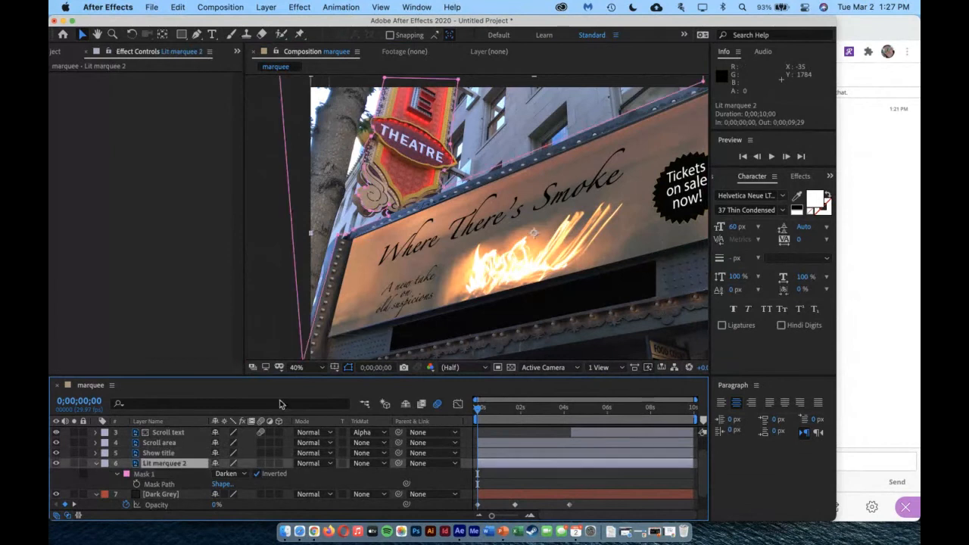
{"action": "left_click", "coordinate": [446, 193]}
{"action": "left_click", "coordinate": [444, 191]}
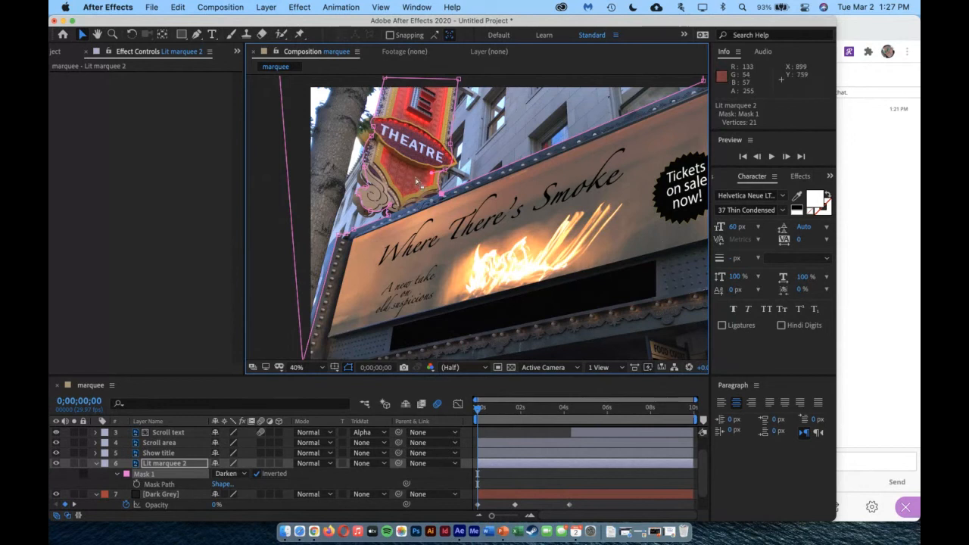
Collapse the properties of the Lit marquee 2 and Dark Grey layers and deselect the mask
{"action": "mouse_move", "coordinate": [477, 411]}
{"action": "left_mouse_down"}
{"action": "mouse_move", "coordinate": [656, 423]}
{"action": "mouse_move", "coordinate": [477, 424]}
{"action": "left_mouse_up"}
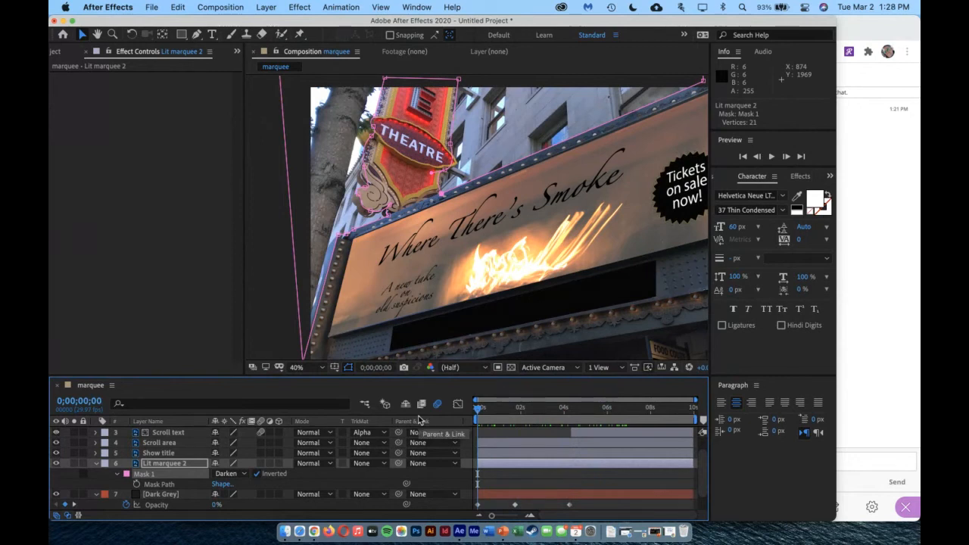
{"action": "left_click", "coordinate": [95, 463]}
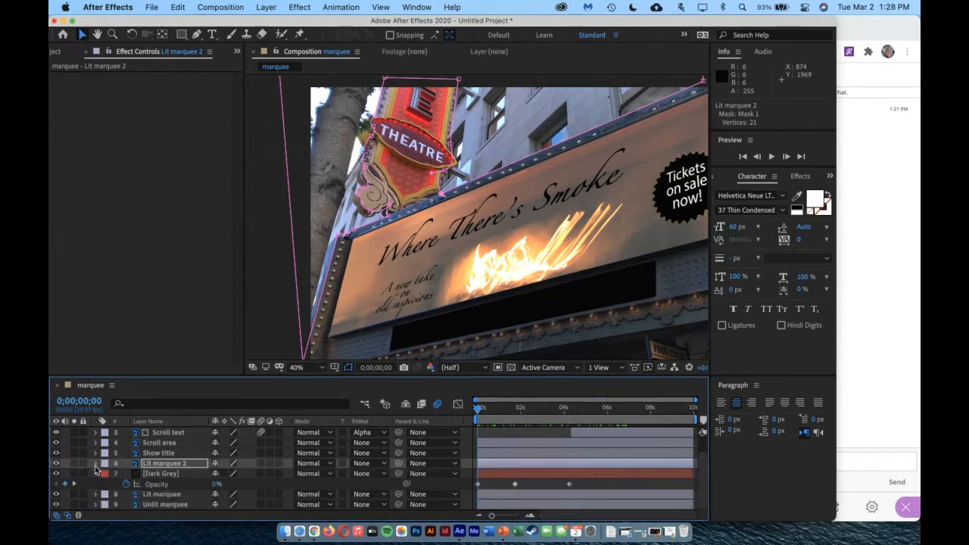
{"action": "left_click", "coordinate": [95, 473]}
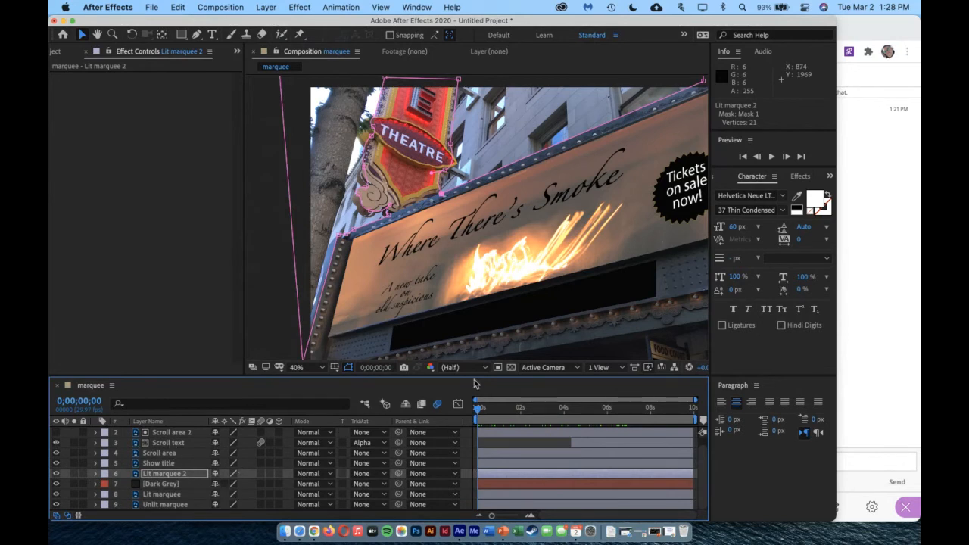
{"action": "left_click", "coordinate": [282, 318]}
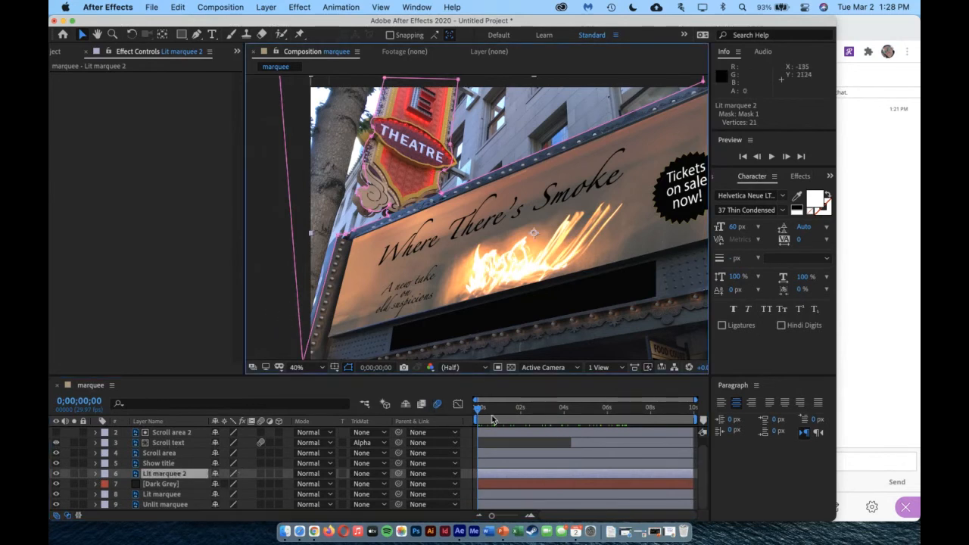
Preview the marquee animation from the start, with the whole composition fitted in the viewer
{"action": "key", "text": "space"}
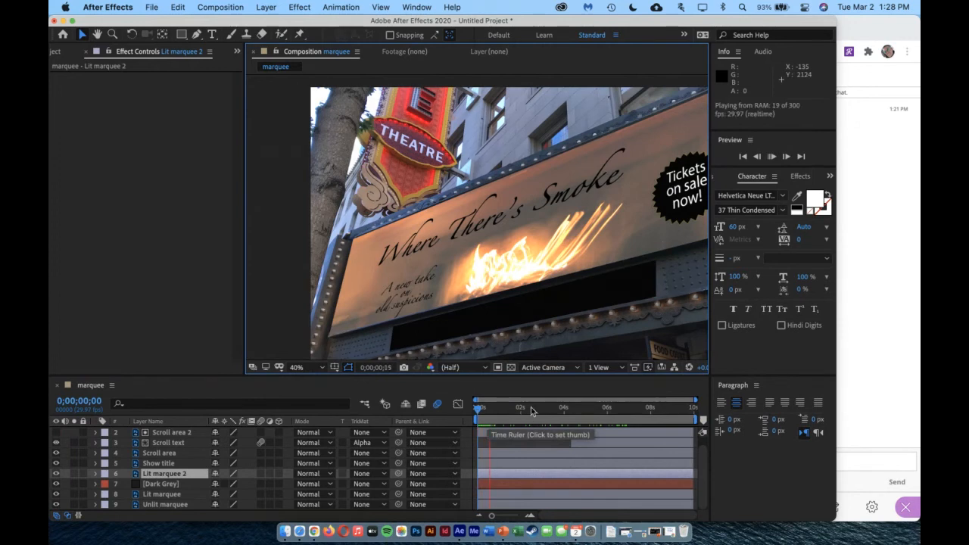
{"action": "left_click", "coordinate": [323, 367]}
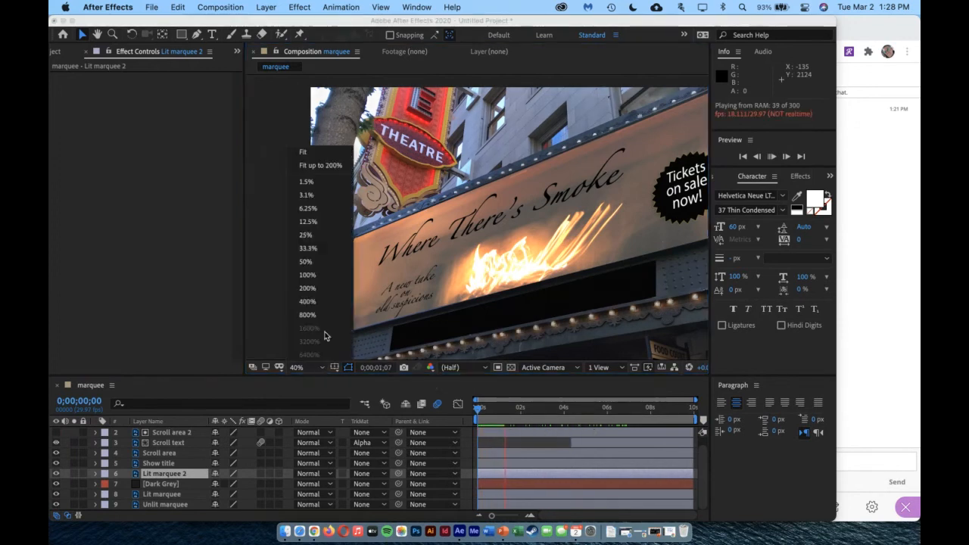
{"action": "left_click", "coordinate": [319, 165]}
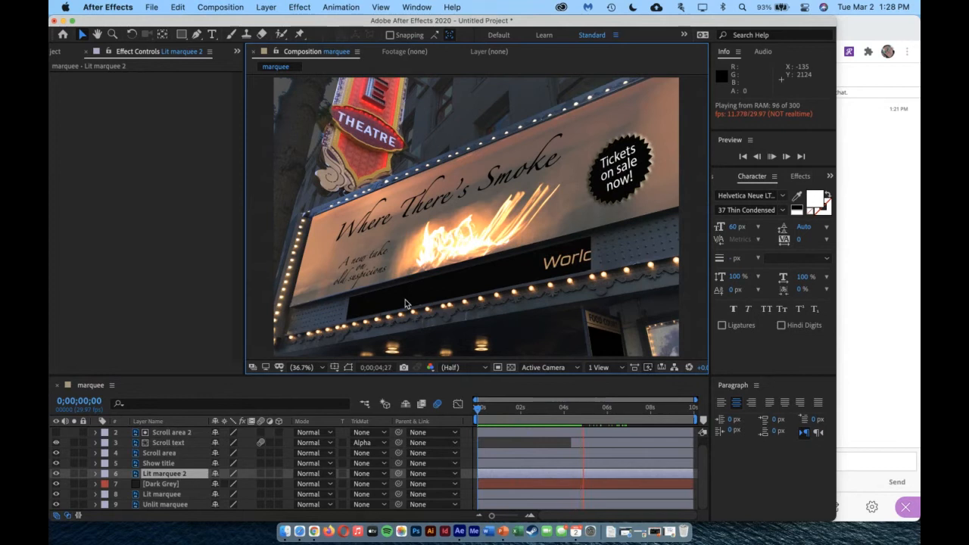
{"action": "key", "text": "space"}
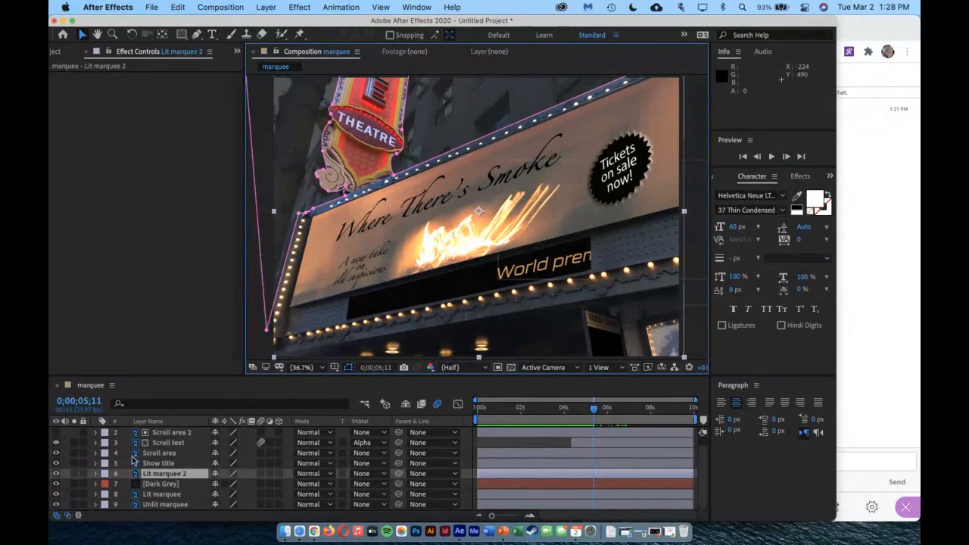
Duplicate the marquee composition in the project and open the duplicate in the timeline
{"action": "left_click", "coordinate": [178, 434]}
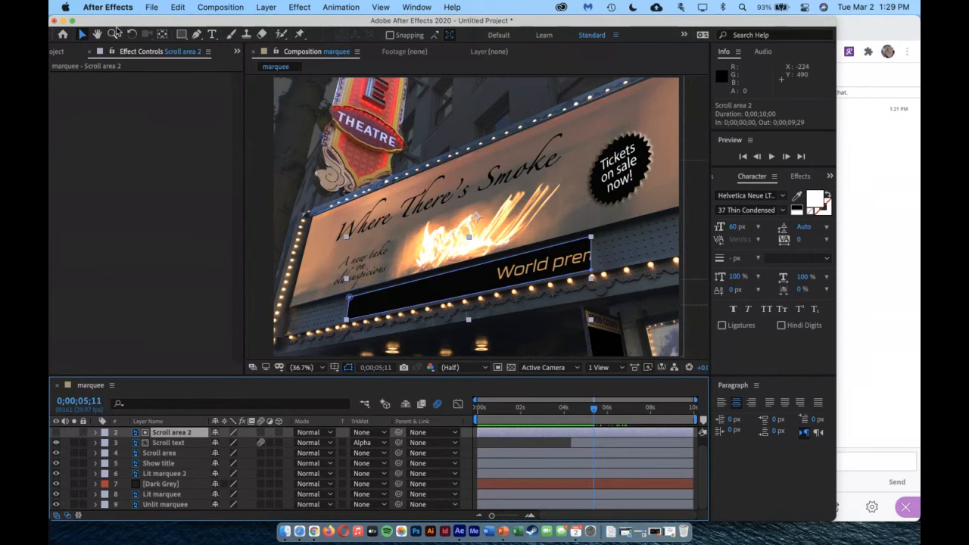
{"action": "left_click_drag", "start_coordinate": [112, 23], "coordinate": [122, 23]}
{"action": "left_click", "coordinate": [75, 51]}
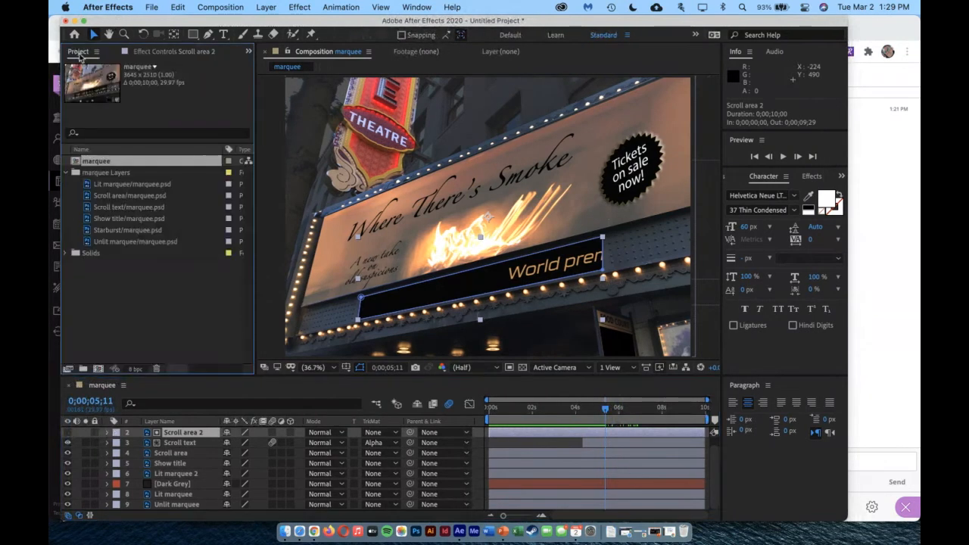
{"action": "right_click", "coordinate": [96, 163]}
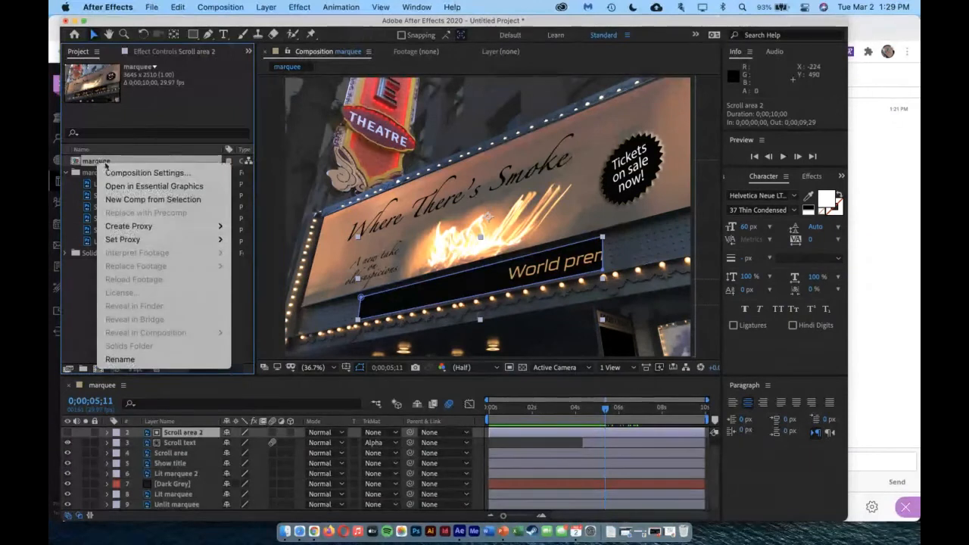
{"action": "left_click", "coordinate": [89, 164]}
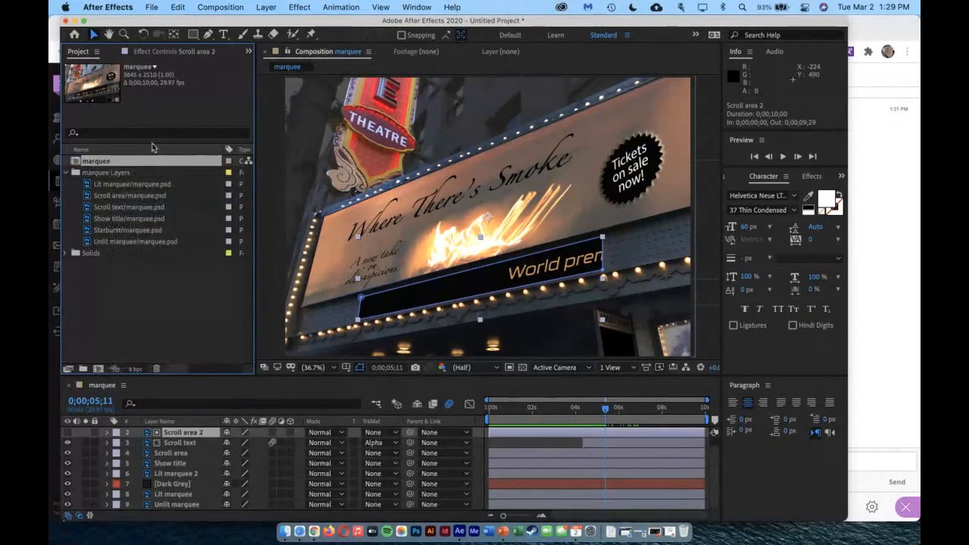
{"action": "left_click", "coordinate": [178, 6]}
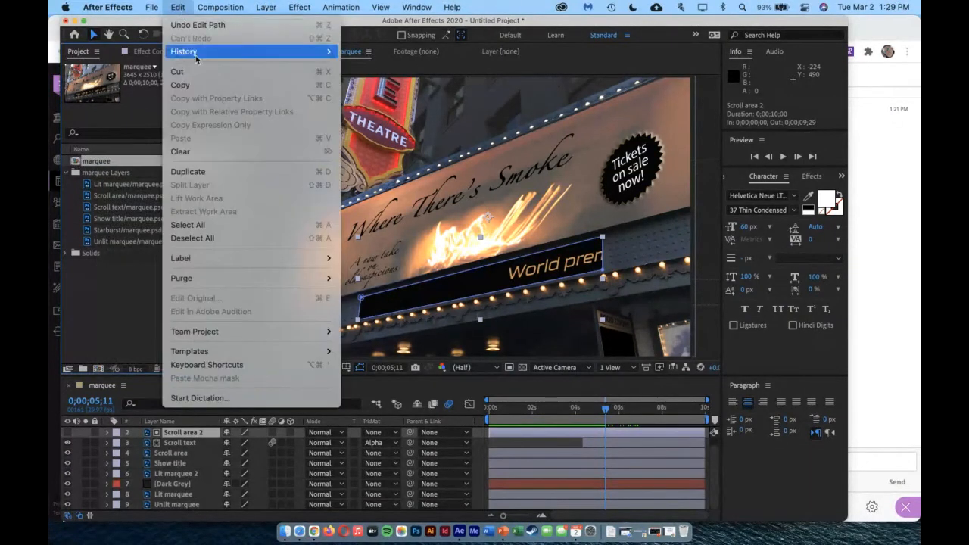
{"action": "left_click", "coordinate": [206, 173]}
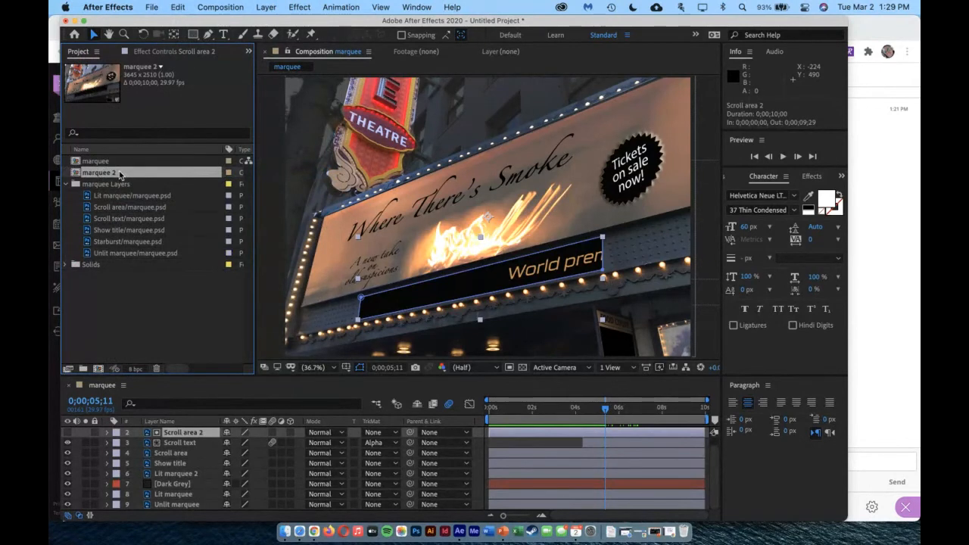
{"action": "double_click", "coordinate": [78, 176]}
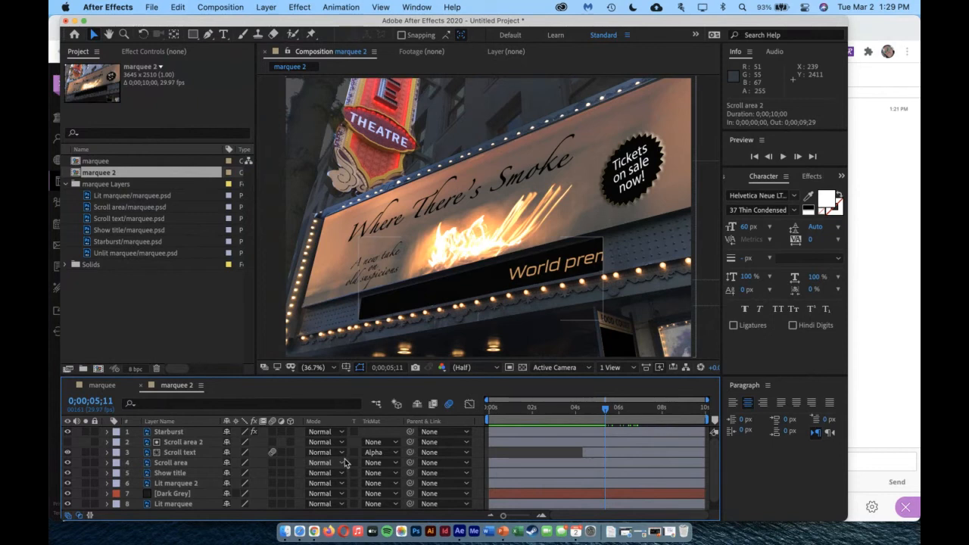
Pre-compose all layers of marquee 2, from Starburst to Unlit marquee, into Pre-comp 1 with all attributes moved into it
{"action": "left_click", "coordinate": [174, 432]}
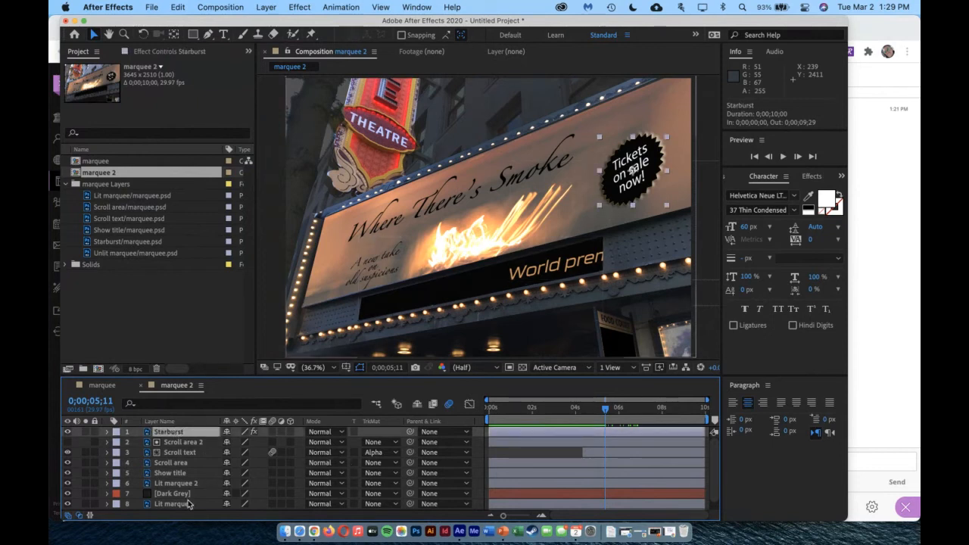
{"action": "left_click", "coordinate": [187, 504], "text": "shift"}
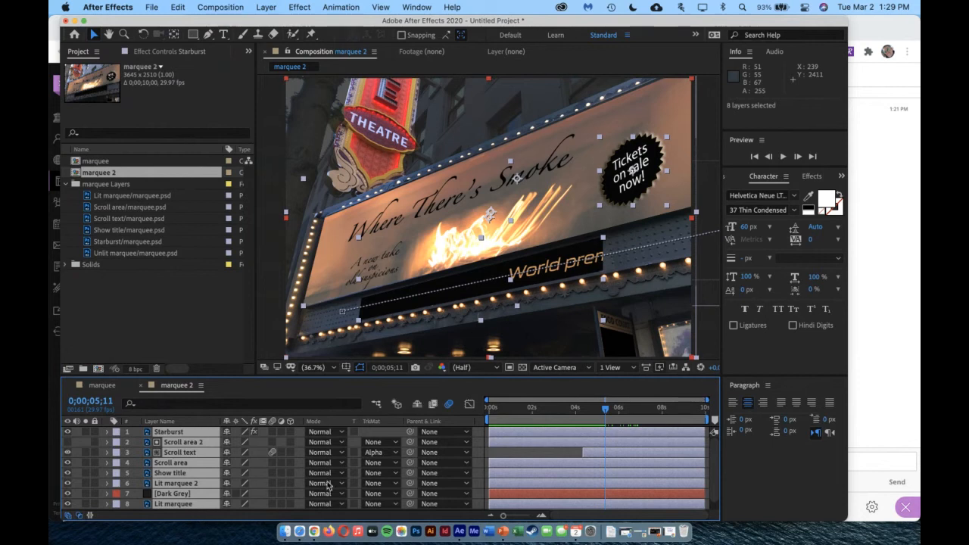
{"action": "scroll", "coordinate": [718, 488], "scroll_direction": "down", "scroll_amount": 1}
{"action": "scroll", "coordinate": [717, 496], "scroll_direction": "down", "scroll_amount": 1}
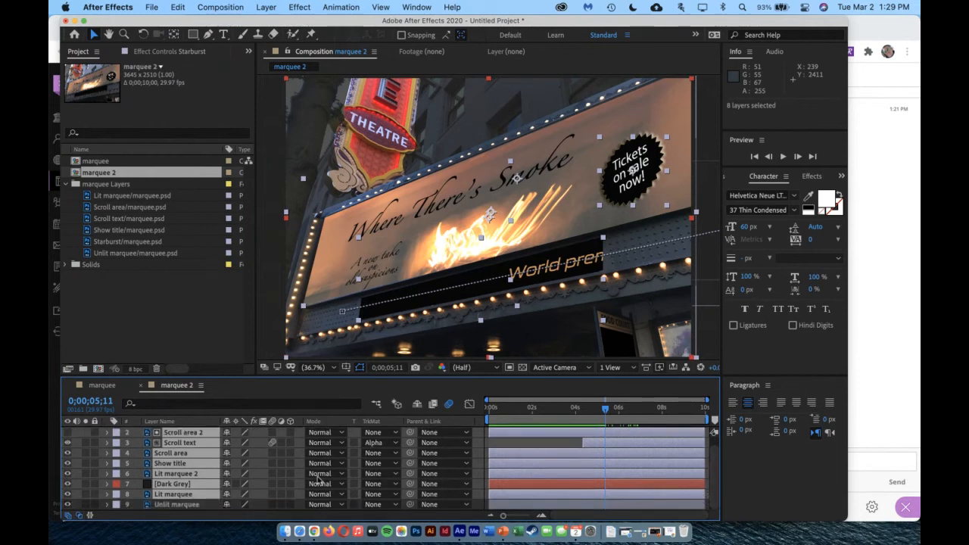
{"action": "left_click", "coordinate": [171, 507], "text": "shift"}
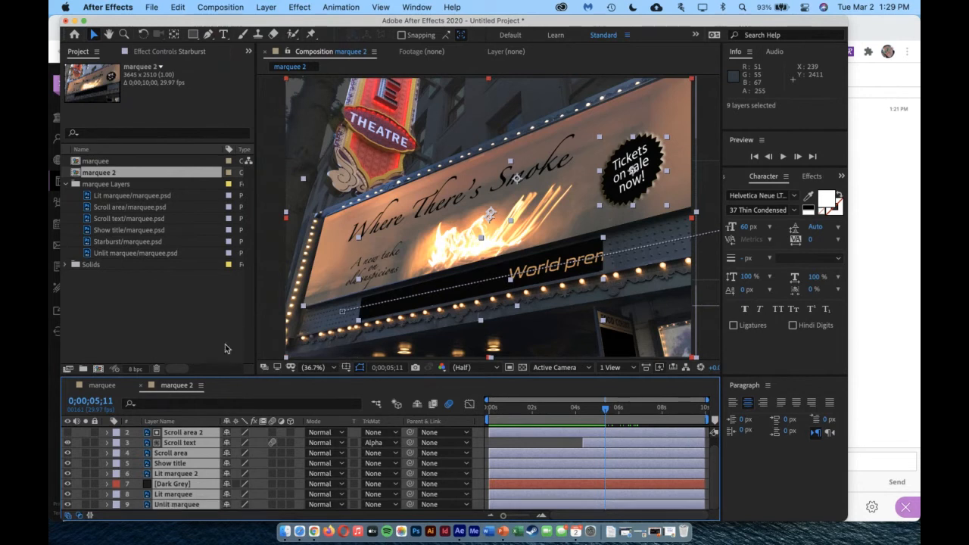
{"action": "left_click_drag", "start_coordinate": [228, 375], "coordinate": [229, 348]}
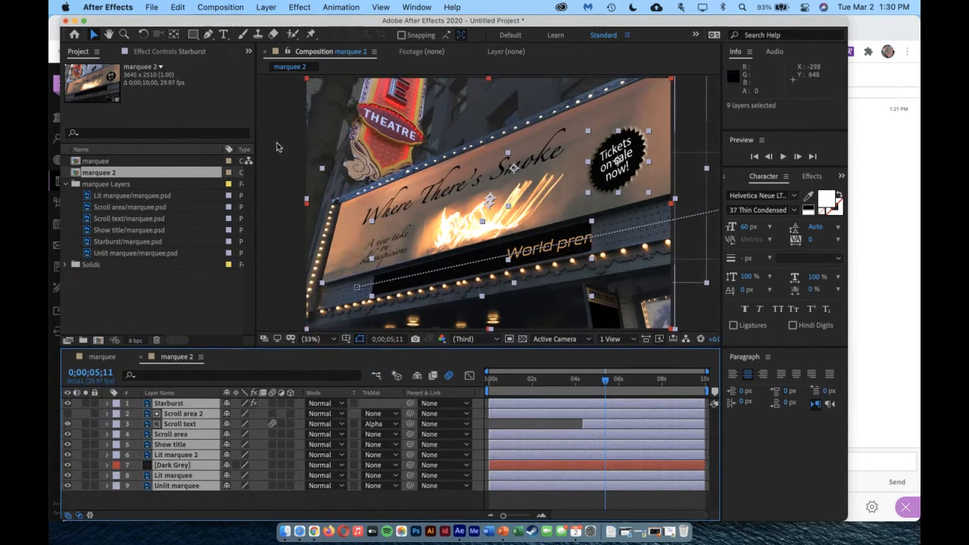
{"action": "left_click", "coordinate": [267, 7]}
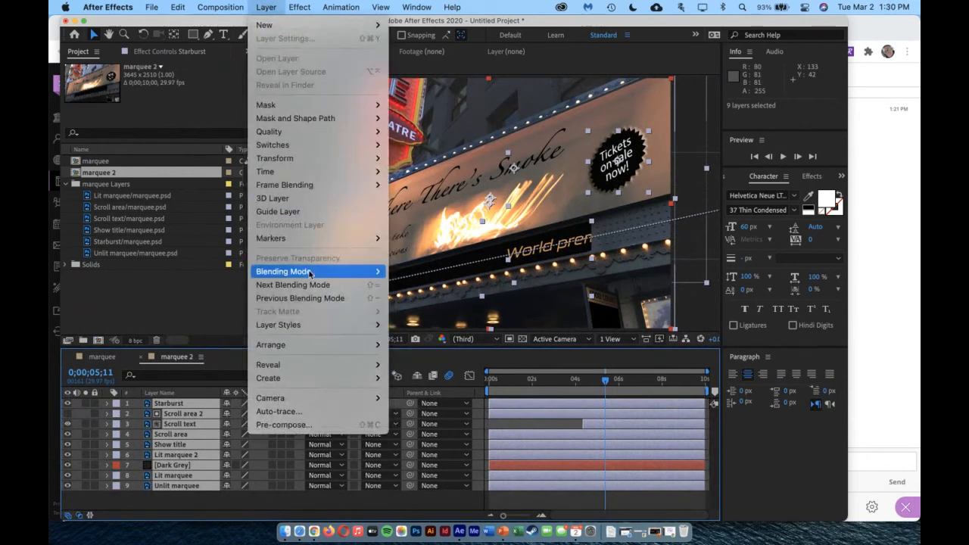
{"action": "left_click", "coordinate": [299, 424]}
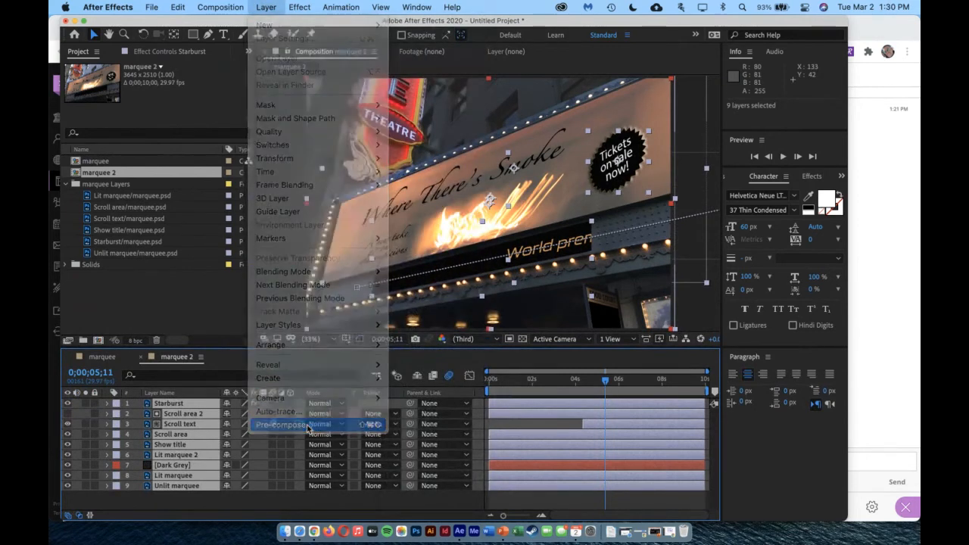
{"action": "left_click_drag", "start_coordinate": [180, 84], "coordinate": [421, 97]}
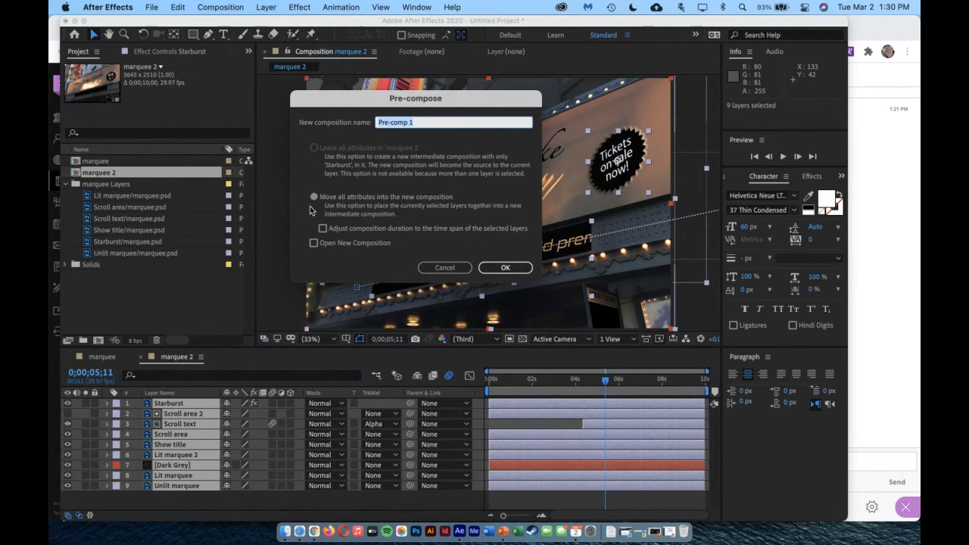
{"action": "left_click", "coordinate": [522, 269]}
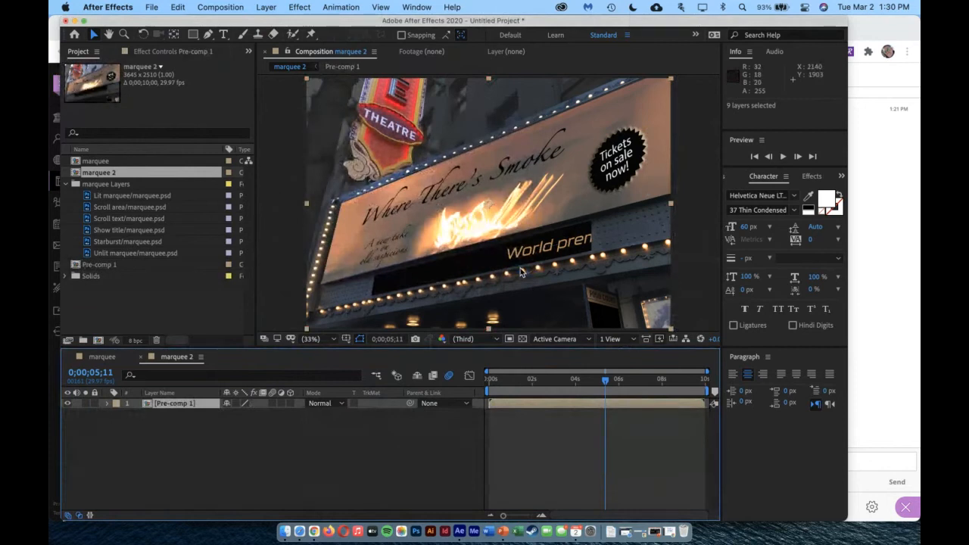
Enable time remapping on the Pre-comp 1 layer with the current time at 0;00;00;00
{"action": "left_click_drag", "start_coordinate": [604, 380], "coordinate": [426, 402]}
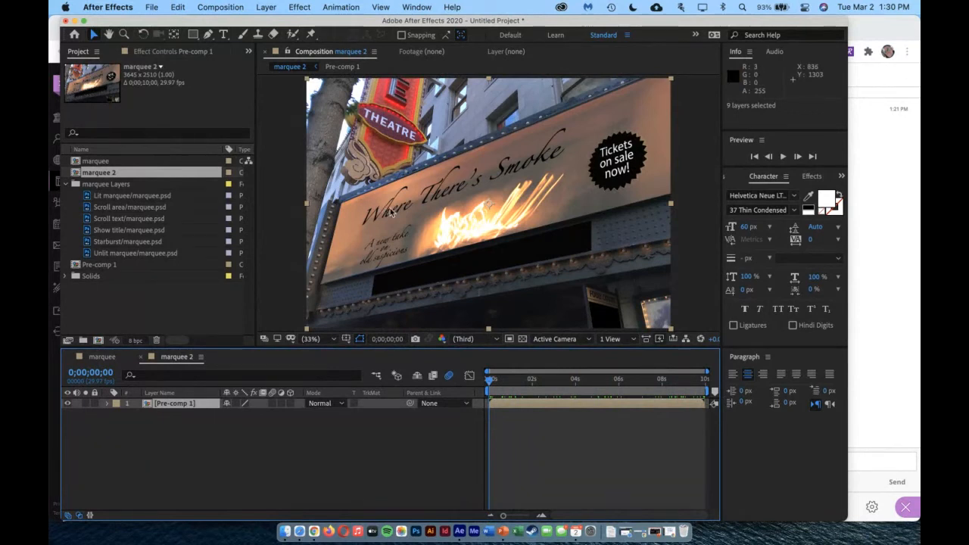
{"action": "left_click", "coordinate": [267, 7]}
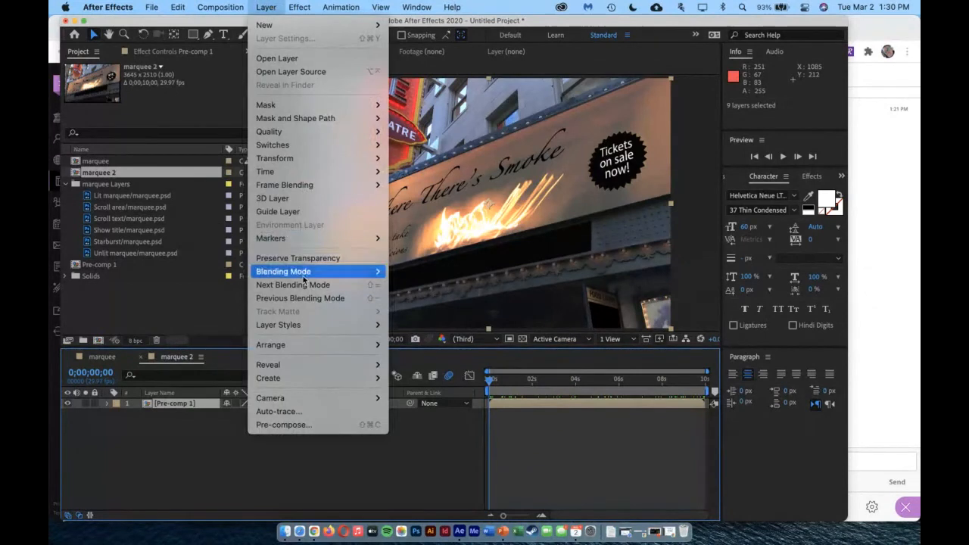
{"action": "mouse_move", "coordinate": [302, 171]}
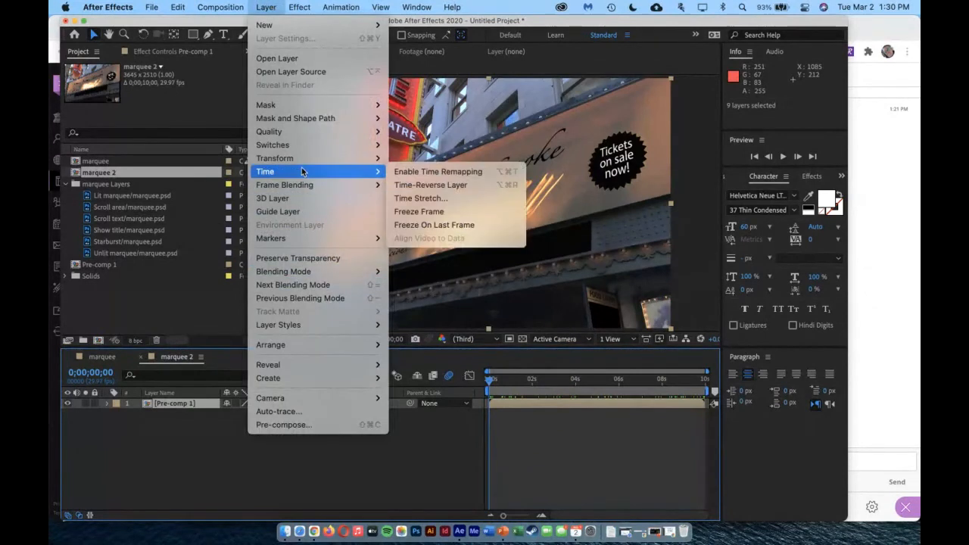
{"action": "left_click", "coordinate": [439, 172]}
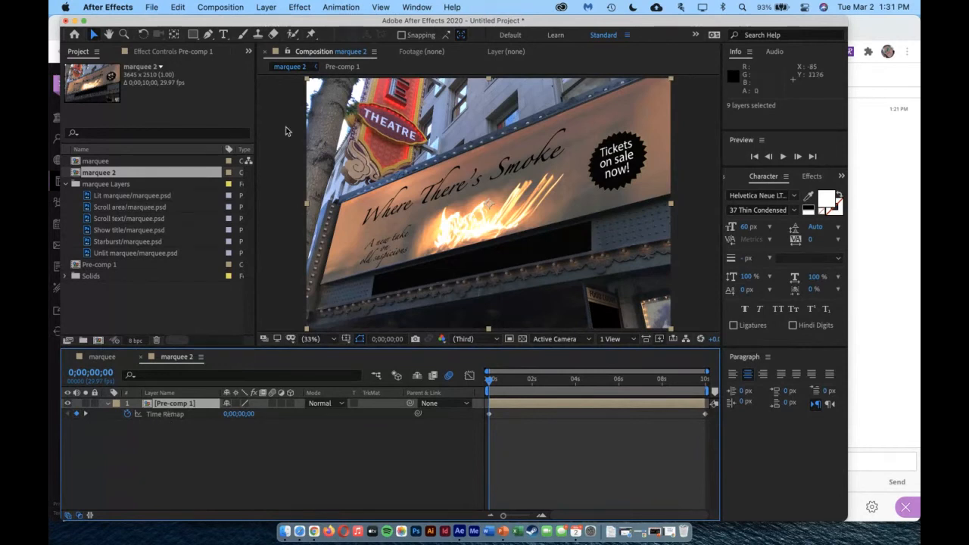
Open the Pre-comp 1 layer in its own layer viewer and play it until about 0;00;06;06
{"action": "left_click", "coordinate": [266, 7]}
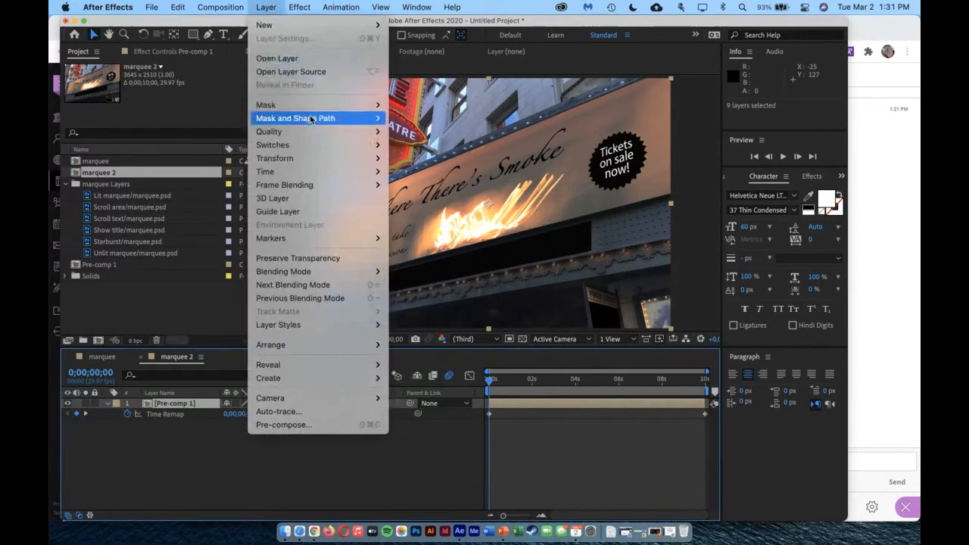
{"action": "left_click", "coordinate": [300, 59]}
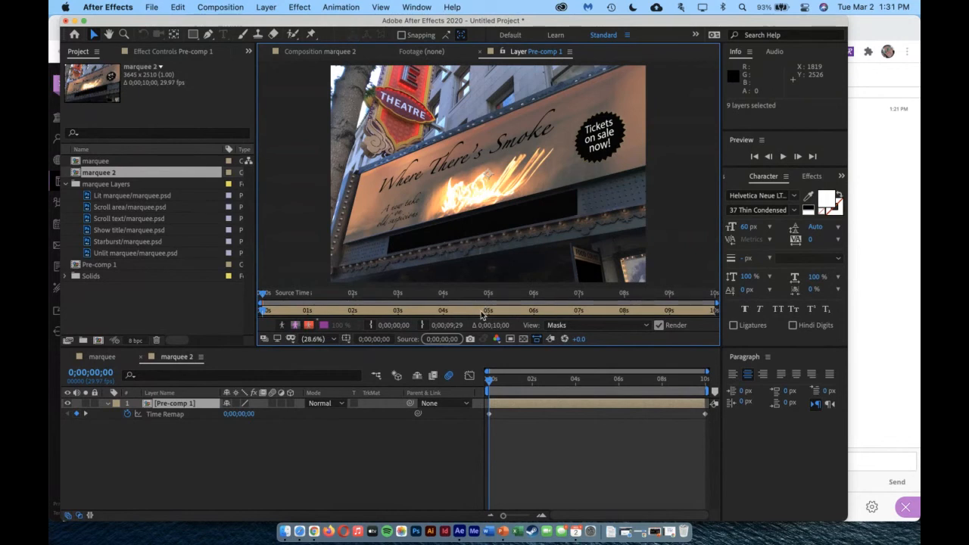
{"action": "key", "text": "space"}
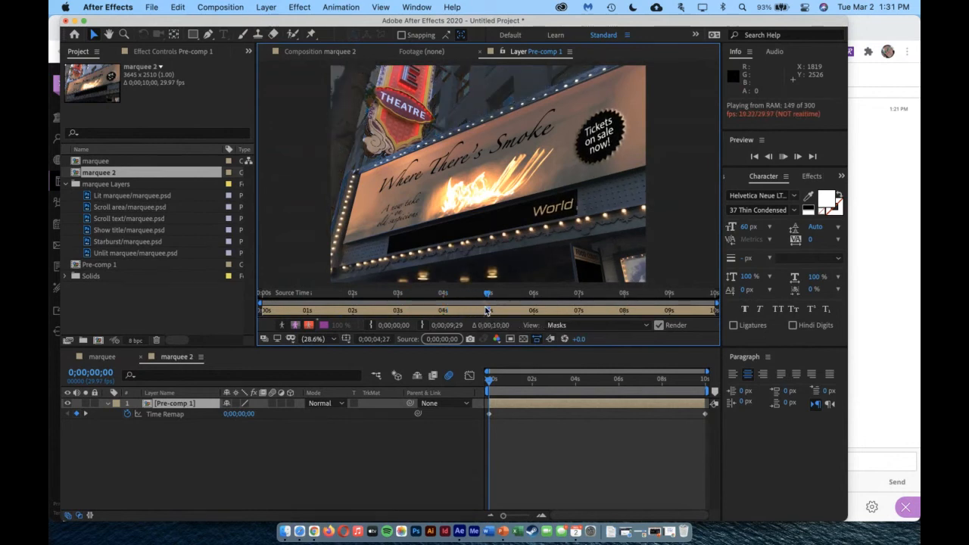
{"action": "key", "text": "space"}
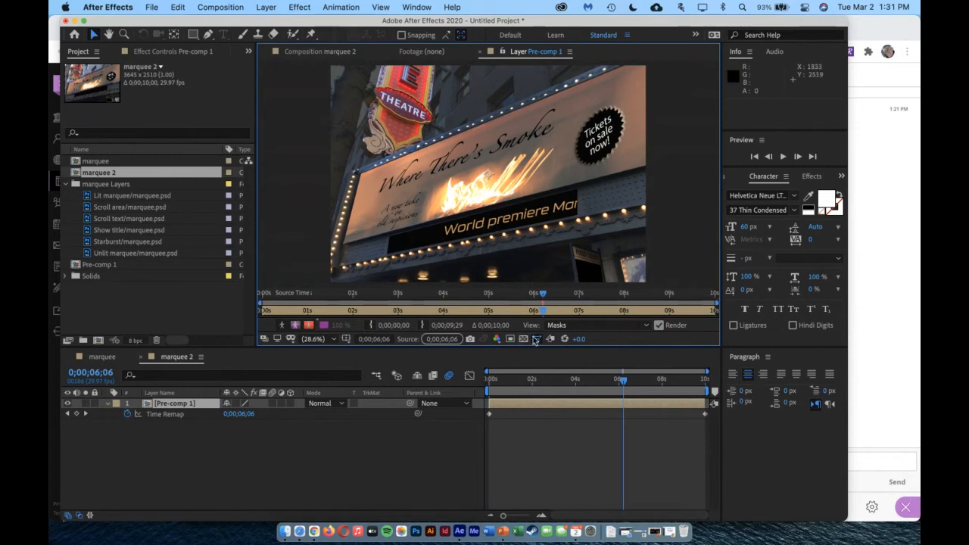
Remap Pre-comp 1 so 0;00;06;06 shows source time 0;00;02;00 and 0;00;04;01 shows source time 0;00;01;28
{"action": "left_click_drag", "start_coordinate": [542, 297], "coordinate": [354, 303]}
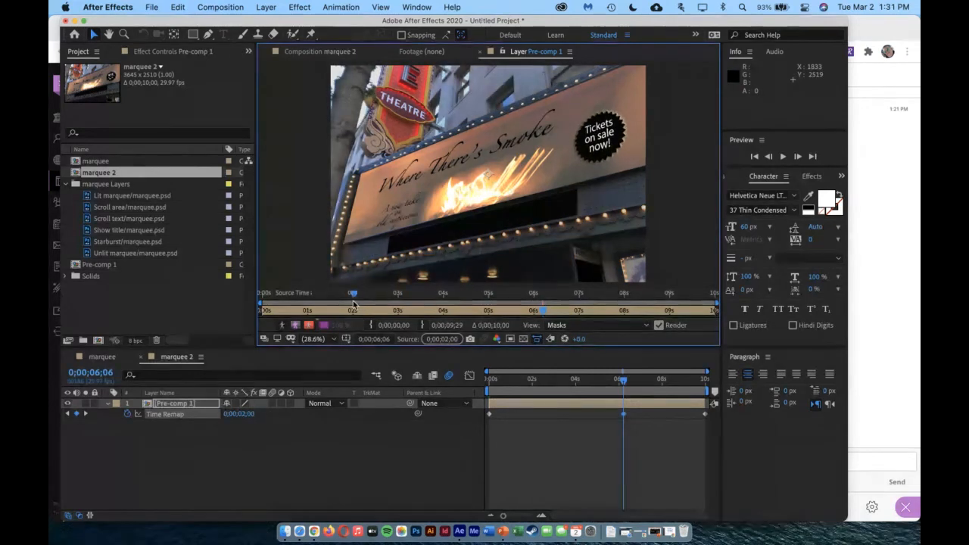
{"action": "mouse_move", "coordinate": [542, 311]}
{"action": "left_mouse_down"}
{"action": "mouse_move", "coordinate": [353, 312]}
{"action": "mouse_move", "coordinate": [444, 310]}
{"action": "left_mouse_up"}
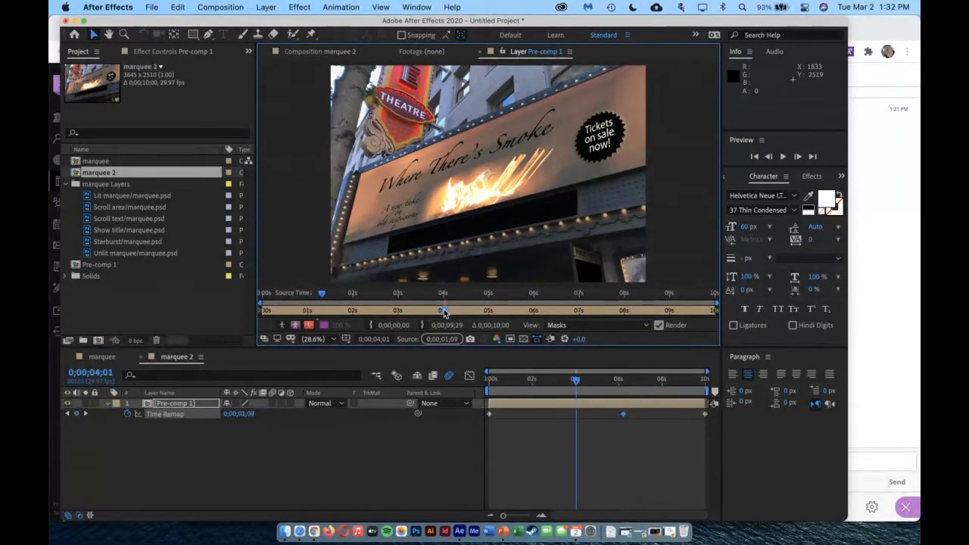
{"action": "left_click_drag", "start_coordinate": [322, 294], "coordinate": [352, 295]}
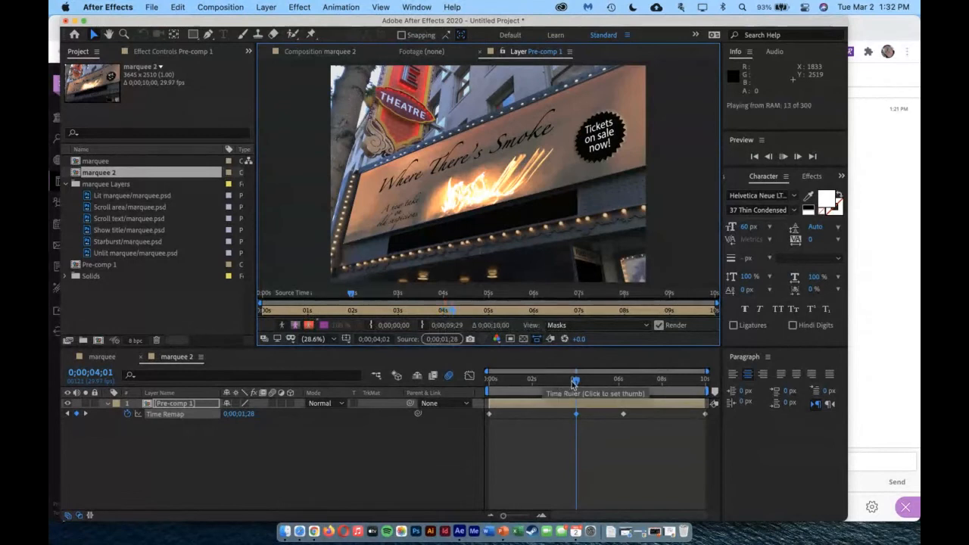
Preview the remapped Pre-comp 1 layer from the start and check the playback around 0;00;03;26
{"action": "left_click", "coordinate": [630, 400]}
{"action": "key", "text": "Home"}
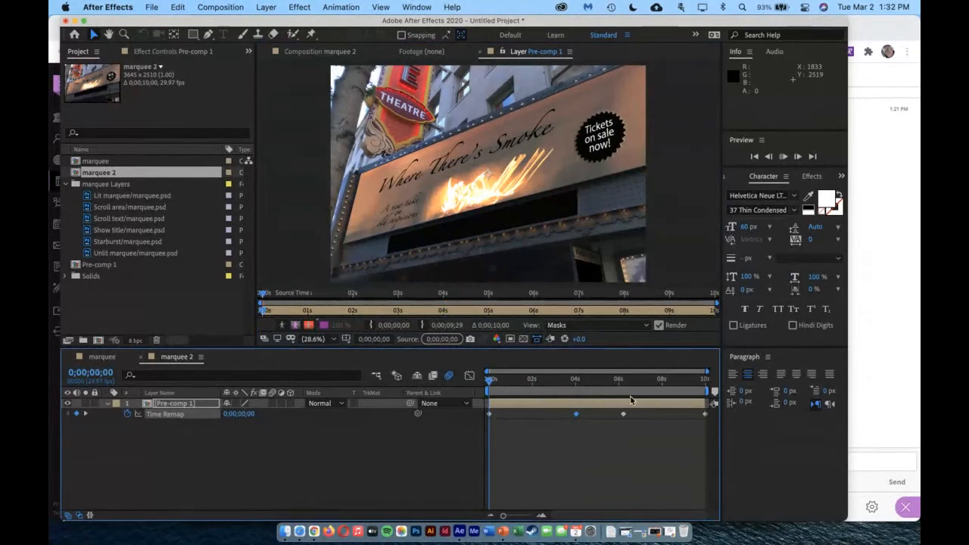
{"action": "key", "text": "space"}
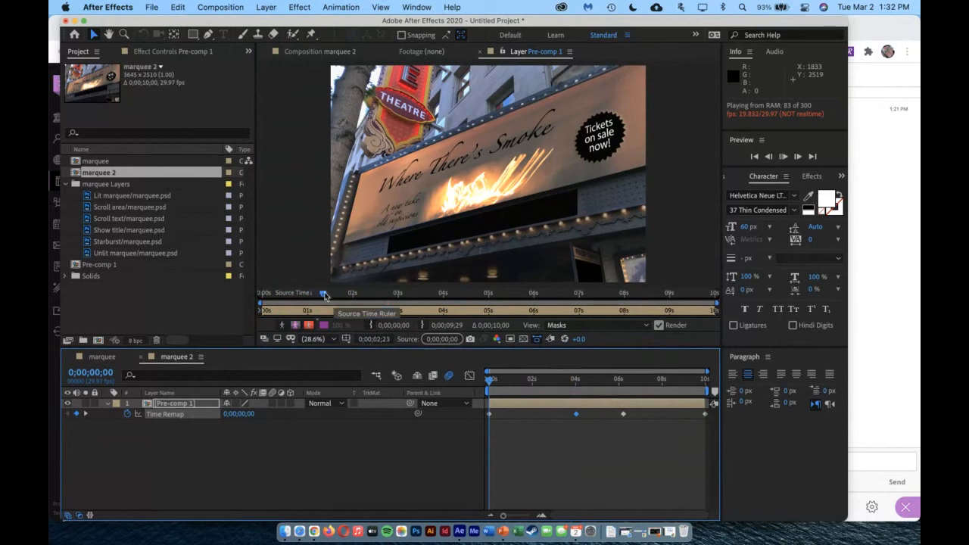
{"action": "key", "text": "space"}
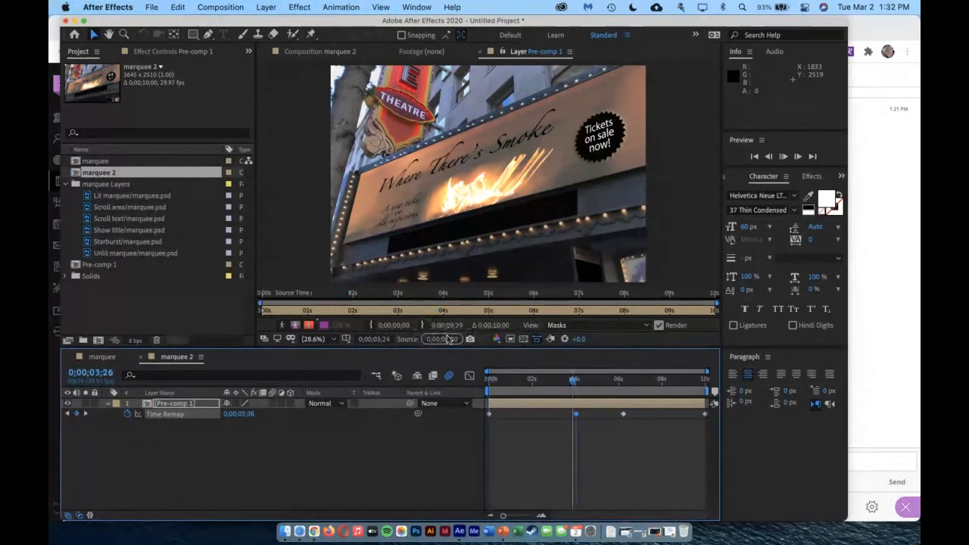
{"action": "left_click_drag", "start_coordinate": [449, 339], "coordinate": [424, 322]}
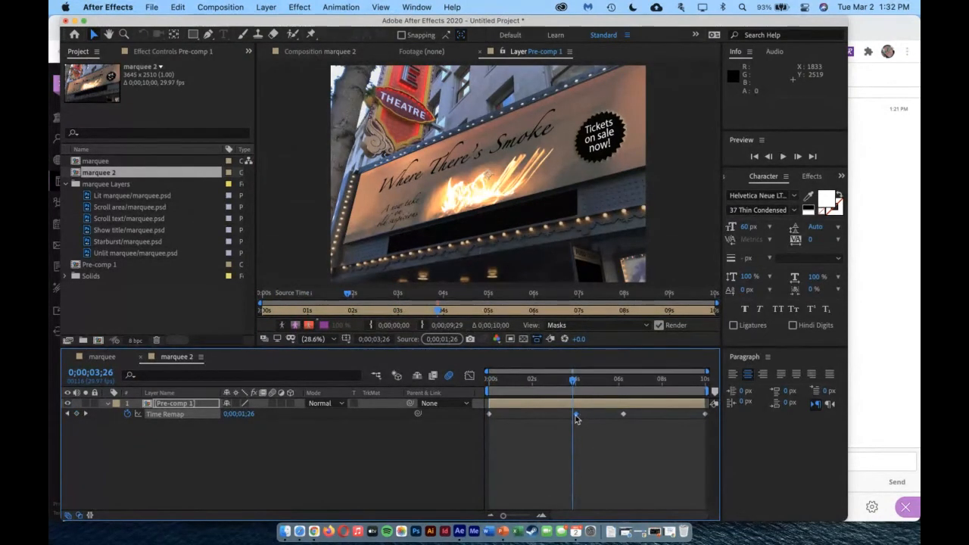
Move the two middle Time Remap keyframes earlier, to about 2 seconds and 0;00;03;29, and scrub to 0;00;05;10
{"action": "left_click_drag", "start_coordinate": [576, 416], "coordinate": [535, 415]}
{"action": "left_click", "coordinate": [624, 416]}
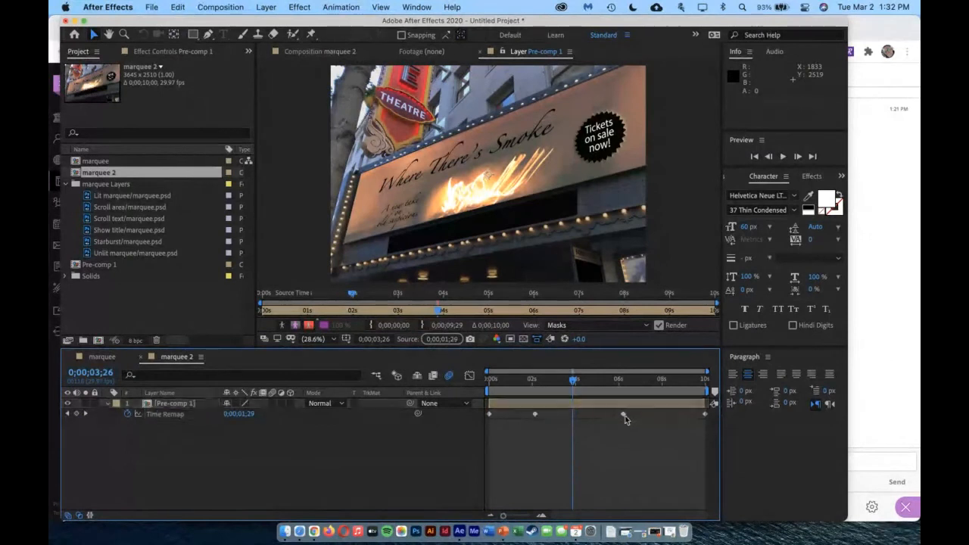
{"action": "left_click_drag", "start_coordinate": [625, 415], "coordinate": [604, 393]}
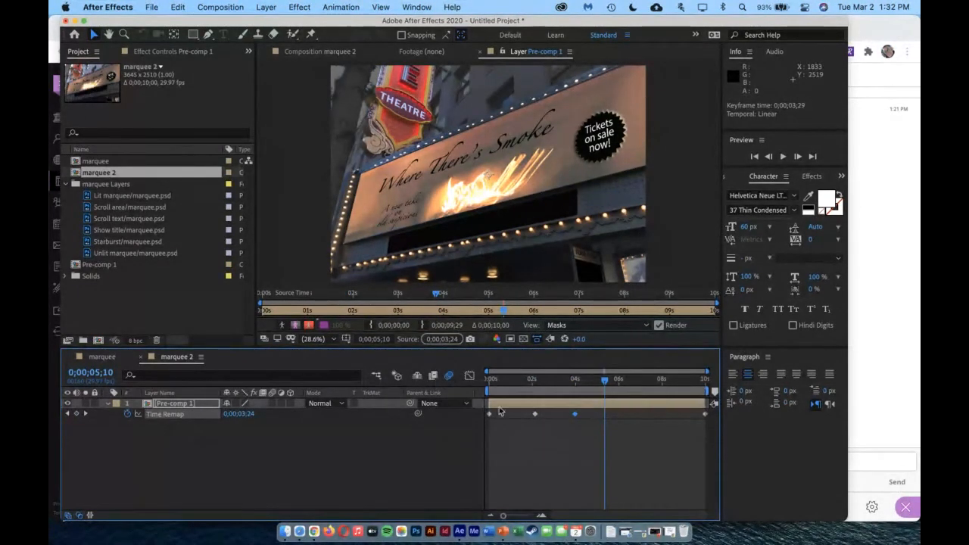
Show the Time Remap curve in the Graph Editor and reshape it into a peak near 5 seconds followed by a drop to the baseline
{"action": "left_click", "coordinate": [469, 376]}
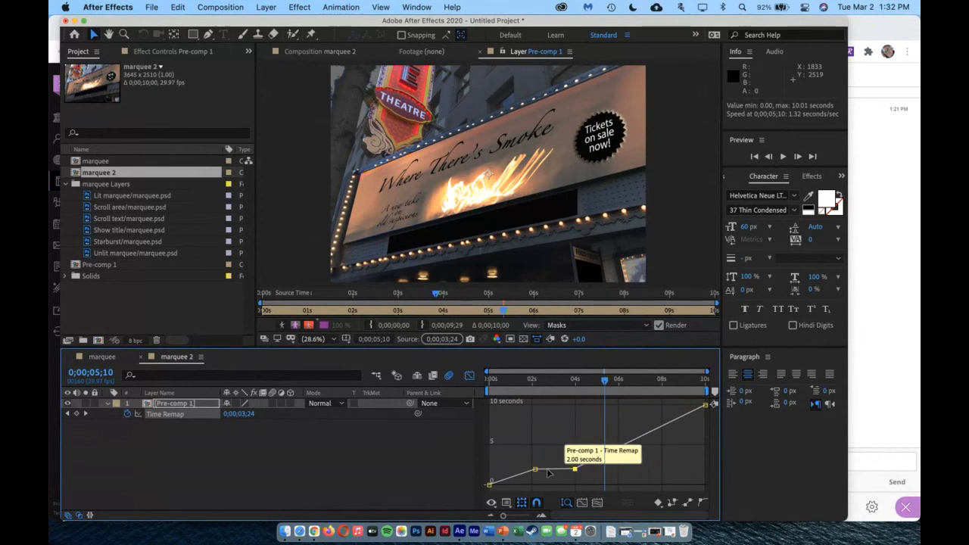
{"action": "mouse_move", "coordinate": [535, 470]}
{"action": "left_mouse_down"}
{"action": "mouse_move", "coordinate": [531, 450]}
{"action": "mouse_move", "coordinate": [540, 484]}
{"action": "left_mouse_up"}
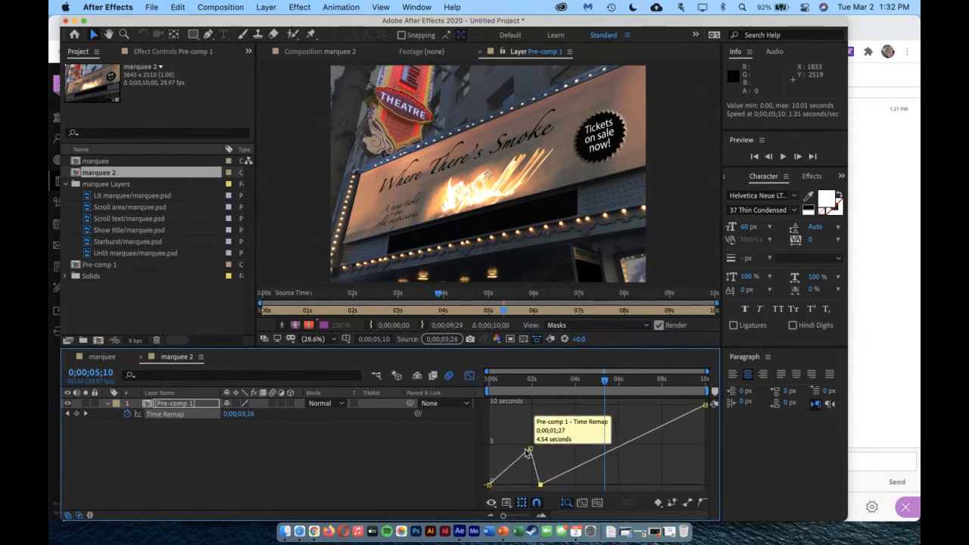
{"action": "left_click_drag", "start_coordinate": [530, 450], "coordinate": [519, 450]}
{"action": "left_click_drag", "start_coordinate": [604, 378], "coordinate": [540, 391]}
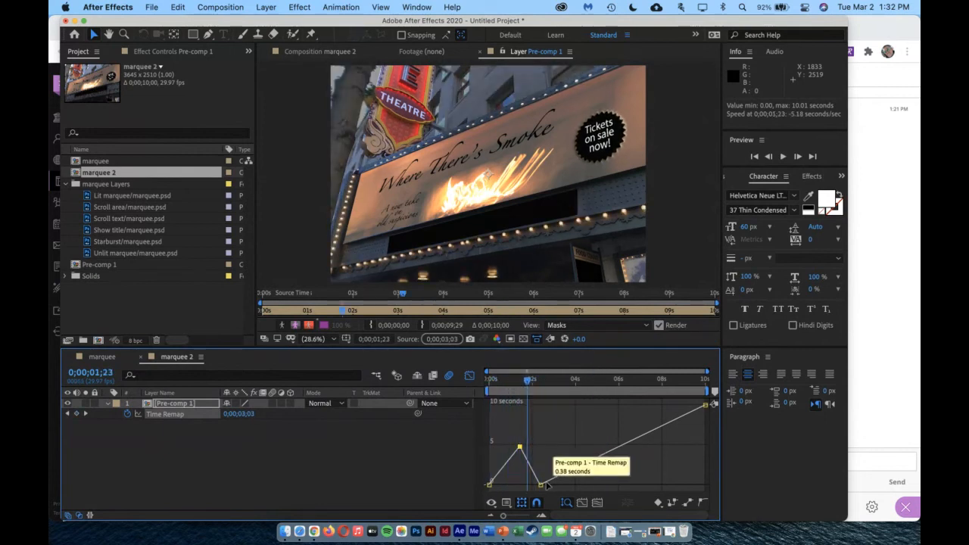
Try higher values for the low Time Remap keyframe after the peak, and return it to the graph's baseline
{"action": "left_click_drag", "start_coordinate": [539, 484], "coordinate": [537, 457]}
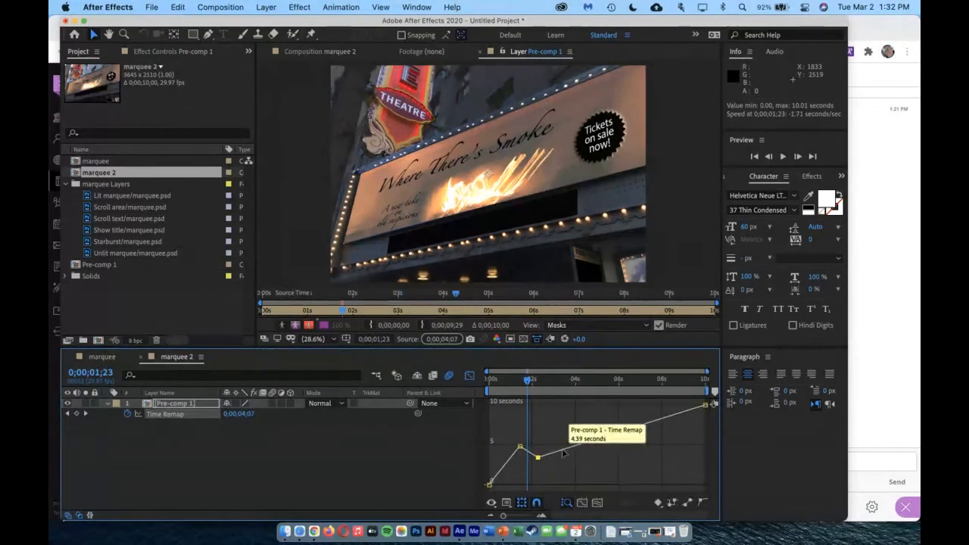
{"action": "left_click", "coordinate": [563, 451]}
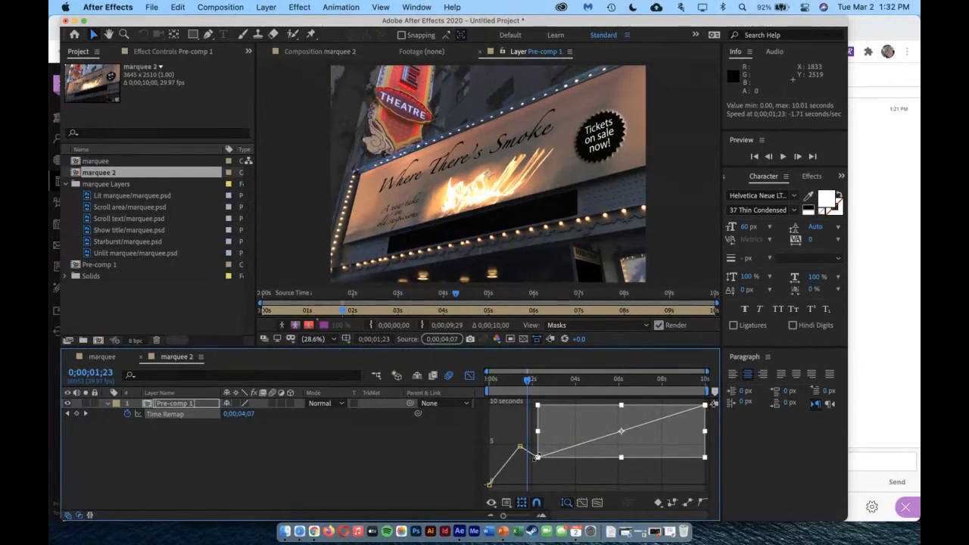
{"action": "left_click_drag", "start_coordinate": [535, 457], "coordinate": [537, 471]}
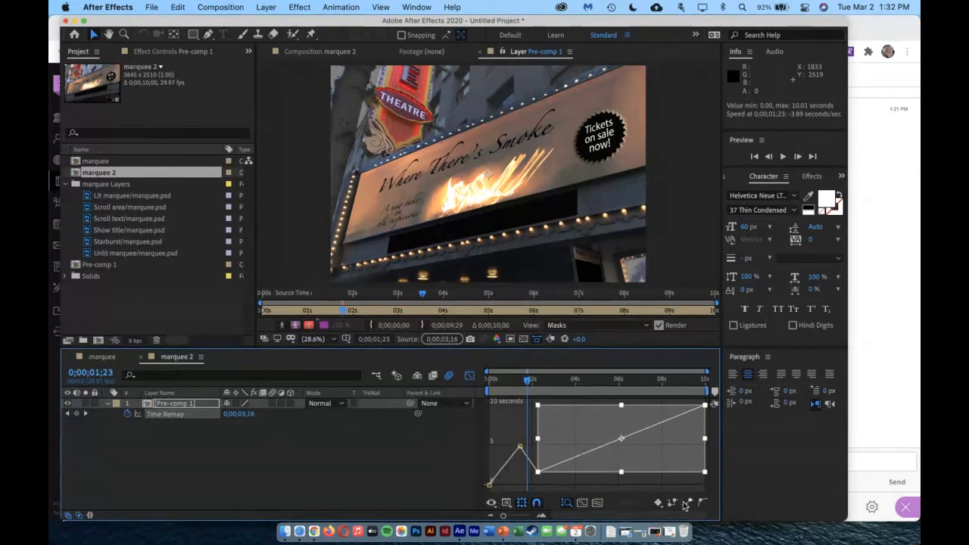
{"action": "left_click", "coordinate": [517, 450]}
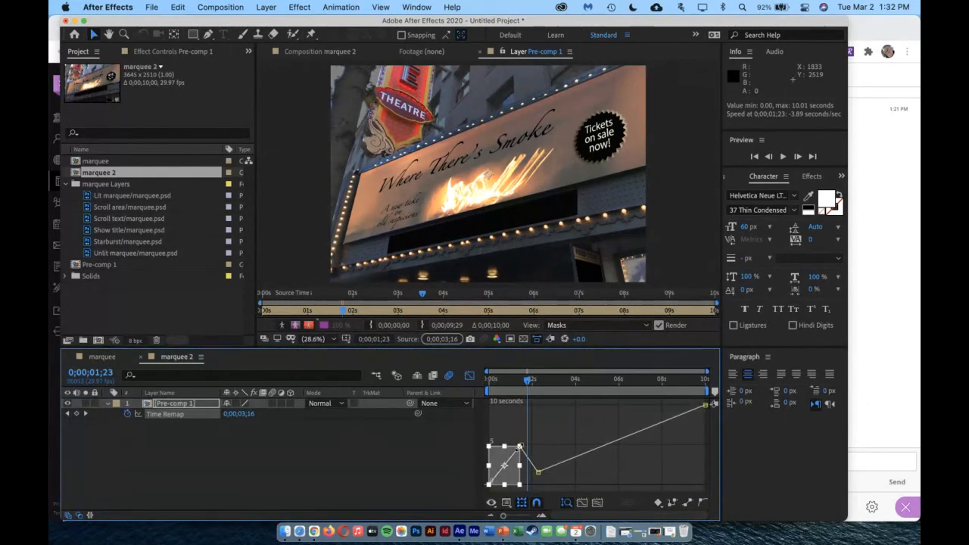
{"action": "left_click", "coordinate": [519, 448]}
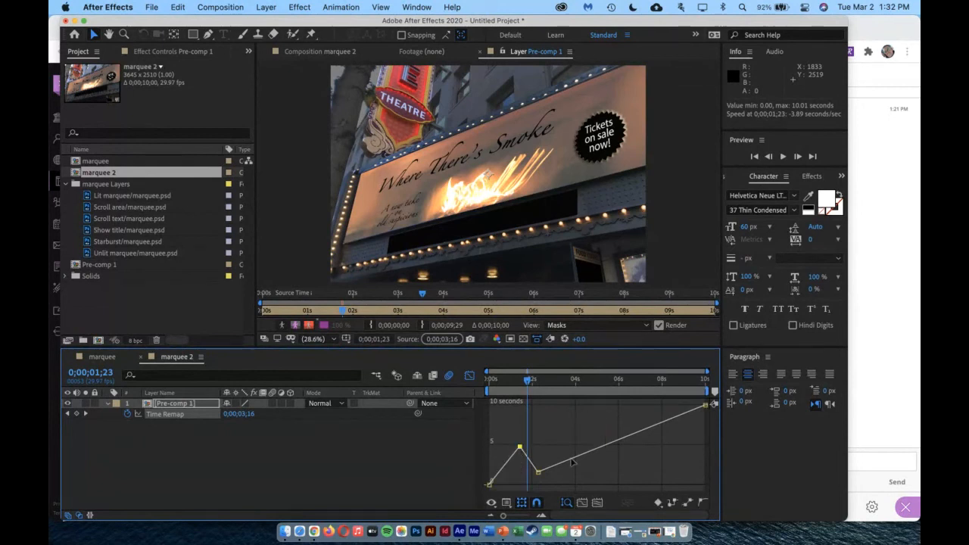
{"action": "left_click_drag", "start_coordinate": [537, 473], "coordinate": [538, 484]}
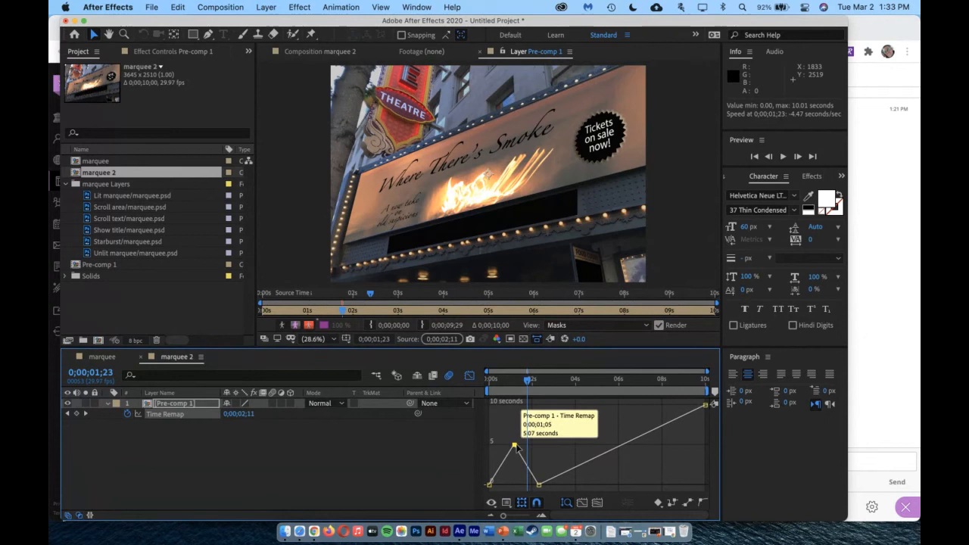
Shift the peak Time Remap keyframe slightly earlier and round it with Auto Bezier interpolation and longer curve handles
{"action": "left_click_drag", "start_coordinate": [520, 452], "coordinate": [515, 449]}
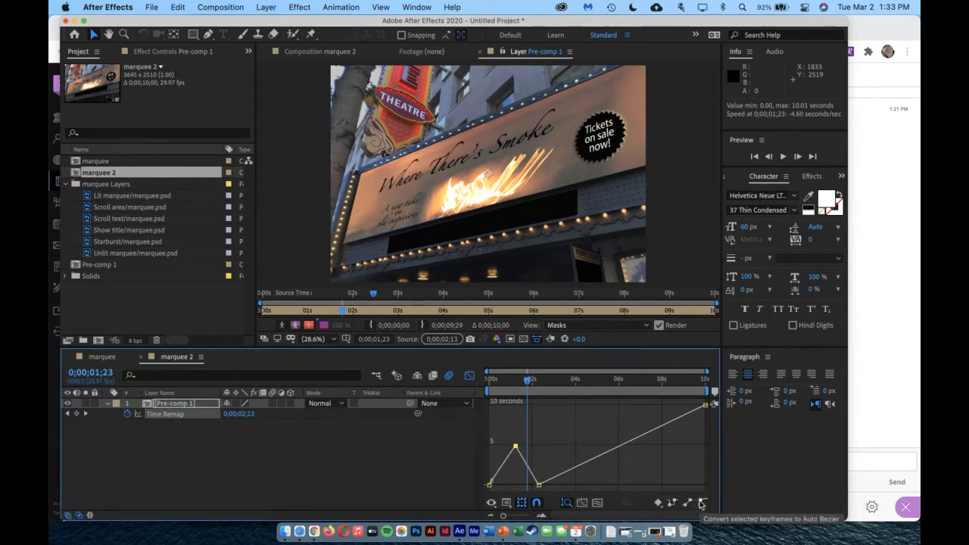
{"action": "left_click", "coordinate": [701, 504]}
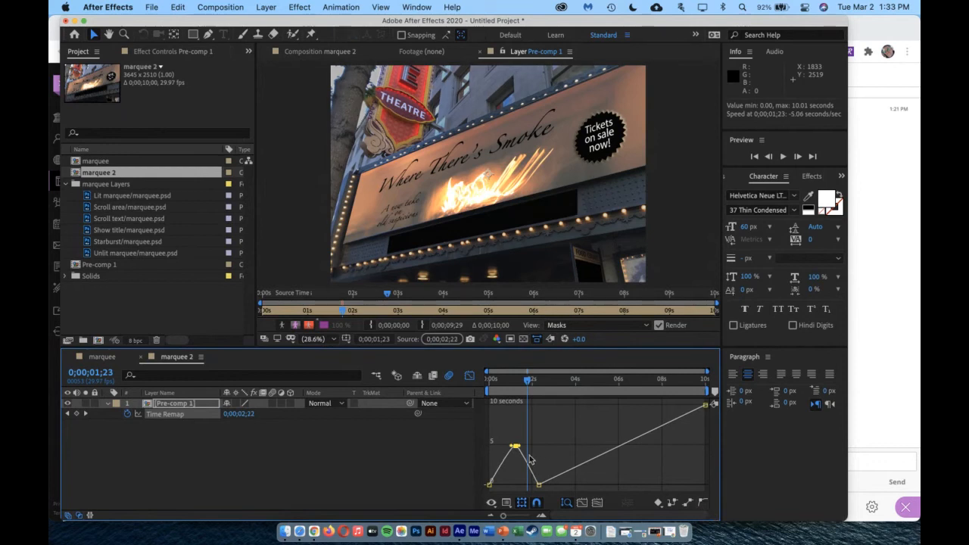
{"action": "mouse_move", "coordinate": [519, 448]}
{"action": "left_mouse_down"}
{"action": "mouse_move", "coordinate": [528, 446]}
{"action": "mouse_move", "coordinate": [502, 447]}
{"action": "left_mouse_up"}
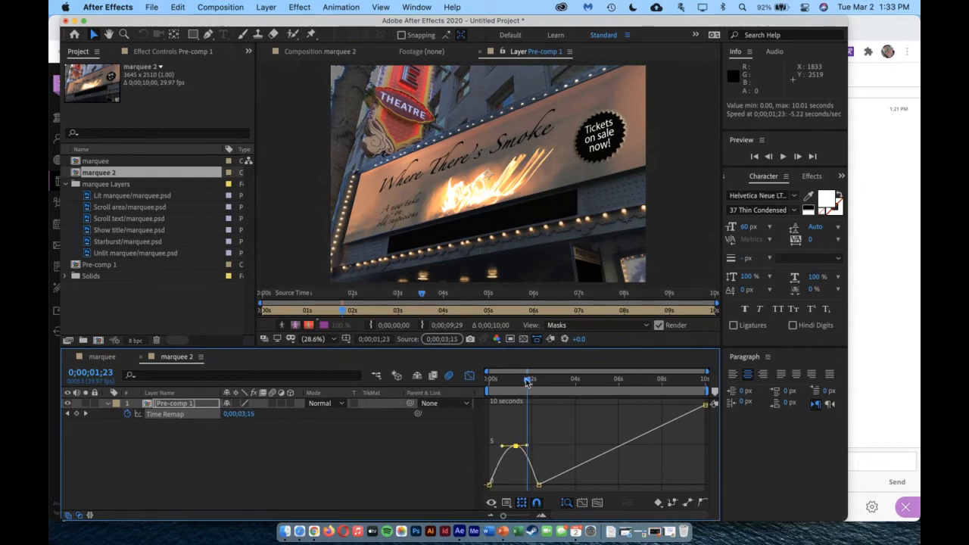
Try squeezing the Time Remap peak and low keyframes into the first second, scrubbing the timeline through to 0;00;09;29
{"action": "mouse_move", "coordinate": [528, 382]}
{"action": "left_mouse_down"}
{"action": "mouse_move", "coordinate": [497, 382]}
{"action": "mouse_move", "coordinate": [545, 387]}
{"action": "mouse_move", "coordinate": [534, 387]}
{"action": "left_mouse_up"}
{"action": "mouse_move", "coordinate": [517, 448]}
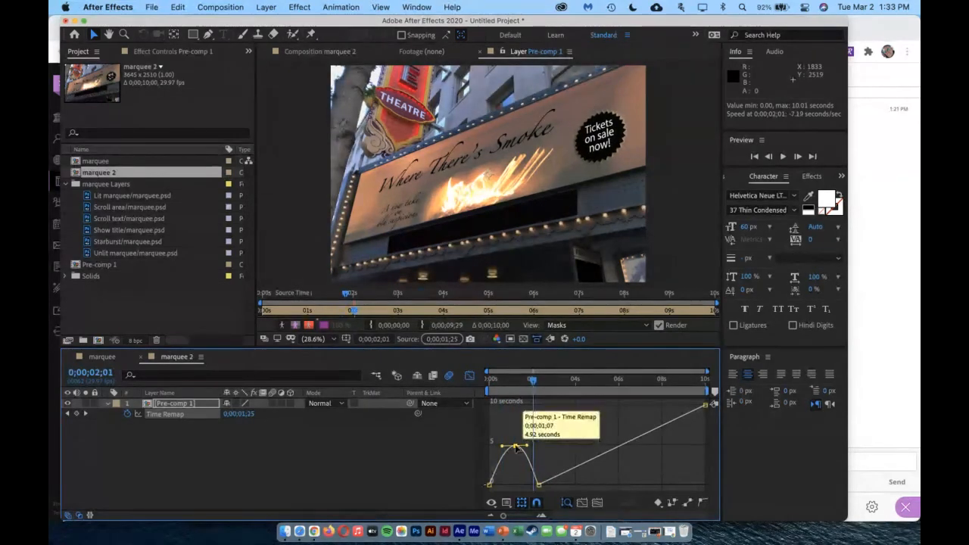
{"action": "left_click_drag", "start_coordinate": [538, 484], "coordinate": [515, 455]}
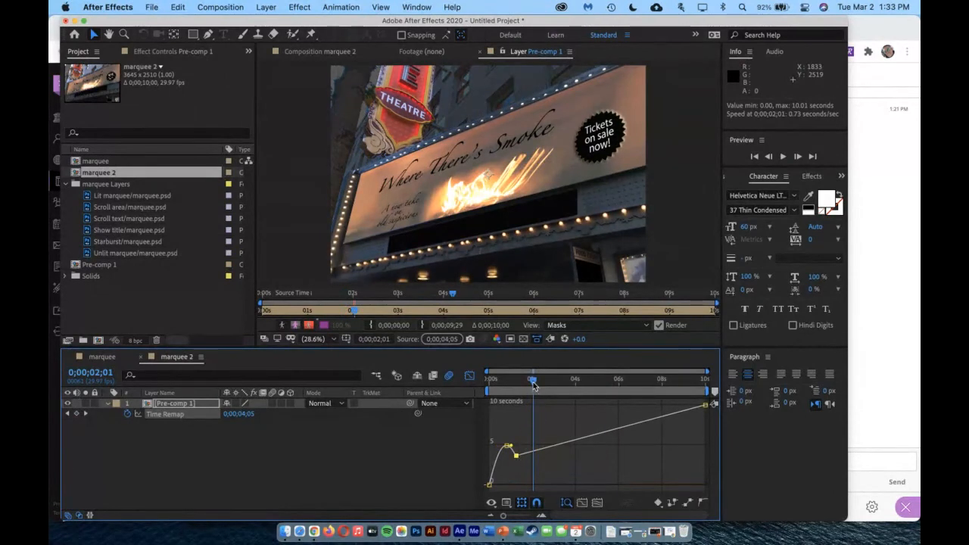
{"action": "mouse_move", "coordinate": [534, 386]}
{"action": "left_mouse_down"}
{"action": "mouse_move", "coordinate": [489, 387]}
{"action": "mouse_move", "coordinate": [520, 392]}
{"action": "left_mouse_up"}
{"action": "mouse_move", "coordinate": [507, 446]}
{"action": "left_mouse_down"}
{"action": "mouse_move", "coordinate": [498, 446]}
{"action": "mouse_move", "coordinate": [503, 452]}
{"action": "left_mouse_up"}
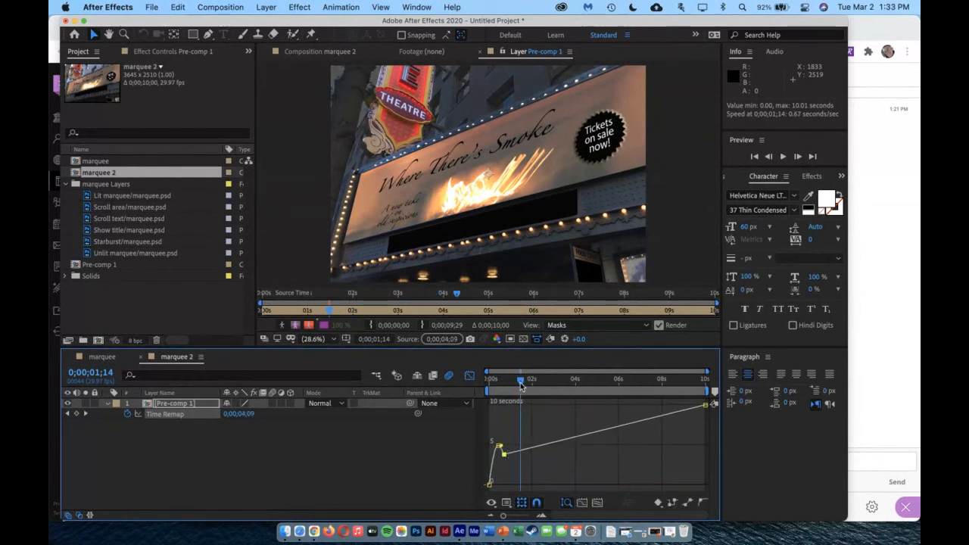
{"action": "left_click_drag", "start_coordinate": [520, 386], "coordinate": [720, 453]}
Spread the Time Remap hump out again, with its peak near 1 second and low point near 2 seconds, and scrub to 0;00;02;02
{"action": "mouse_move", "coordinate": [503, 455]}
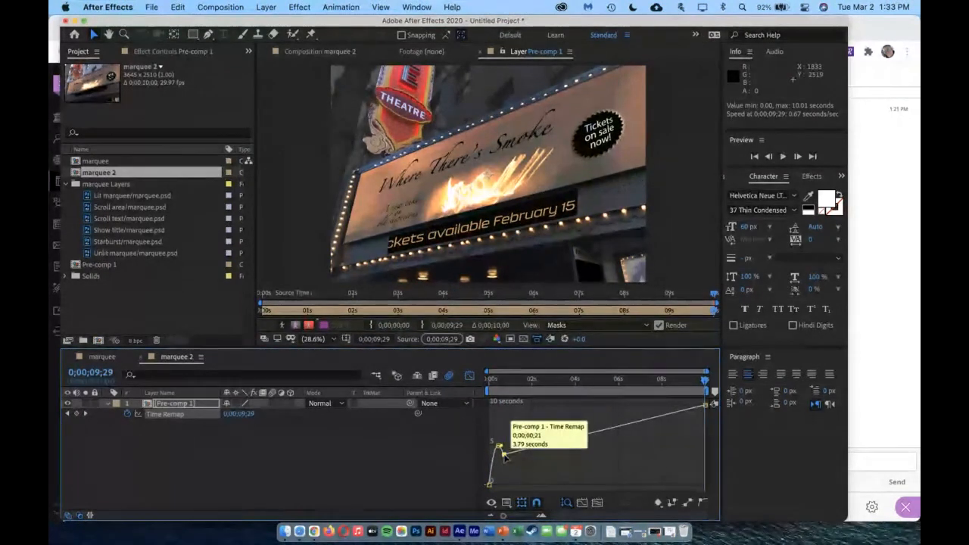
{"action": "mouse_move", "coordinate": [504, 456]}
{"action": "left_mouse_down"}
{"action": "mouse_move", "coordinate": [528, 462]}
{"action": "mouse_move", "coordinate": [509, 448]}
{"action": "left_mouse_up"}
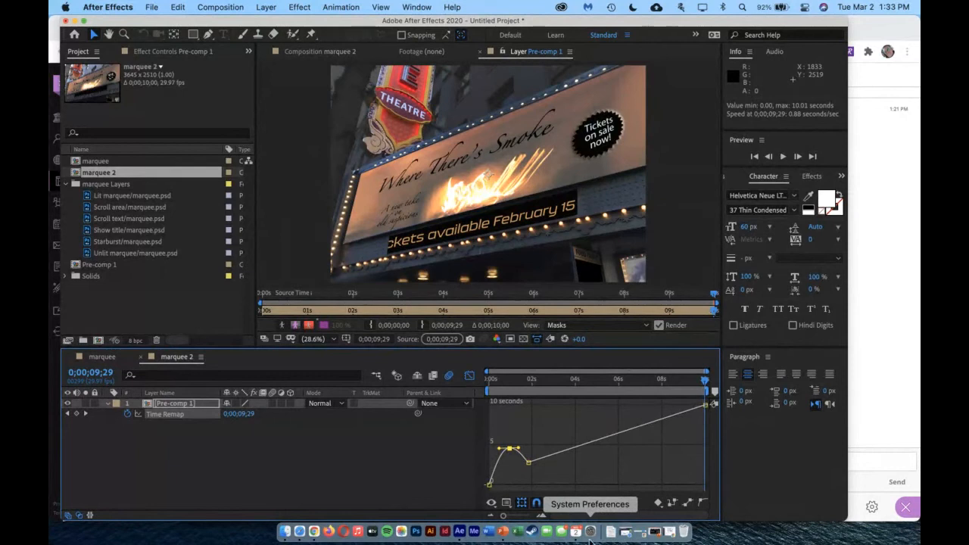
{"action": "left_click_drag", "start_coordinate": [499, 397], "coordinate": [533, 399]}
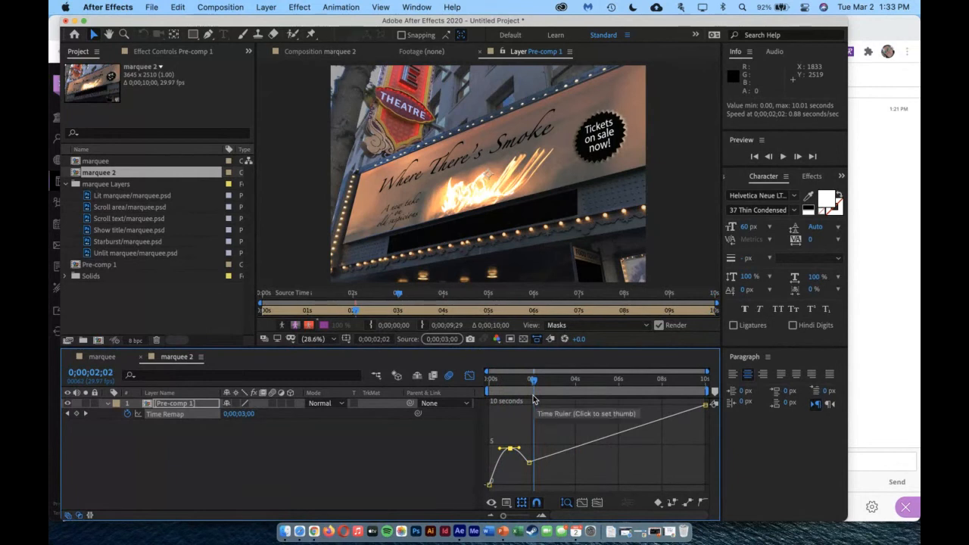
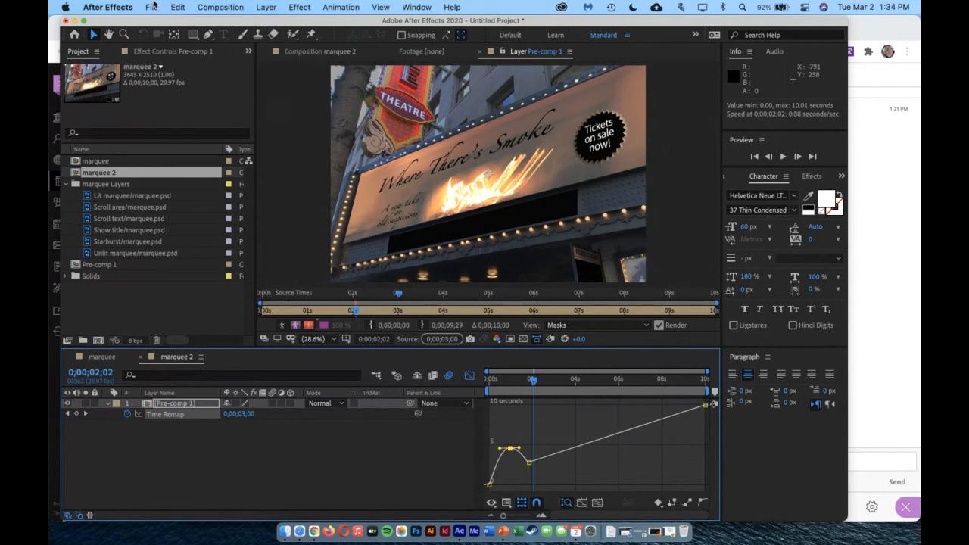
Launch Adobe Media Encoder and save the After Effects project to the Desktop as L6WIP
{"action": "left_click_drag", "start_coordinate": [140, 25], "coordinate": [129, 25]}
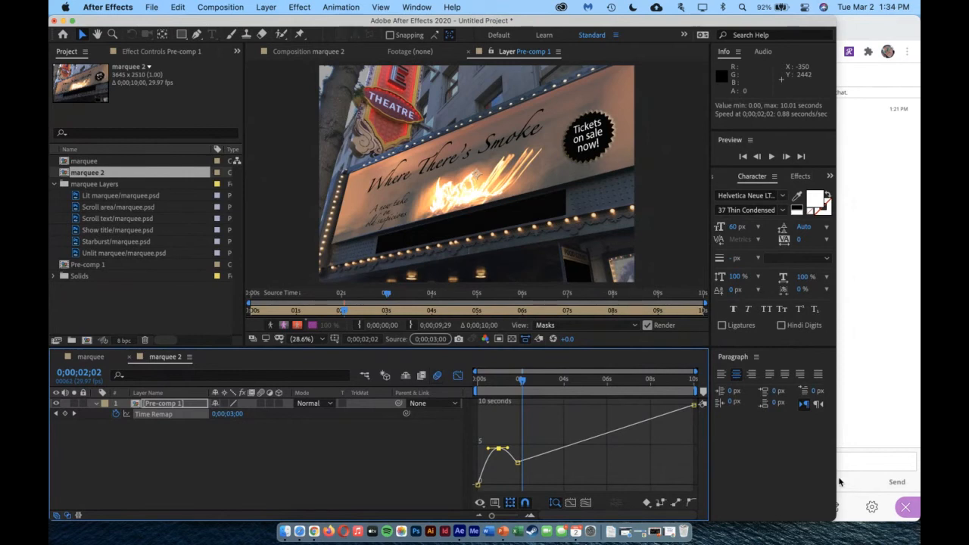
{"action": "left_click", "coordinate": [471, 533]}
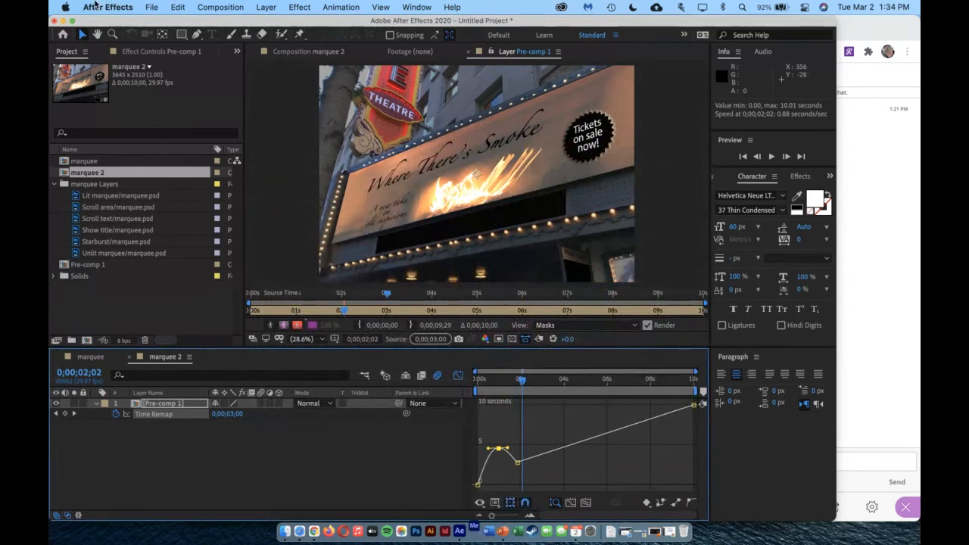
{"action": "left_click", "coordinate": [151, 7]}
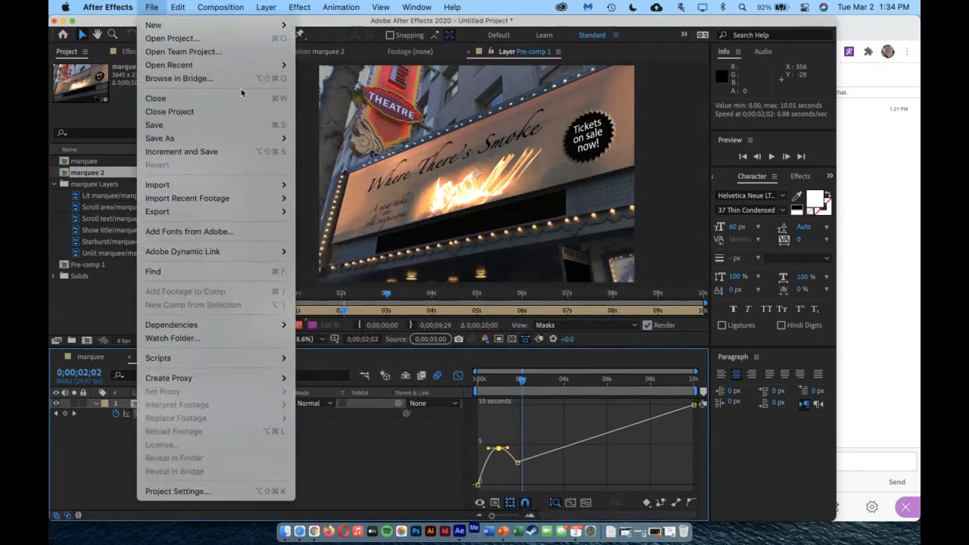
{"action": "left_click", "coordinate": [230, 126]}
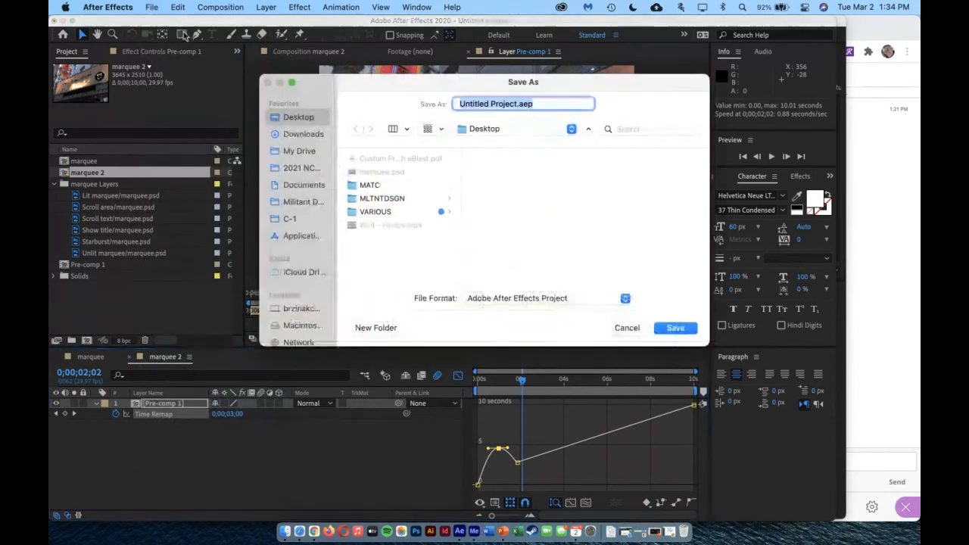
{"action": "type", "text": "16"}
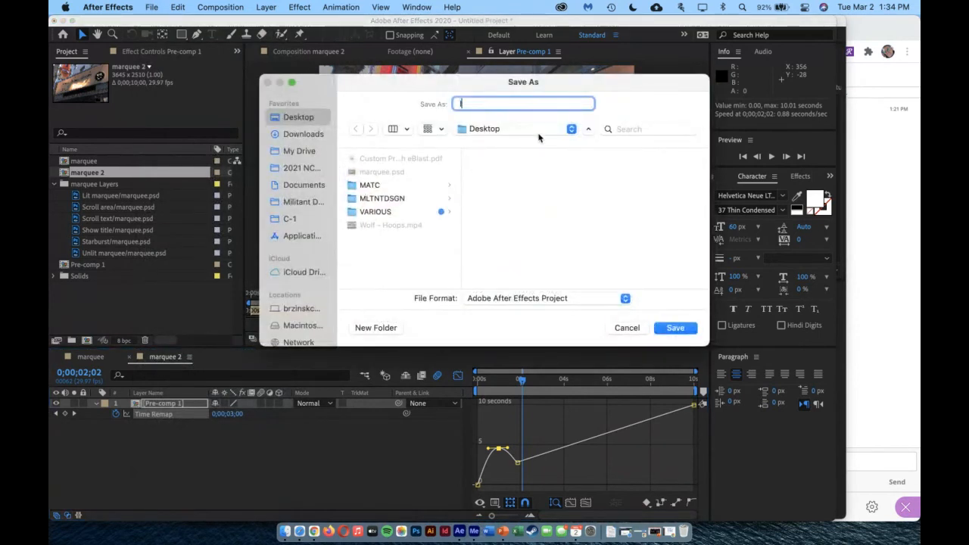
{"action": "type", "text": "WIP"}
{"action": "key", "text": "Left"}
{"action": "key", "text": "Left"}
{"action": "key", "text": "BackSpace"}
{"action": "type", "text": "L"}
{"action": "key", "text": "Return"}
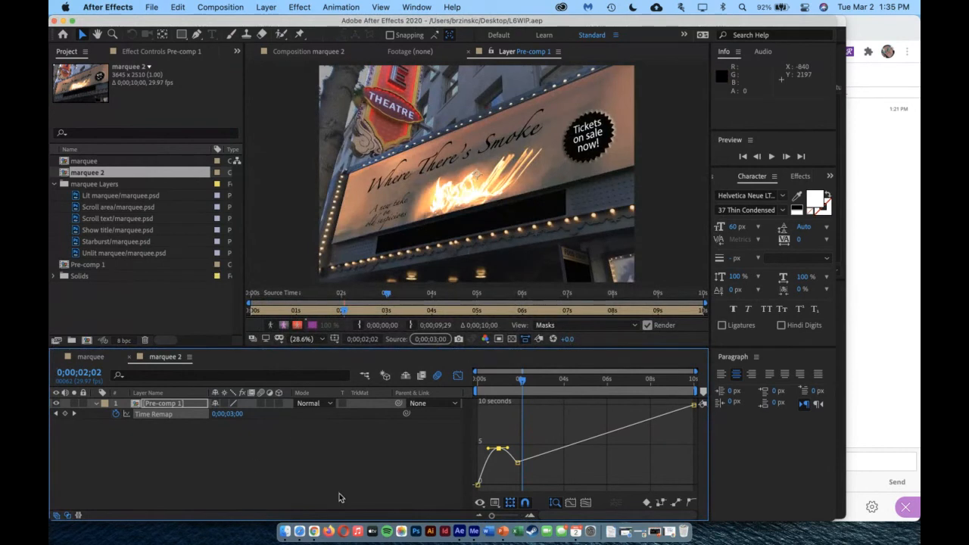
Export the marquee 2 composition to the Adobe Media Encoder queue and switch to Media Encoder to show that queue
{"action": "left_click", "coordinate": [151, 6]}
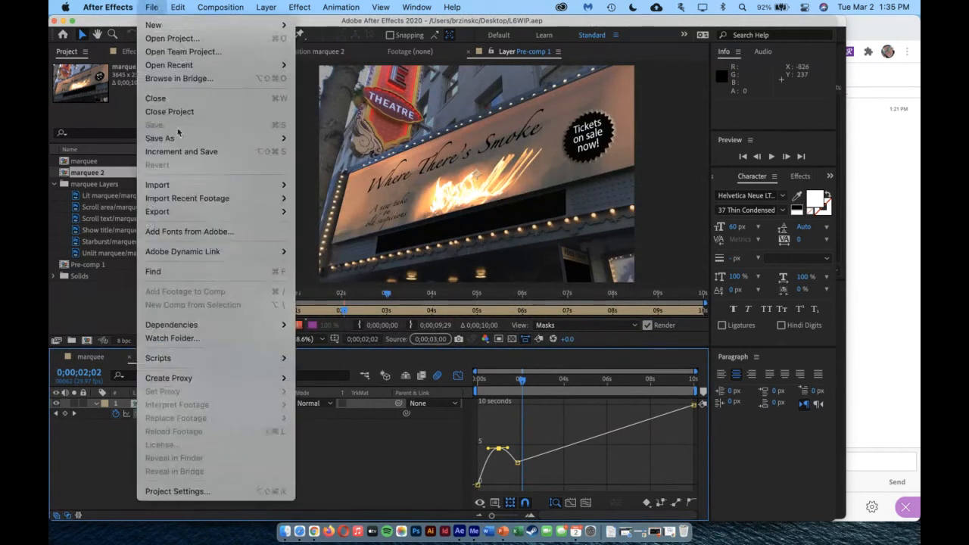
{"action": "mouse_move", "coordinate": [261, 212]}
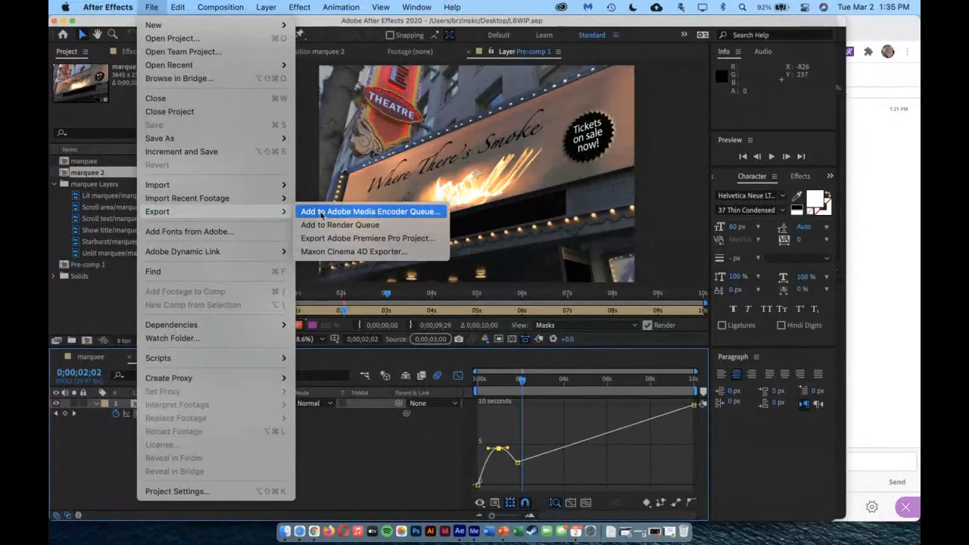
{"action": "left_click", "coordinate": [342, 212]}
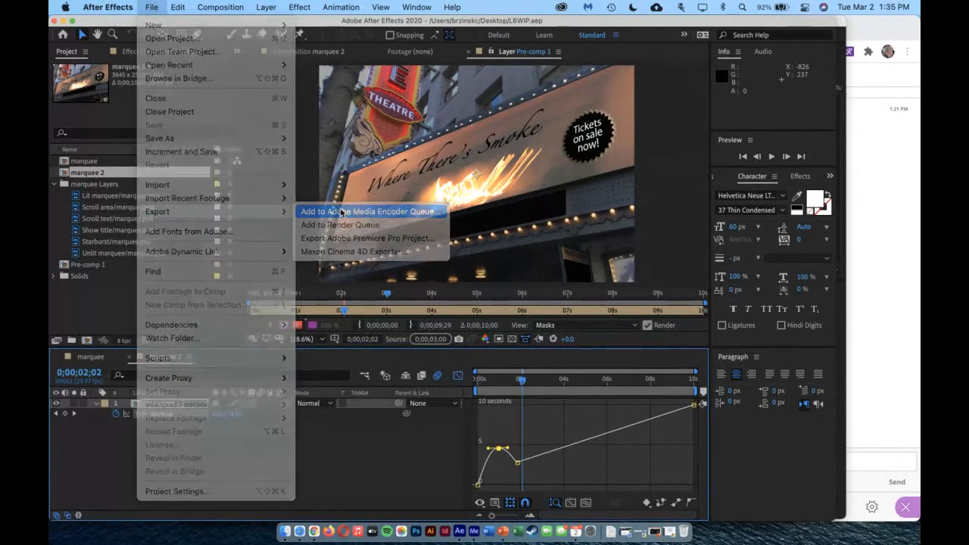
{"action": "left_click", "coordinate": [474, 532]}
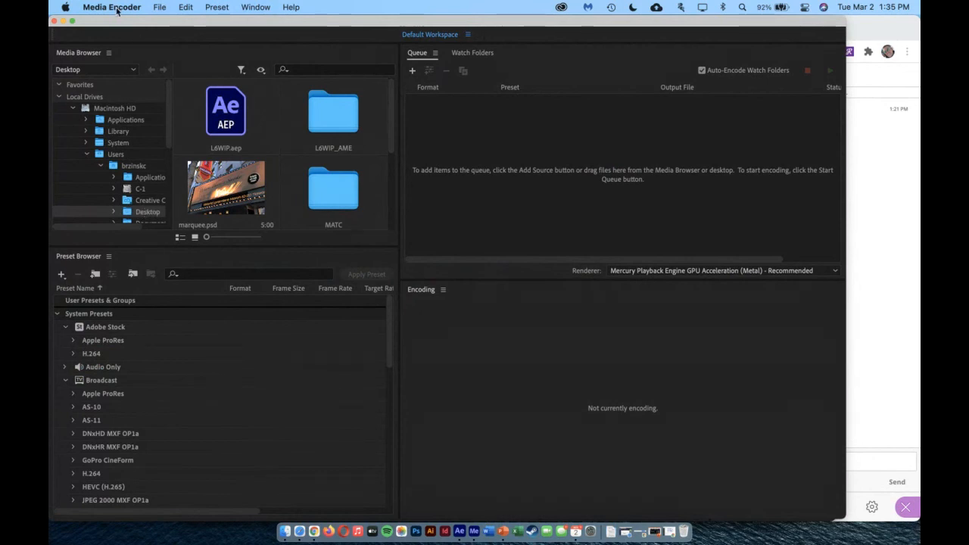
{"action": "left_click", "coordinate": [419, 53]}
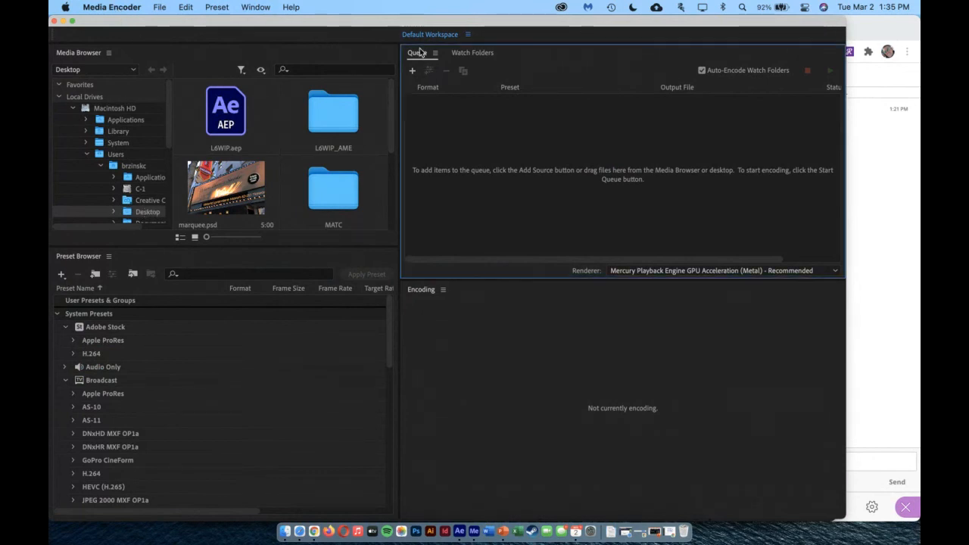
{"action": "left_click", "coordinate": [435, 53]}
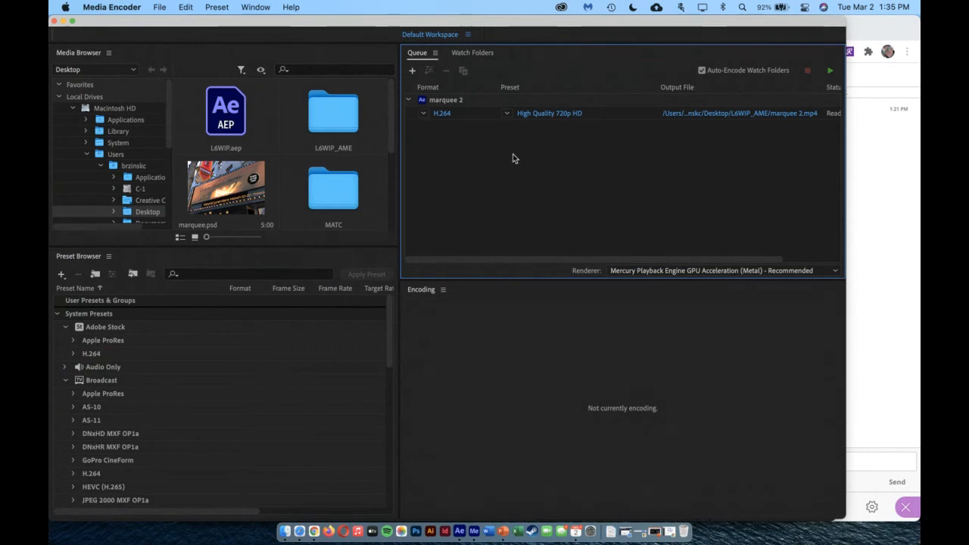
Set the marquee 2 export to the H.264 format with the High Quality 720p HD preset and accept the export settings
{"action": "left_click", "coordinate": [442, 113]}
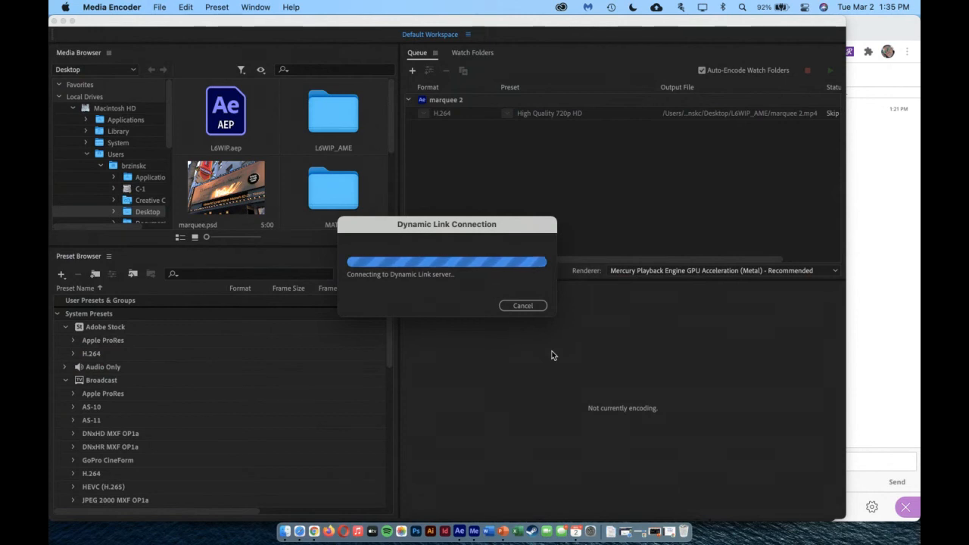
{"action": "left_click", "coordinate": [454, 113]}
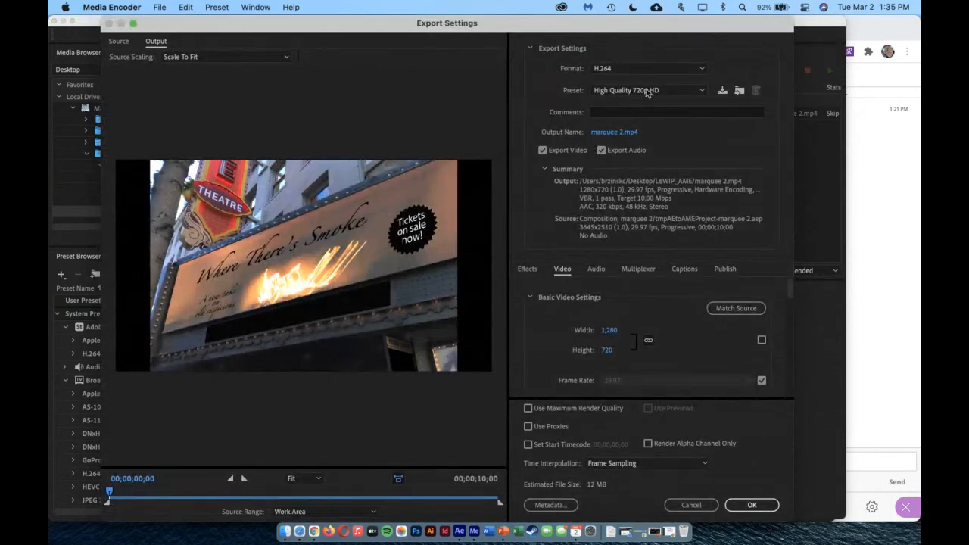
{"action": "left_click", "coordinate": [625, 68]}
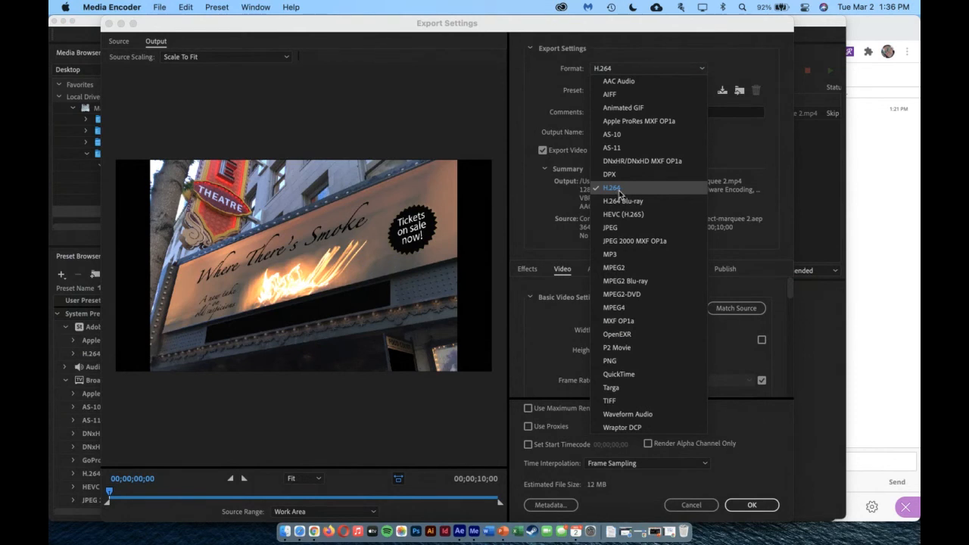
{"action": "left_click", "coordinate": [612, 187]}
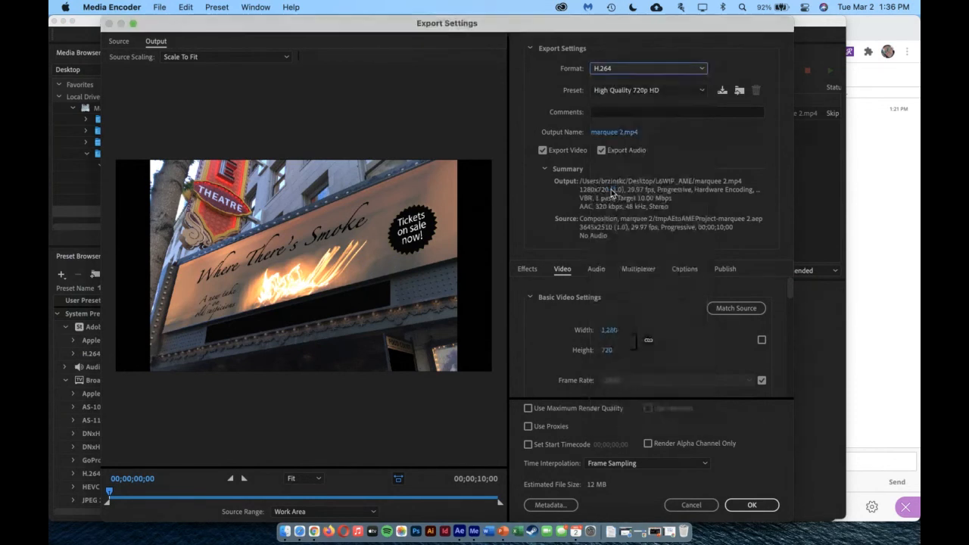
{"action": "left_click", "coordinate": [628, 92]}
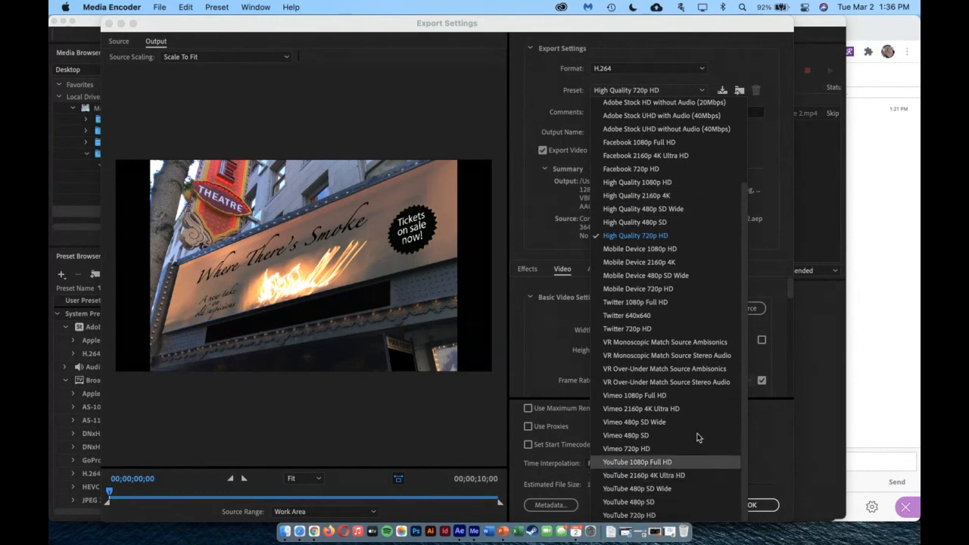
{"action": "left_click", "coordinate": [639, 240]}
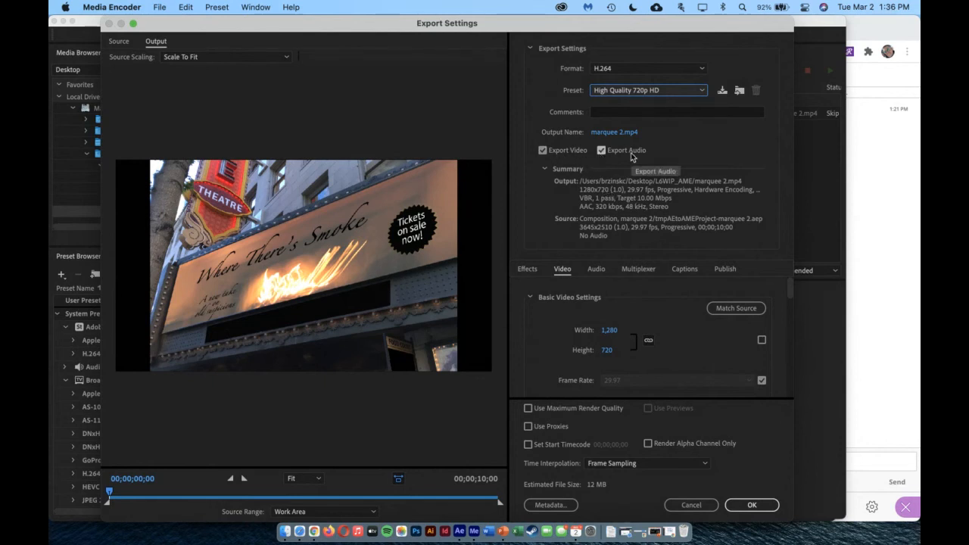
{"action": "left_click", "coordinate": [751, 505]}
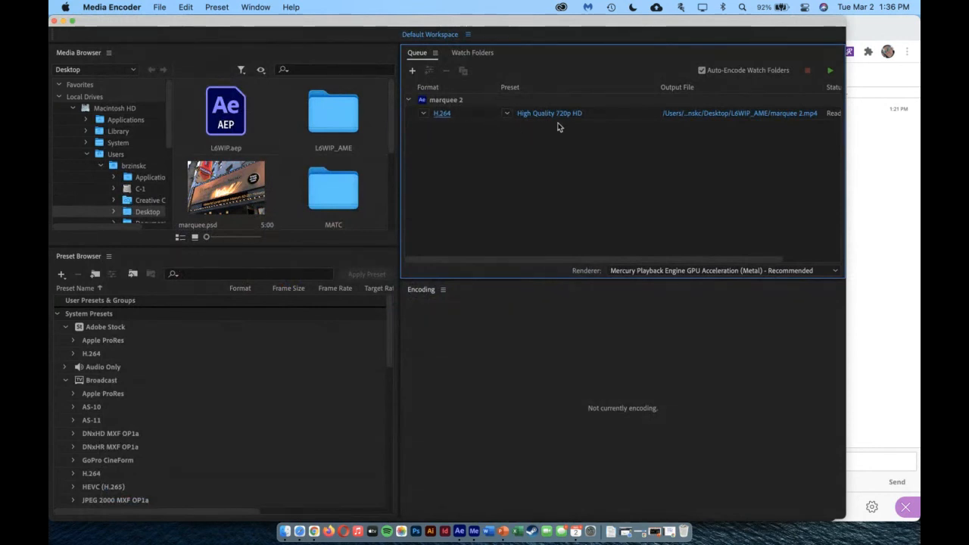
Keep the queued item's High Quality 720p HD preset and start encoding marquee 2.mp4 into the L6WIP_AME folder
{"action": "left_click", "coordinate": [506, 113]}
{"action": "left_click", "coordinate": [508, 114]}
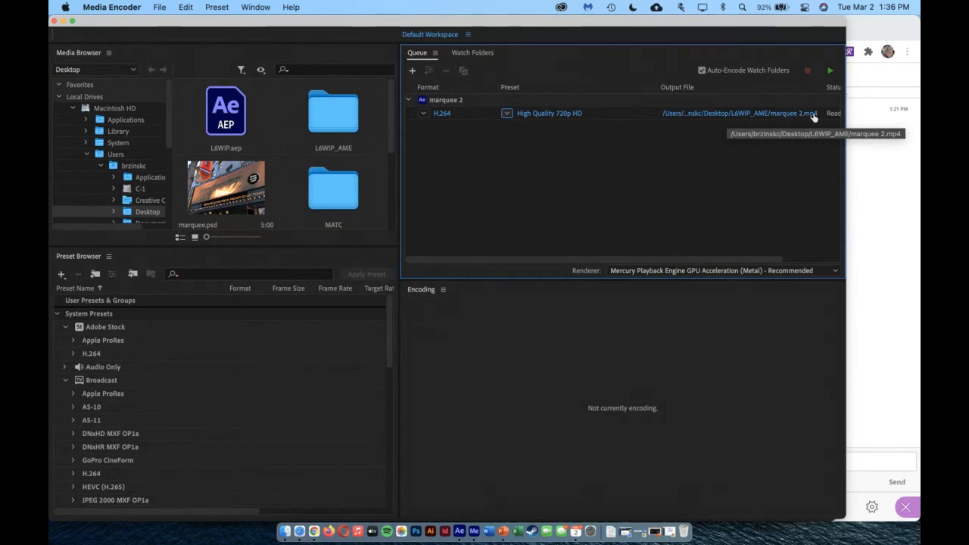
{"action": "left_click", "coordinate": [831, 73]}
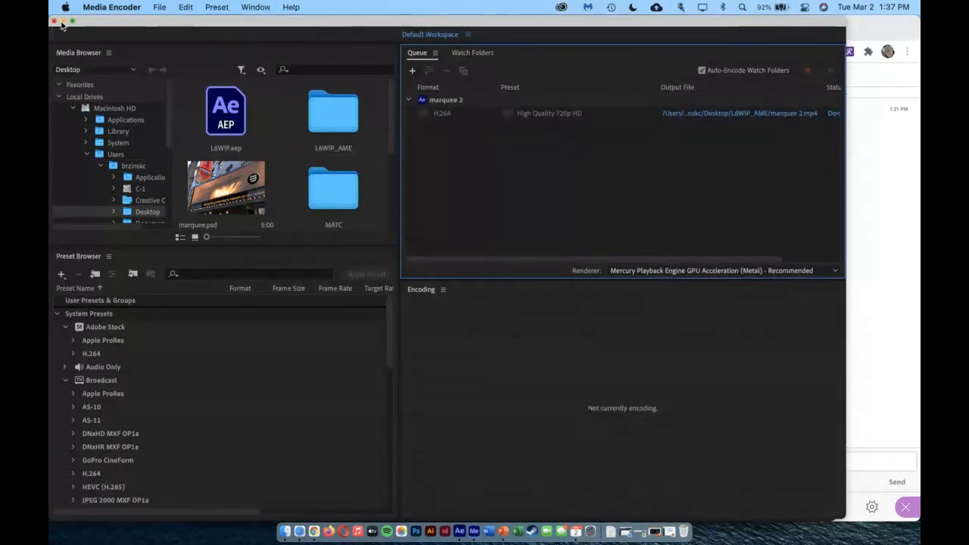
Minimize the Media Encoder, After Effects, course page and Calendar windows, and move the class session window aside to expose the desktop
{"action": "left_click", "coordinate": [63, 22]}
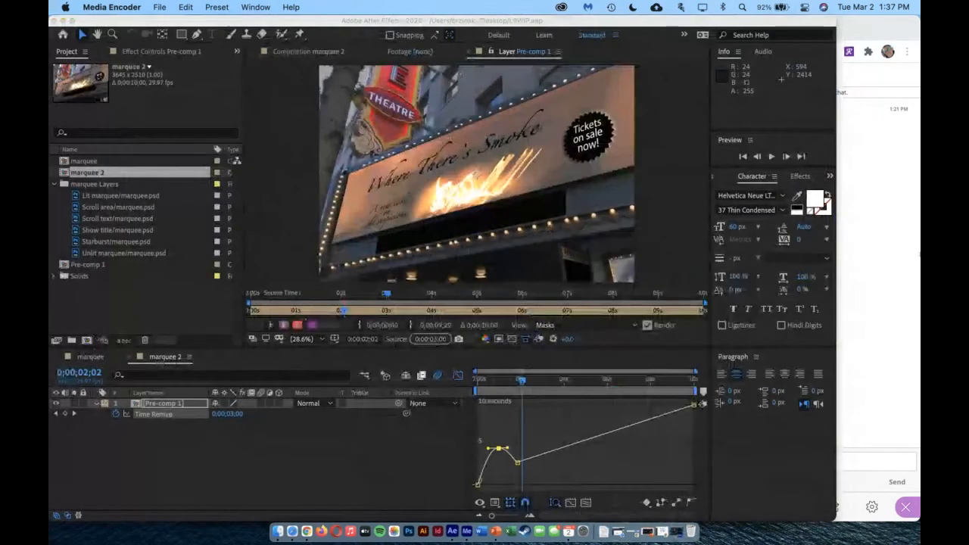
{"action": "left_click", "coordinate": [63, 22]}
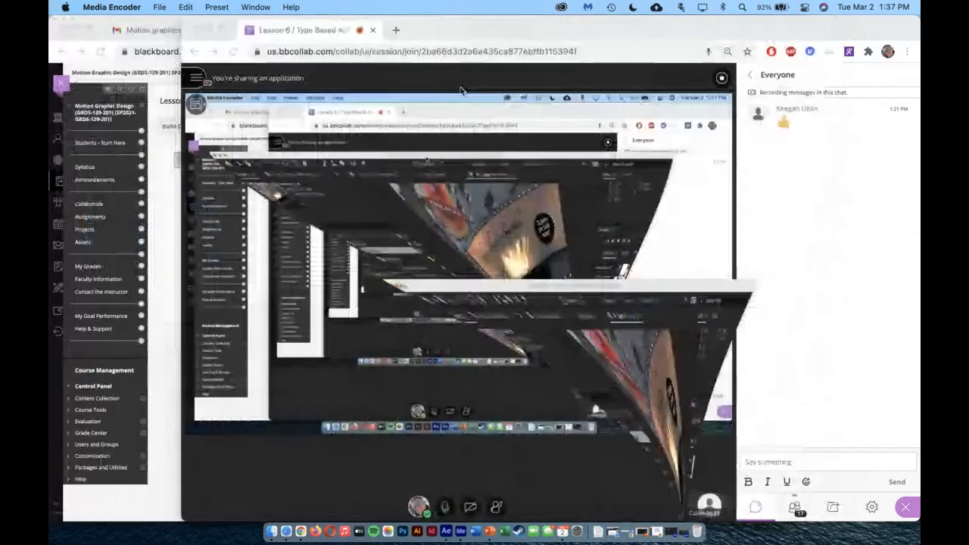
{"action": "left_click", "coordinate": [77, 28]}
{"action": "left_click_drag", "start_coordinate": [492, 30], "coordinate": [81, 9]}
{"action": "left_click", "coordinate": [613, 67]}
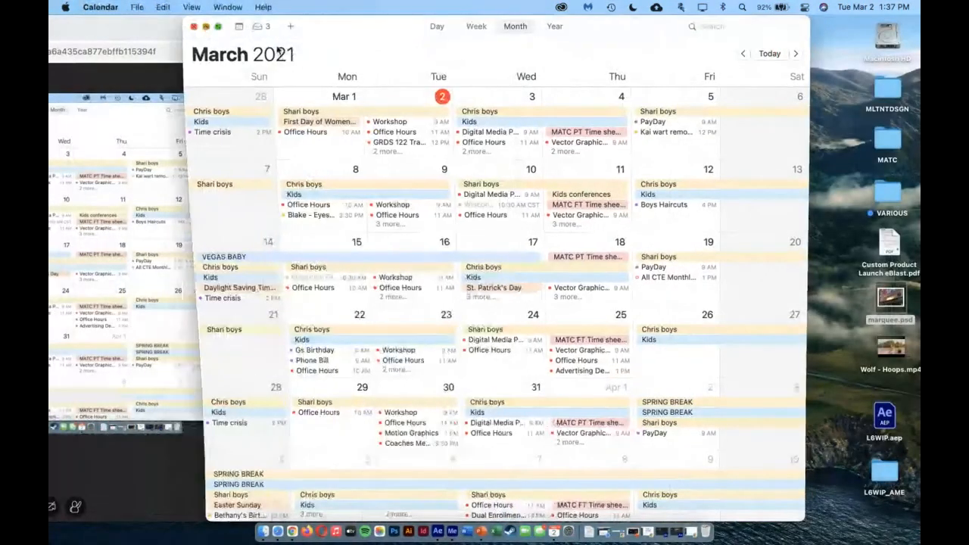
{"action": "left_click", "coordinate": [212, 29]}
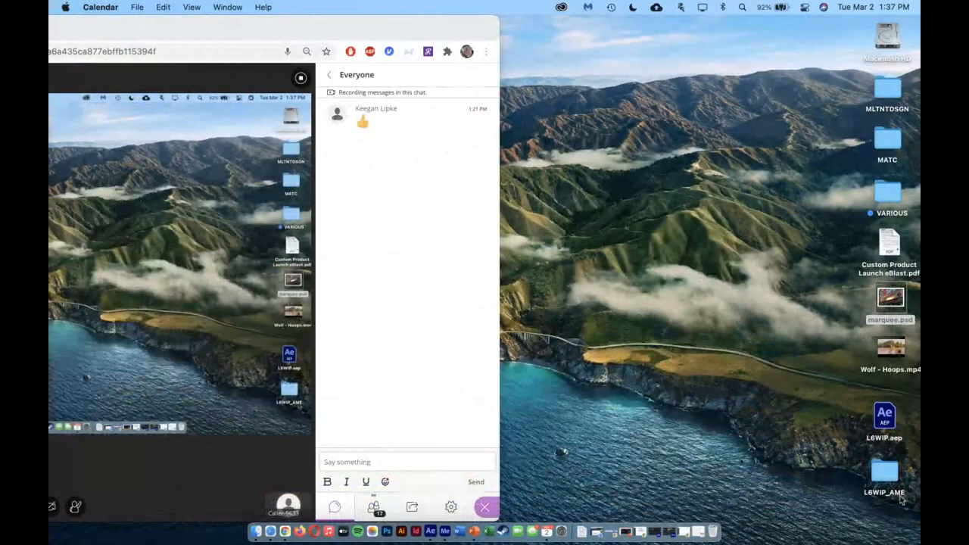
Play the exported marquee 2.mp4 from the desktop's L6WIP_AME folder, and close the player and the folder window
{"action": "double_click", "coordinate": [886, 474]}
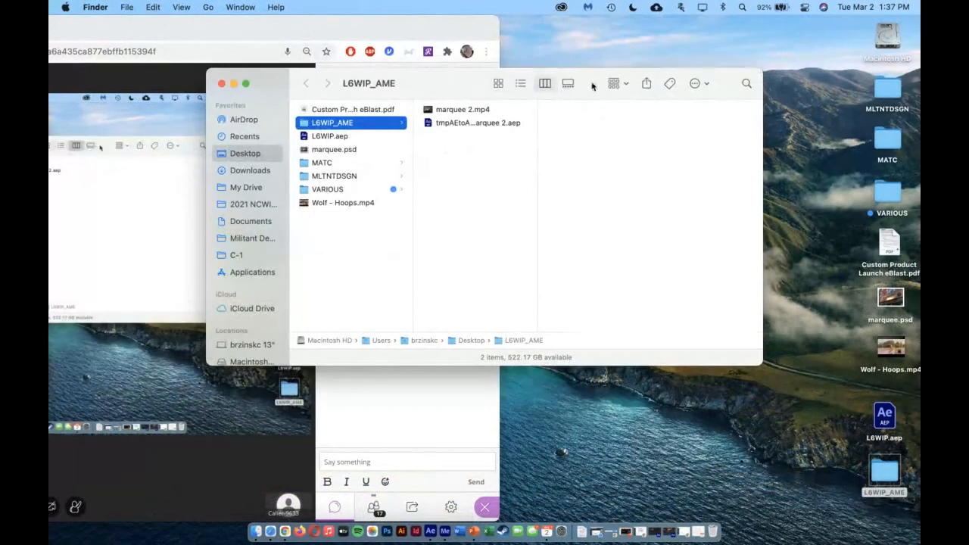
{"action": "left_click", "coordinate": [482, 109]}
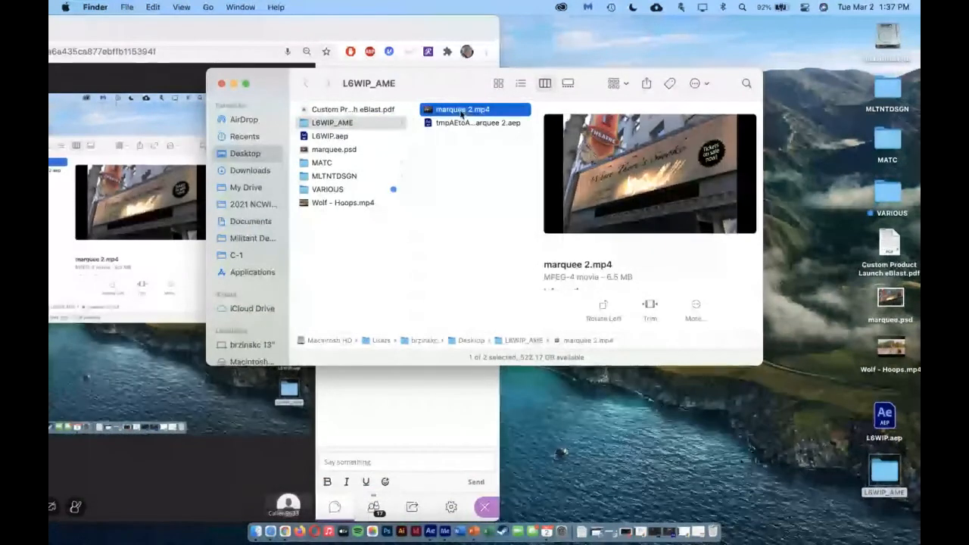
{"action": "double_click", "coordinate": [469, 110]}
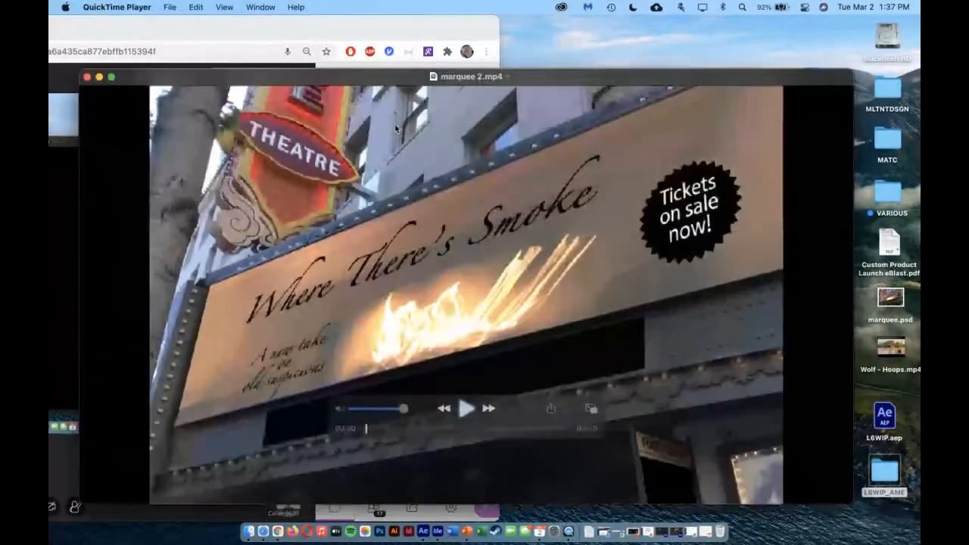
{"action": "left_click_drag", "start_coordinate": [385, 77], "coordinate": [408, 24]}
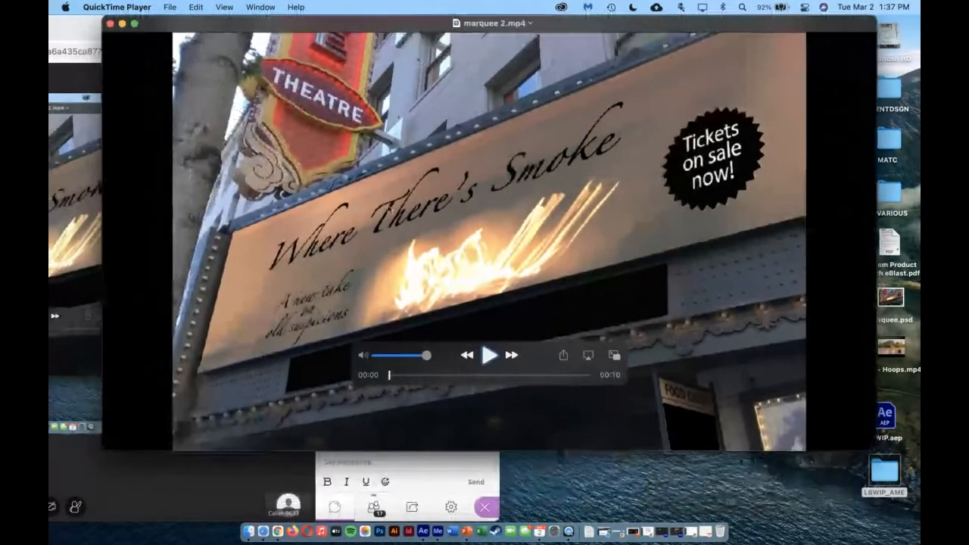
{"action": "left_click", "coordinate": [489, 358]}
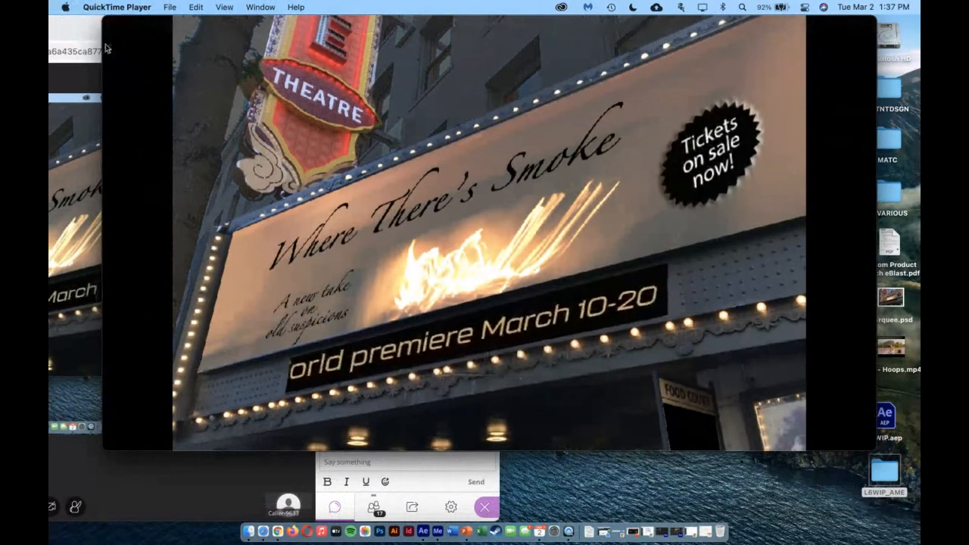
{"action": "mouse_move", "coordinate": [114, 28]}
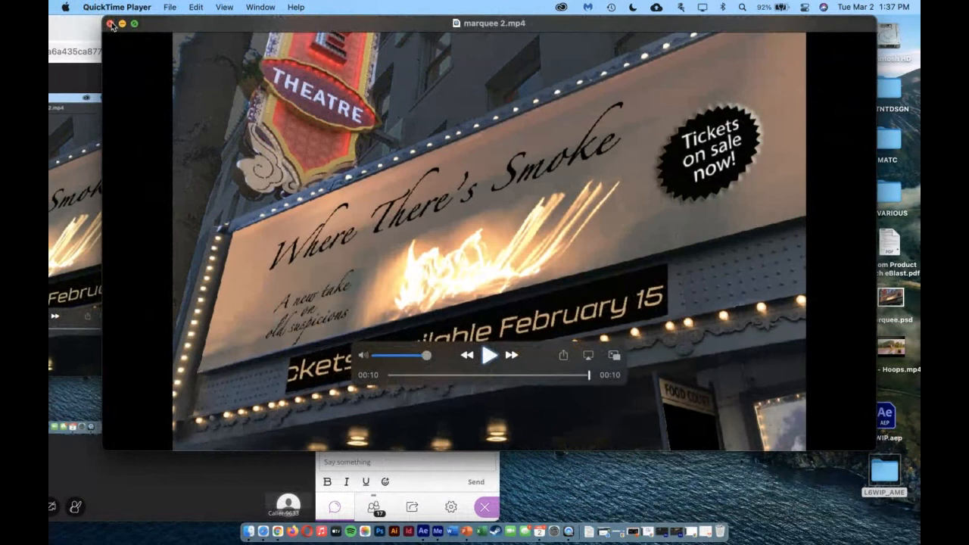
{"action": "left_click", "coordinate": [111, 25]}
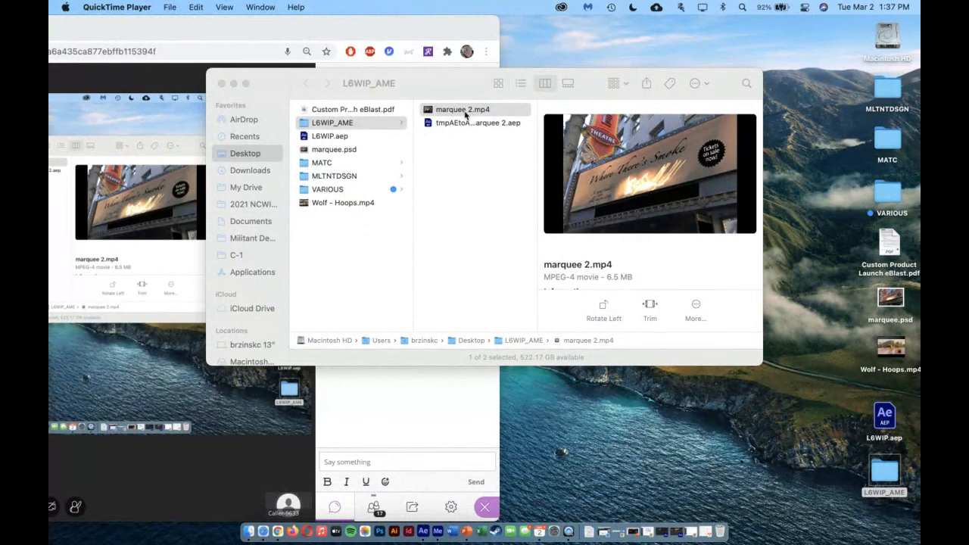
{"action": "left_click", "coordinate": [221, 84]}
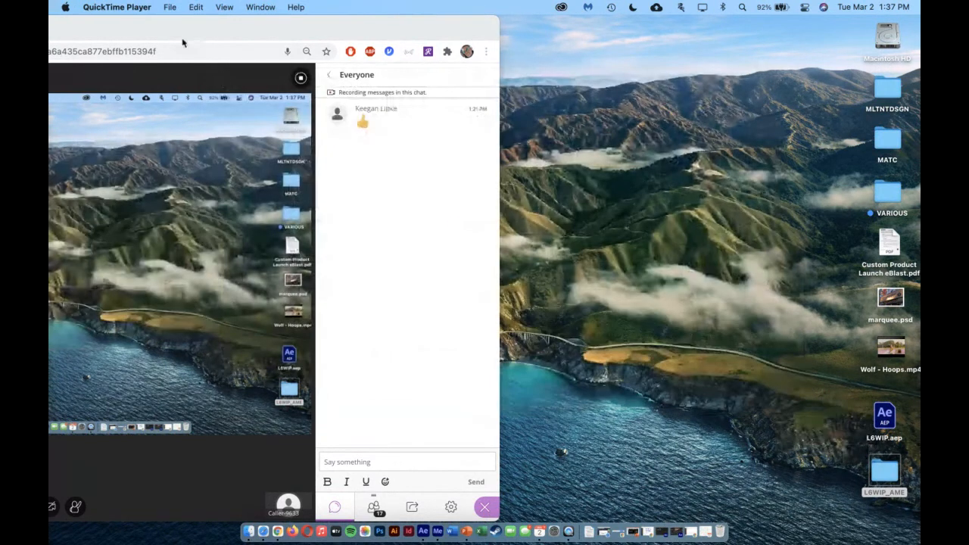
Bring the class session window back into view in Chrome and restore the minimized Blackboard window with the Lesson 6 content
{"action": "left_click_drag", "start_coordinate": [163, 34], "coordinate": [564, 34]}
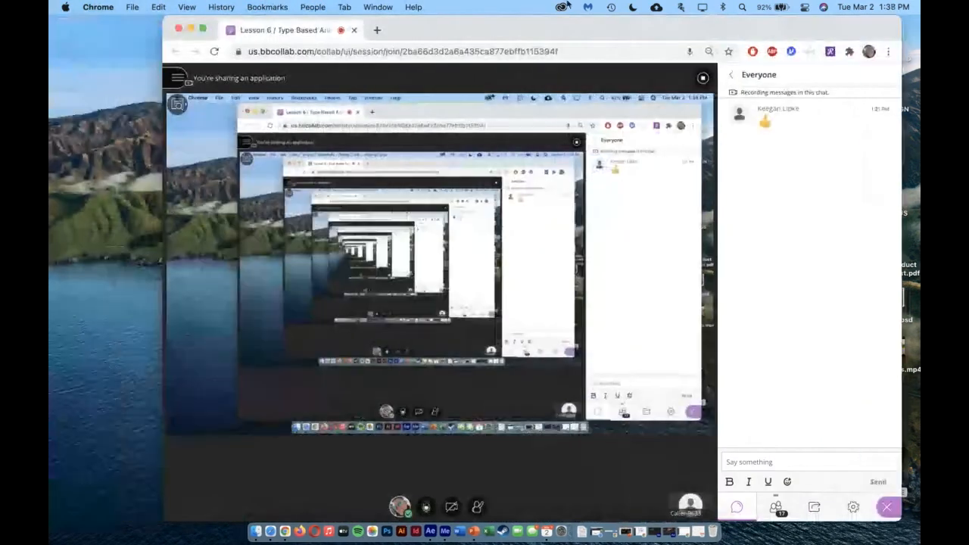
{"action": "left_click", "coordinate": [684, 532]}
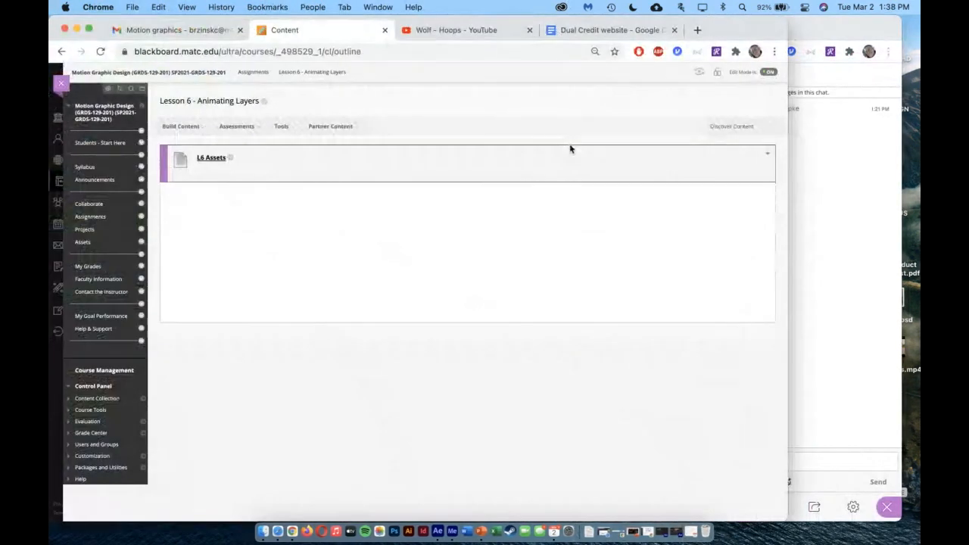
Reposition the class session window behind Blackboard and open the Kinetic Type folder in the course's Projects area
{"action": "left_click", "coordinate": [851, 32]}
{"action": "left_click", "coordinate": [132, 19]}
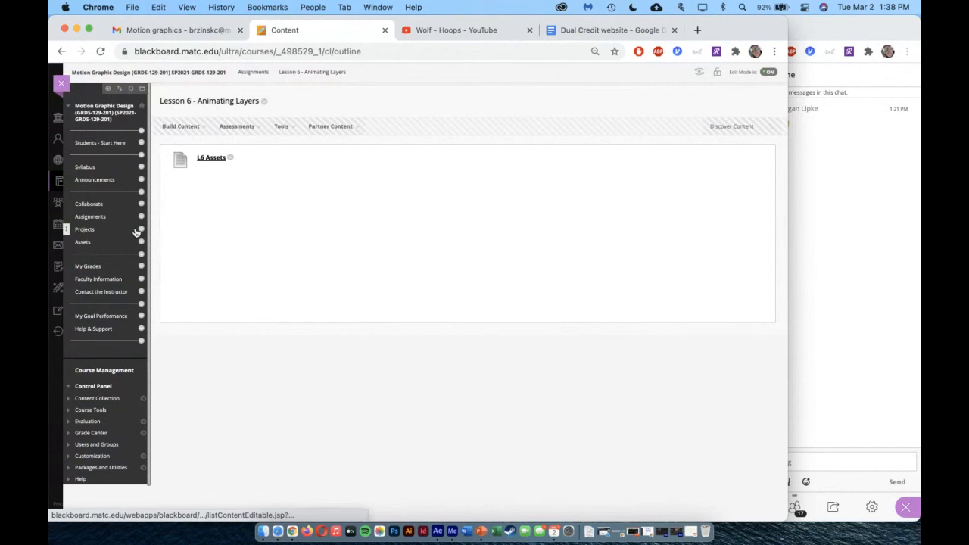
{"action": "left_click", "coordinate": [85, 230]}
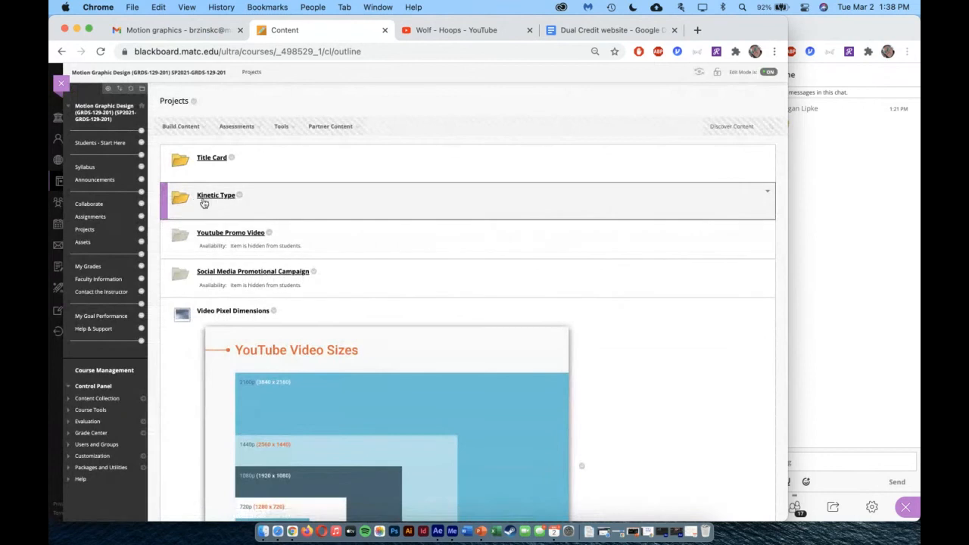
{"action": "left_click", "coordinate": [213, 196]}
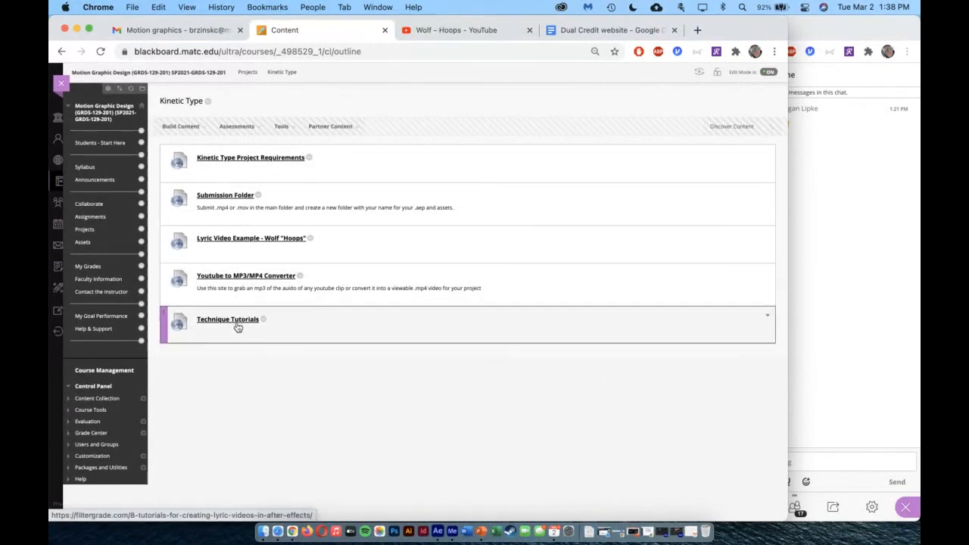
Open the Kinetic Type Project Requirements document, review its file setup, required elements and grading criteria, and close it
{"action": "left_click", "coordinate": [246, 161]}
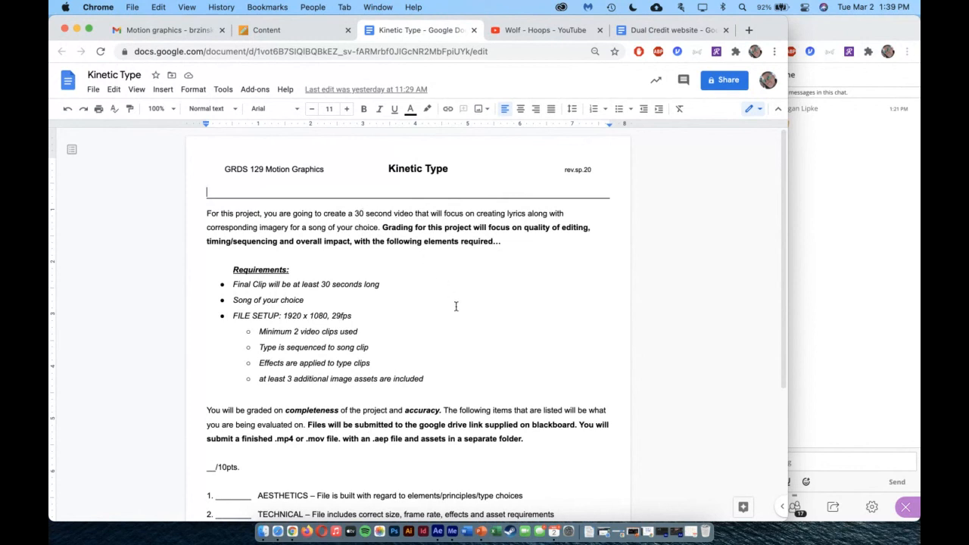
{"action": "scroll", "coordinate": [456, 302], "scroll_direction": "down", "scroll_amount": 3}
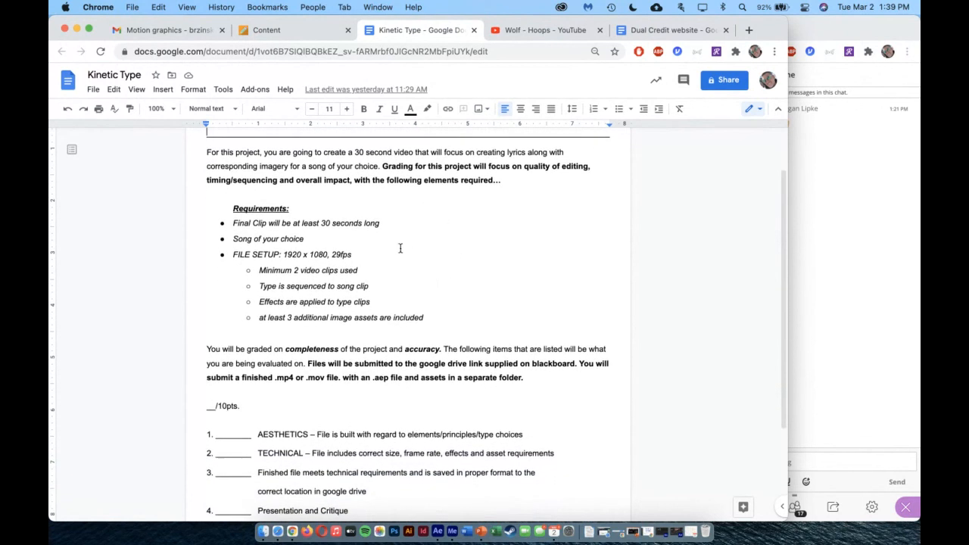
{"action": "scroll", "coordinate": [433, 235], "scroll_direction": "up", "scroll_amount": 1}
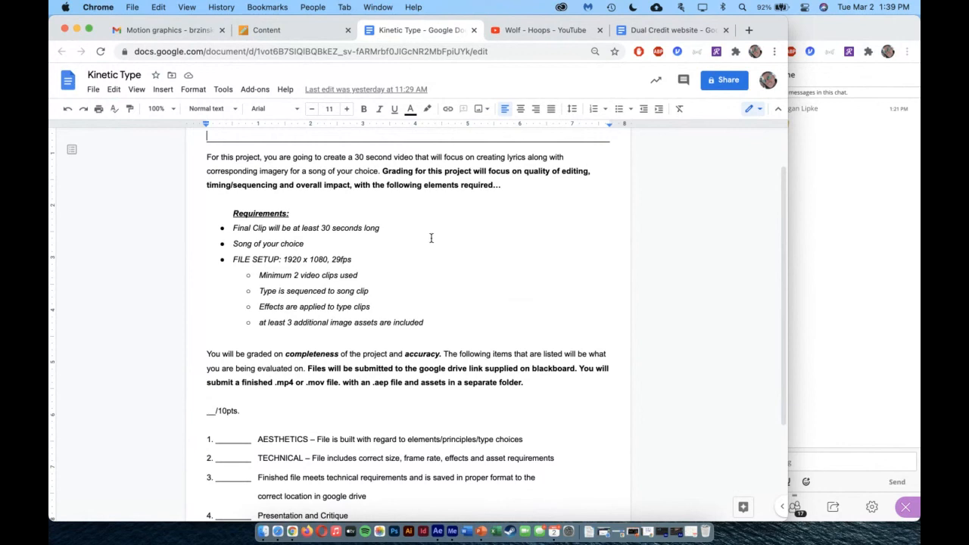
{"action": "left_click_drag", "start_coordinate": [282, 259], "coordinate": [328, 259]}
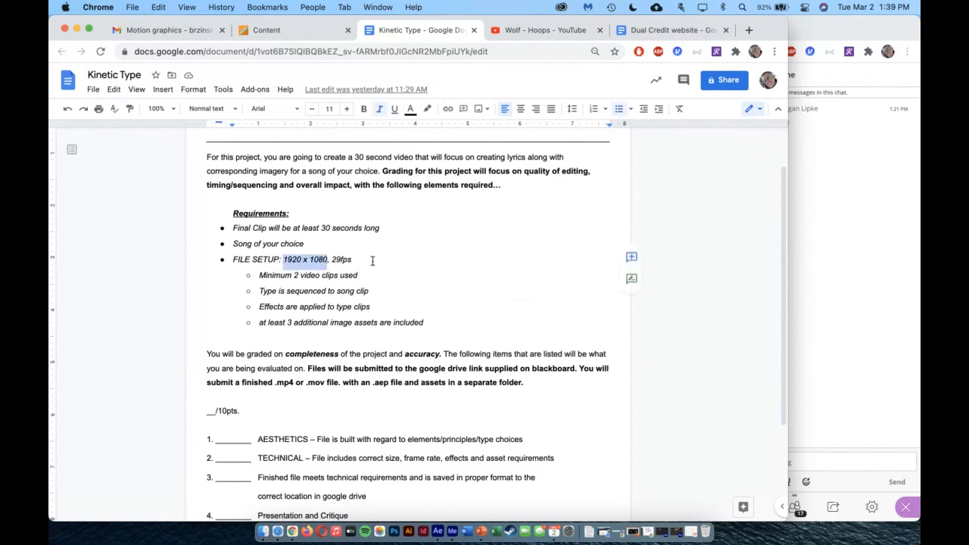
{"action": "left_click_drag", "start_coordinate": [273, 276], "coordinate": [364, 277]}
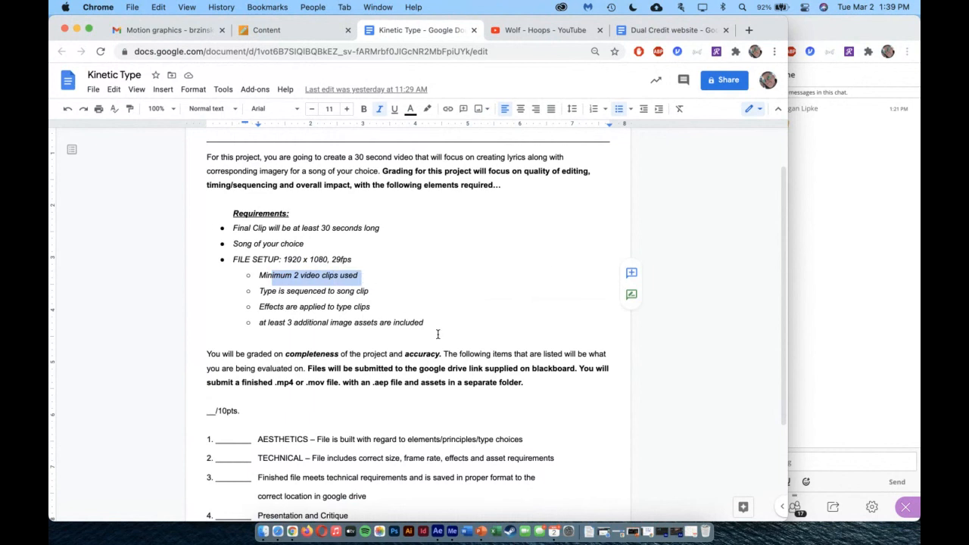
{"action": "left_click_drag", "start_coordinate": [269, 291], "coordinate": [376, 296]}
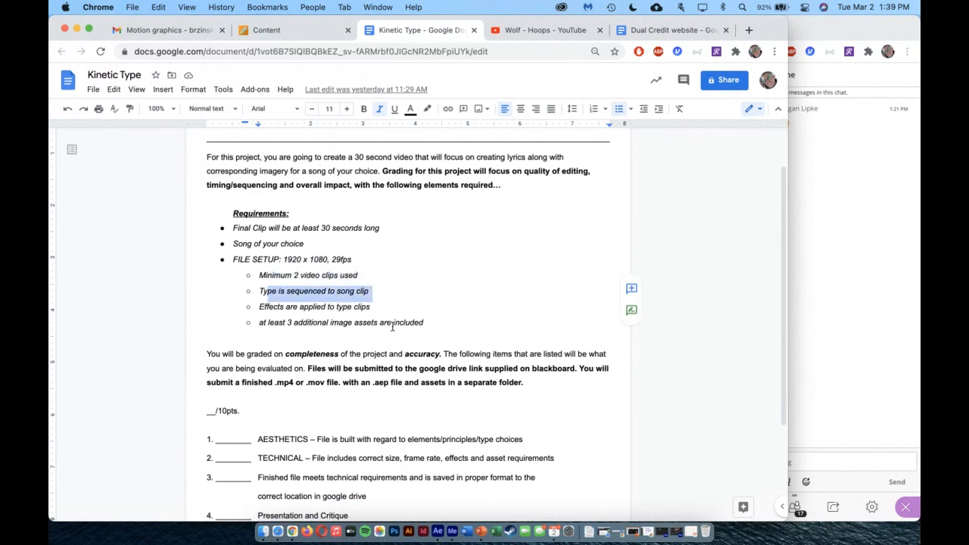
{"action": "left_click_drag", "start_coordinate": [267, 306], "coordinate": [345, 304]}
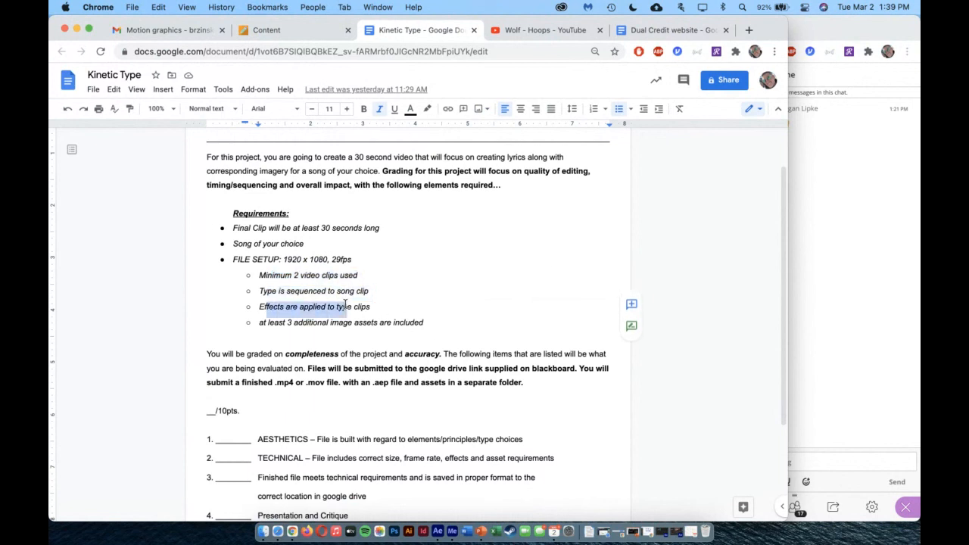
{"action": "left_click_drag", "start_coordinate": [263, 324], "coordinate": [398, 323]}
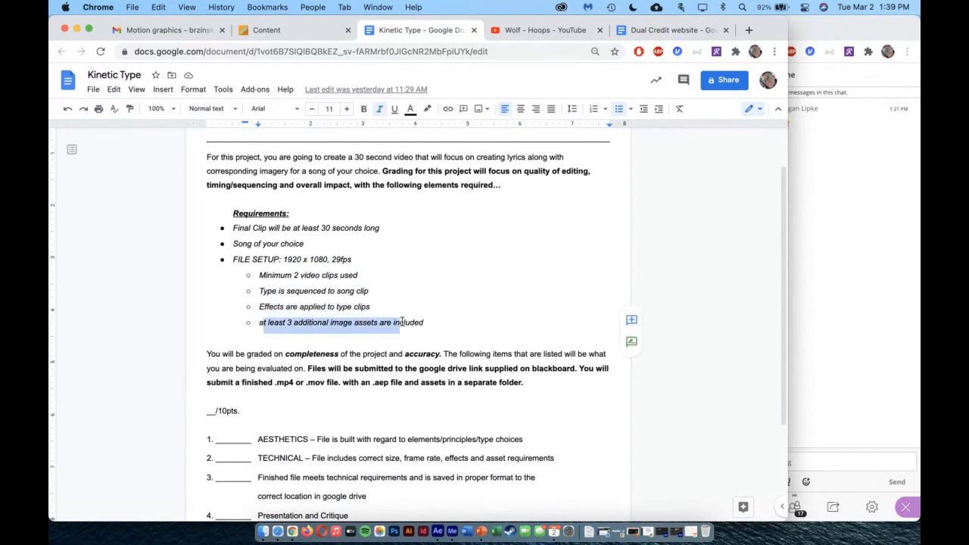
{"action": "scroll", "coordinate": [535, 312], "scroll_direction": "down", "scroll_amount": 2}
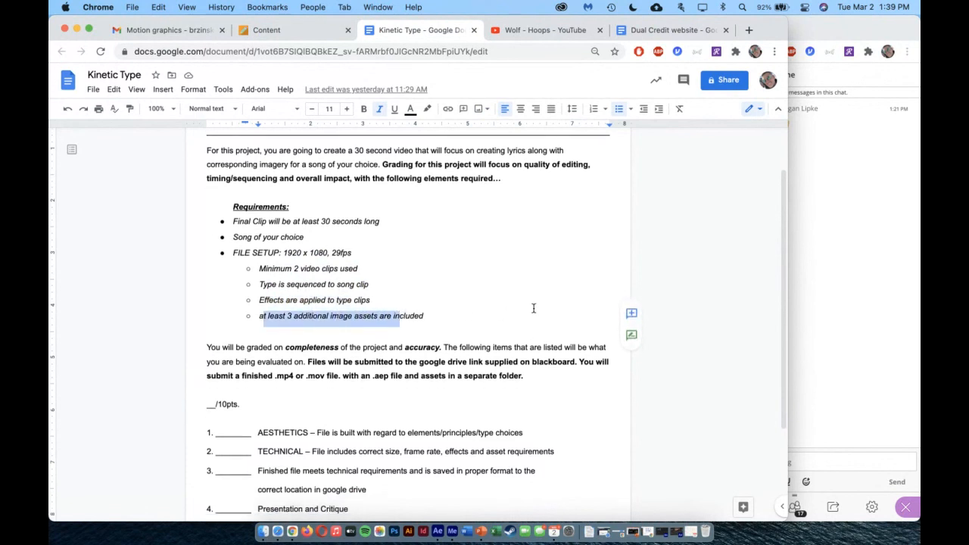
{"action": "scroll", "coordinate": [576, 341], "scroll_direction": "down", "scroll_amount": 1}
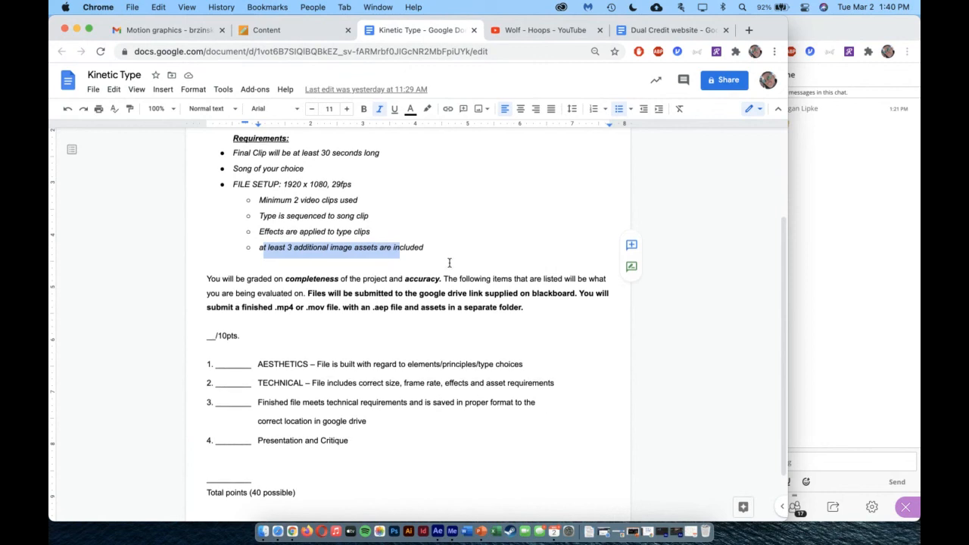
{"action": "scroll", "coordinate": [451, 257], "scroll_direction": "up", "scroll_amount": 4}
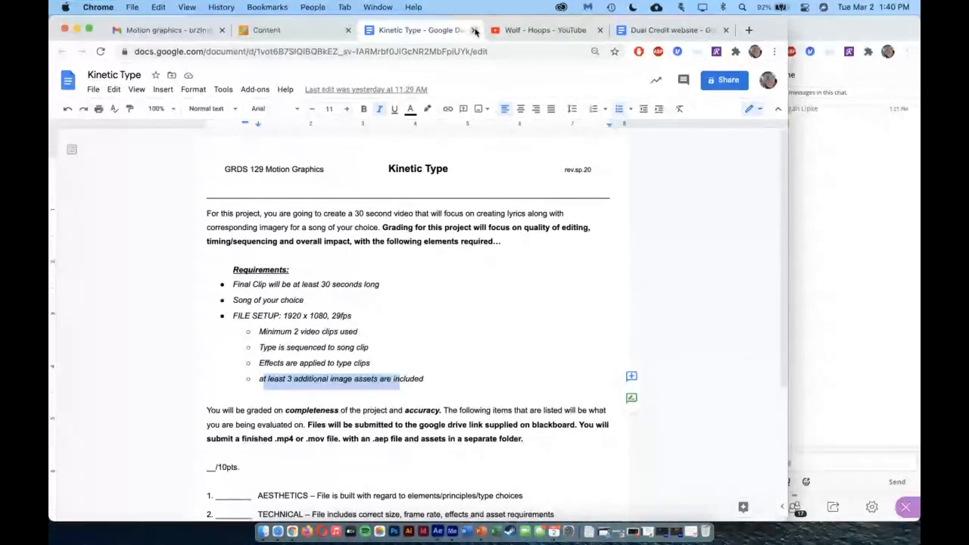
{"action": "left_click", "coordinate": [475, 30]}
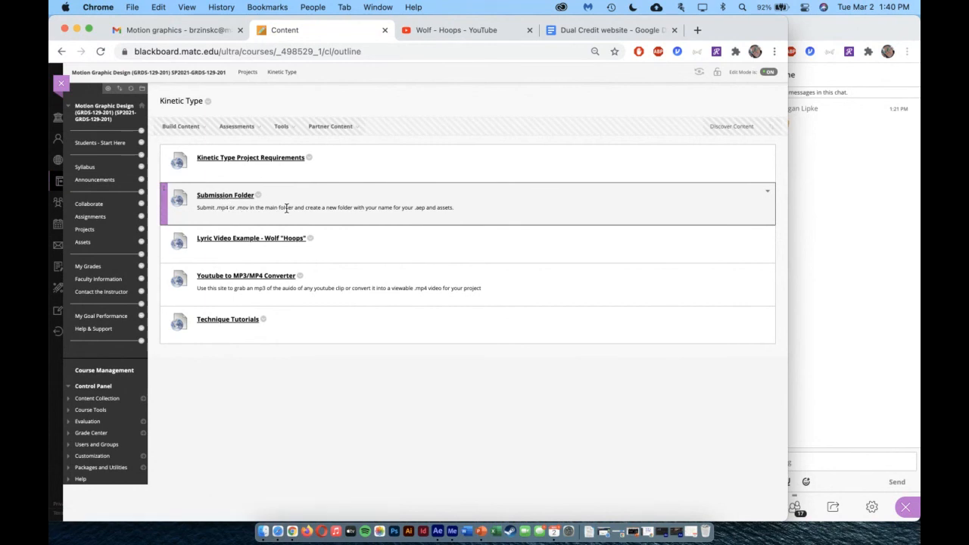
View the Kinetic Type Submission Folder in Google Drive, and play part of the Wolf "Hoops" lyric video example at reduced volume
{"action": "left_click", "coordinate": [221, 202]}
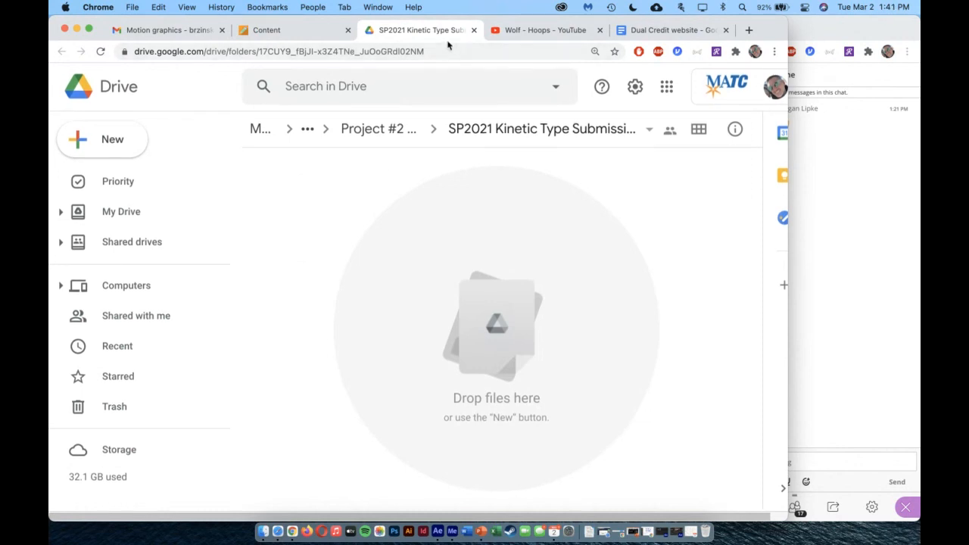
{"action": "left_click", "coordinate": [258, 30]}
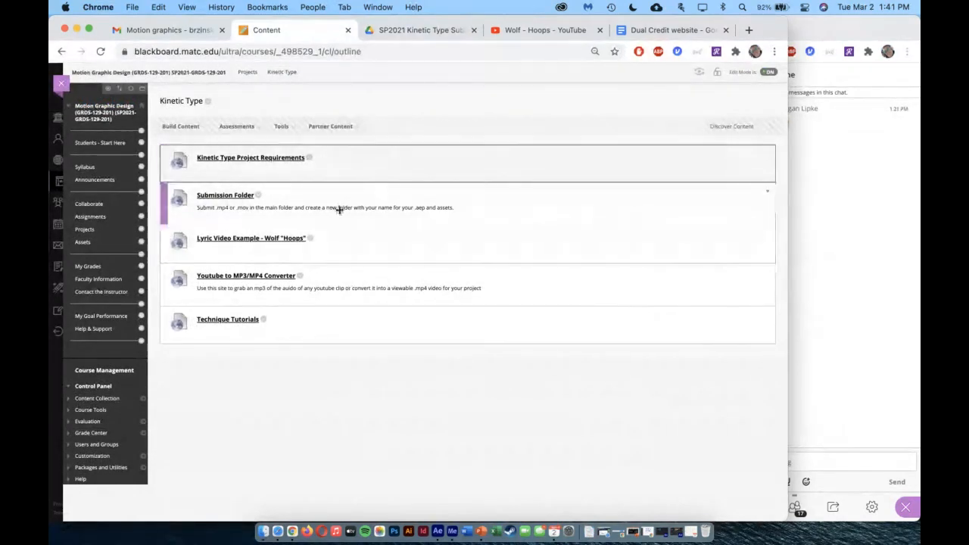
{"action": "left_click", "coordinate": [228, 240]}
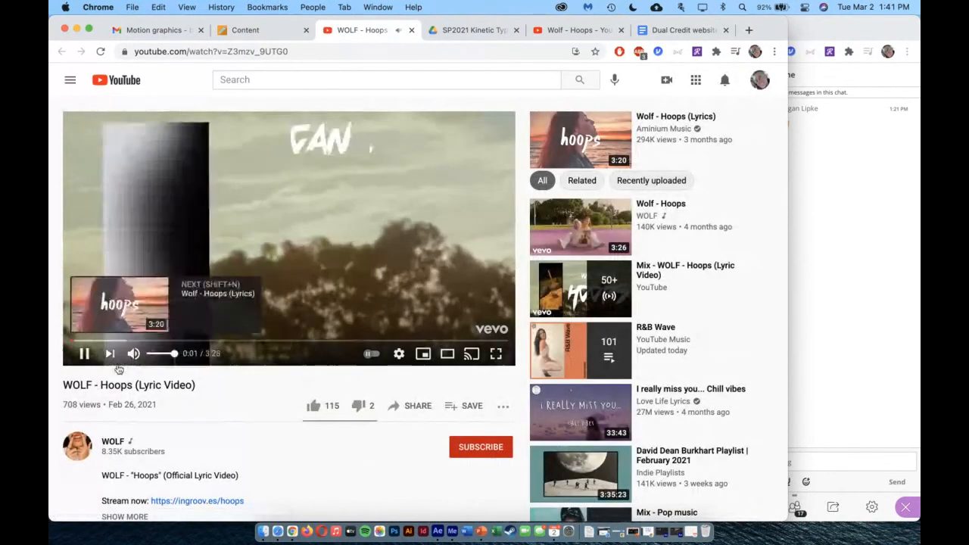
{"action": "left_click", "coordinate": [151, 354]}
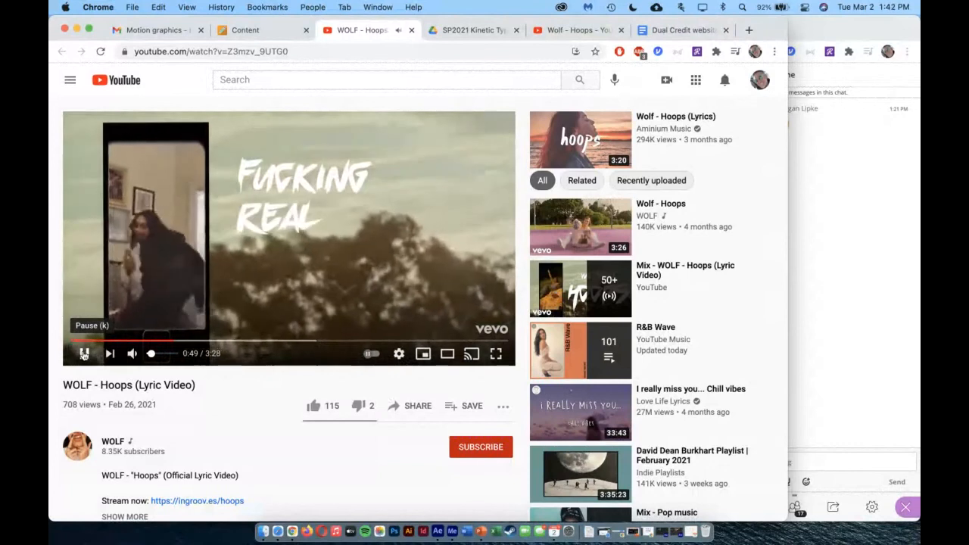
{"action": "left_click", "coordinate": [84, 353]}
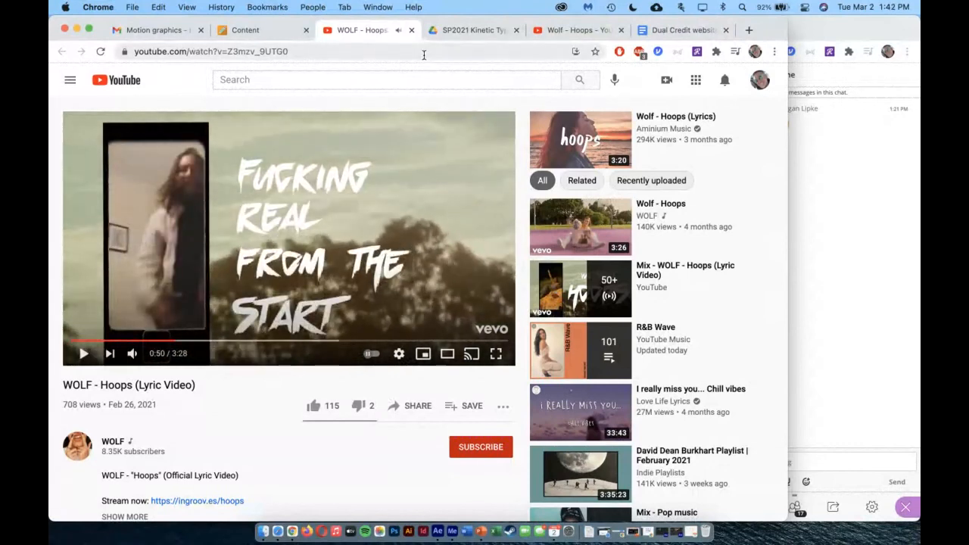
{"action": "left_click", "coordinate": [411, 30]}
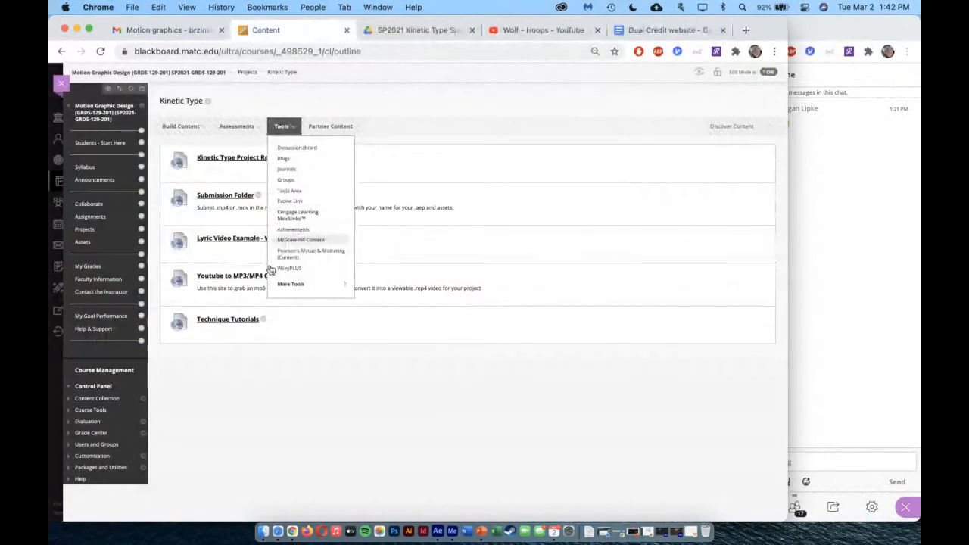
Open the Youtube to MP3/MP4 Converter, supply the URL of the already open Wolf - Hoops video, and convert it to mp3
{"action": "left_click", "coordinate": [228, 279]}
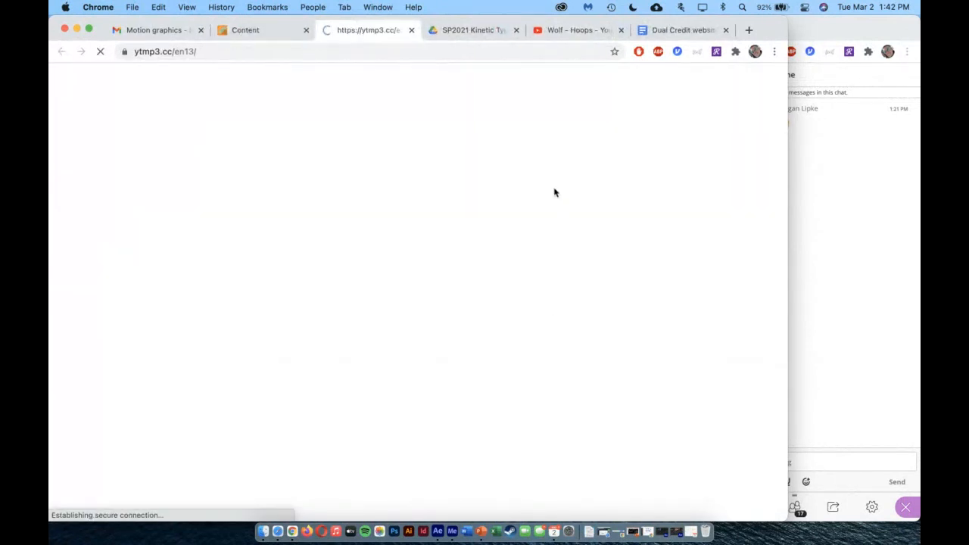
{"action": "left_click", "coordinate": [575, 30]}
{"action": "left_click", "coordinate": [388, 52]}
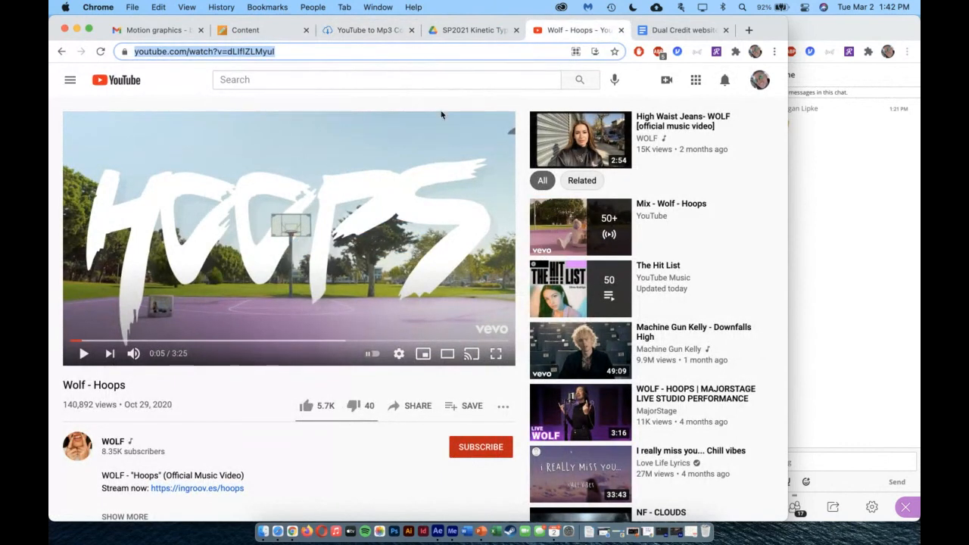
{"action": "left_click", "coordinate": [363, 32]}
{"action": "type", "text": "https://www.youtube.com/watch?v=dLIflZLMyul"}
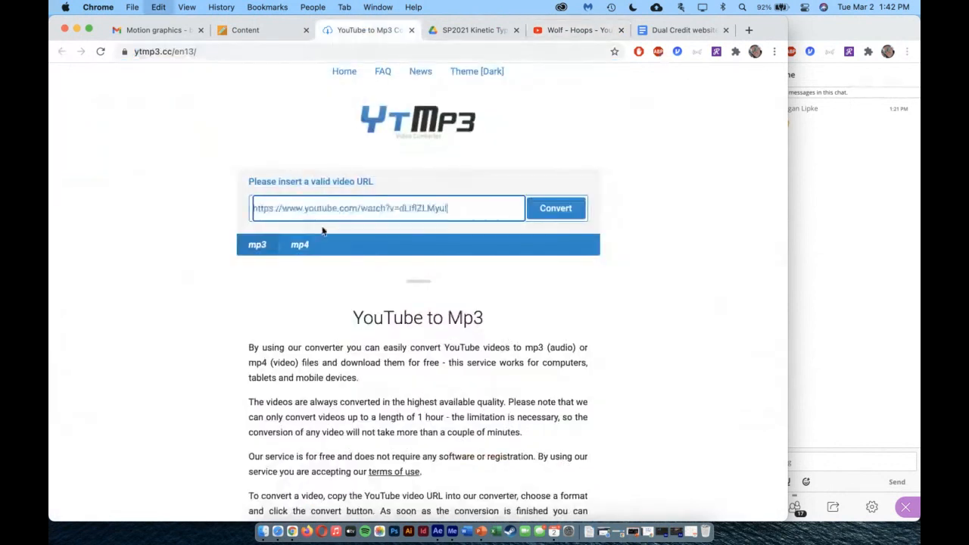
{"action": "left_click", "coordinate": [244, 250]}
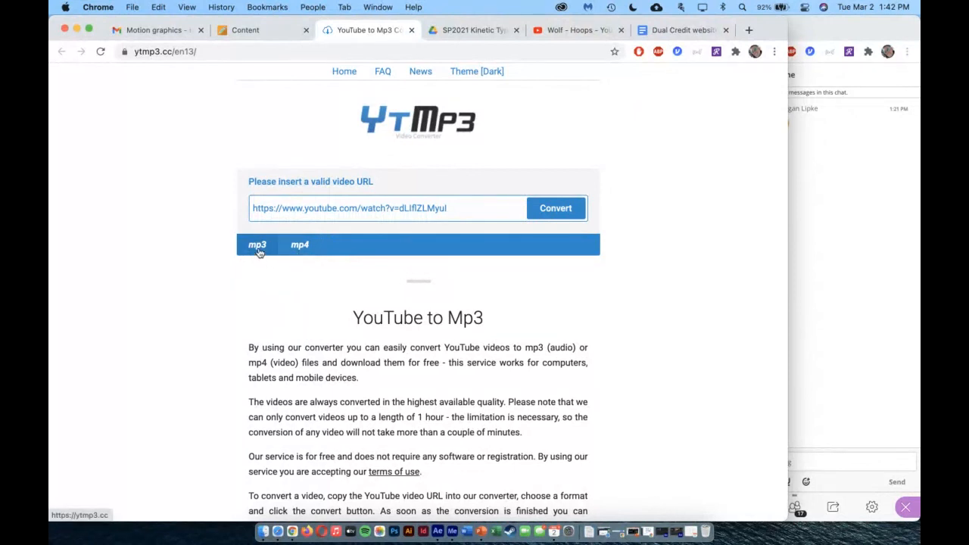
{"action": "left_click", "coordinate": [560, 212]}
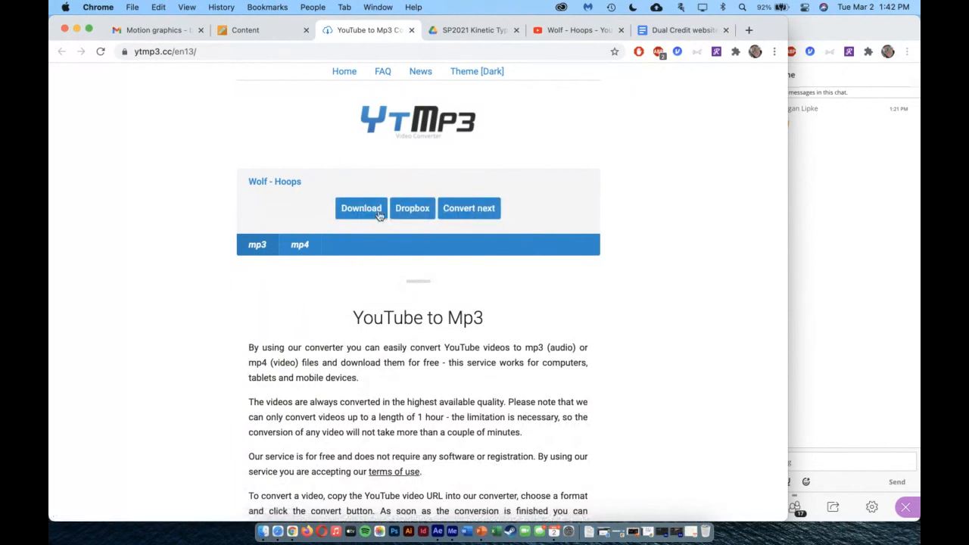
Download the converted Wolf - Hoops.mp3 and look for it in the Downloads folder
{"action": "left_click", "coordinate": [361, 211]}
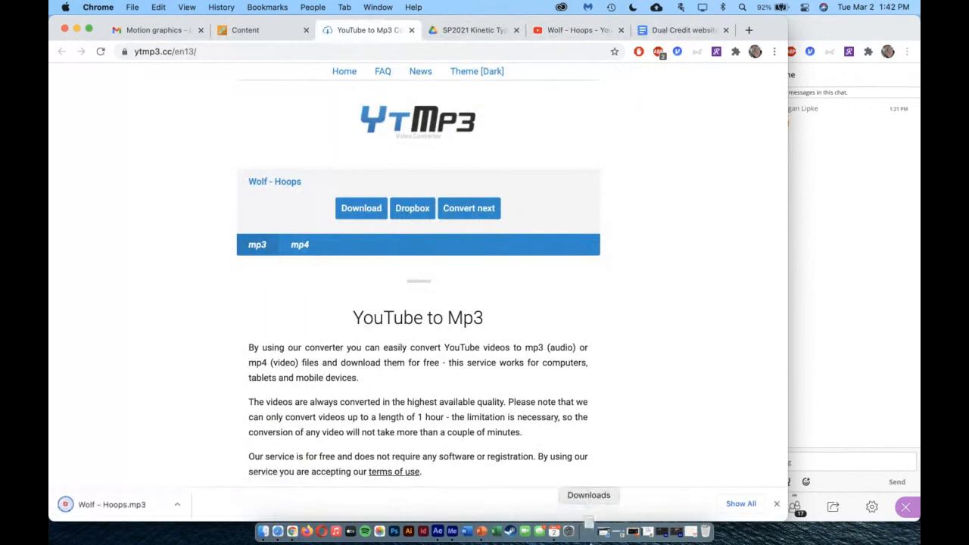
{"action": "left_click", "coordinate": [588, 529]}
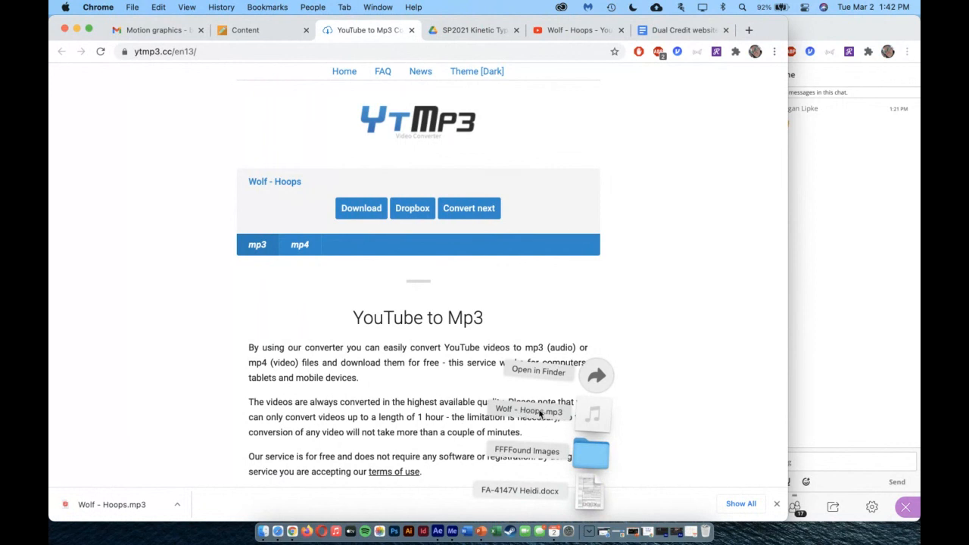
{"action": "left_click", "coordinate": [666, 399]}
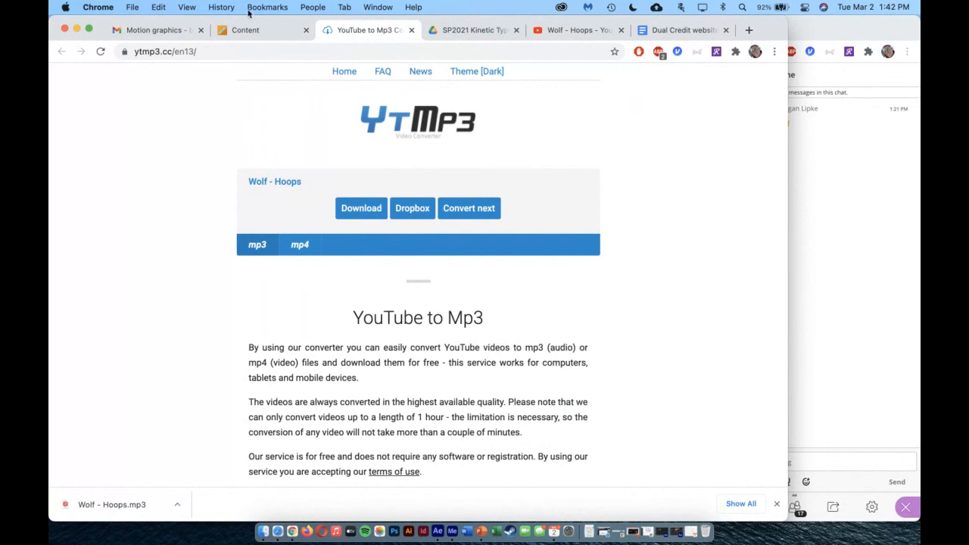
Open the Royalty Free Video Footage list in the course's Assets area on Blackboard
{"action": "left_click", "coordinate": [281, 34]}
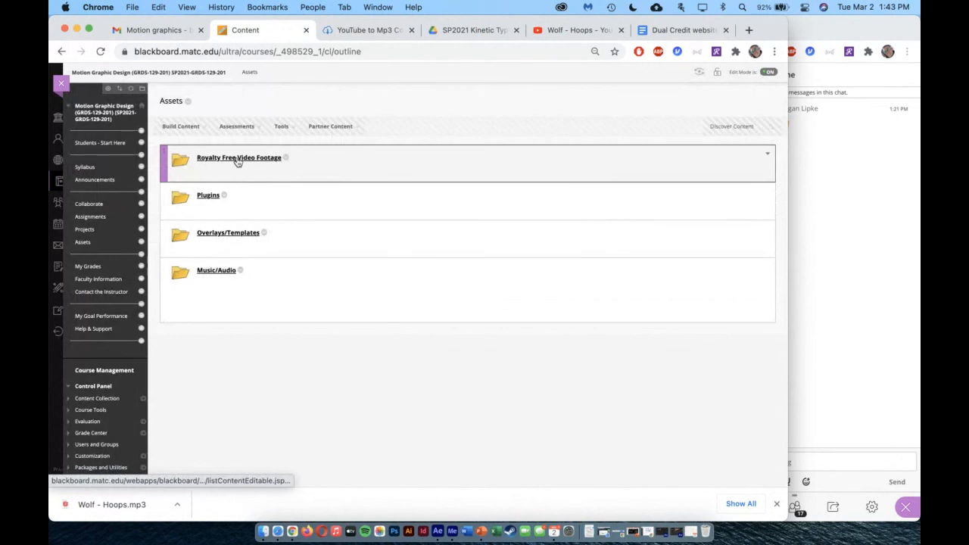
{"action": "left_click", "coordinate": [238, 159]}
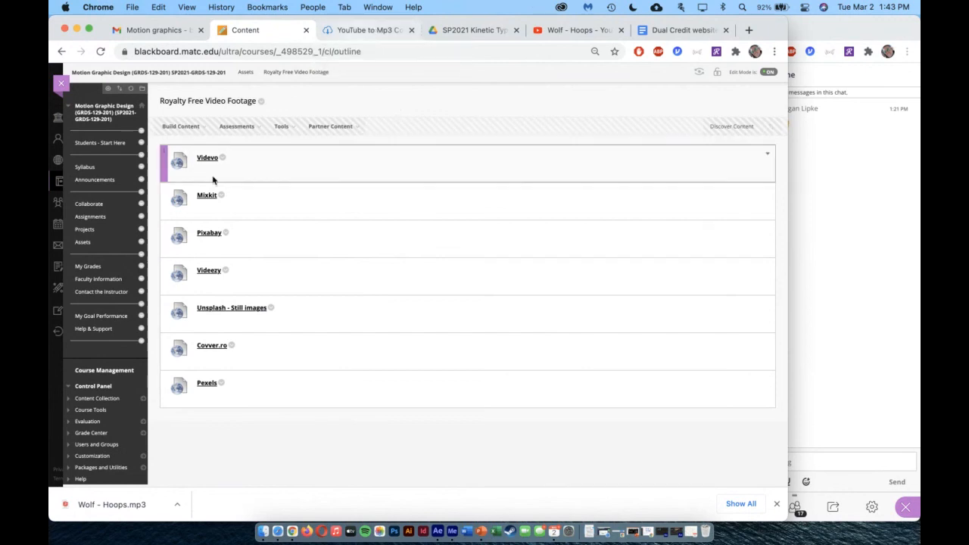
Return to the YouTube to Mp3 Converter, choose the mp4 format, and try to download Wolf - Hoops as a video
{"action": "left_click", "coordinate": [389, 31]}
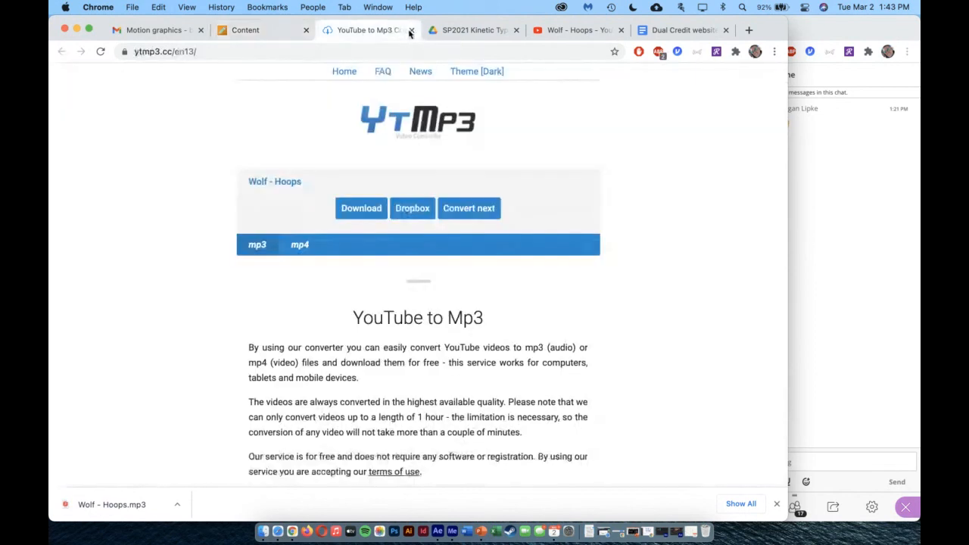
{"action": "left_click", "coordinate": [299, 246]}
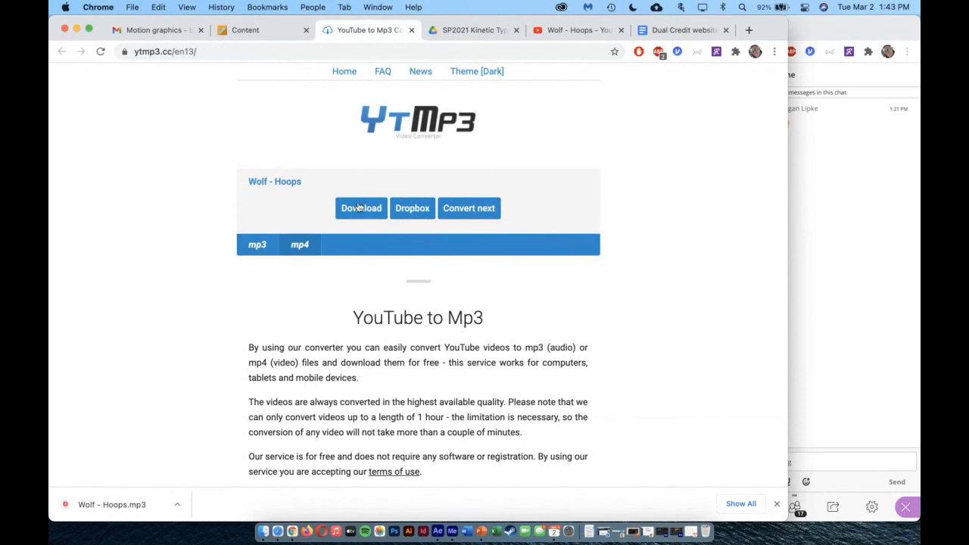
{"action": "left_click", "coordinate": [359, 208]}
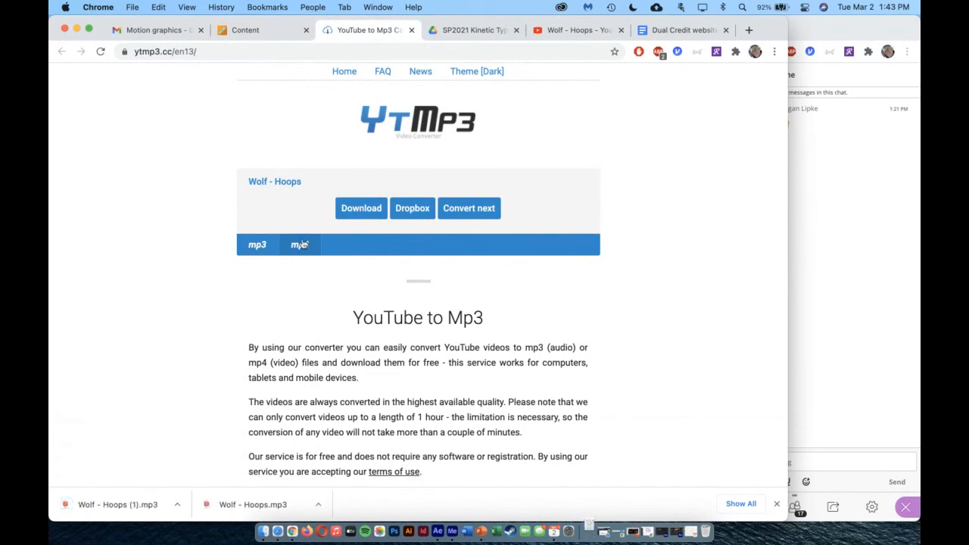
Reload the converter page, supply the Wolf - Hoops video URL again, and convert it to mp4
{"action": "left_click", "coordinate": [406, 112]}
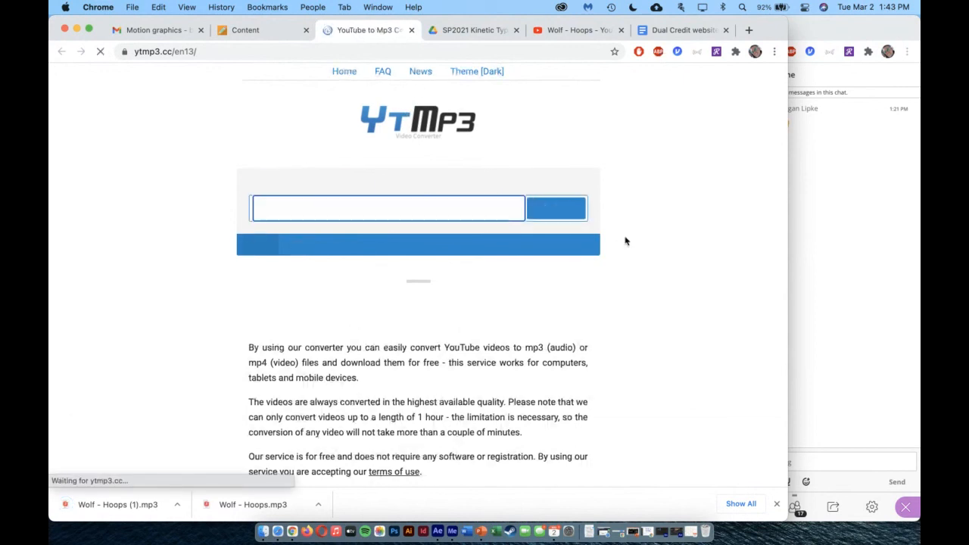
{"action": "type", "text": "https://www.youtube.com/watch?v=dLIflZLMyuI"}
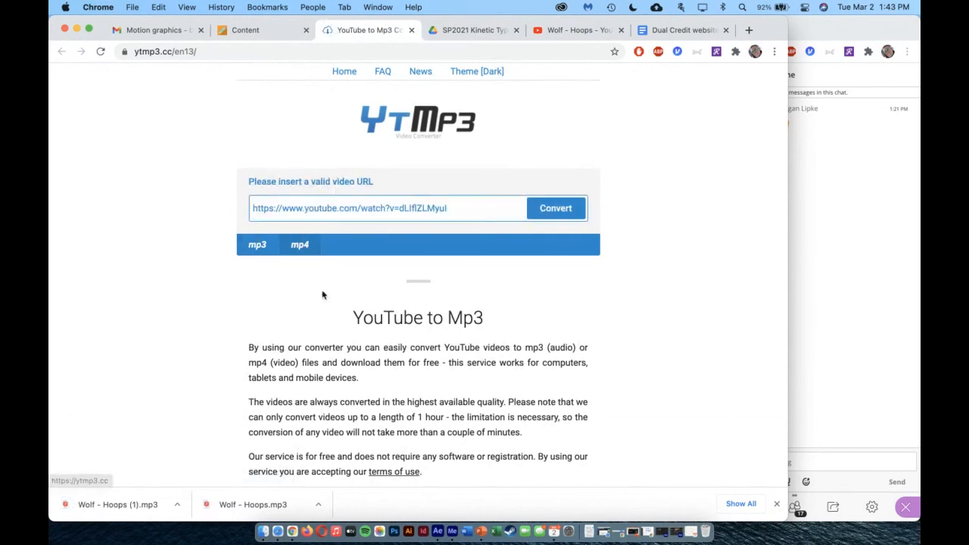
{"action": "left_click", "coordinate": [555, 208]}
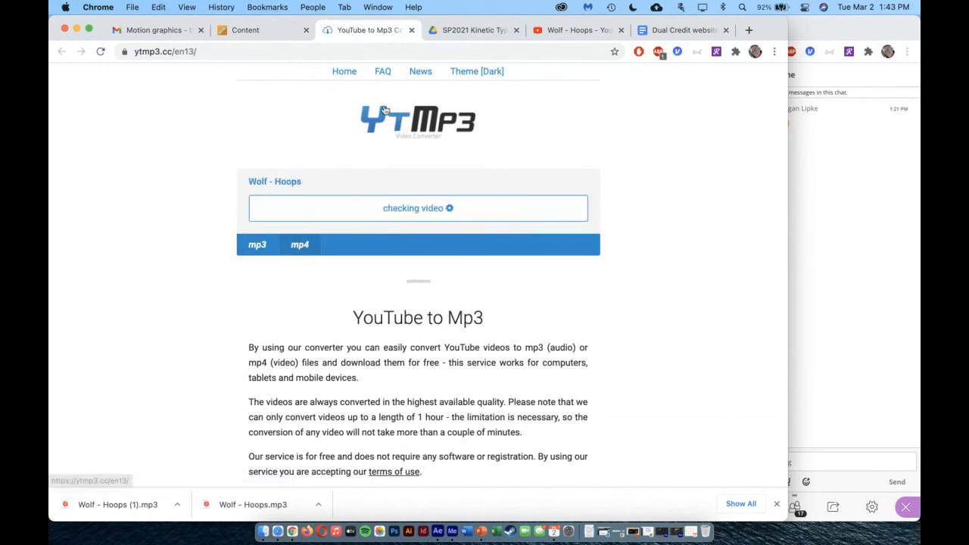
Go back to the Kinetic Type project under the Blackboard course's Projects and open its Technique Tutorials link
{"action": "left_click", "coordinate": [254, 30]}
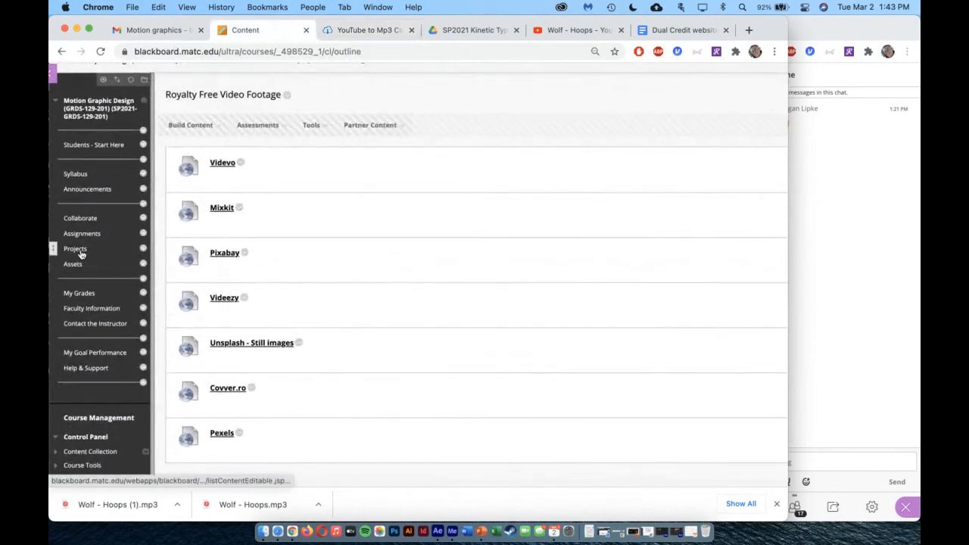
{"action": "left_click", "coordinate": [78, 250]}
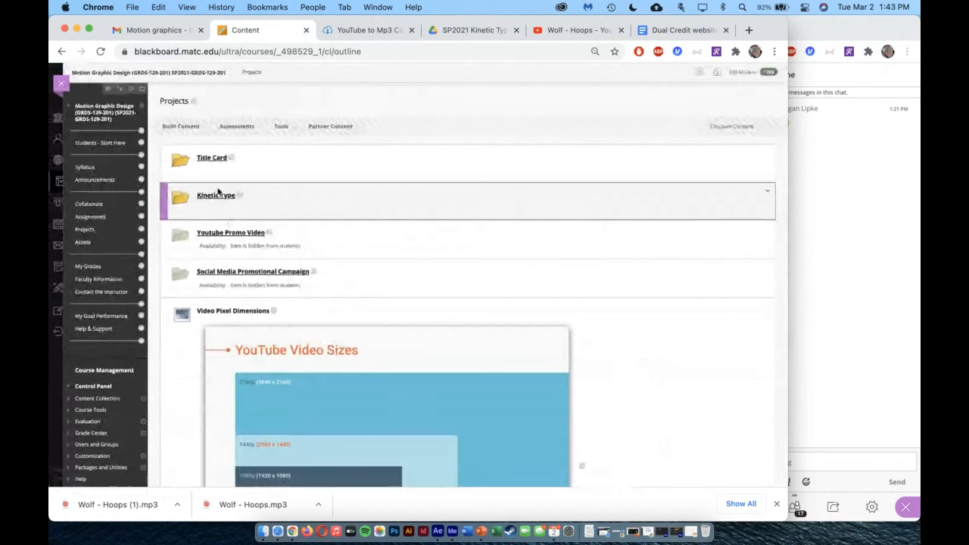
{"action": "left_click", "coordinate": [211, 199]}
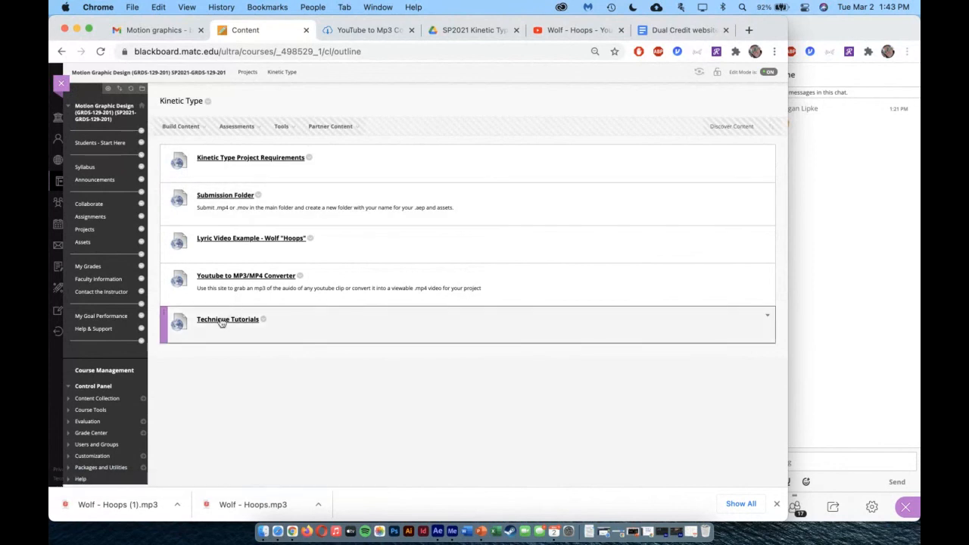
{"action": "left_click", "coordinate": [218, 323]}
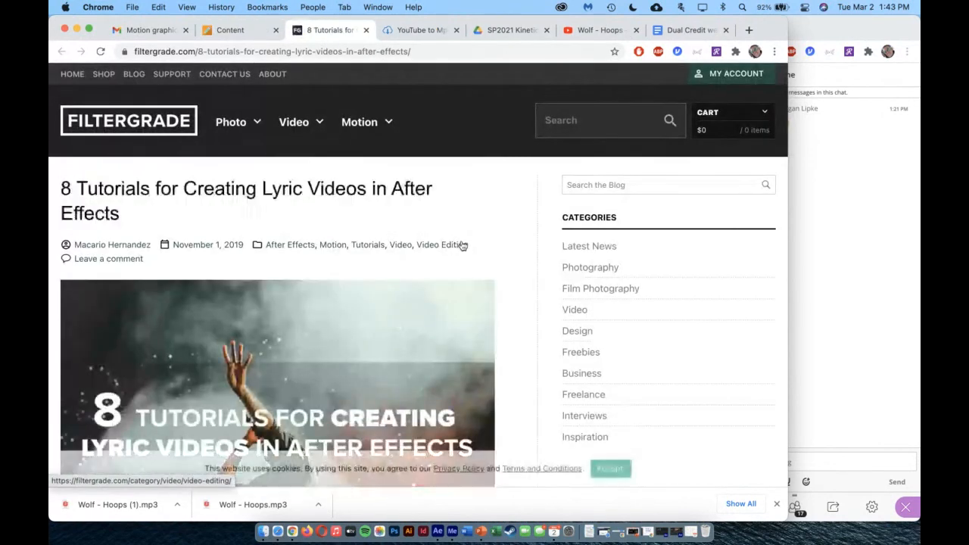
Look through the article's first lyric video tutorials, from the Word Crimes example down to the fifth tutorial
{"action": "scroll", "coordinate": [468, 240], "scroll_direction": "down", "scroll_amount": 1}
{"action": "scroll", "coordinate": [468, 240], "scroll_direction": "down", "scroll_amount": 7}
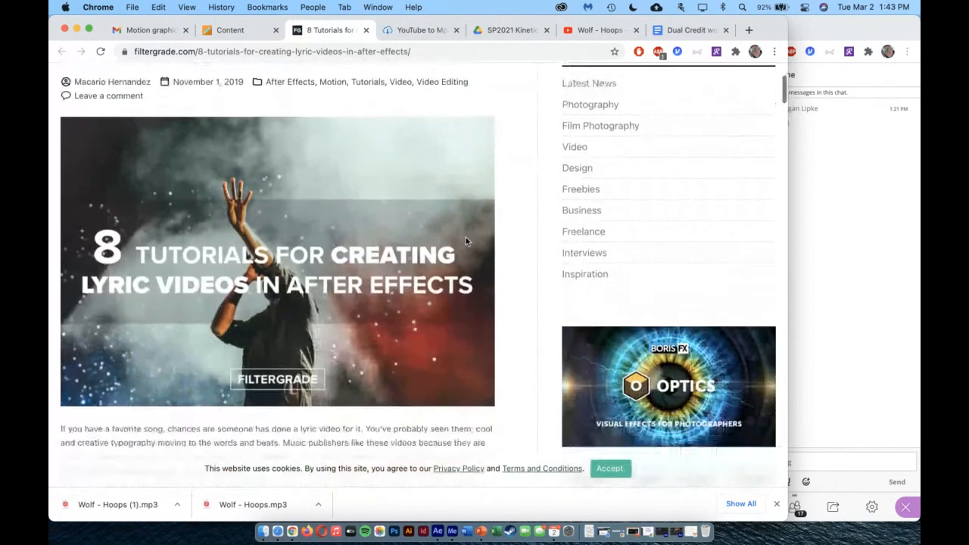
{"action": "scroll", "coordinate": [465, 241], "scroll_direction": "down", "scroll_amount": 9}
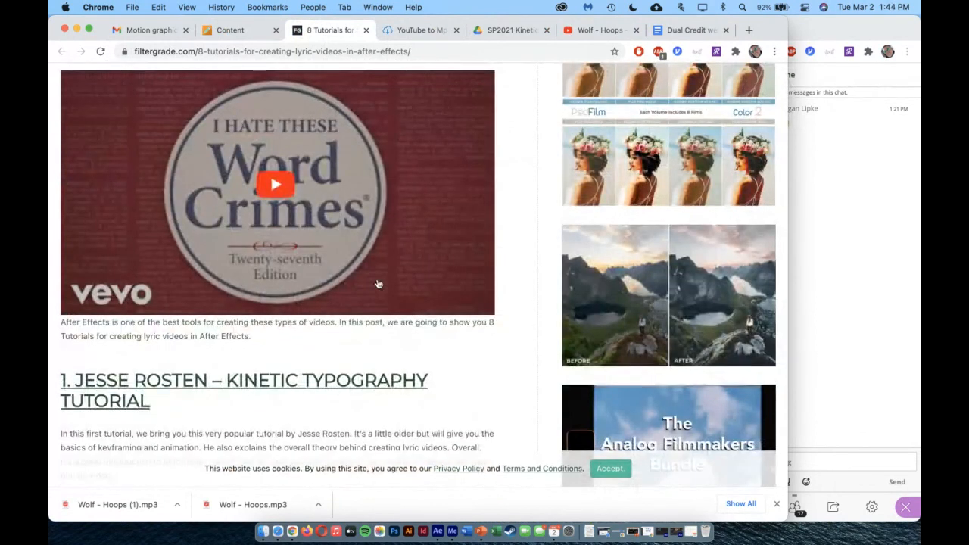
{"action": "scroll", "coordinate": [378, 284], "scroll_direction": "up", "scroll_amount": 5}
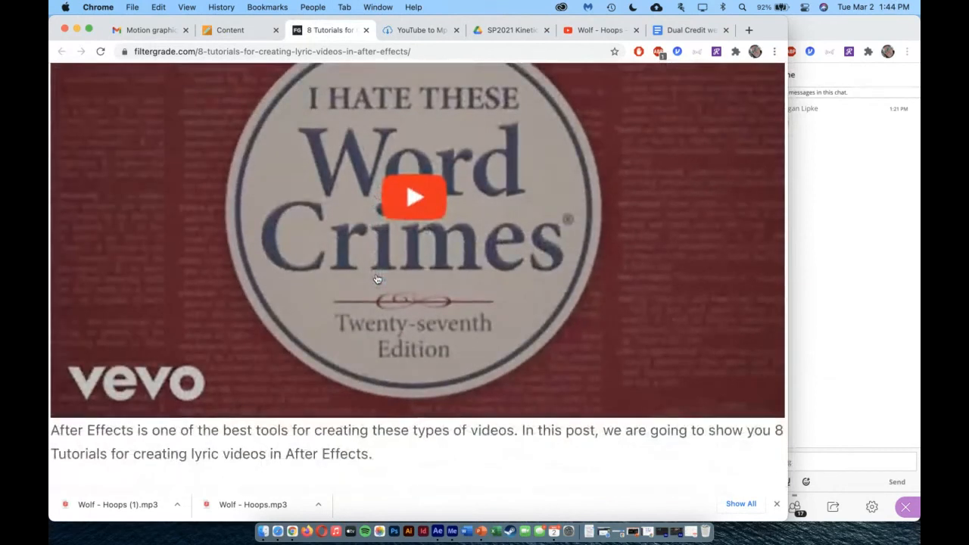
{"action": "scroll", "coordinate": [376, 279], "scroll_direction": "down", "scroll_amount": 5}
{"action": "scroll", "coordinate": [378, 279], "scroll_direction": "down", "scroll_amount": 8}
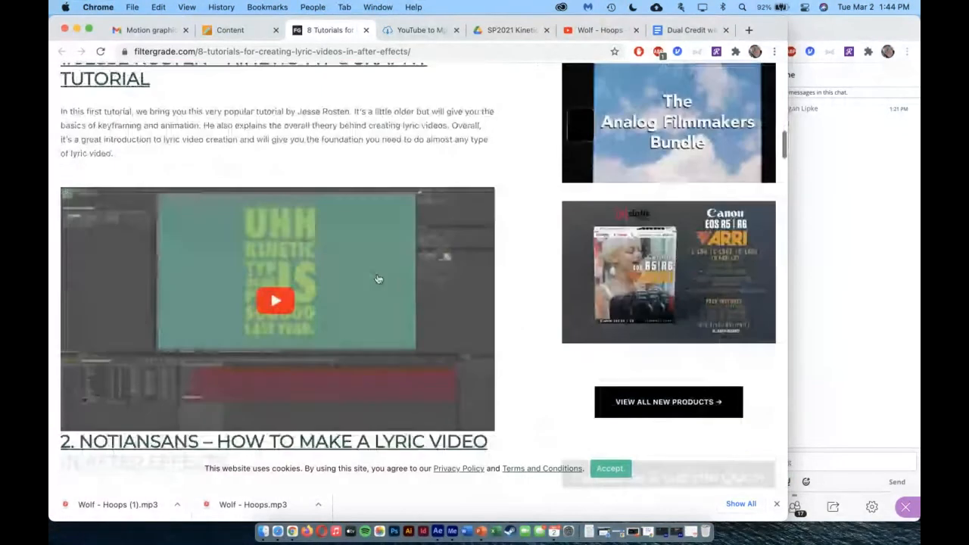
{"action": "scroll", "coordinate": [379, 279], "scroll_direction": "down", "scroll_amount": 3}
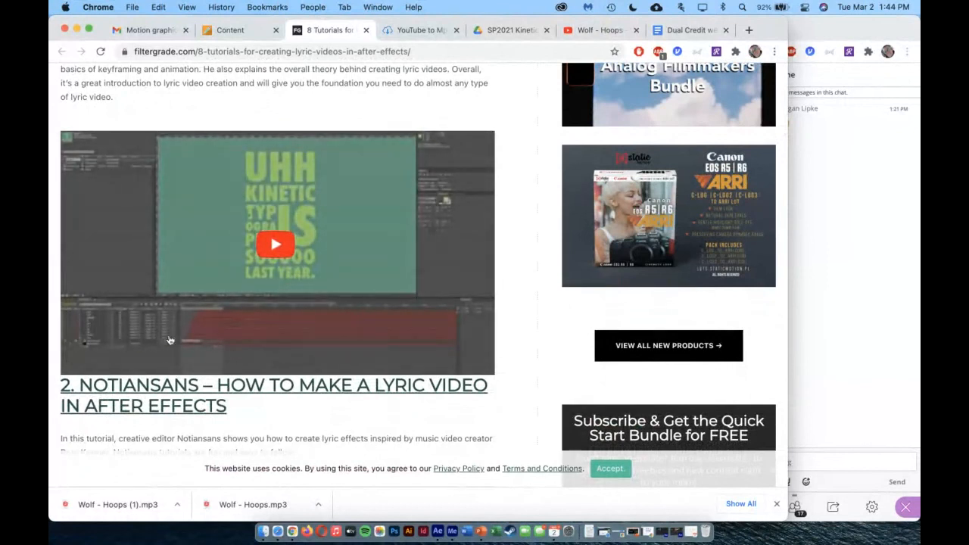
{"action": "scroll", "coordinate": [352, 309], "scroll_direction": "down", "scroll_amount": 10}
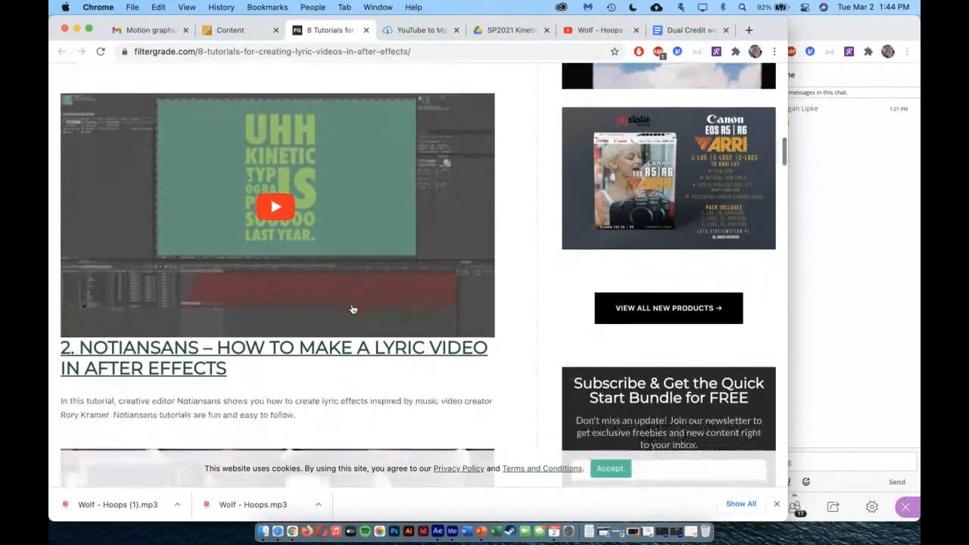
{"action": "scroll", "coordinate": [352, 309], "scroll_direction": "down", "scroll_amount": 20}
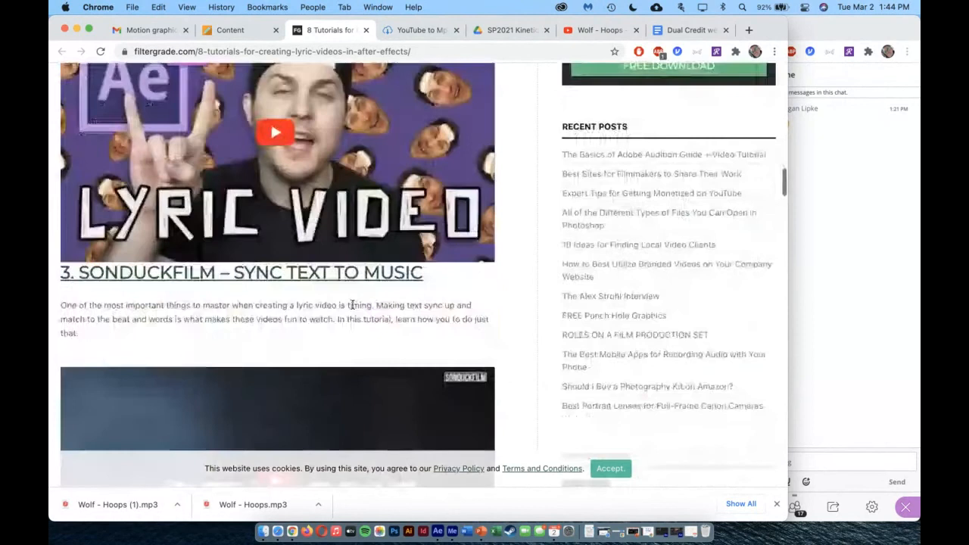
{"action": "scroll", "coordinate": [353, 307], "scroll_direction": "down", "scroll_amount": 8}
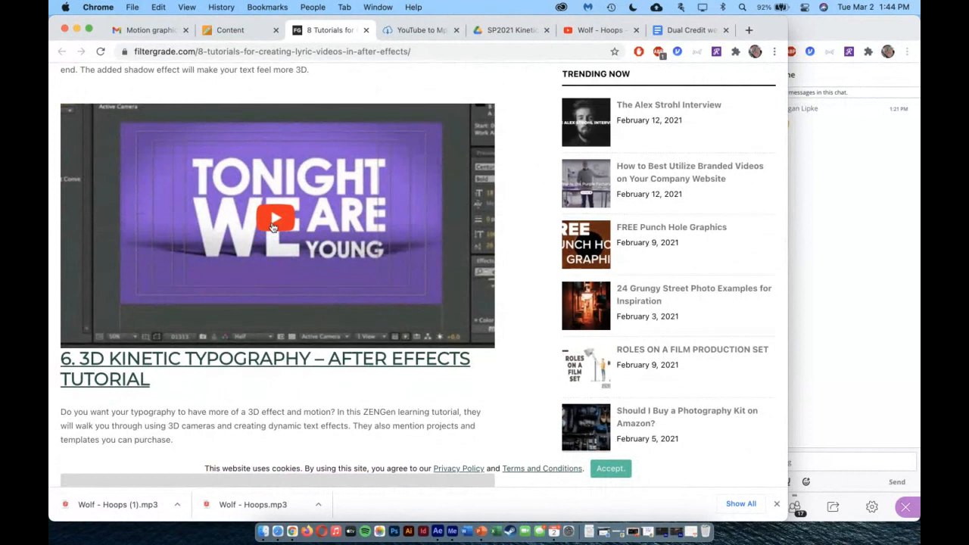
Play the embedded Basic Typography & Motion Graphics tutorial, skip ahead to about 20:20, and pause it
{"action": "left_click", "coordinate": [274, 226]}
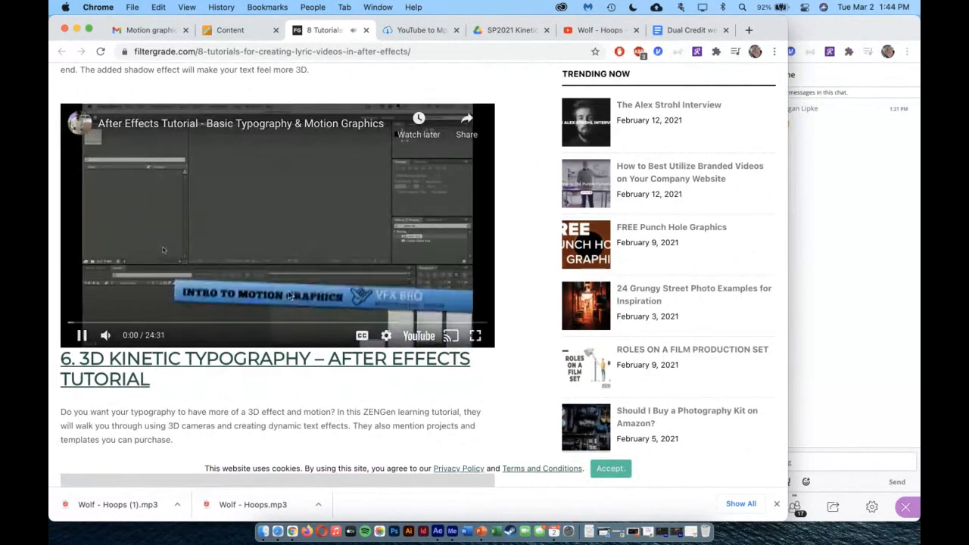
{"action": "left_click_drag", "start_coordinate": [148, 324], "coordinate": [418, 338]}
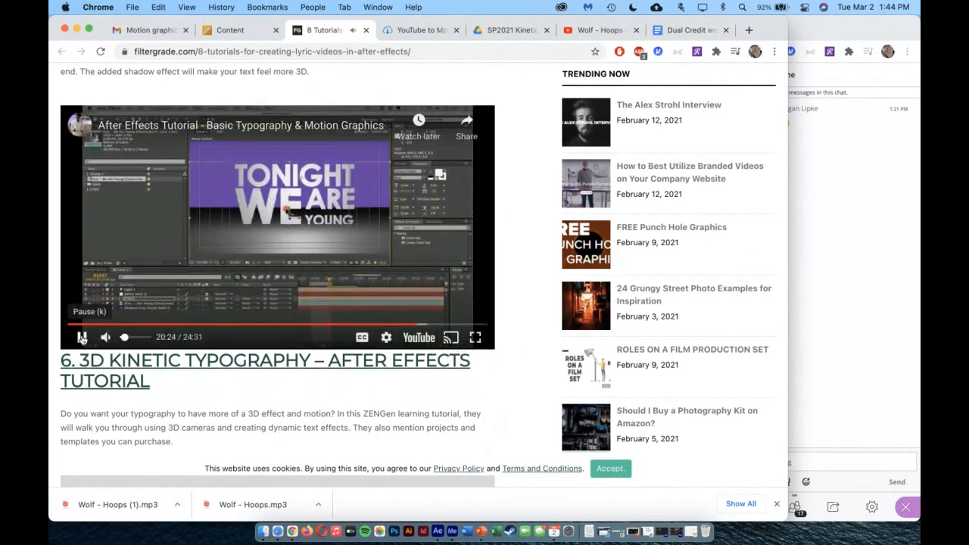
{"action": "left_click", "coordinate": [82, 337]}
Examine the remaining tutorials to the end of the article, review the list back to its start, and close the article
{"action": "scroll", "coordinate": [325, 295], "scroll_direction": "down", "scroll_amount": 10}
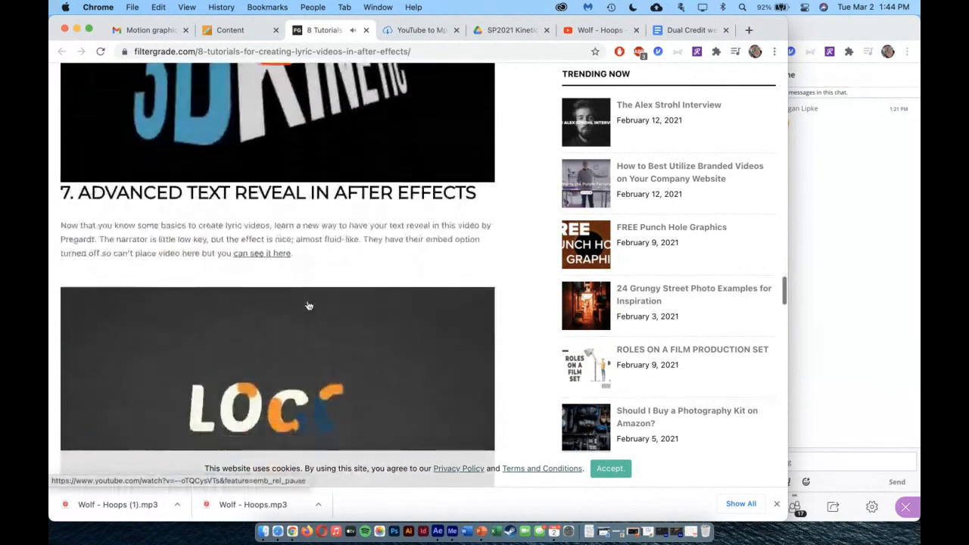
{"action": "scroll", "coordinate": [309, 305], "scroll_direction": "down", "scroll_amount": 10}
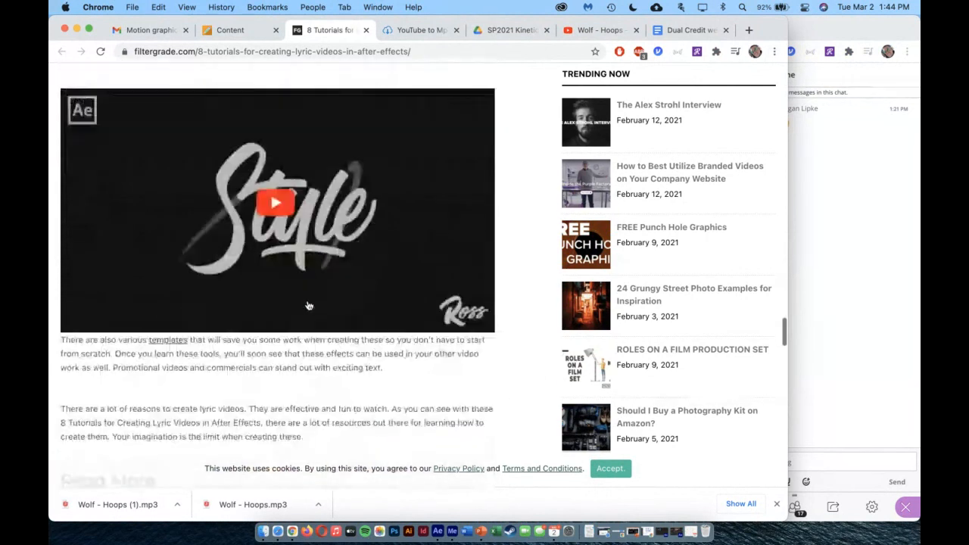
{"action": "scroll", "coordinate": [309, 305], "scroll_direction": "down", "scroll_amount": 5}
{"action": "scroll", "coordinate": [309, 305], "scroll_direction": "up", "scroll_amount": 15}
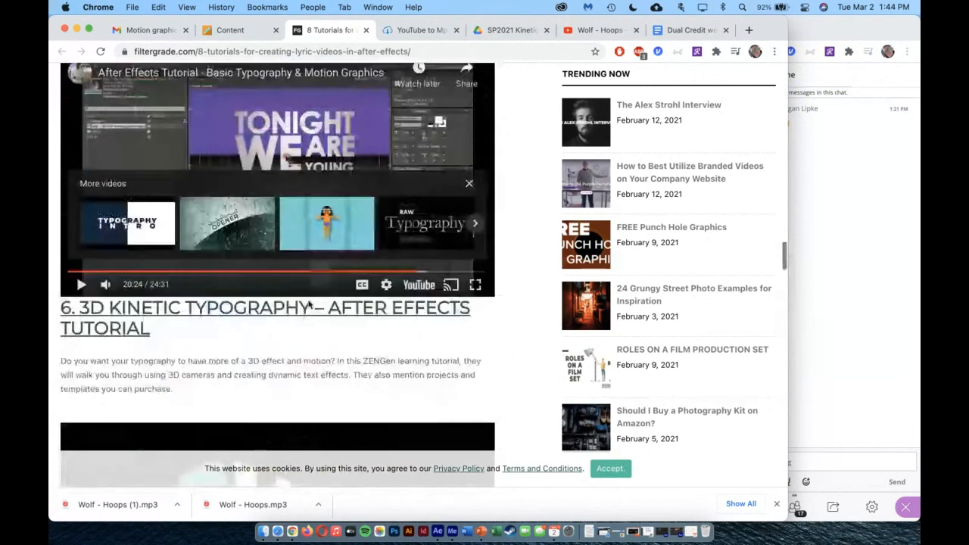
{"action": "scroll", "coordinate": [309, 305], "scroll_direction": "up", "scroll_amount": 20}
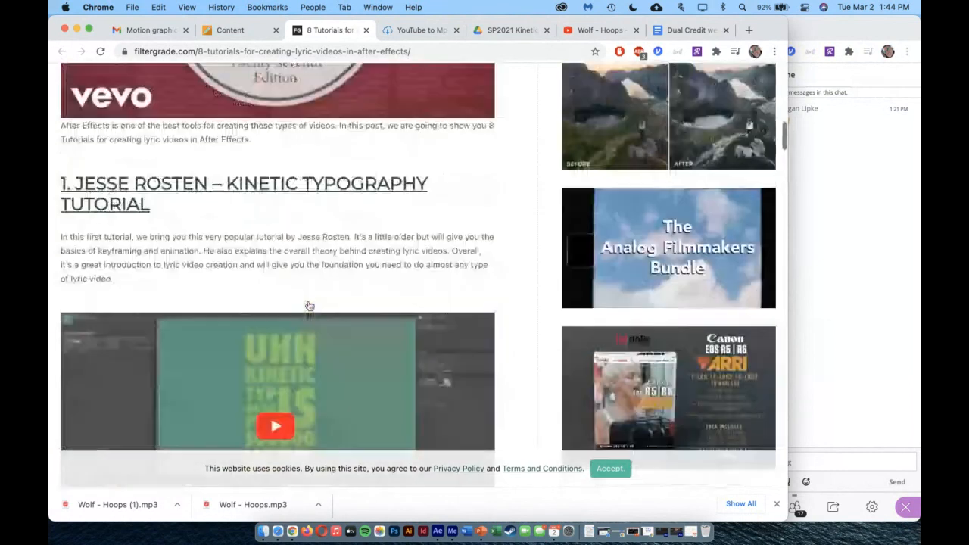
{"action": "scroll", "coordinate": [309, 305], "scroll_direction": "up", "scroll_amount": 15}
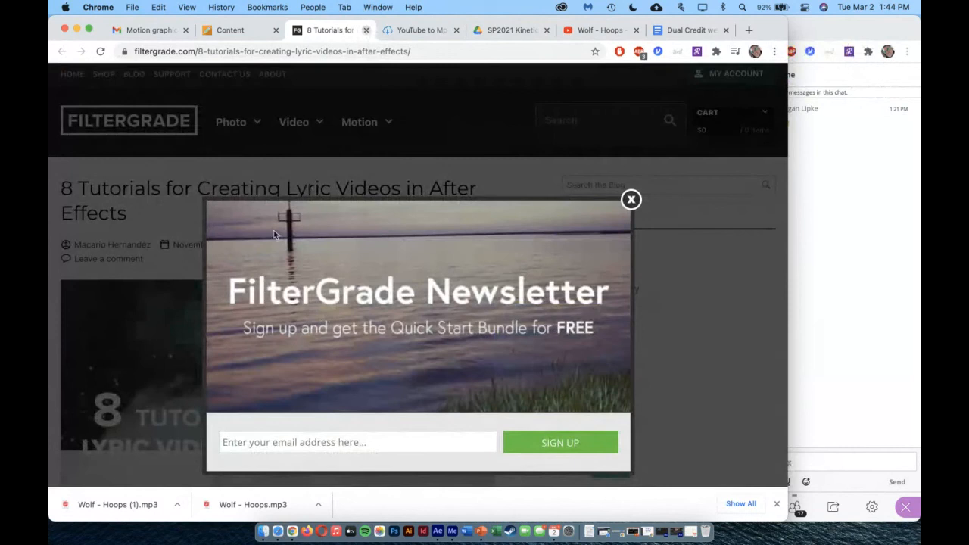
{"action": "left_click", "coordinate": [366, 30]}
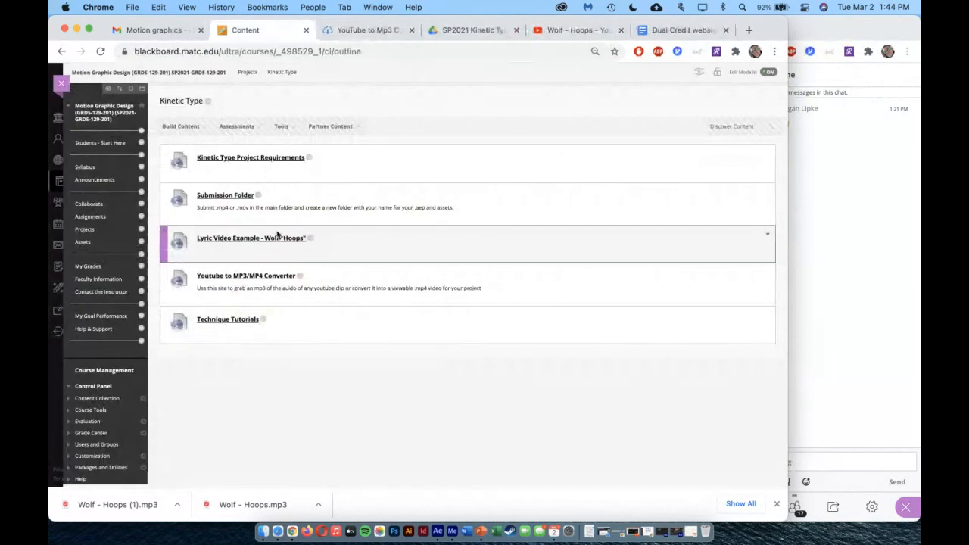
Dismiss the downloads bar and bring the Lesson 6 Collaborate session window to the front
{"action": "left_click", "coordinate": [777, 505]}
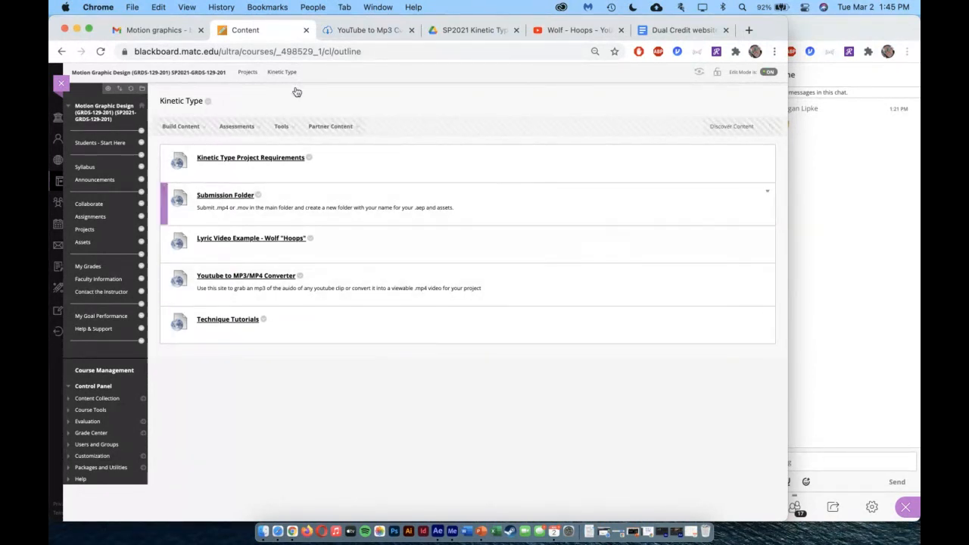
{"action": "left_click", "coordinate": [902, 230]}
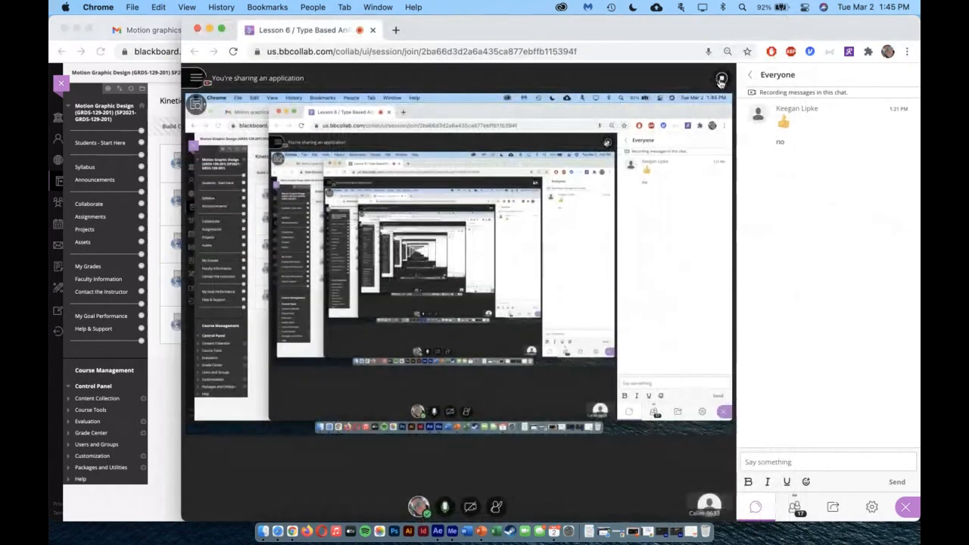